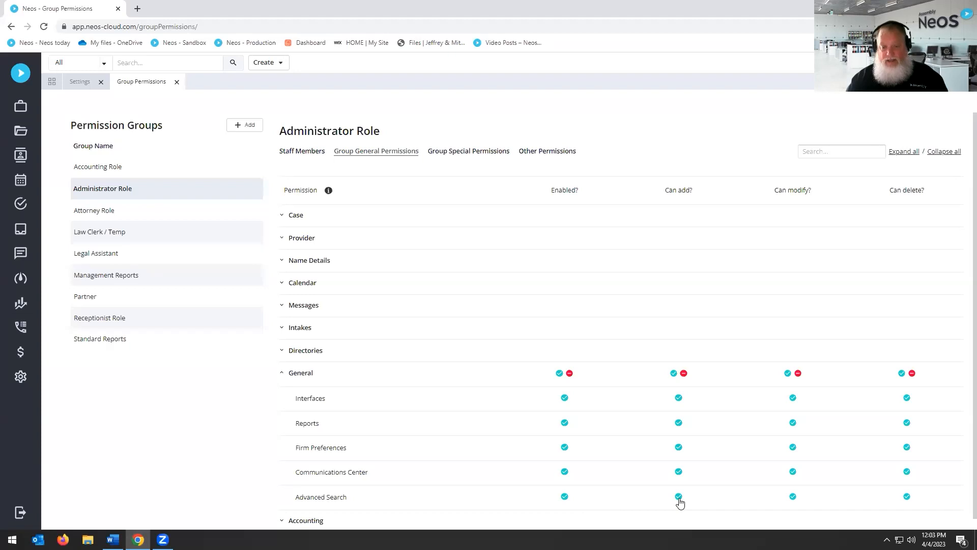
# - Set Enabled for Advanced Search in the Administrator Role's General permissions to Explicit Deny, and revert it to allowed
pyautogui.click(565, 497)
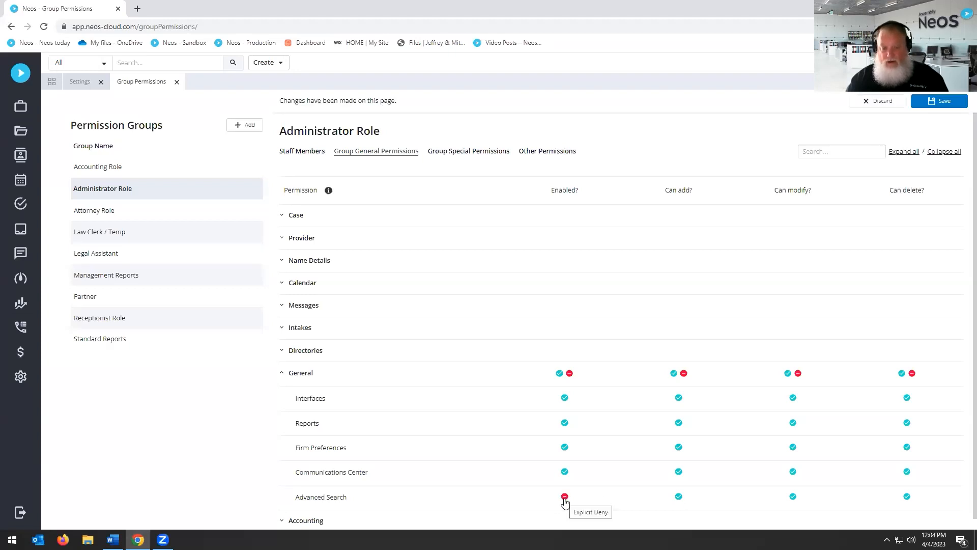
pyautogui.click(565, 497)
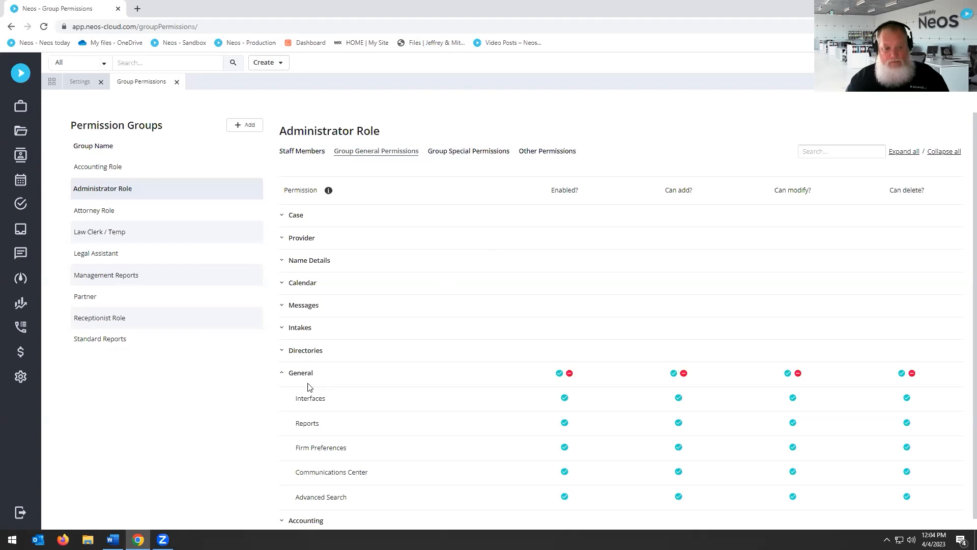
pyautogui.click(281, 374)
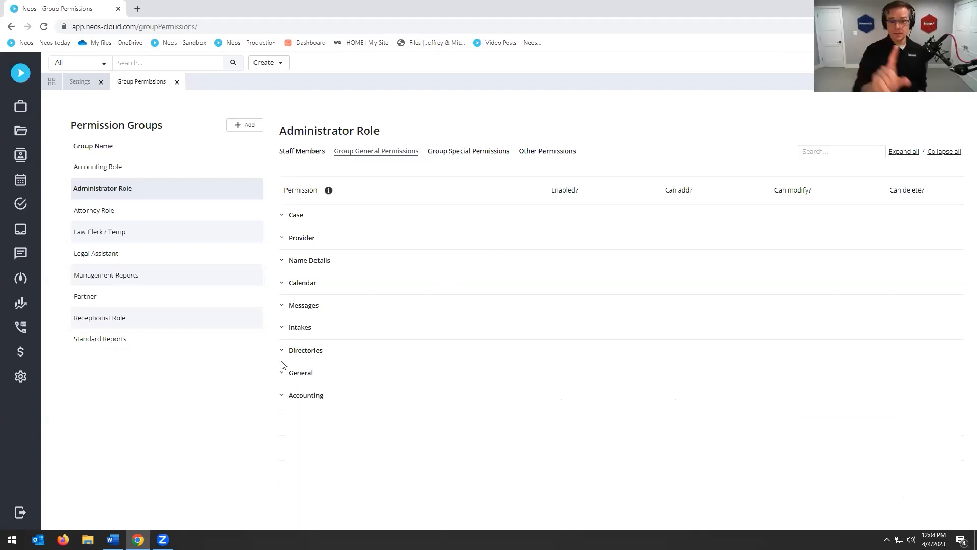
pyautogui.click(283, 375)
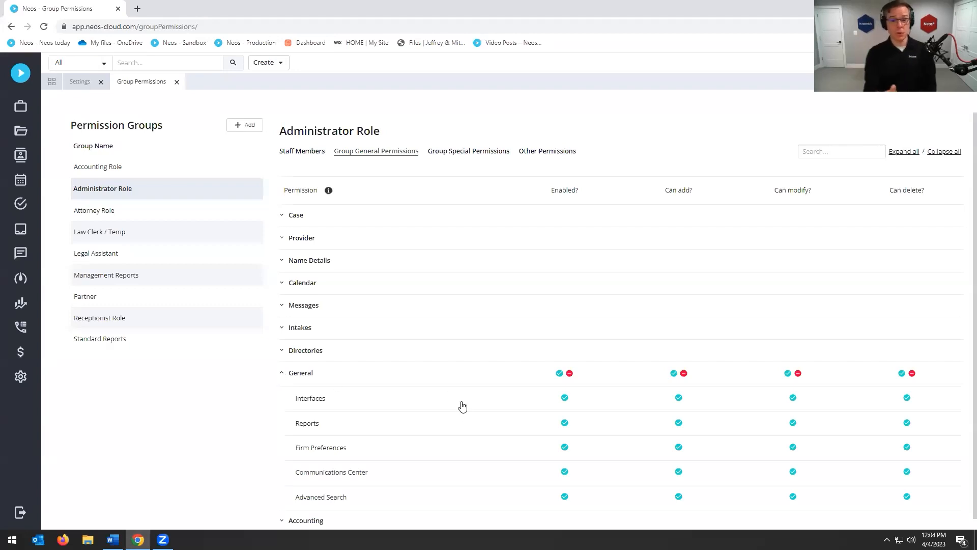
pyautogui.scroll(-1, 469, 399)
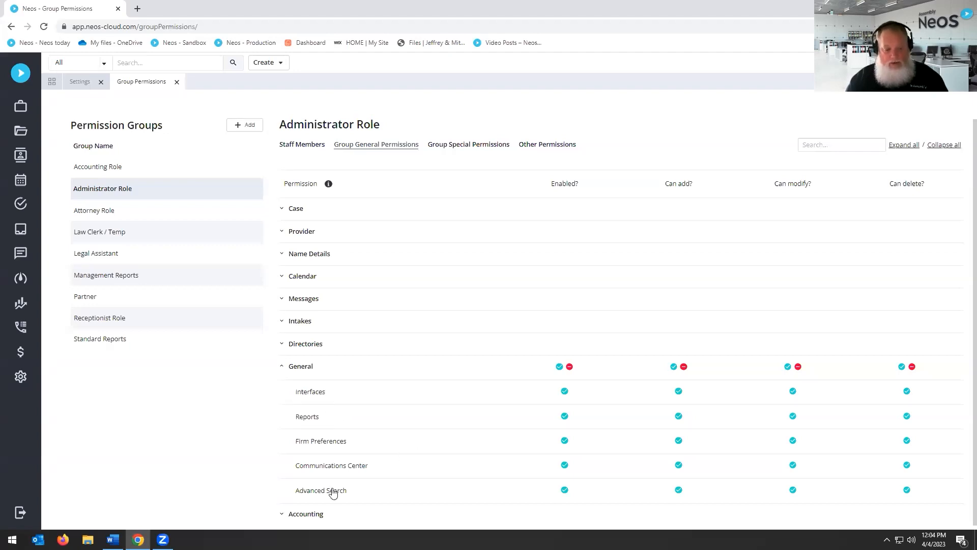
# - Add Management and Value as report category exceptions in the Administrator Role's Other Permissions
pyautogui.click(544, 148)
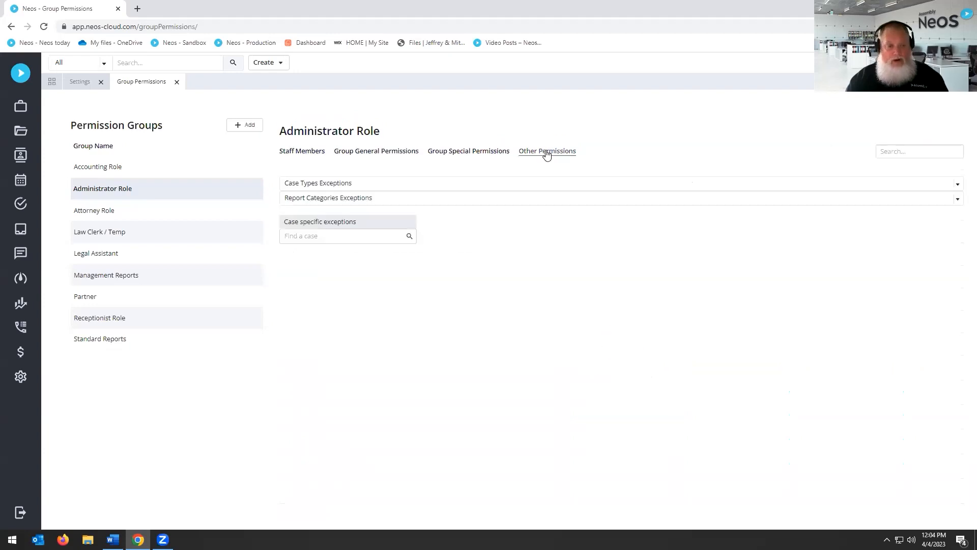
pyautogui.click(478, 204)
pyautogui.scroll(-2, 423, 266)
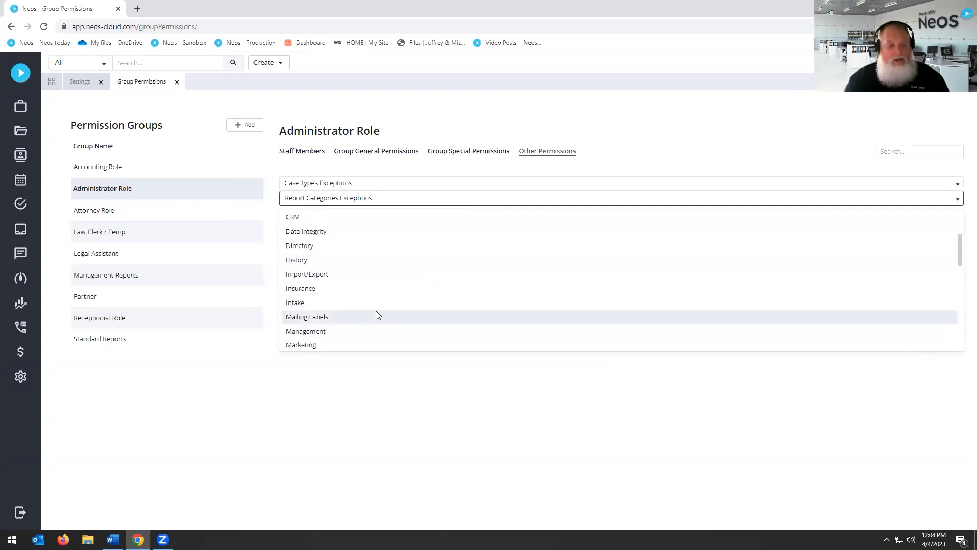
pyautogui.click(358, 346)
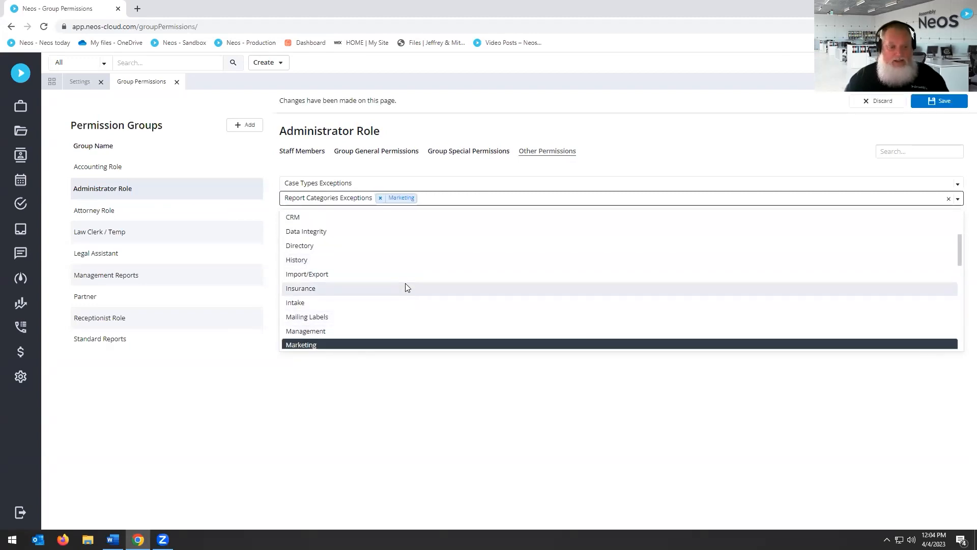
pyautogui.scroll(-1, 356, 295)
pyautogui.click(319, 294)
pyautogui.click(317, 282)
pyautogui.scroll(-5, 328, 301)
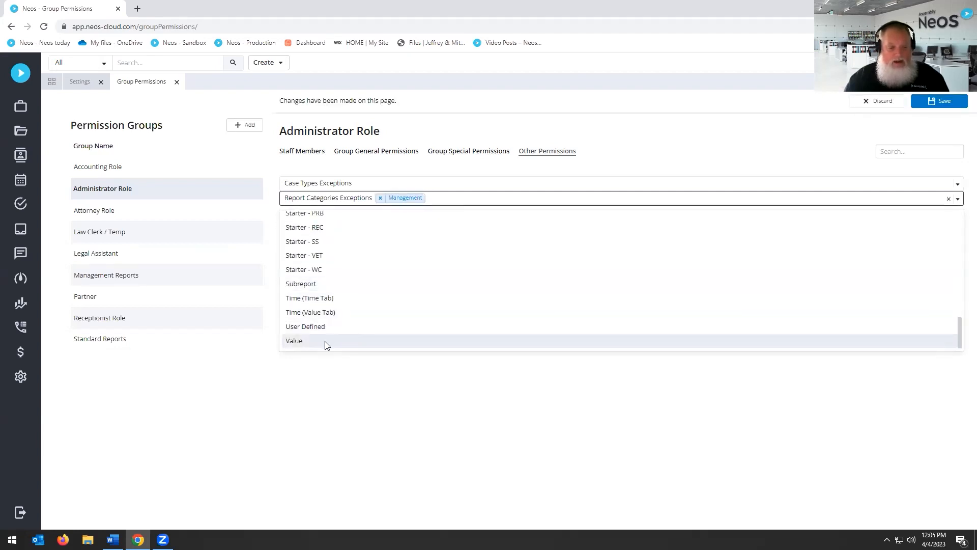
pyautogui.click(326, 340)
pyautogui.click(483, 401)
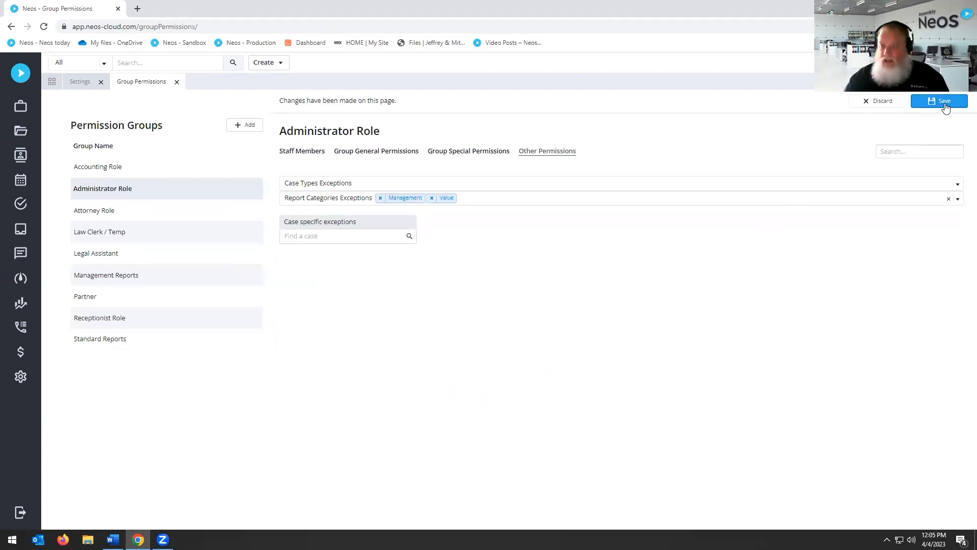
# - Remove the Management and Value report category exceptions from the Administrator Role
pyautogui.click(432, 198)
pyautogui.click(379, 199)
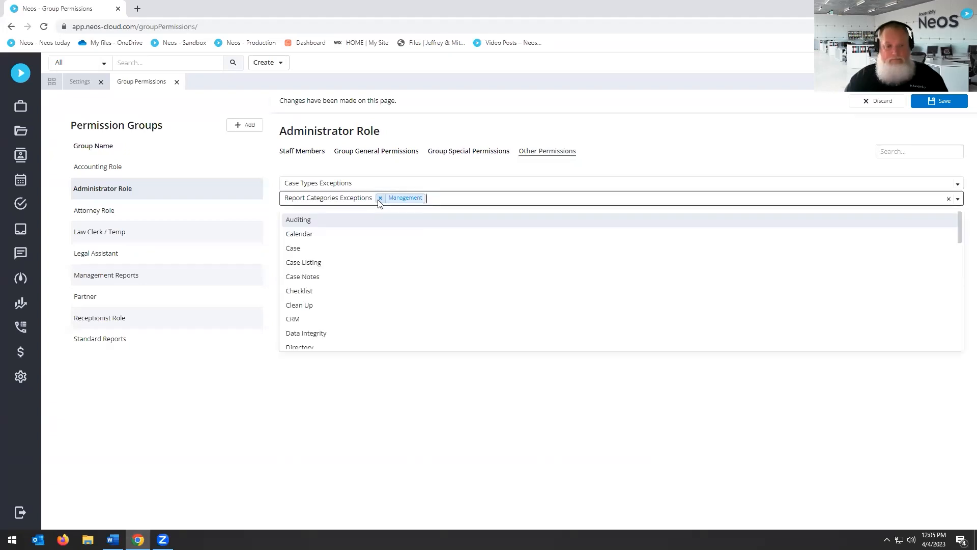
pyautogui.click(381, 198)
pyautogui.click(776, 133)
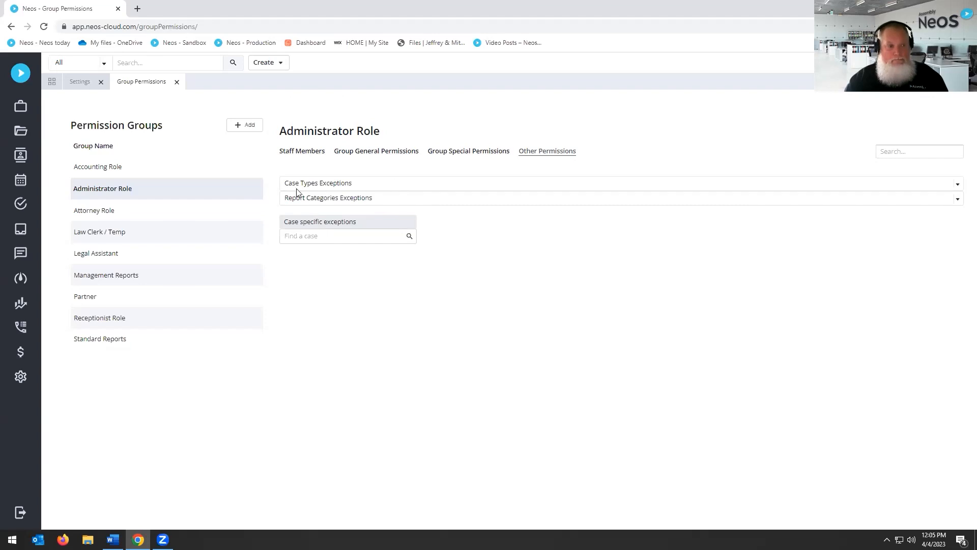
# - Close Group Permissions and examine the report lists in the Case, Directory, Intake and Value categories
pyautogui.click(177, 82)
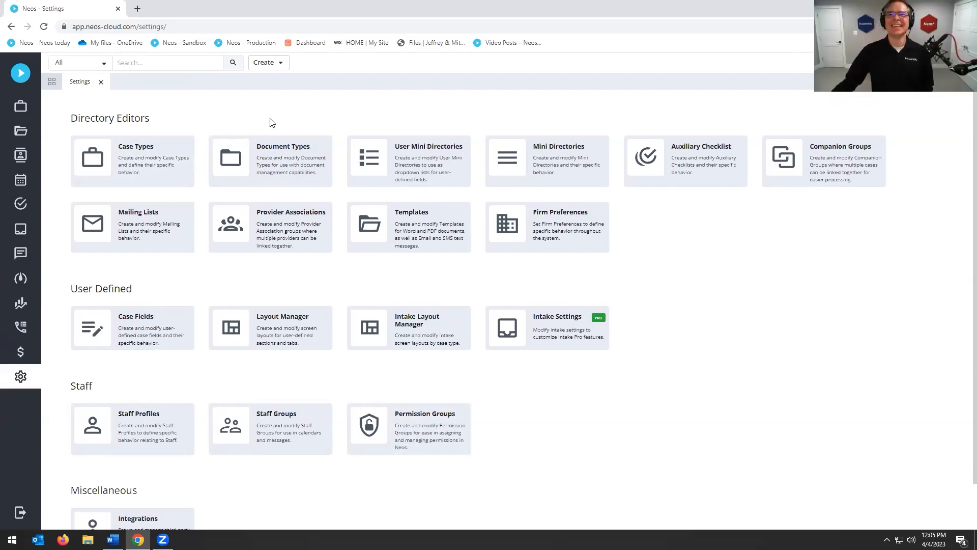
pyautogui.click(22, 303)
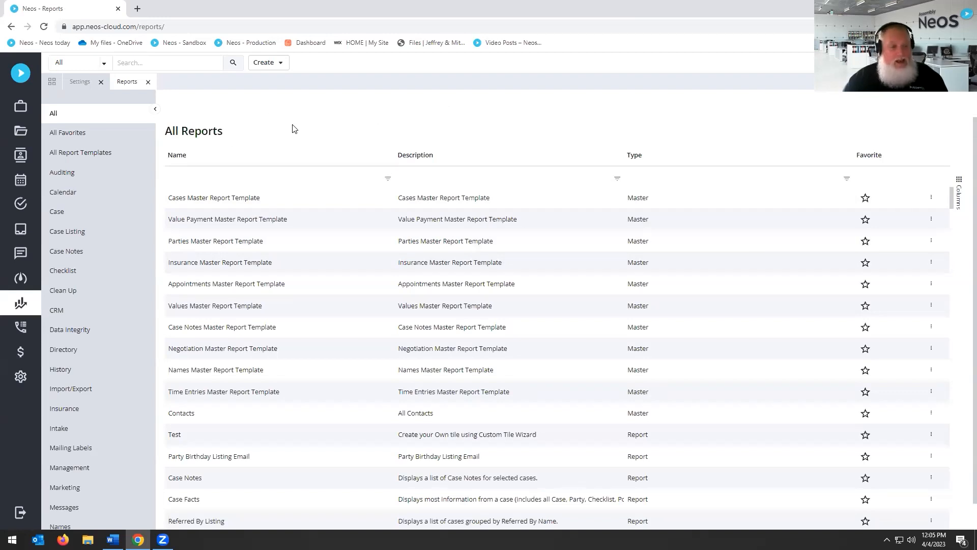
pyautogui.click(73, 218)
pyautogui.click(81, 351)
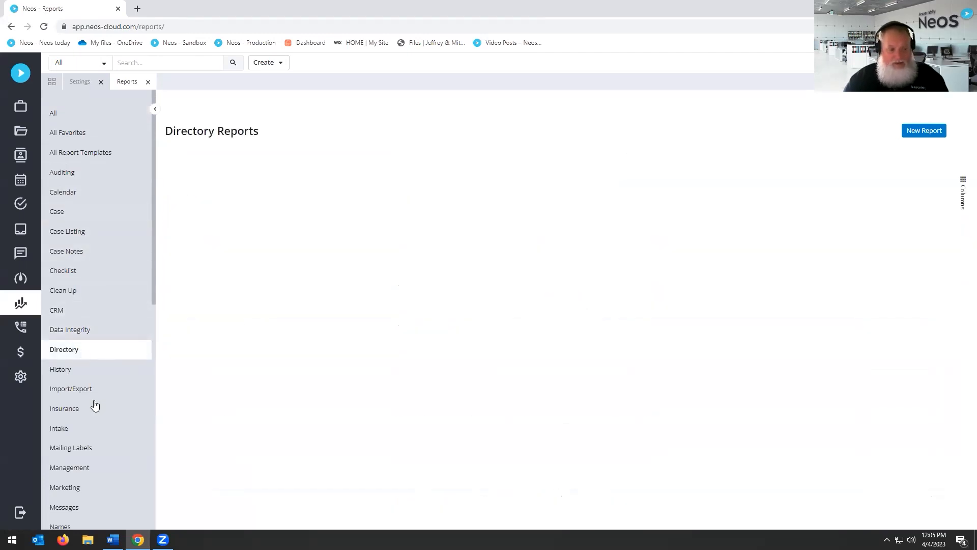
pyautogui.click(58, 433)
pyautogui.scroll(-3, 82, 439)
pyautogui.scroll(-6, 84, 441)
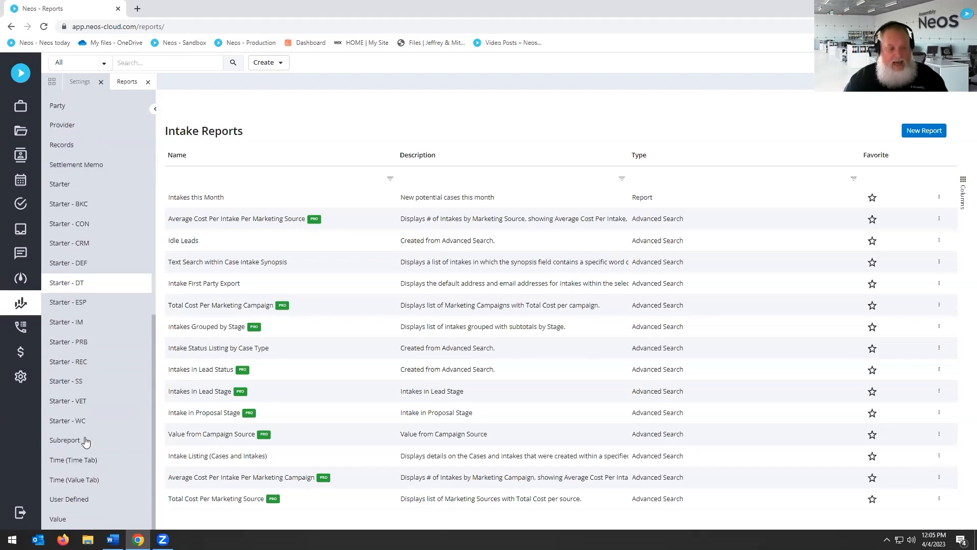
pyautogui.click(58, 518)
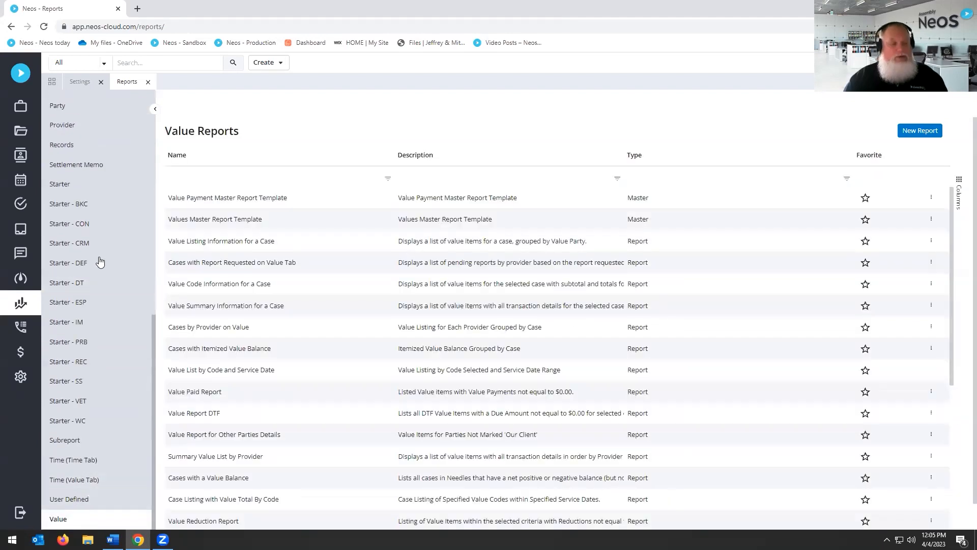
# - Search all reports by name for "Show Case"
pyautogui.scroll(10, 100, 262)
pyautogui.click(98, 118)
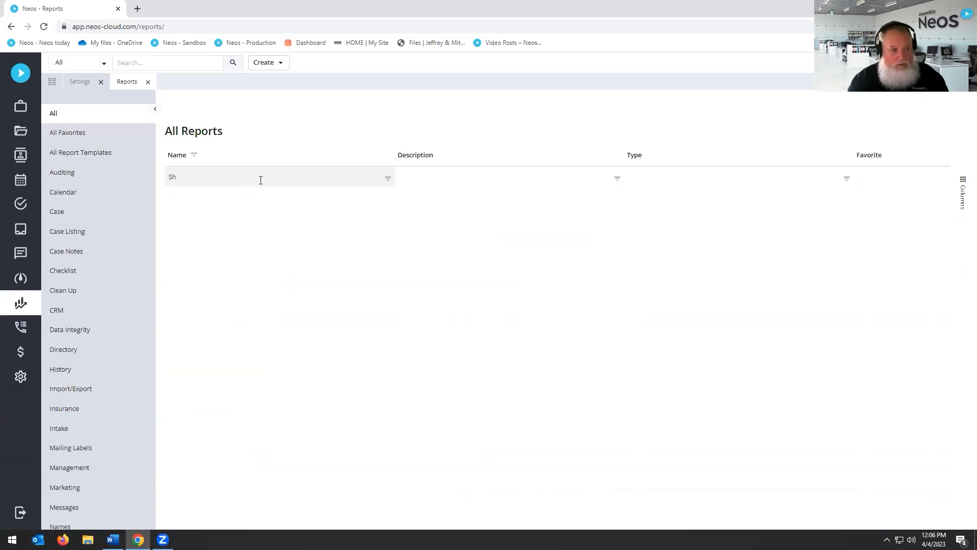
pyautogui.write('ow Cas')
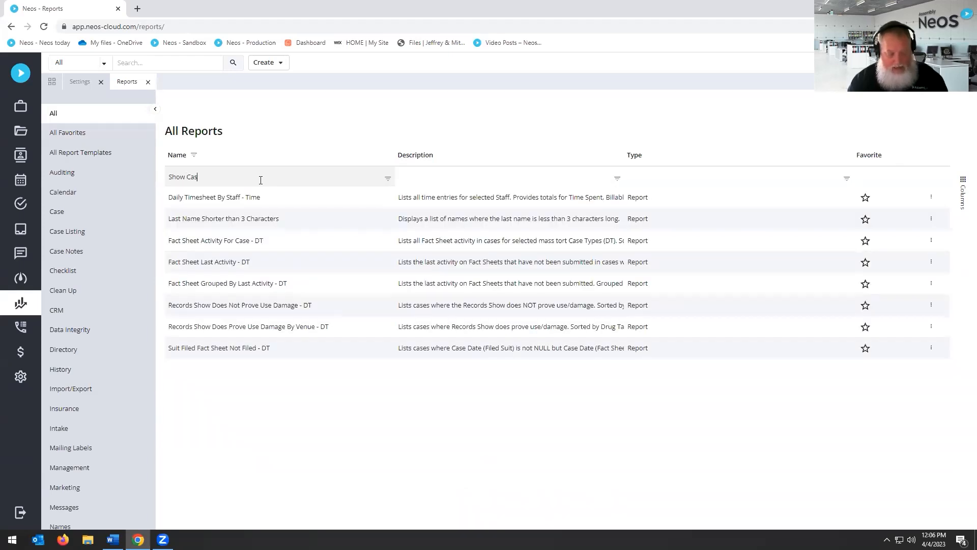
pyautogui.write('e Listing')
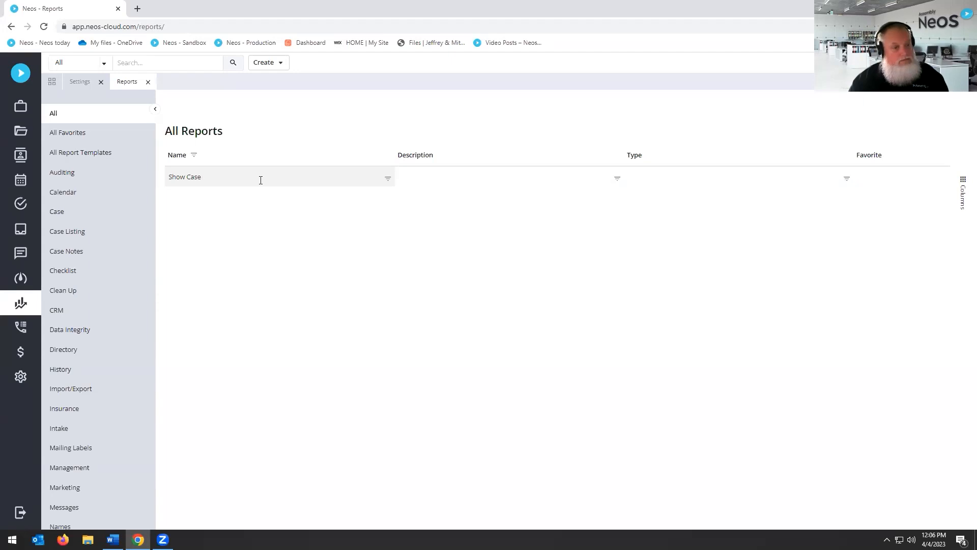
# - Change the report name filter to find the Case Listing reports and open Case Listing by Staff Assigned
pyautogui.moveTo(185, 176); pyautogui.dragTo(117, 175)
pyautogui.press('BackSpace')
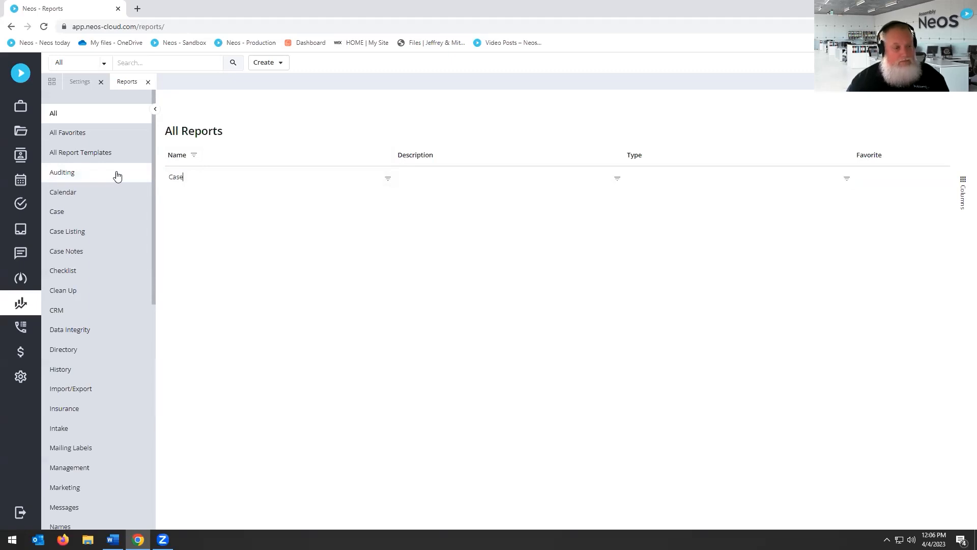
pyautogui.write('SLi')
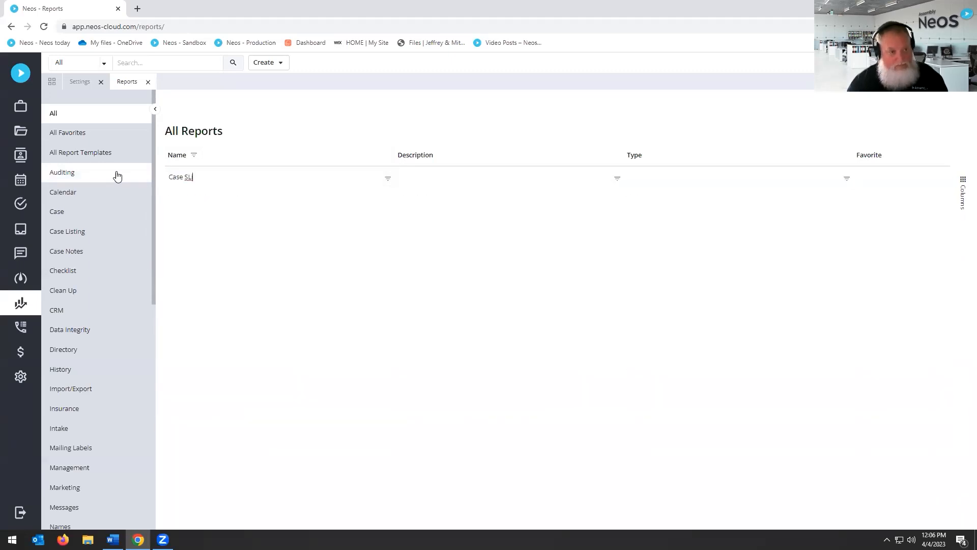
pyautogui.press('BackSpace')
pyautogui.press('BackSpace')
pyautogui.press('BackSpace')
pyautogui.write(' Listin')
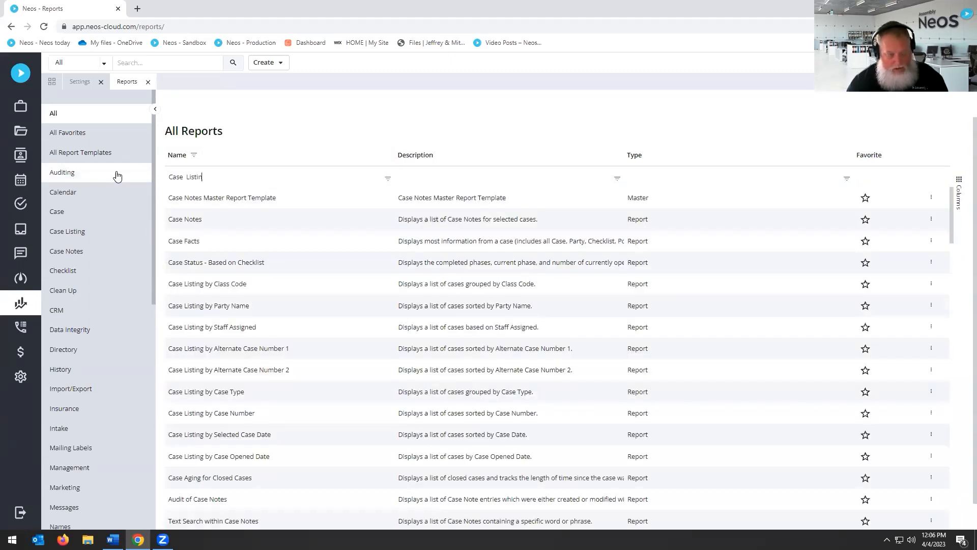
pyautogui.write('g')
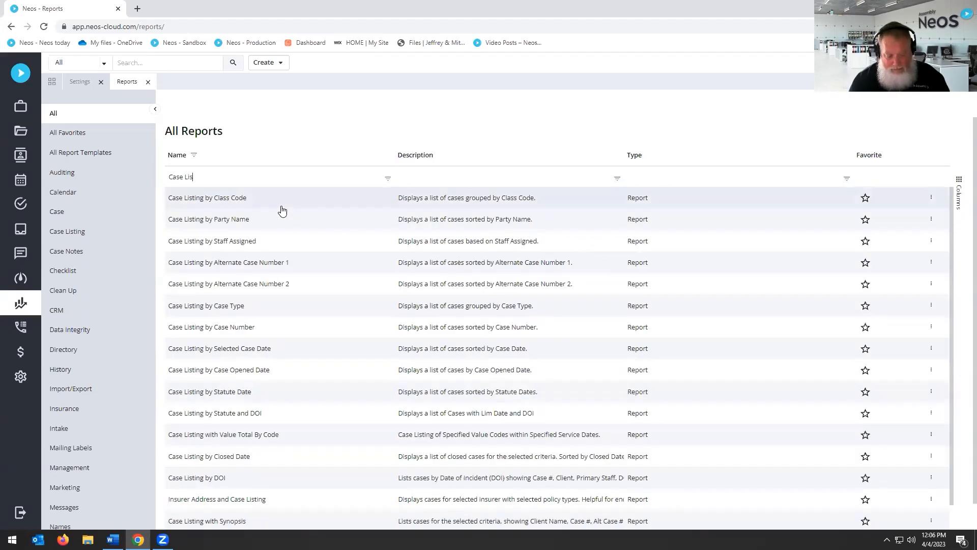
pyautogui.write('in')
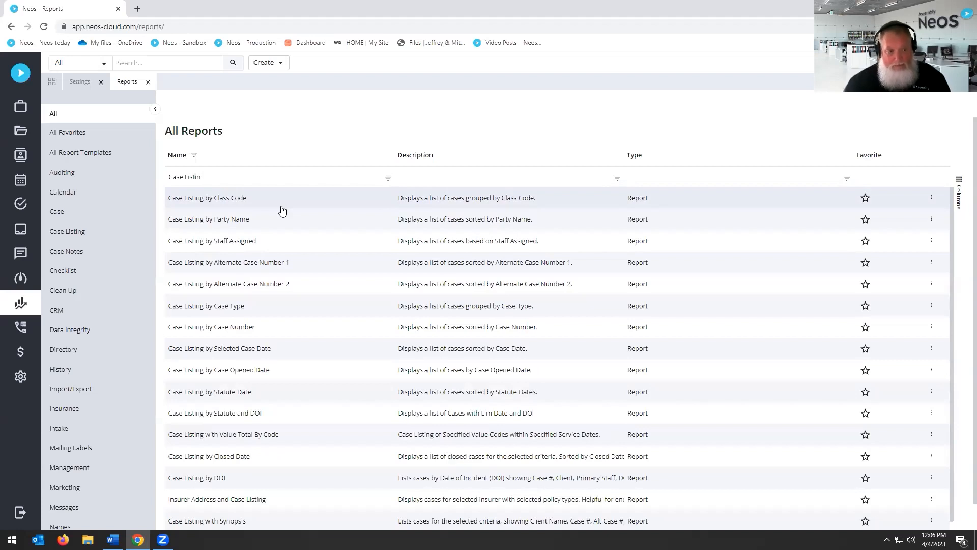
pyautogui.click(236, 242)
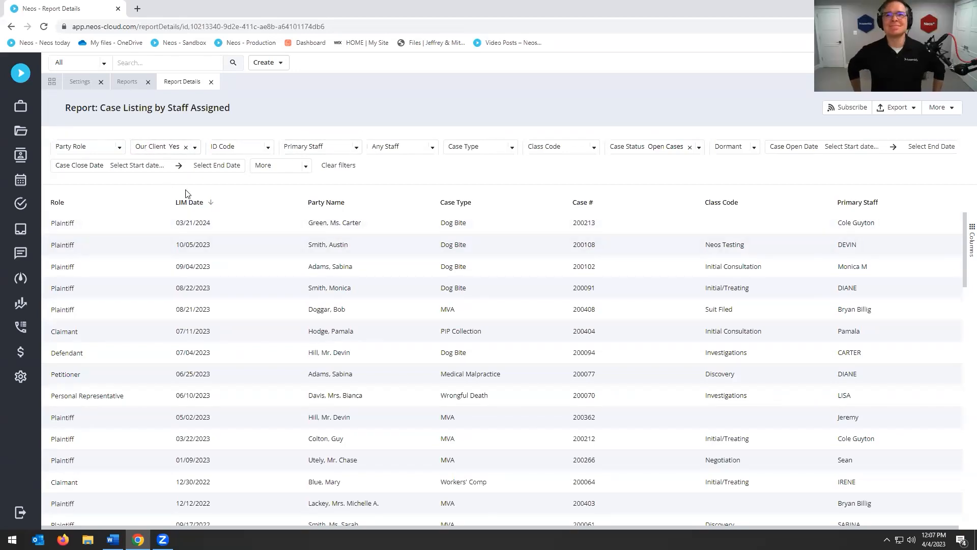
# - Filter the report by one staff member under Any Staff, and remove that filter again
pyautogui.click(358, 148)
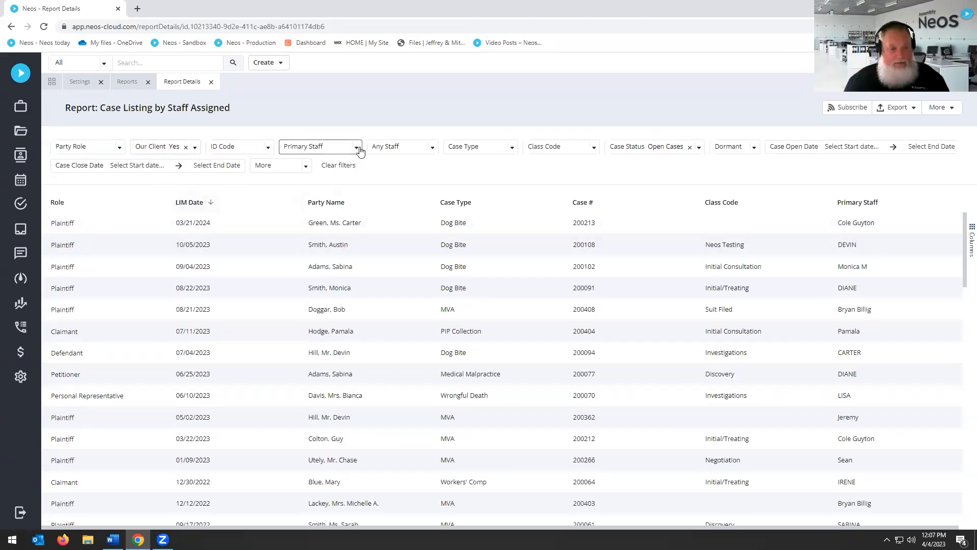
pyautogui.click(358, 148)
pyautogui.click(433, 148)
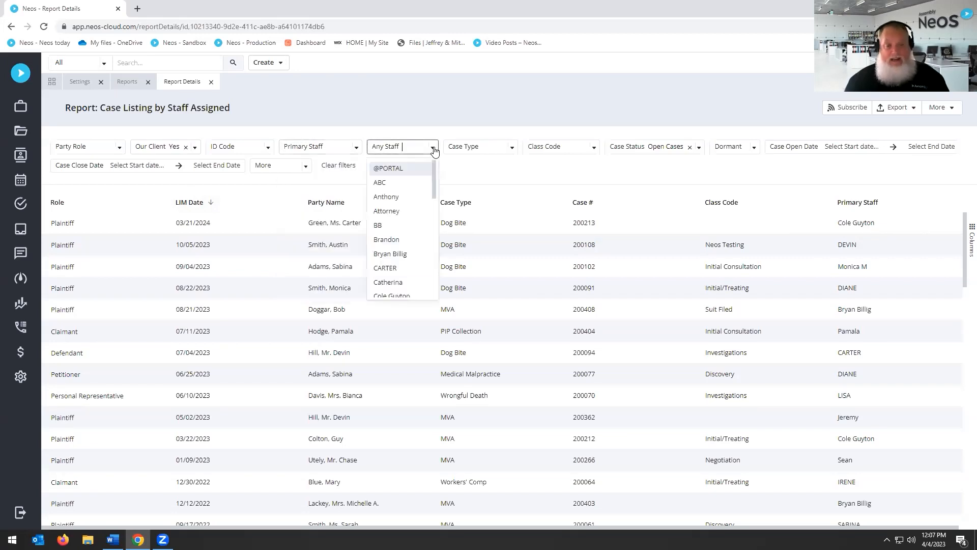
pyautogui.click(420, 260)
pyautogui.click(552, 186)
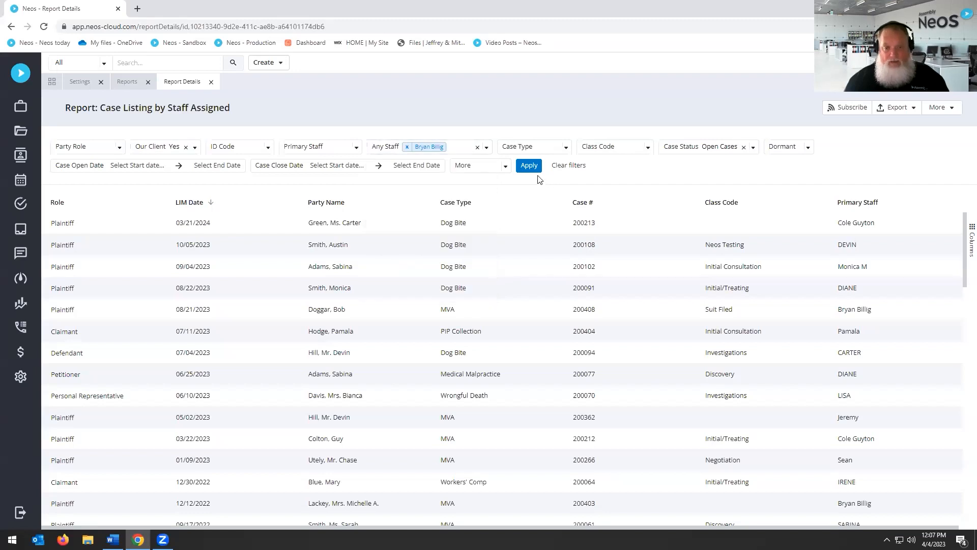
pyautogui.click(532, 174)
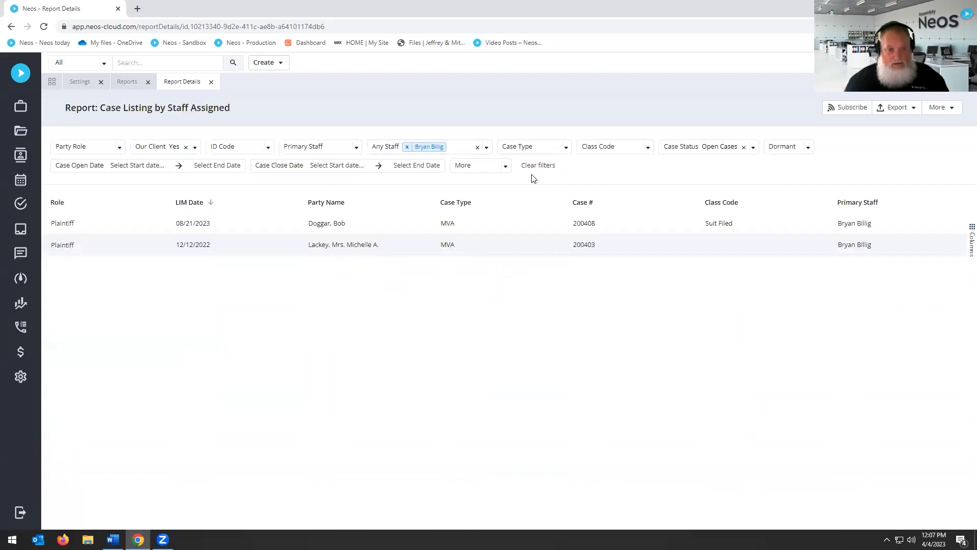
pyautogui.click(407, 147)
pyautogui.click(329, 165)
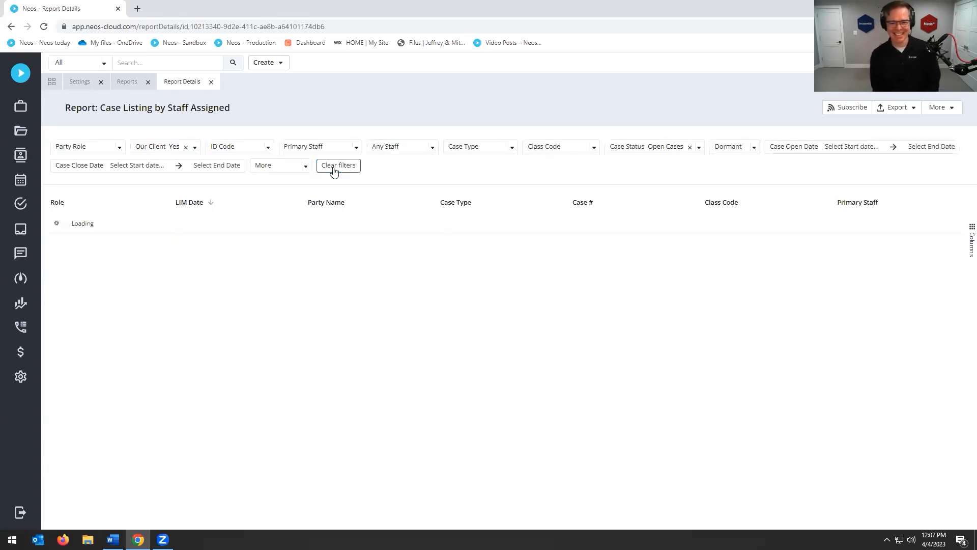
# - Filter the report by the same staff member under Primary Staff, and remove that filter again
pyautogui.click(356, 148)
pyautogui.click(351, 254)
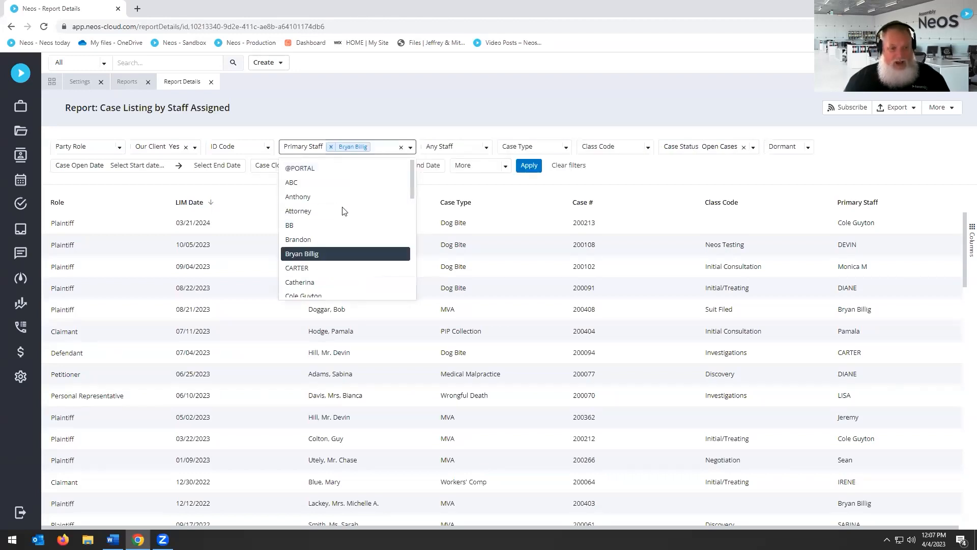
pyautogui.click(523, 167)
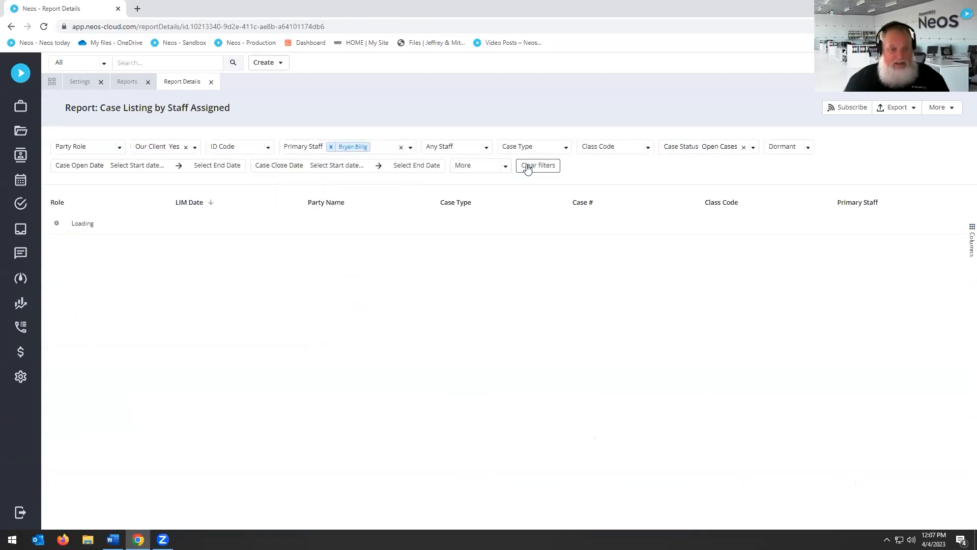
pyautogui.click(332, 147)
pyautogui.click(329, 165)
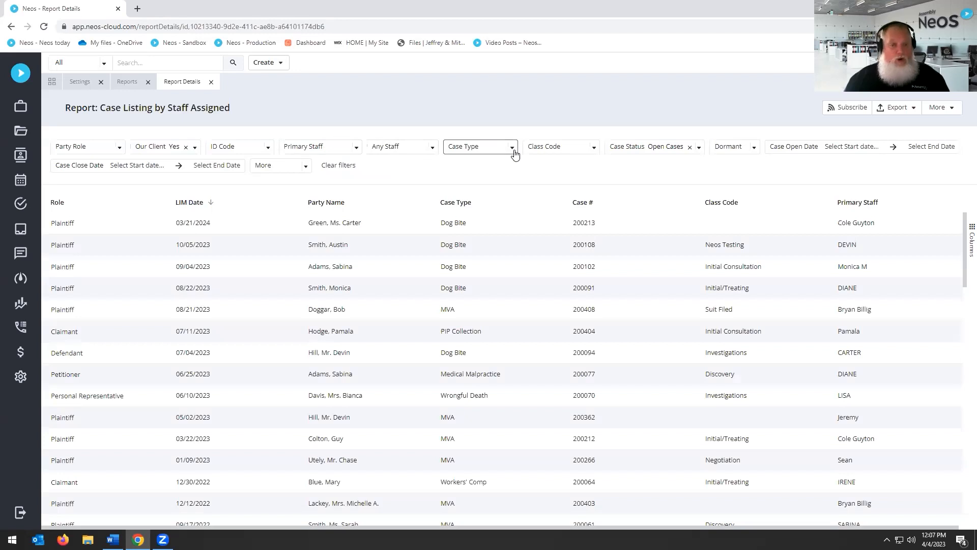
# - Filter the report by one staff member under Any Staff and by Case Type MVA, and remove both filters again
pyautogui.click(437, 147)
pyautogui.scroll(-3, 398, 222)
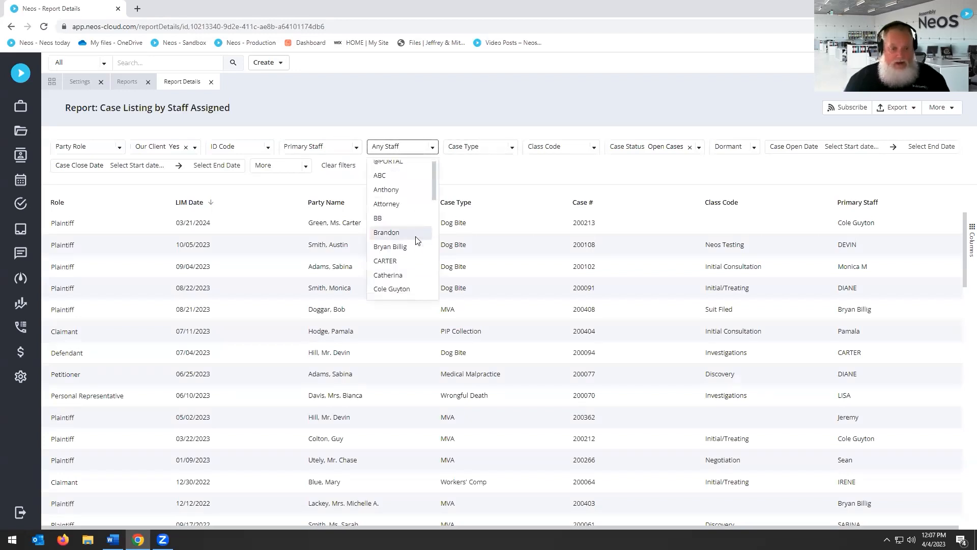
pyautogui.click(398, 222)
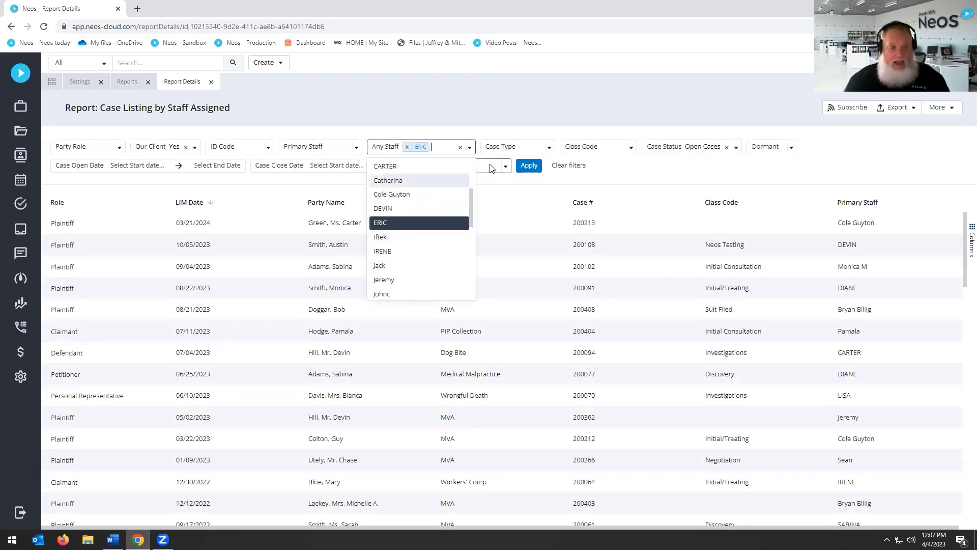
pyautogui.click(548, 151)
pyautogui.scroll(-5, 527, 244)
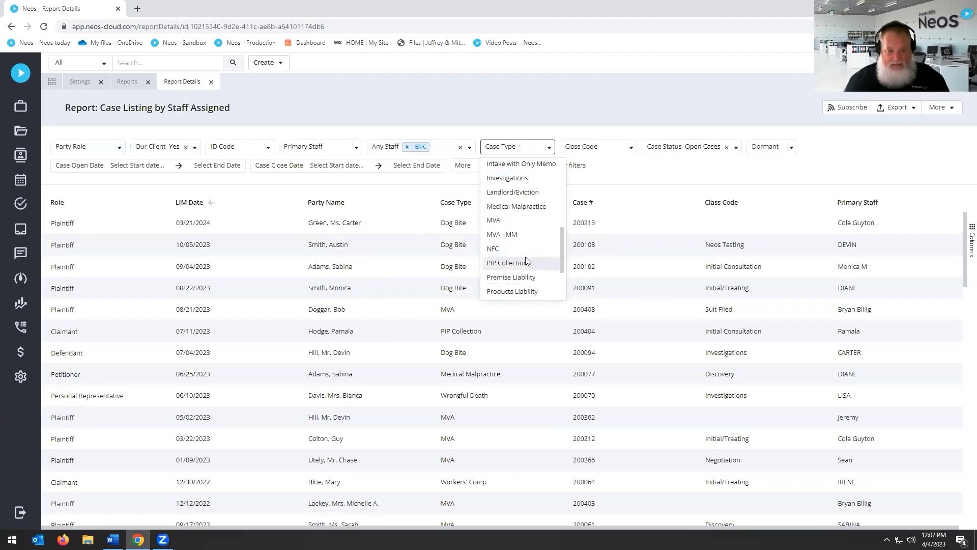
pyautogui.click(494, 220)
pyautogui.click(610, 180)
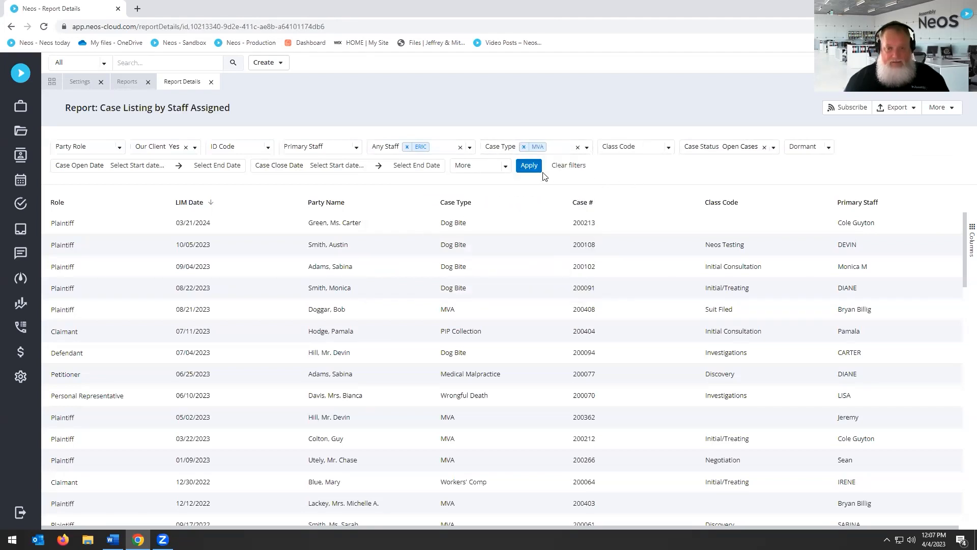
pyautogui.click(527, 167)
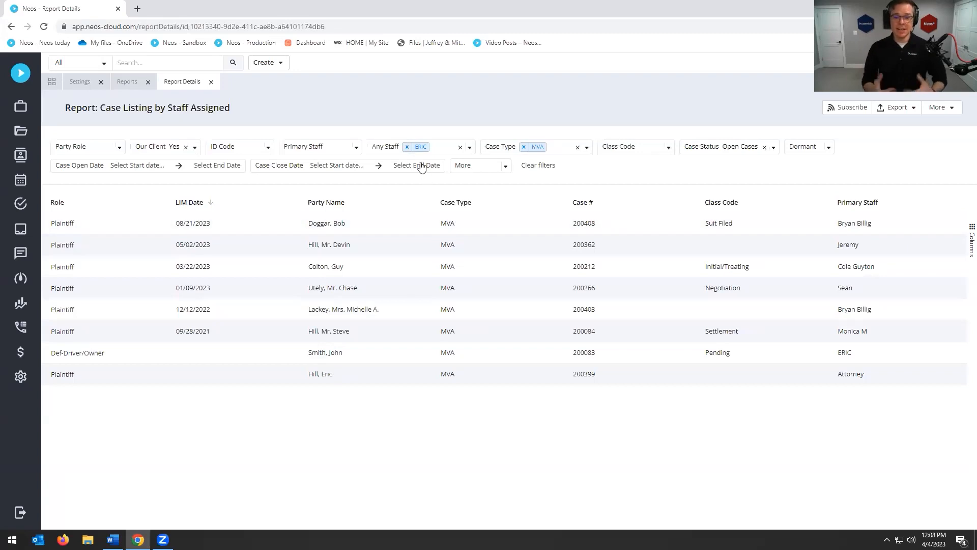
pyautogui.click(407, 148)
pyautogui.click(484, 147)
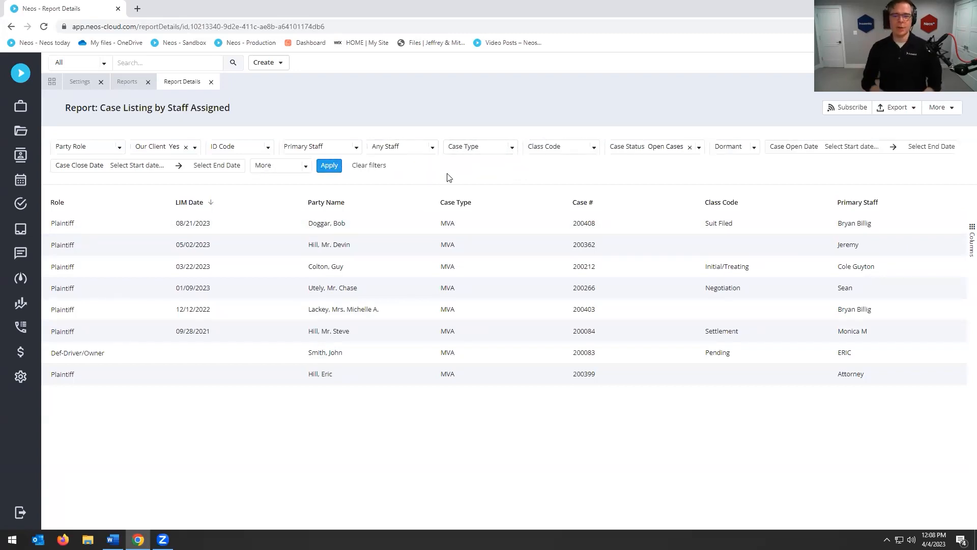
# - Review the report's filter and column settings in Report Edit without saving, and close the report
pyautogui.click(944, 107)
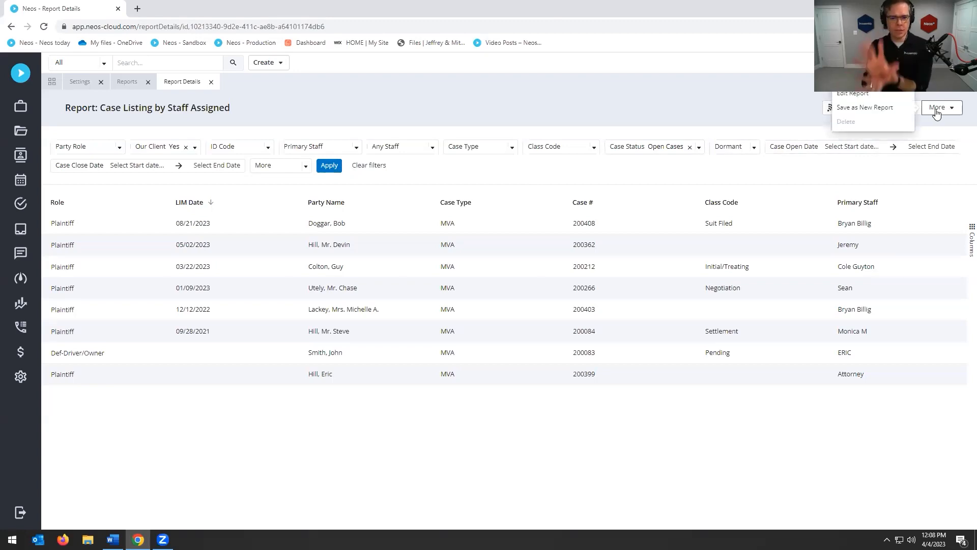
pyautogui.click(866, 97)
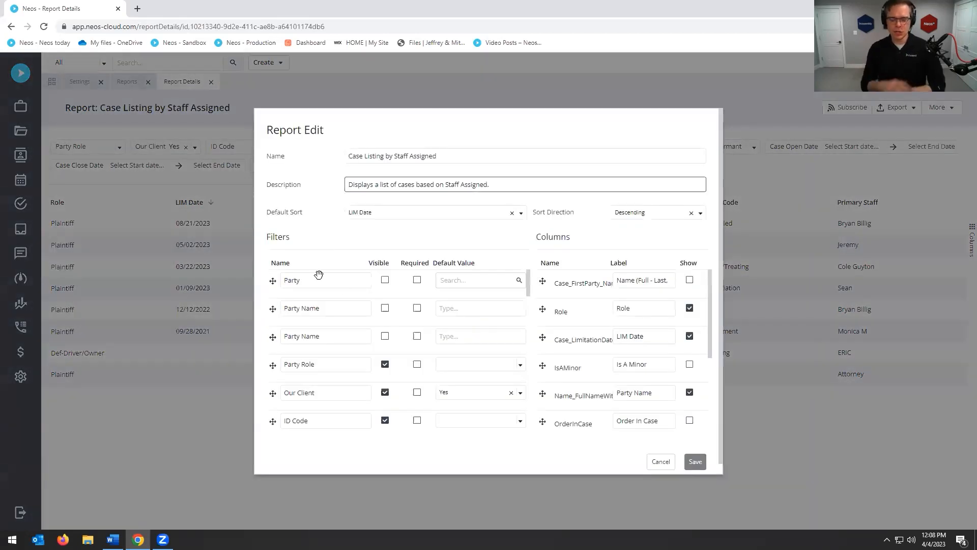
pyautogui.click(659, 462)
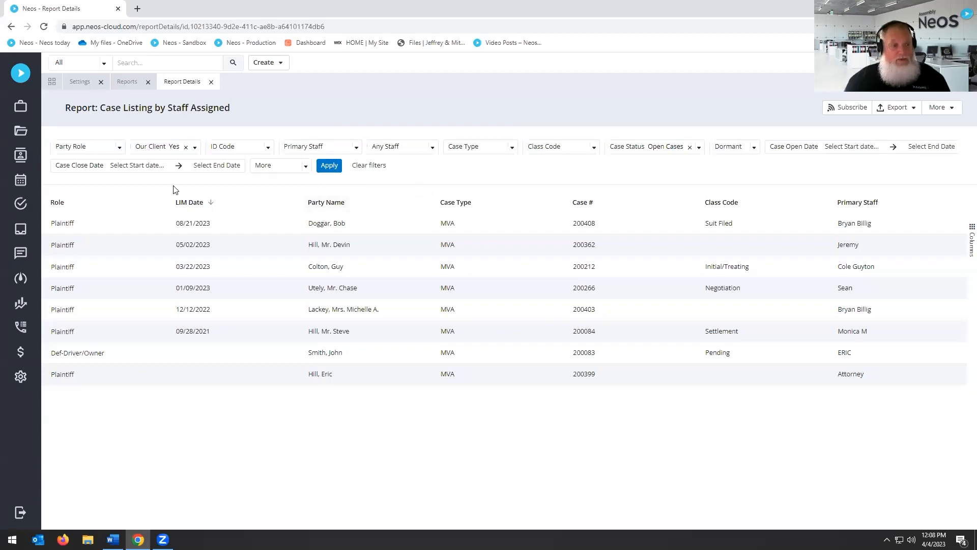
pyautogui.click(211, 82)
pyautogui.click(95, 257)
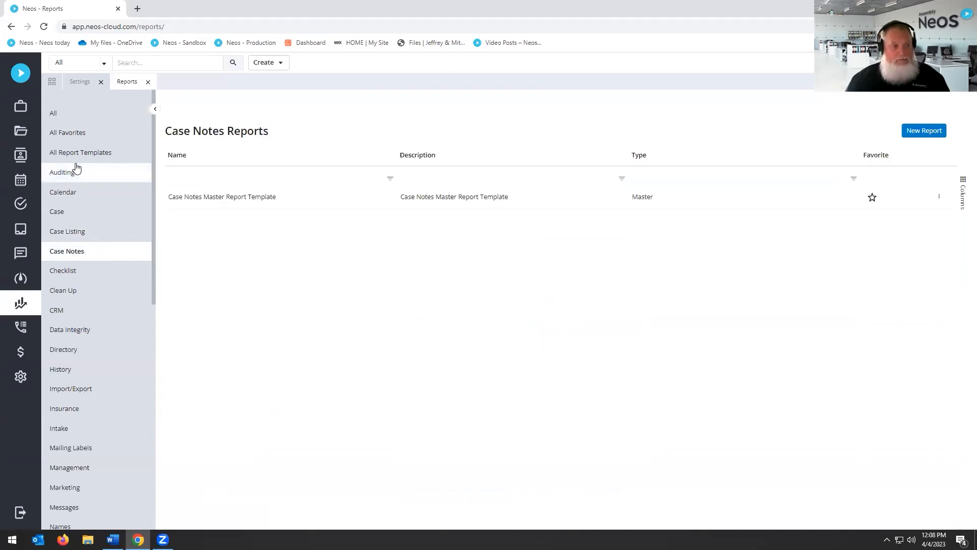
pyautogui.click(60, 115)
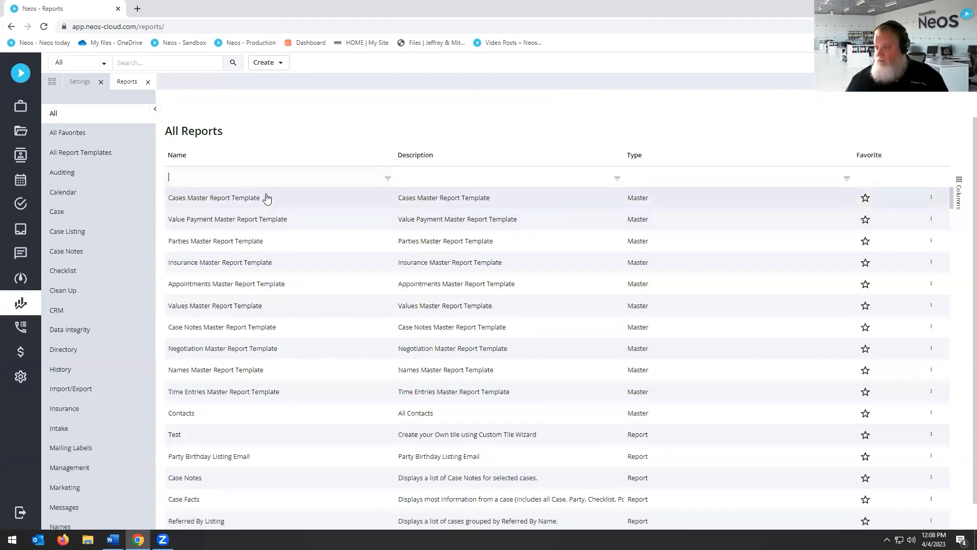
pyautogui.click(288, 174)
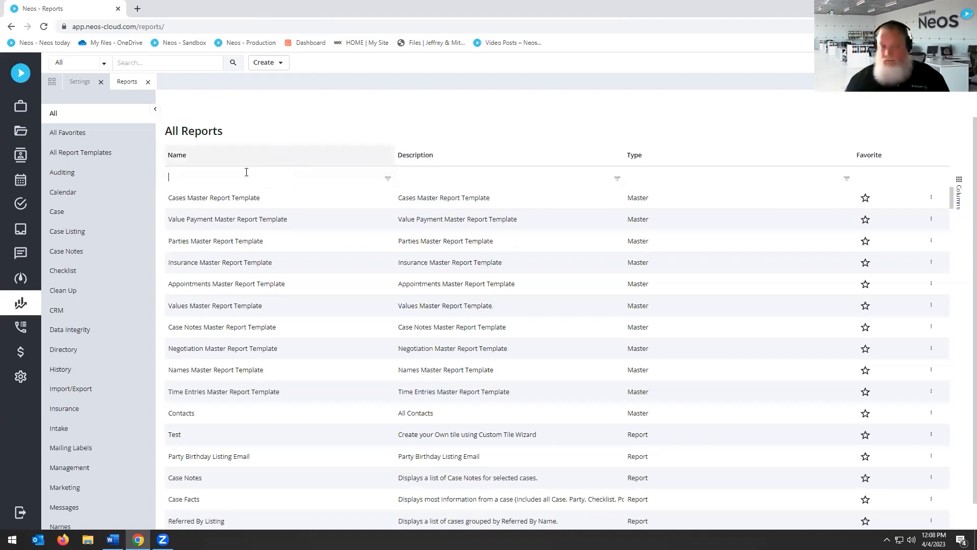
pyautogui.click(114, 251)
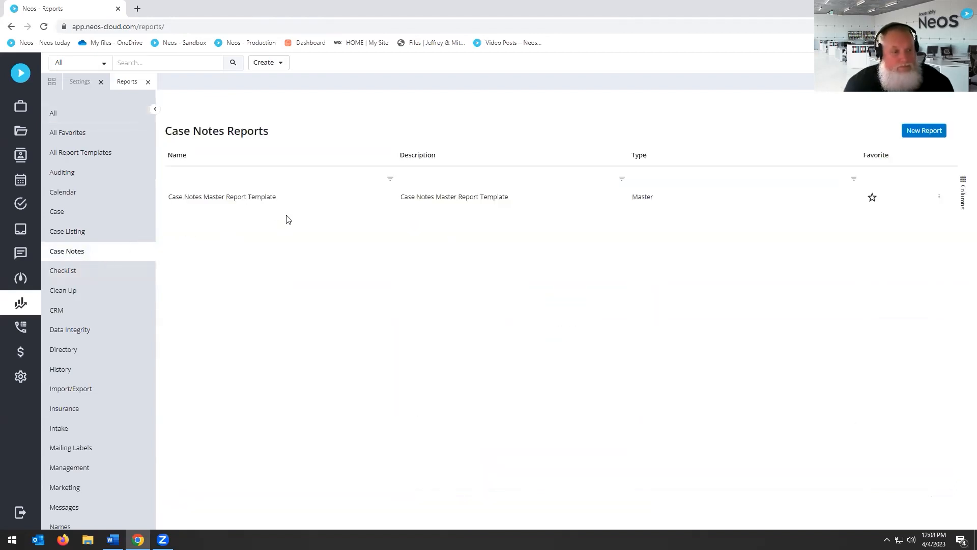
pyautogui.click(266, 197)
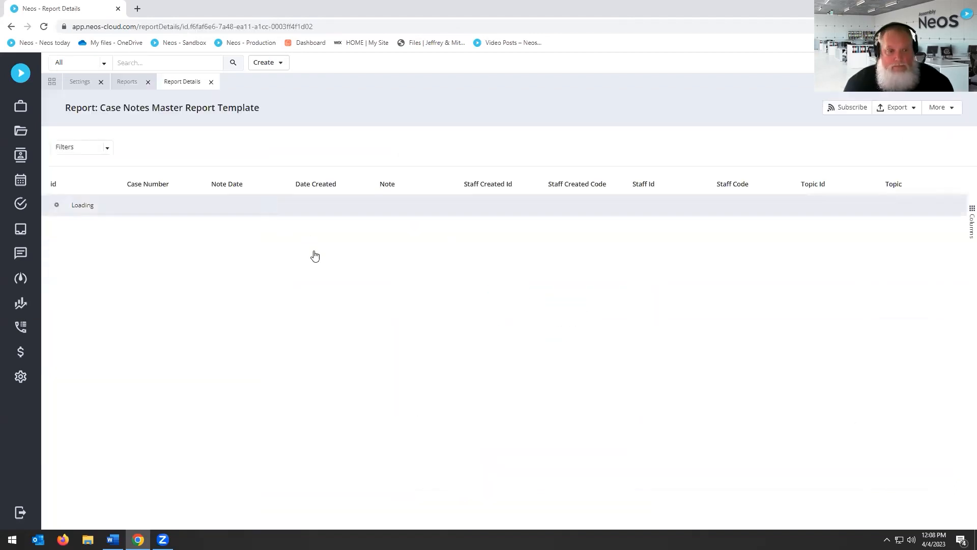
pyautogui.click(212, 83)
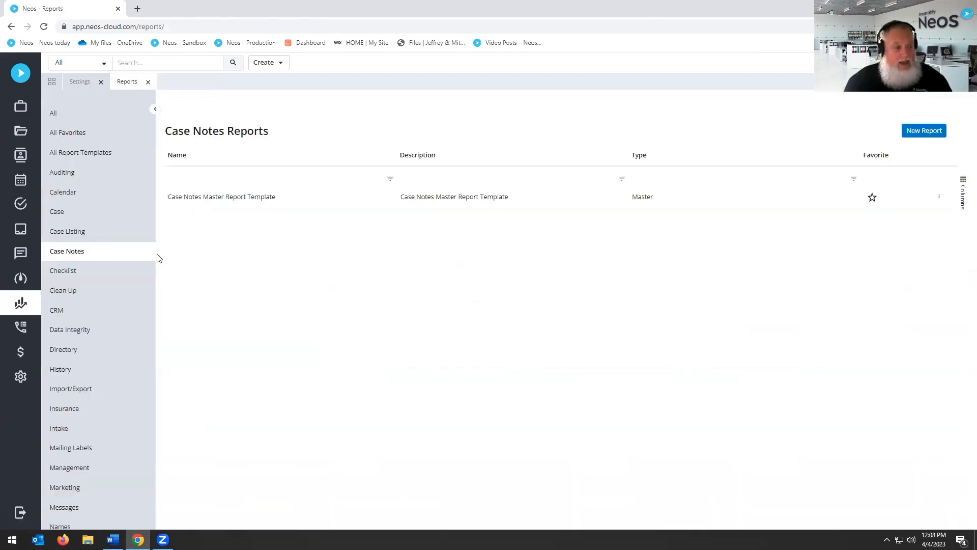
# - Search all reports by name for "Case Not" and open the Case Notes report, dismissing the required filters notice
pyautogui.click(74, 119)
pyautogui.click(306, 176)
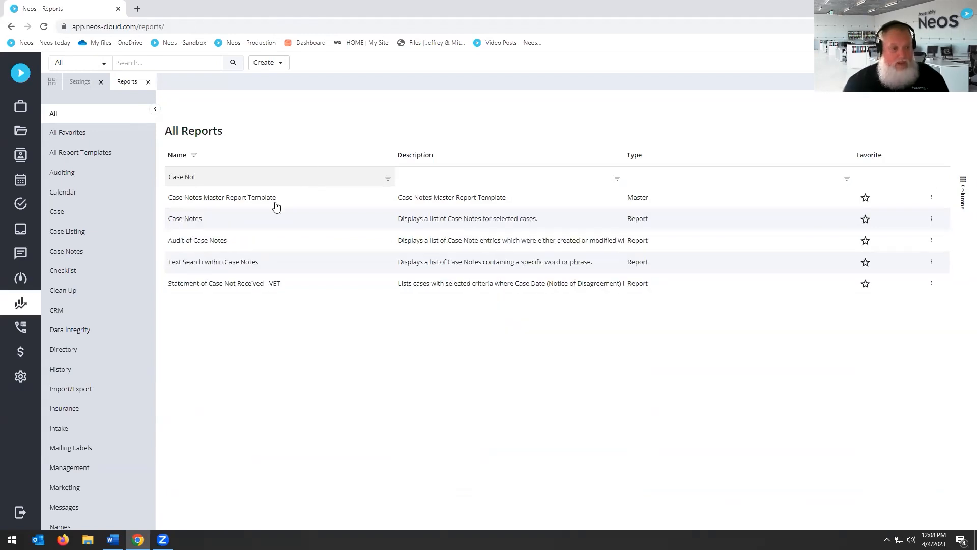
pyautogui.click(187, 220)
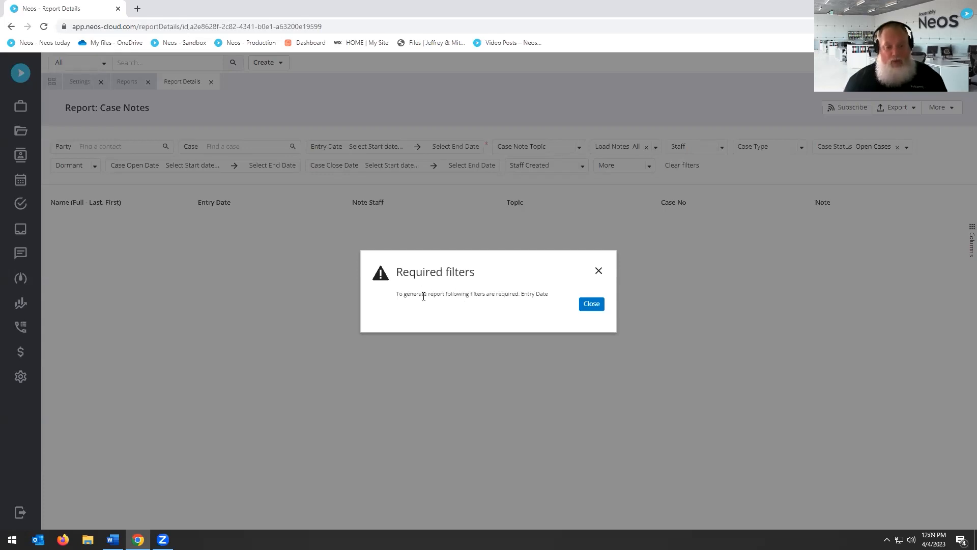
pyautogui.click(590, 304)
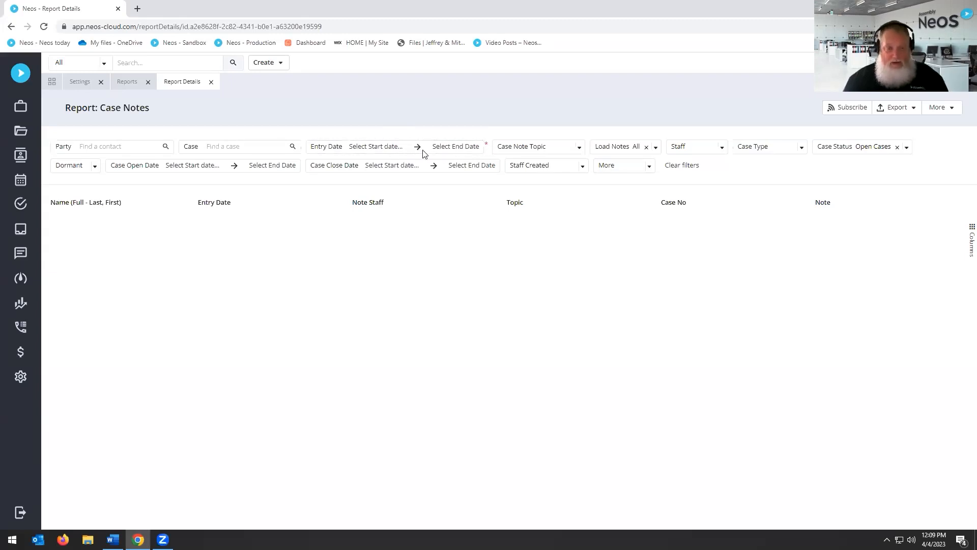
# - Run the Case Notes report for entry dates from March 1, 2023 to April 4, 2023 and look through the notes
pyautogui.click(376, 150)
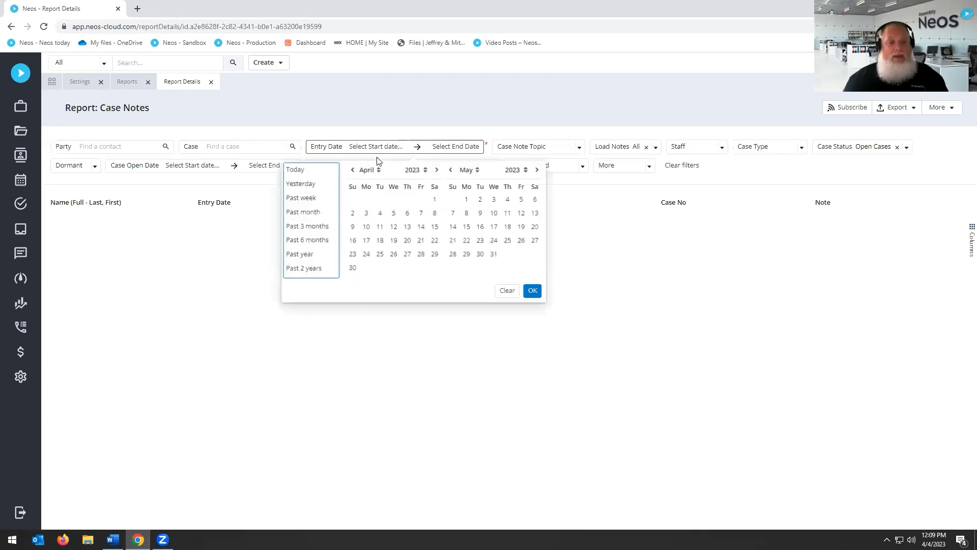
pyautogui.click(352, 170)
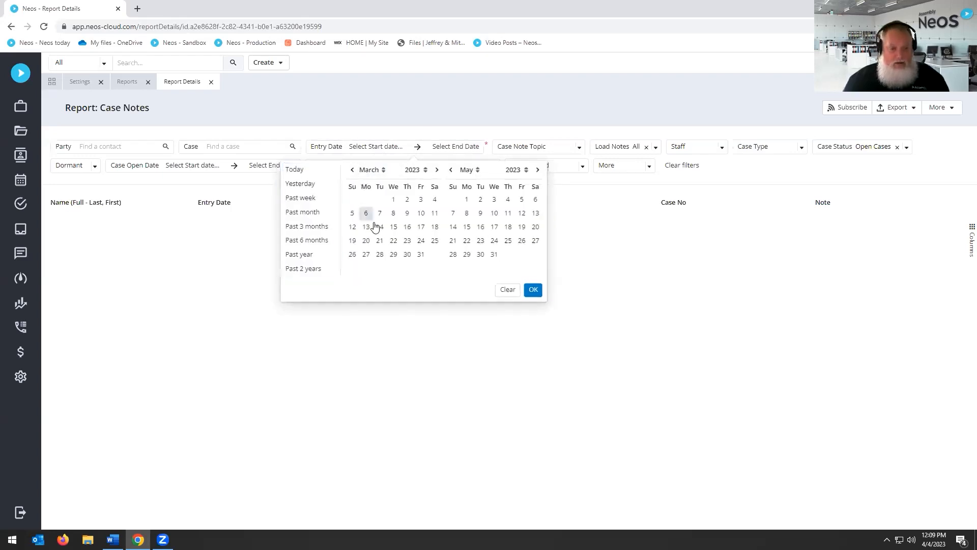
pyautogui.click(393, 199)
pyautogui.click(482, 170)
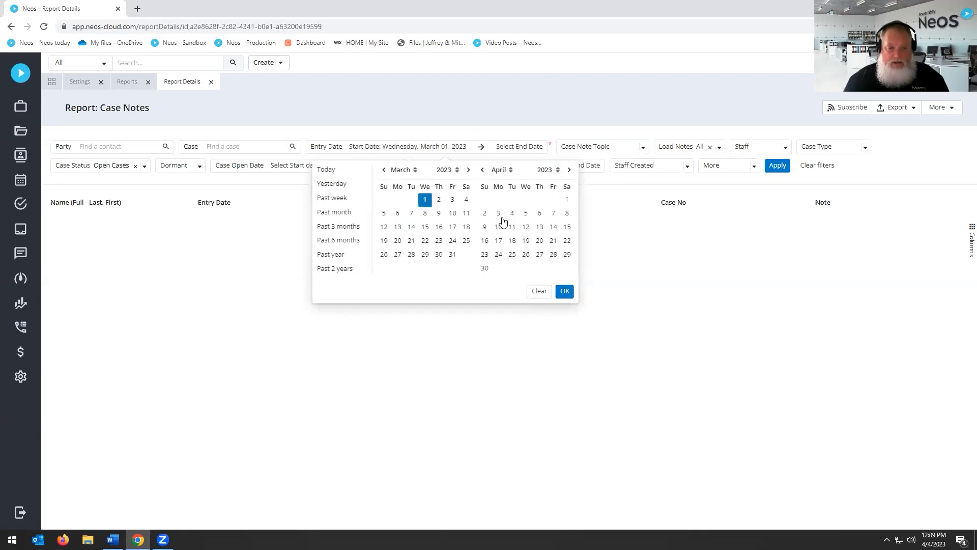
pyautogui.click(512, 214)
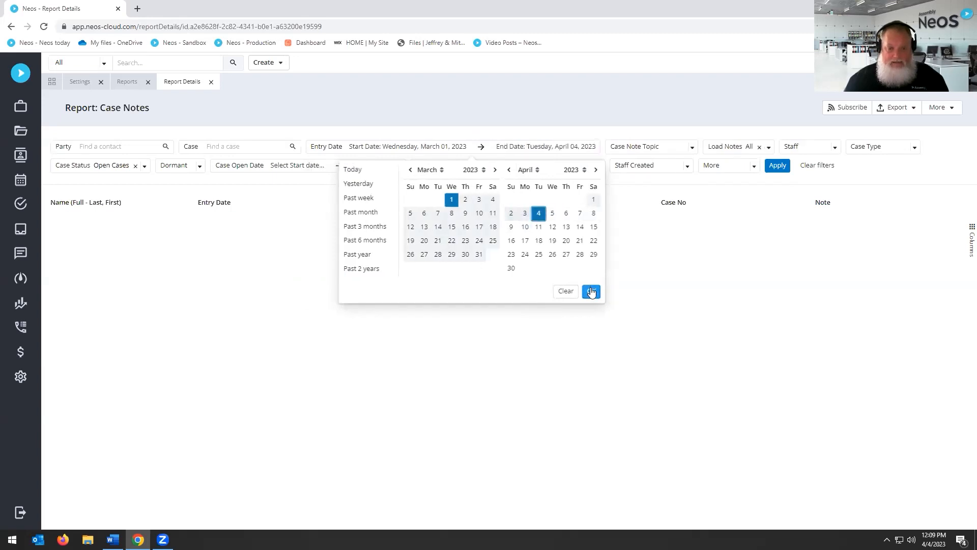
pyautogui.click(591, 292)
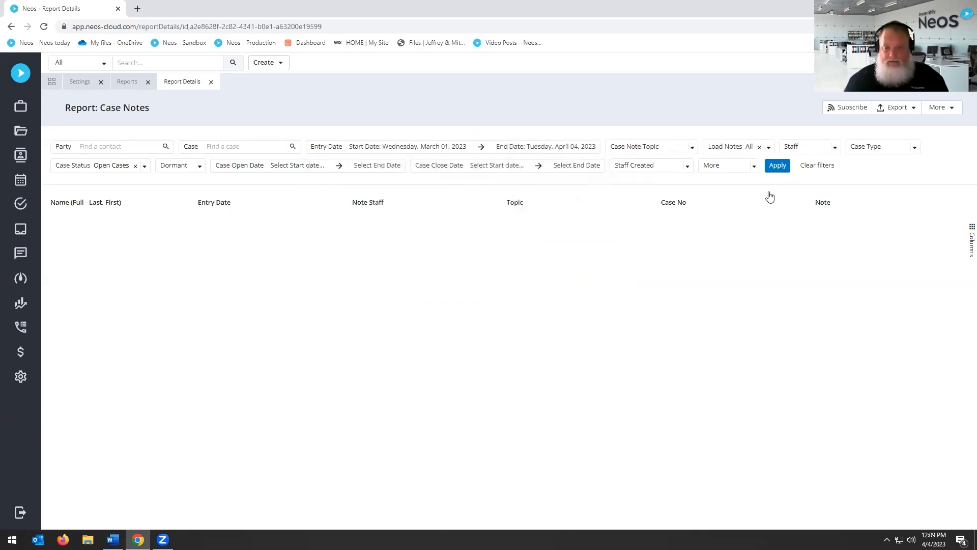
pyautogui.click(777, 168)
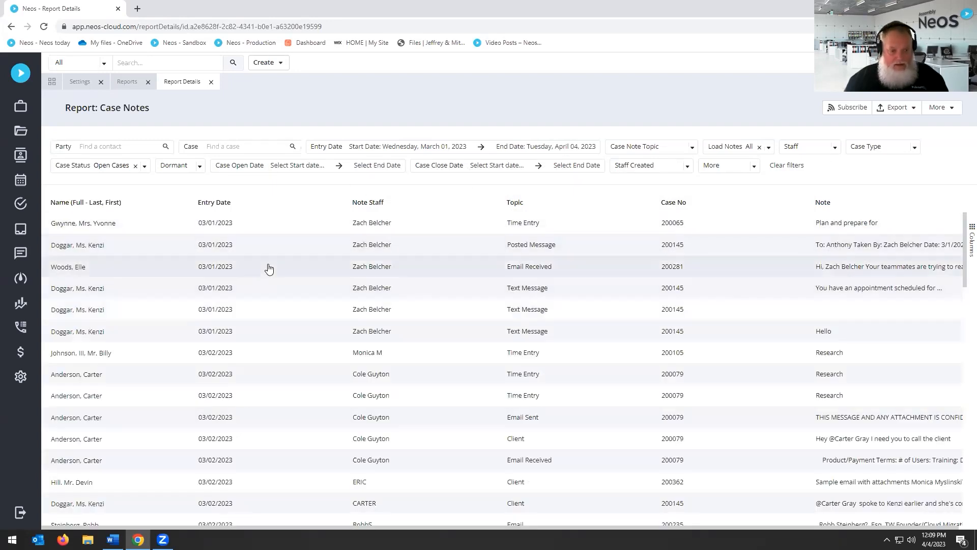
pyautogui.scroll(-4, 283, 294)
pyautogui.scroll(4, 292, 306)
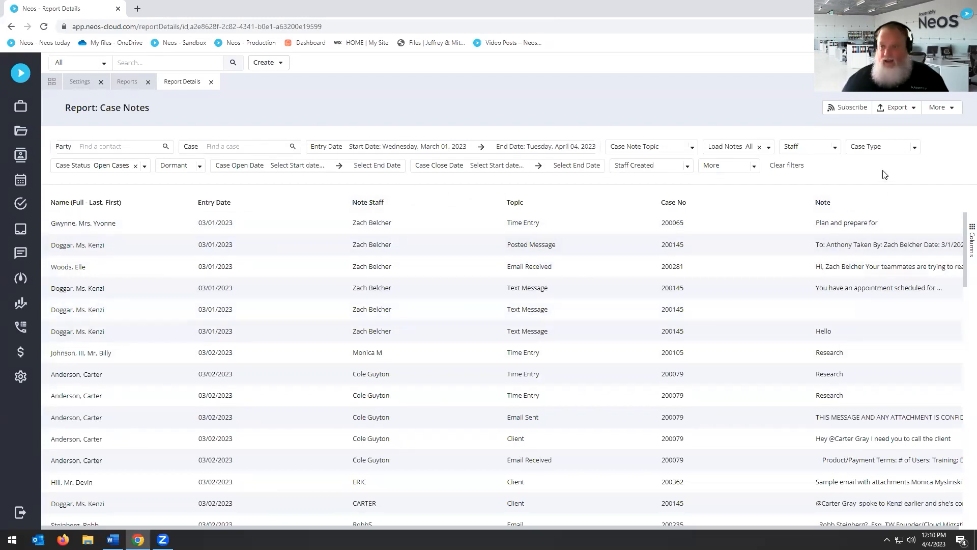
# - Start a subscription to the Case Notes report in CSV format and fill in the recipient's email address
pyautogui.click(844, 109)
pyautogui.click(548, 184)
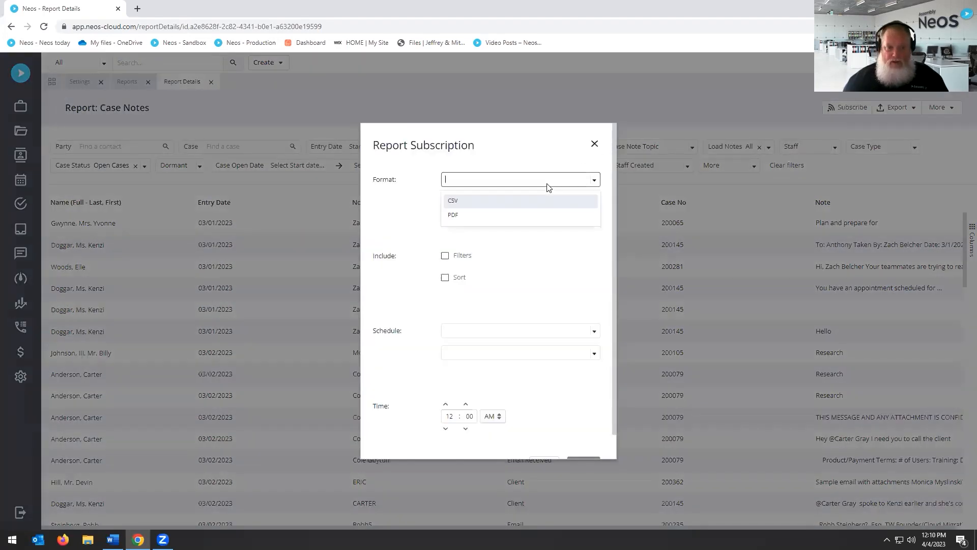
pyautogui.click(453, 201)
pyautogui.click(454, 203)
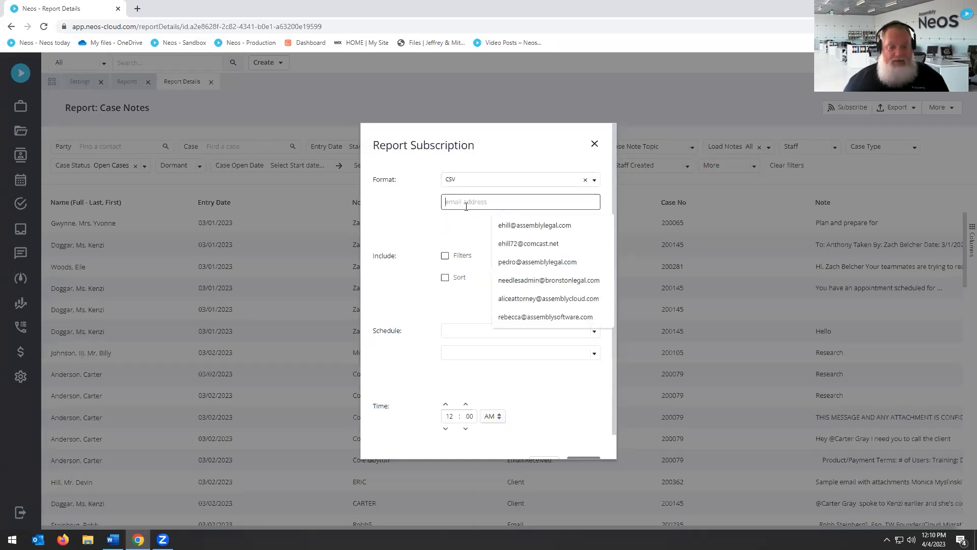
pyautogui.click(509, 227)
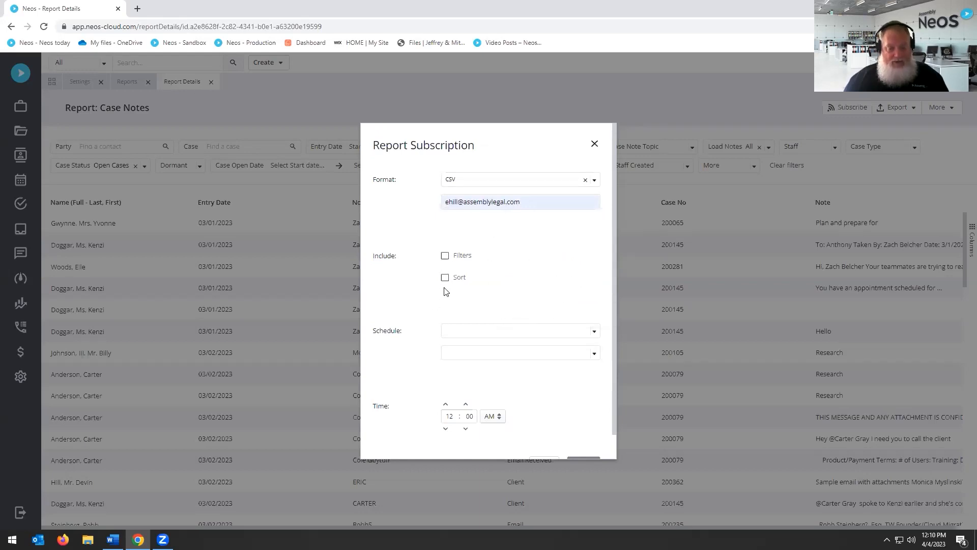
# - Schedule the subscription weekly on Friday at 3:00 PM and create it
pyautogui.scroll(-1, 454, 293)
pyautogui.click(474, 309)
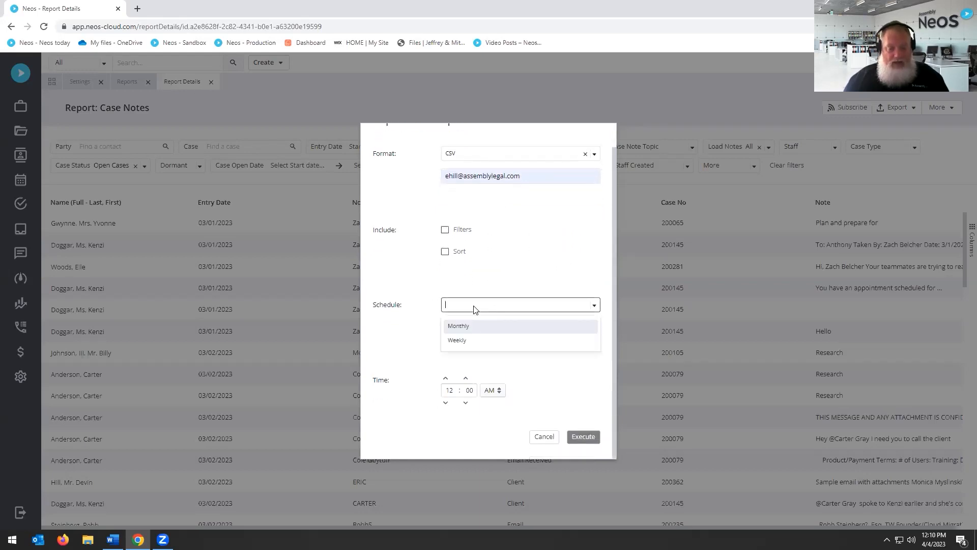
pyautogui.click(462, 339)
pyautogui.click(481, 331)
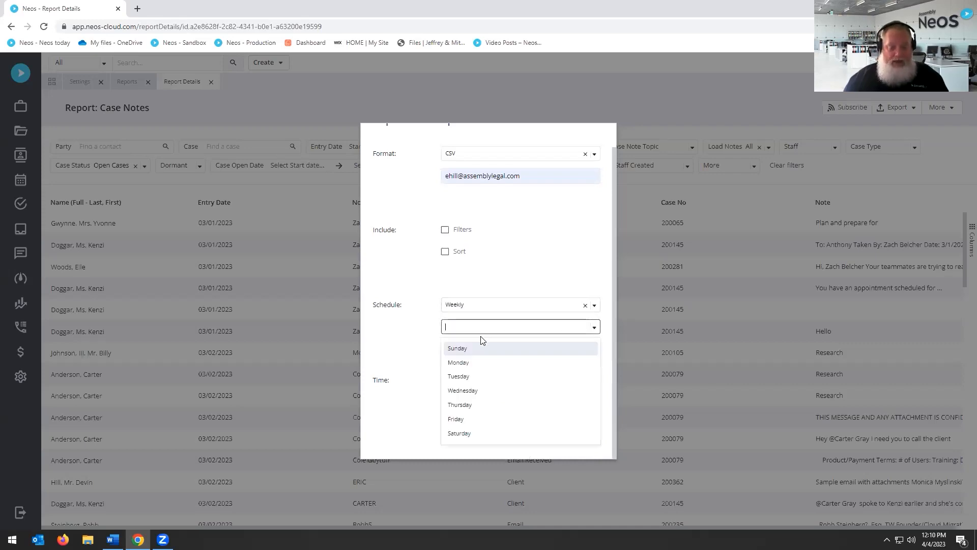
pyautogui.click(456, 419)
pyautogui.click(449, 390)
pyautogui.tripleClick(446, 378)
pyautogui.click(490, 396)
pyautogui.click(492, 408)
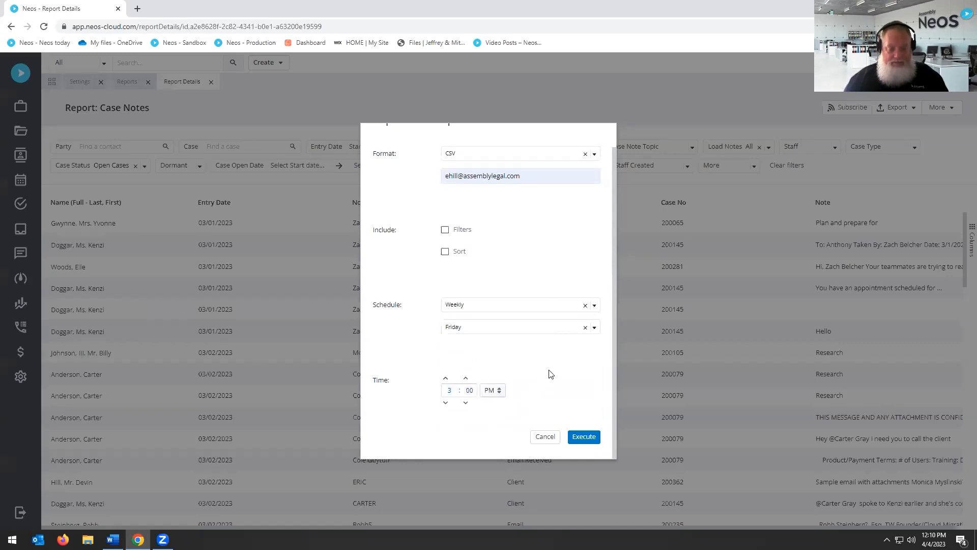
pyautogui.click(583, 438)
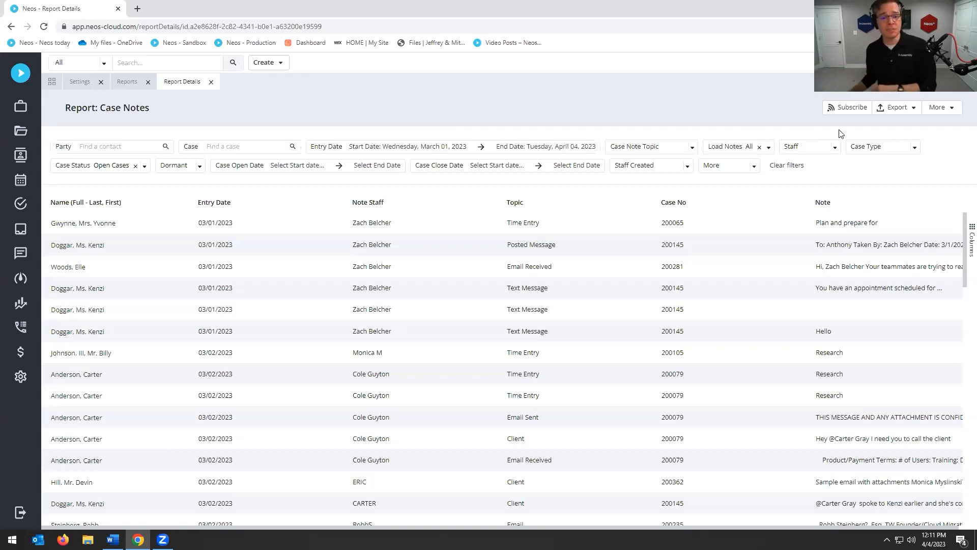
# - Reopen the report's subscription and review its recipient, schedule and the options for updating or removing it
pyautogui.click(851, 108)
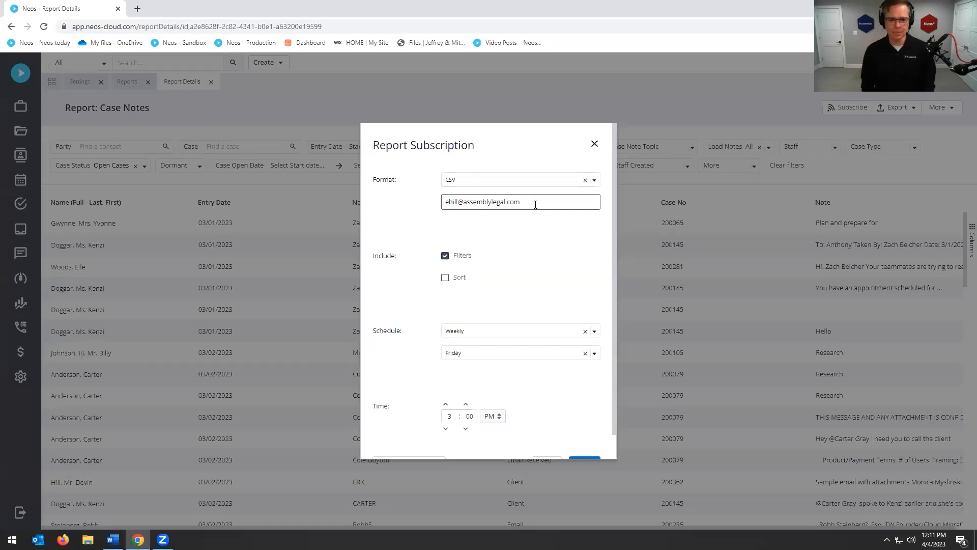
pyautogui.moveTo(536, 205); pyautogui.dragTo(410, 202)
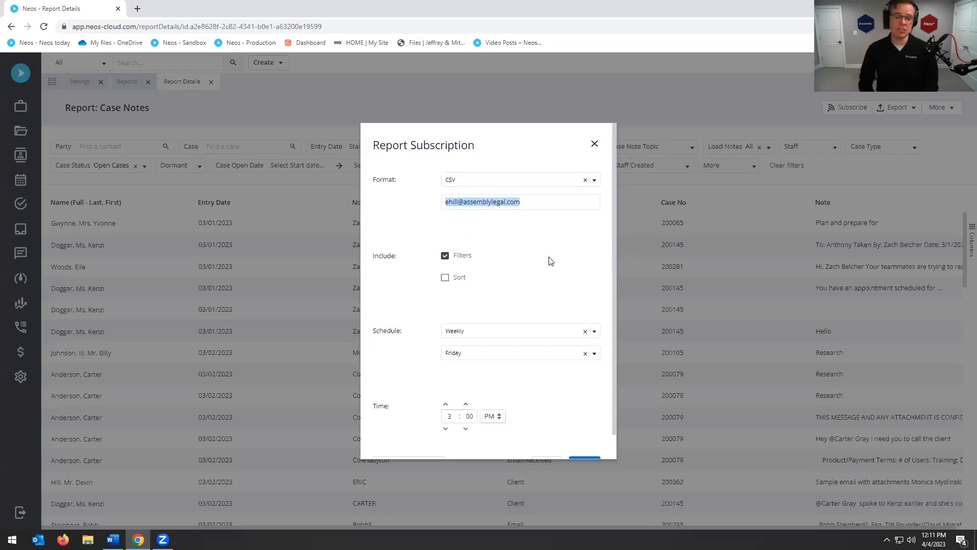
pyautogui.scroll(-1, 549, 261)
pyautogui.scroll(1, 550, 258)
pyautogui.scroll(-1, 548, 257)
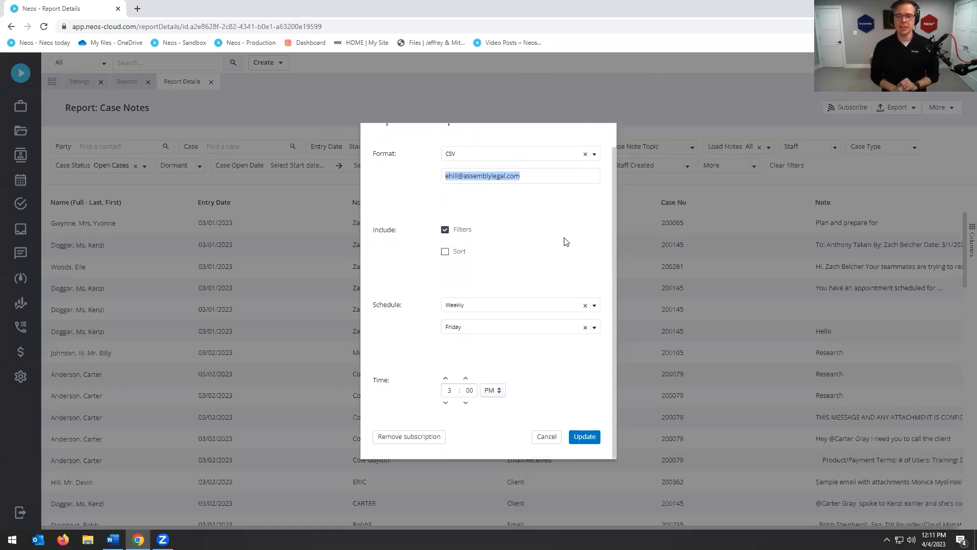
# - Close the subscription details, then reopen them and remove the Case Notes report's subscription
pyautogui.scroll(1, 575, 237)
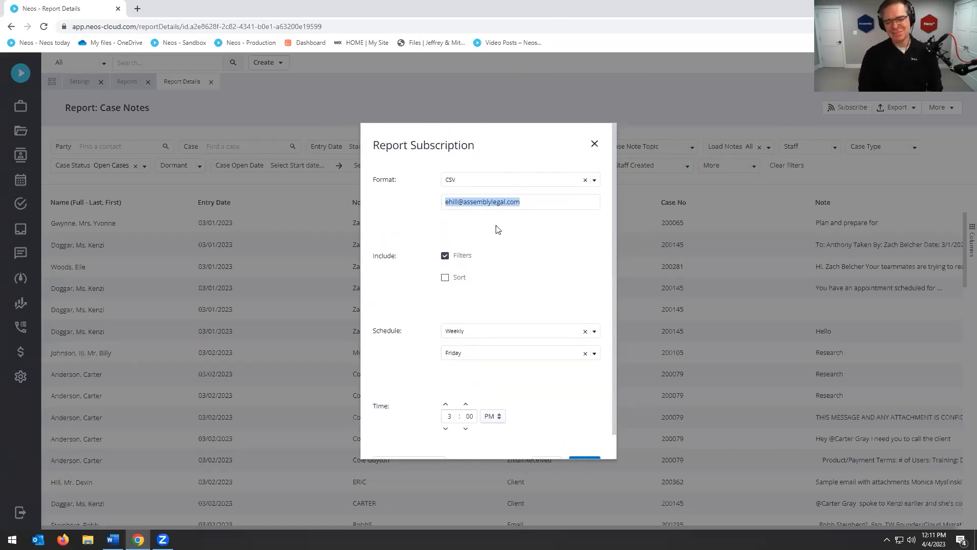
pyautogui.click(595, 145)
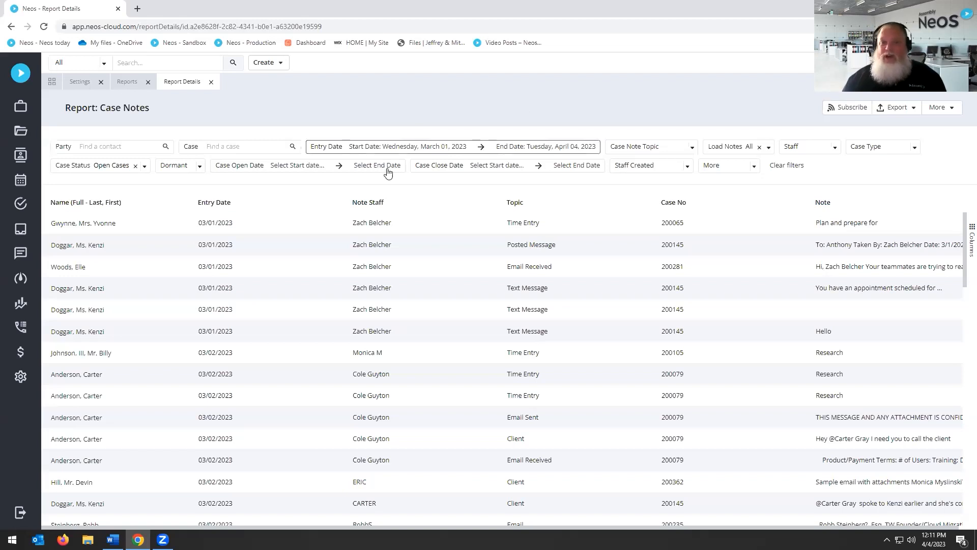
pyautogui.click(849, 110)
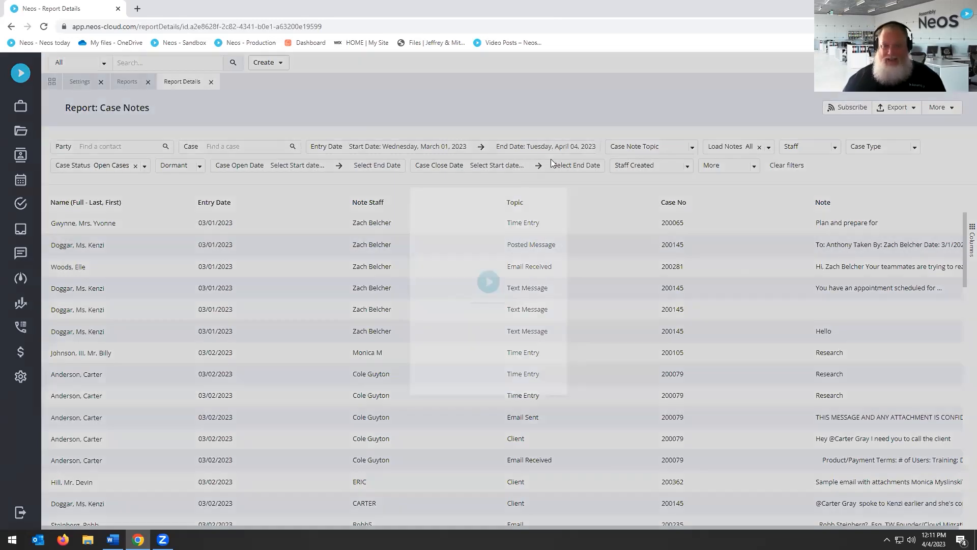
pyautogui.scroll(-1, 467, 229)
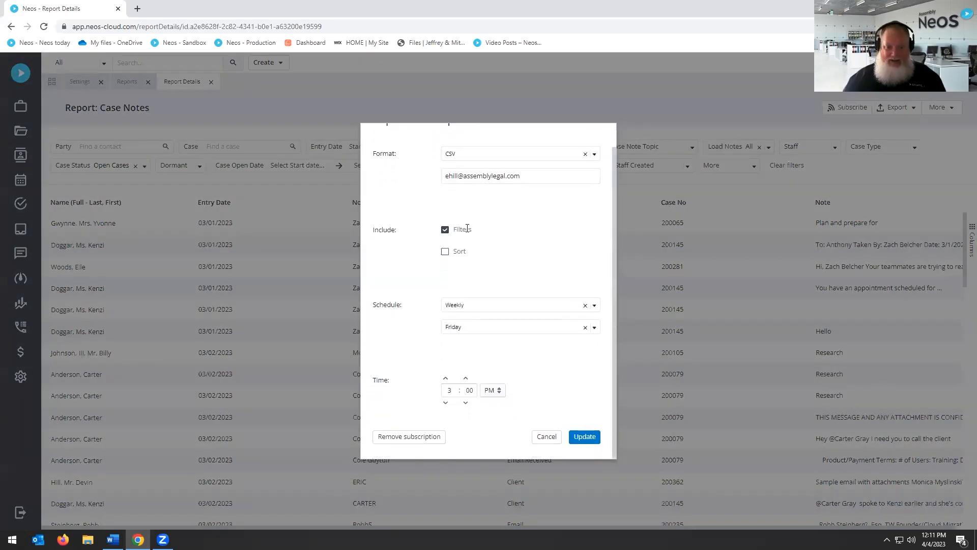
pyautogui.click(410, 439)
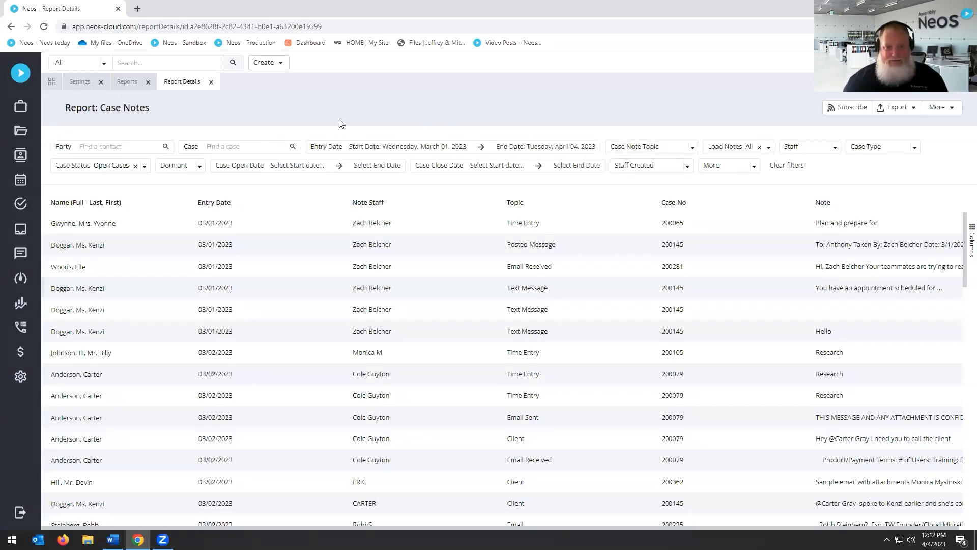
# - Close the open report, the reports list and the settings to return to the dashboard
pyautogui.click(211, 83)
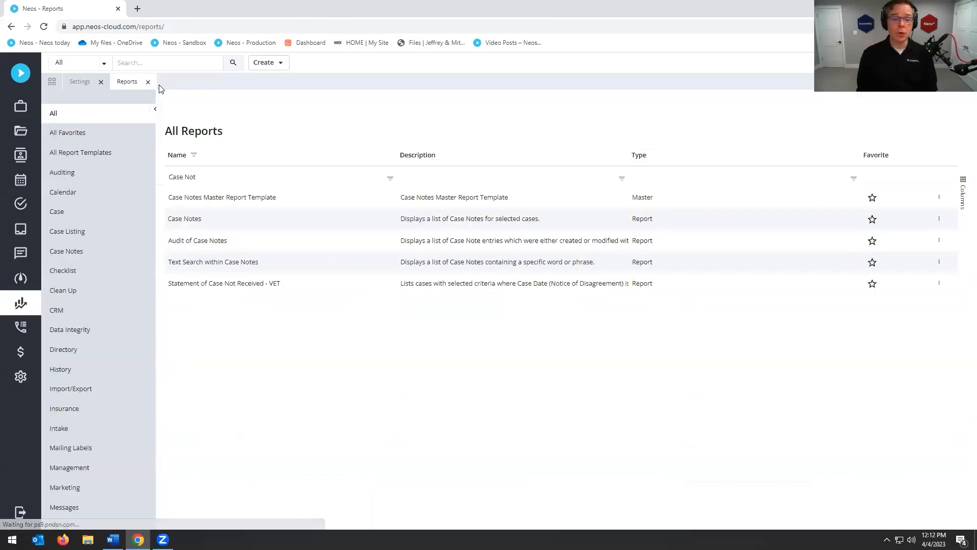
pyautogui.click(148, 82)
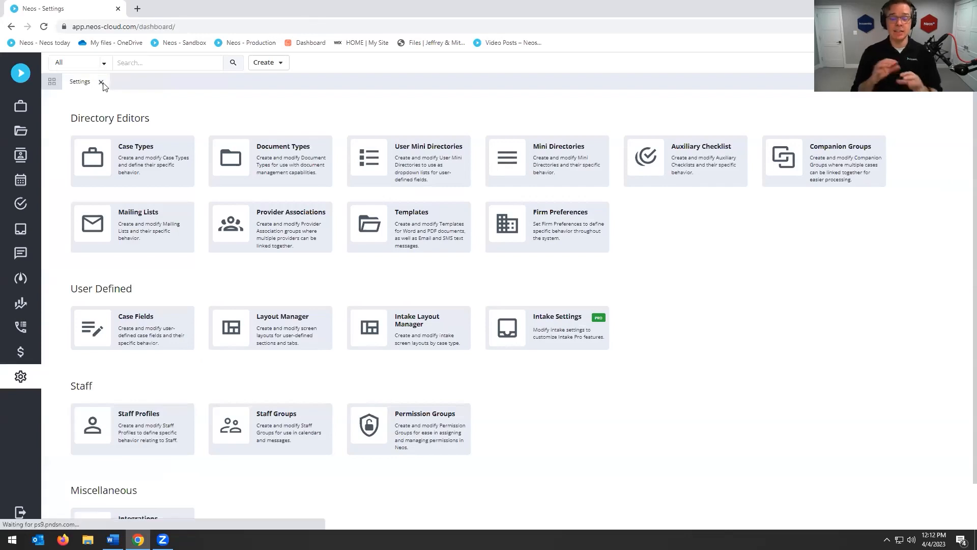
pyautogui.click(100, 82)
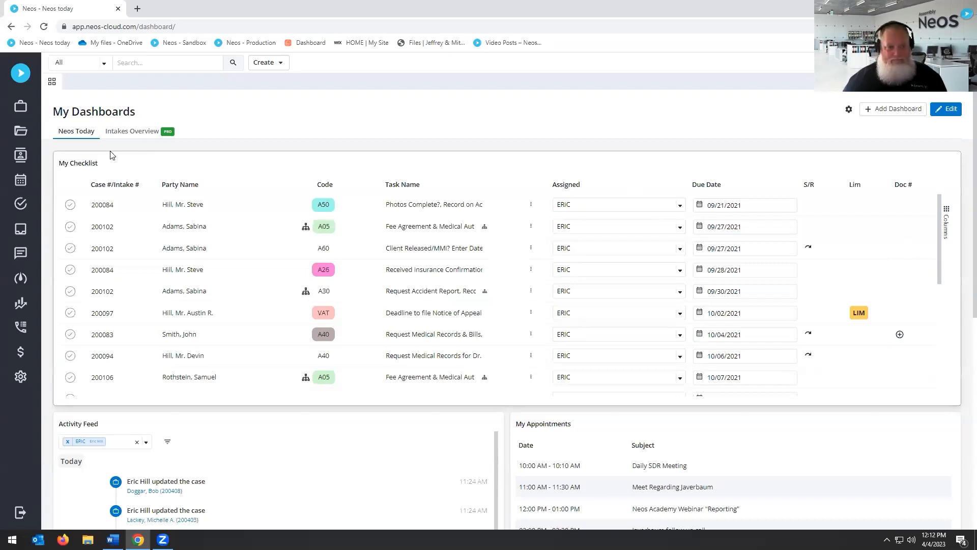
# - Filter the reports list by the name "Case Note" and open the Case Notes report, dismissing the required filters notice
pyautogui.click(20, 303)
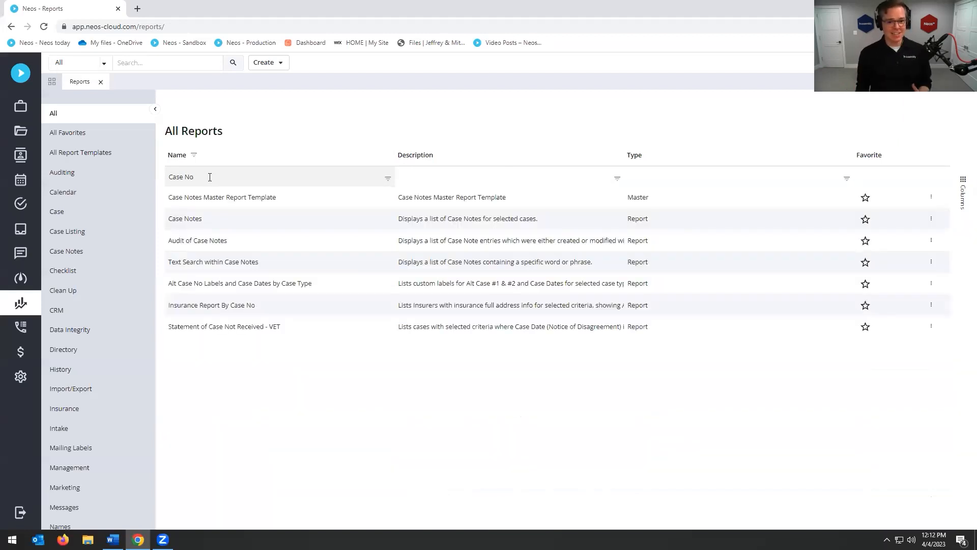
pyautogui.write('Note')
pyautogui.click(192, 220)
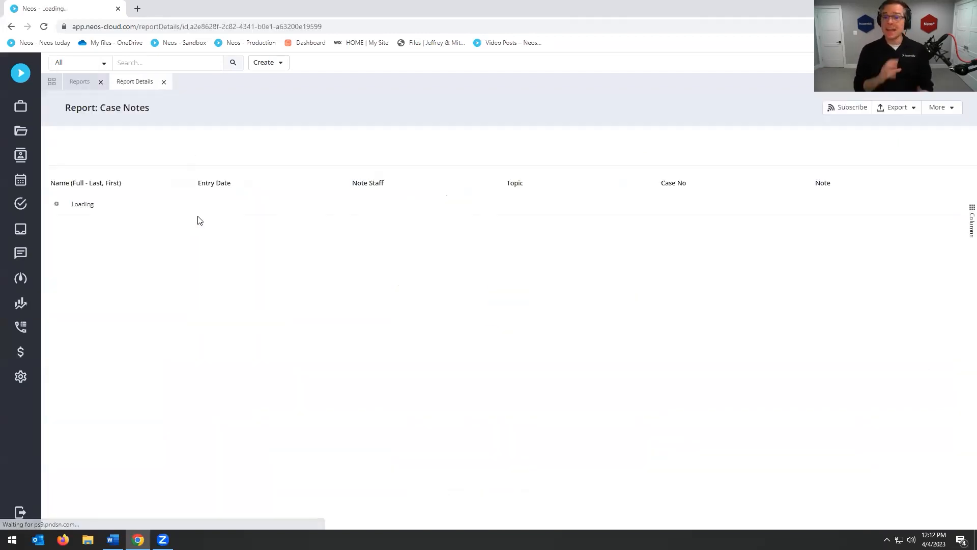
pyautogui.click(593, 304)
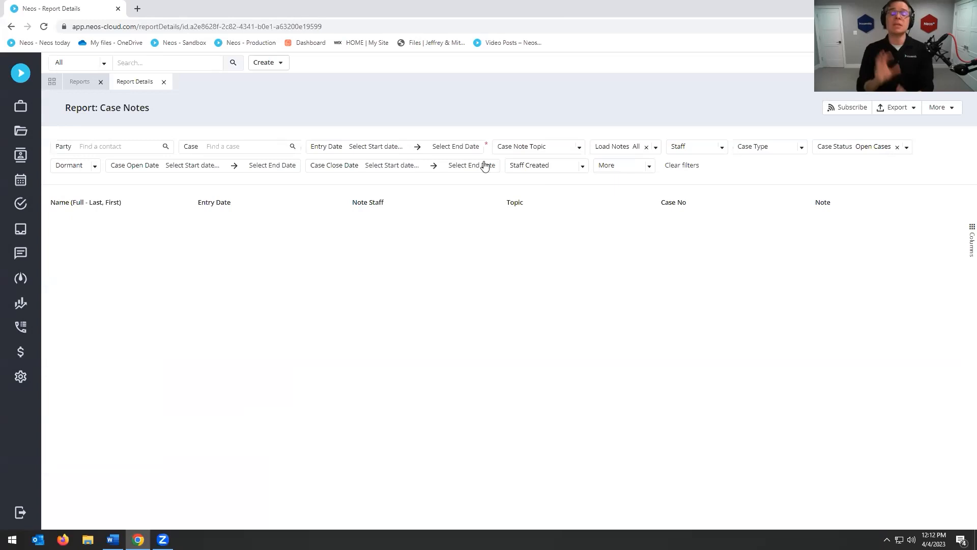
# - Run the Case Notes report with entry dates from March 1, 2023 through April 4, 2023
pyautogui.click(452, 146)
pyautogui.click(352, 169)
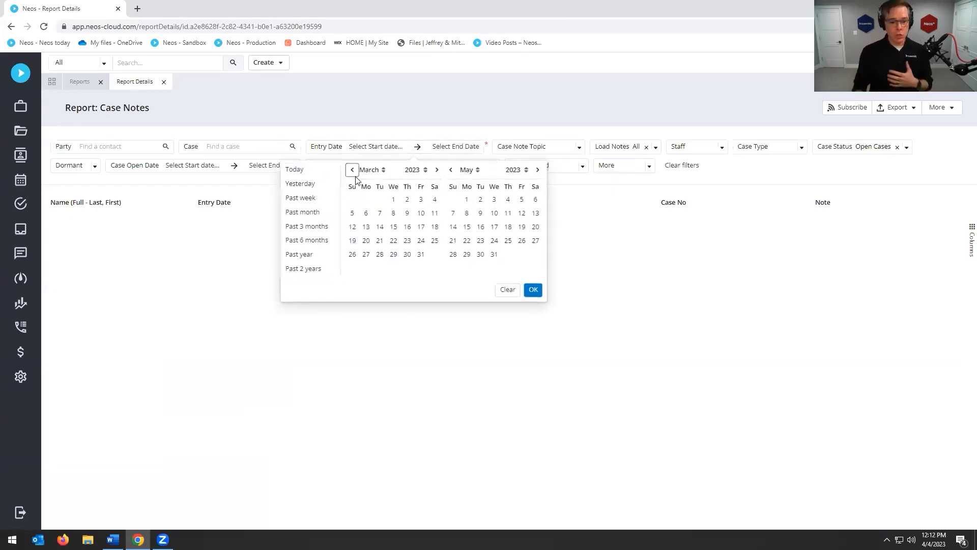
pyautogui.click(394, 199)
pyautogui.click(482, 170)
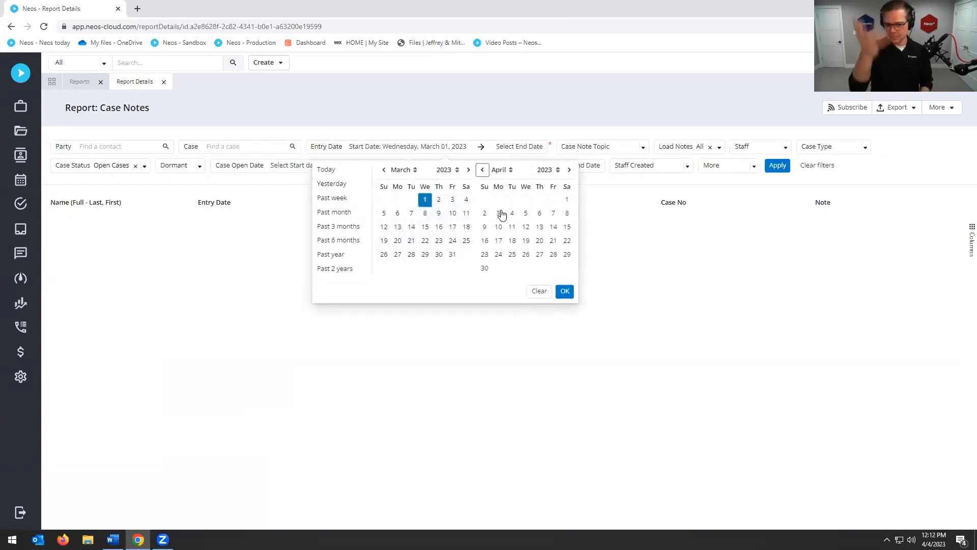
pyautogui.click(512, 213)
pyautogui.click(564, 290)
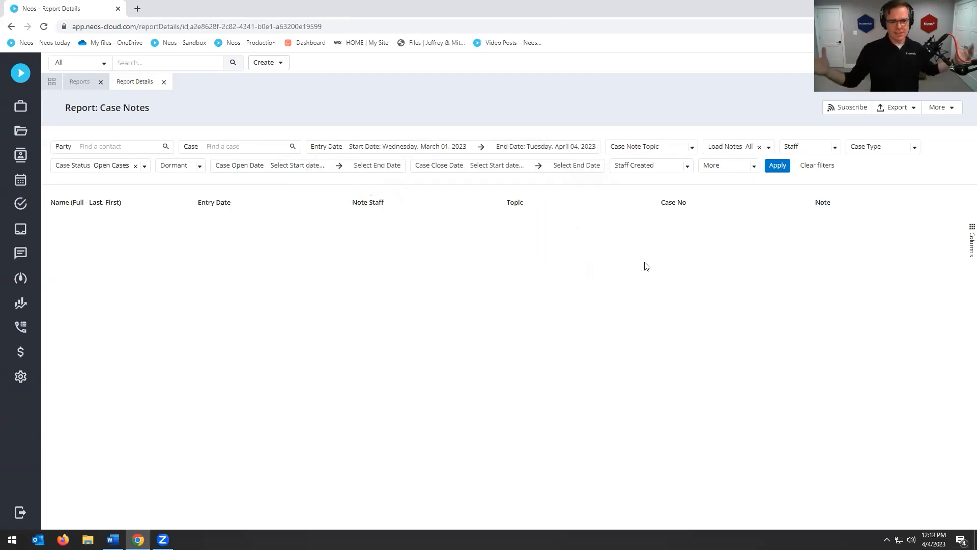
pyautogui.click(778, 167)
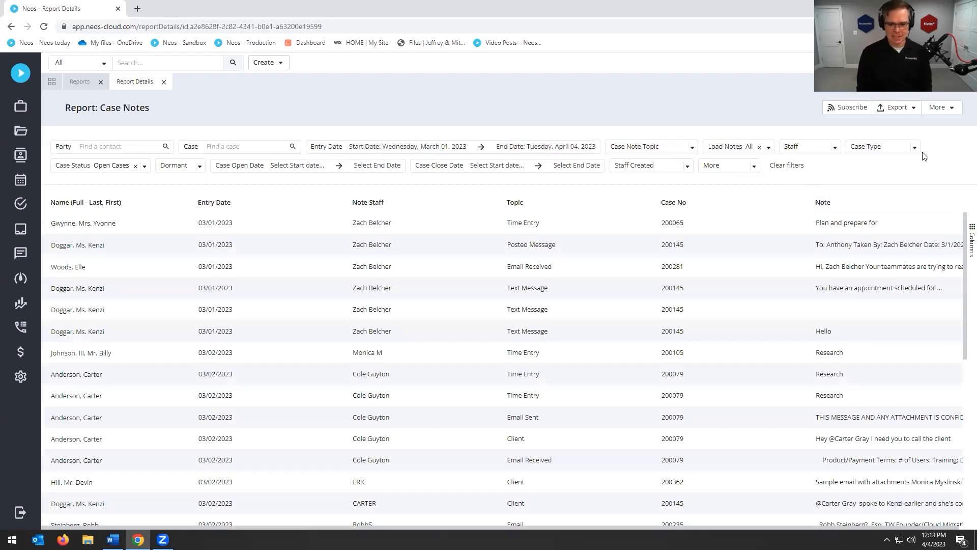
# - Open the Case Notes report for editing and examine its available filters, default values and columns
pyautogui.click(949, 115)
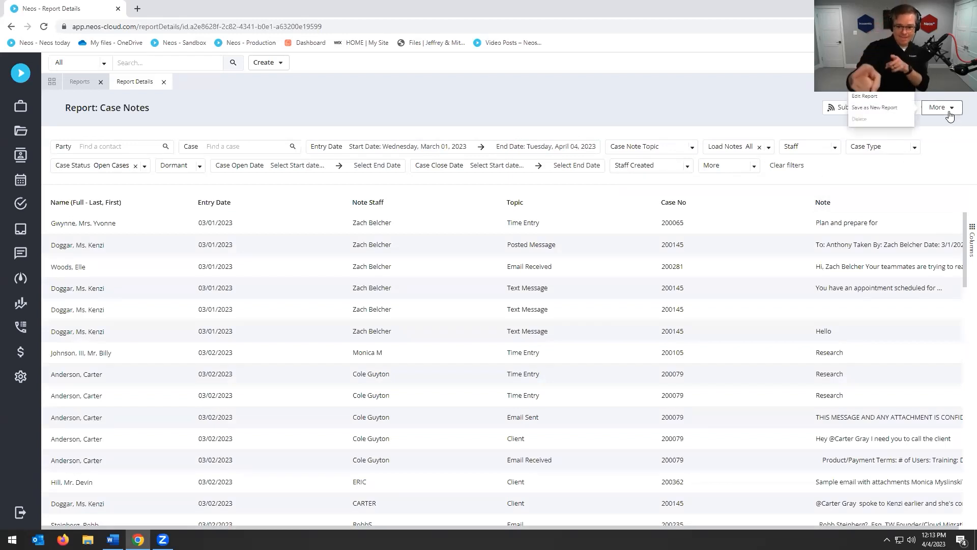
pyautogui.click(863, 97)
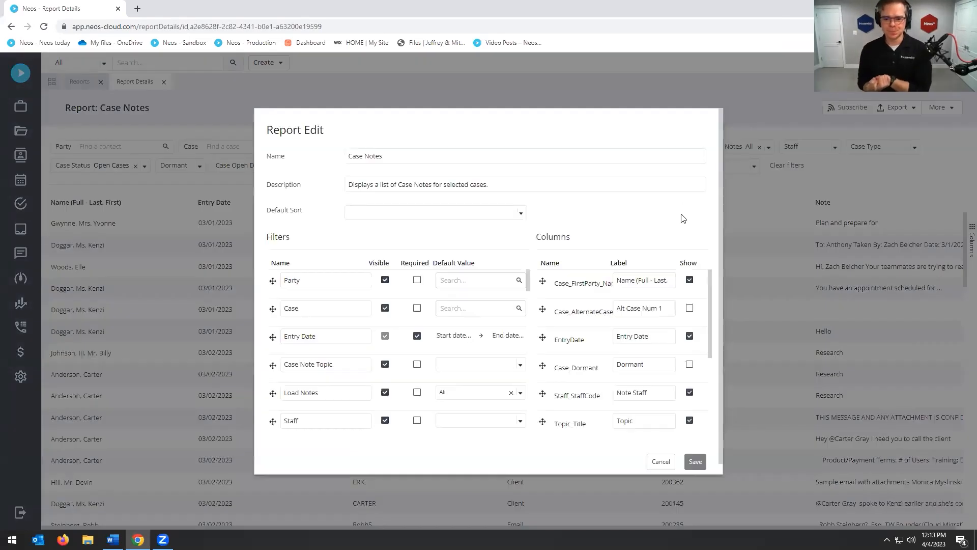
pyautogui.scroll(-10, 339, 280)
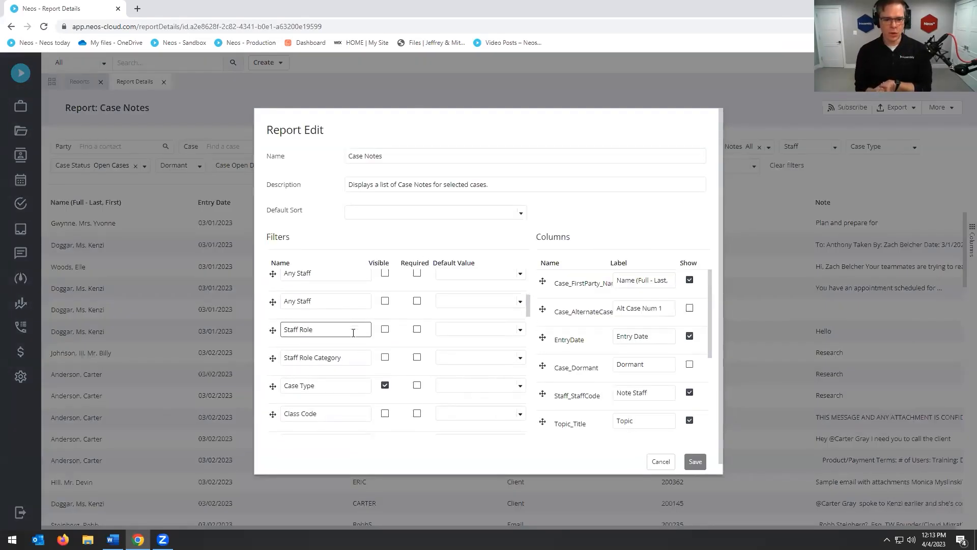
pyautogui.scroll(-10, 353, 333)
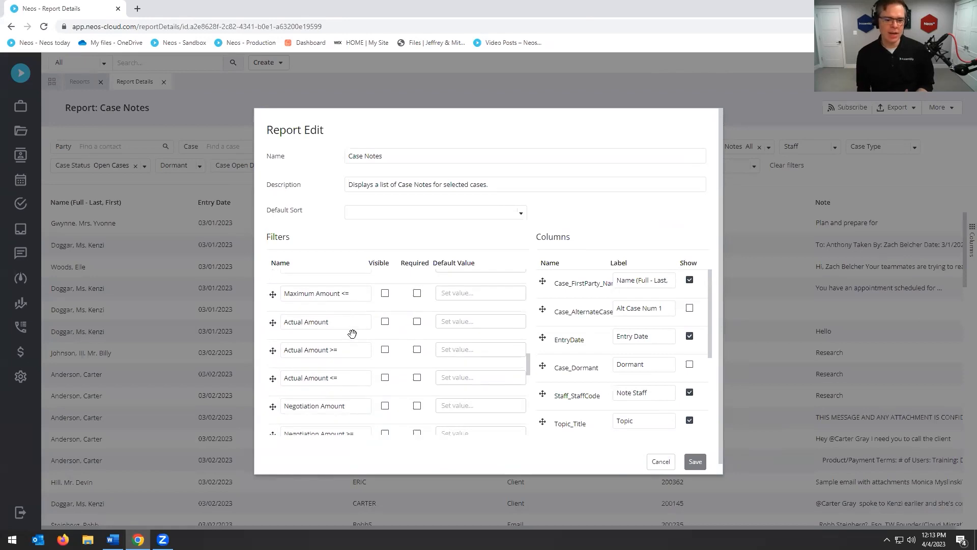
pyautogui.scroll(-8, 352, 334)
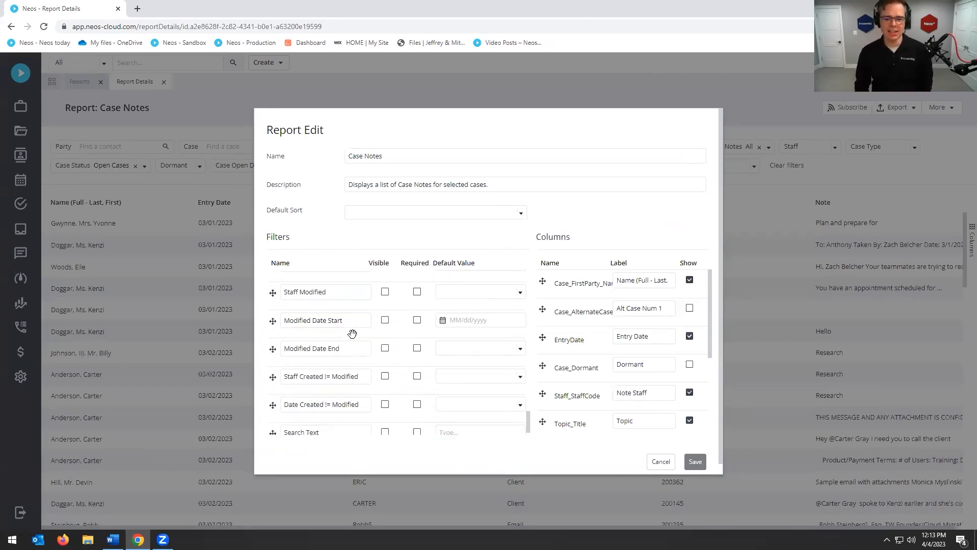
pyautogui.scroll(-4, 581, 320)
pyautogui.scroll(4, 590, 314)
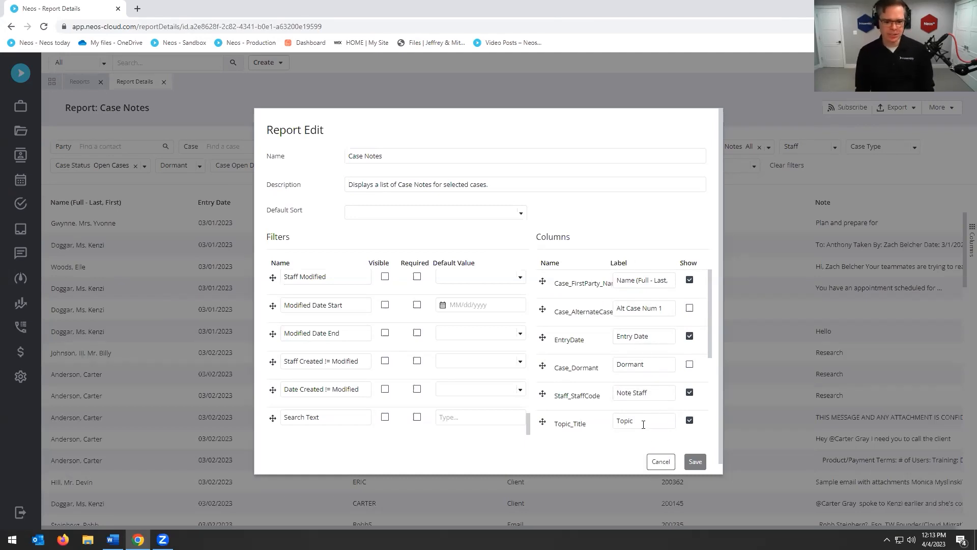
pyautogui.scroll(-1, 405, 326)
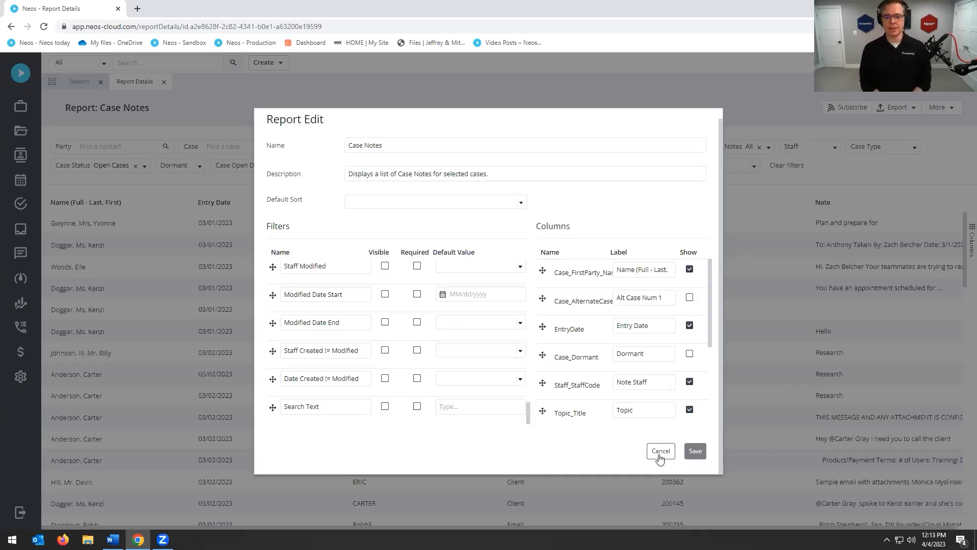
# - Rename the report by putting the staff member's first name in possessive form before "Case Notes", save it and dismiss the required filters notice
pyautogui.moveTo(408, 147); pyautogui.dragTo(305, 147)
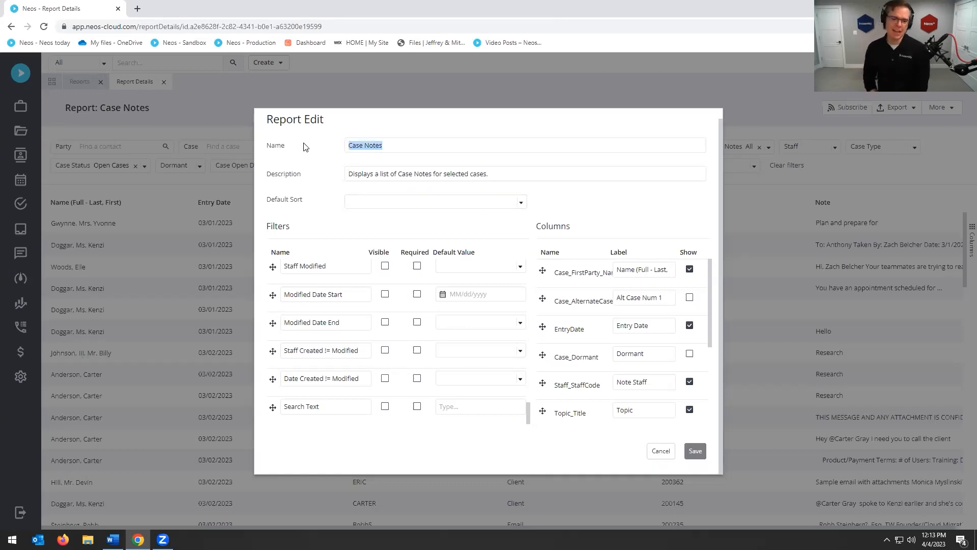
pyautogui.click(550, 192)
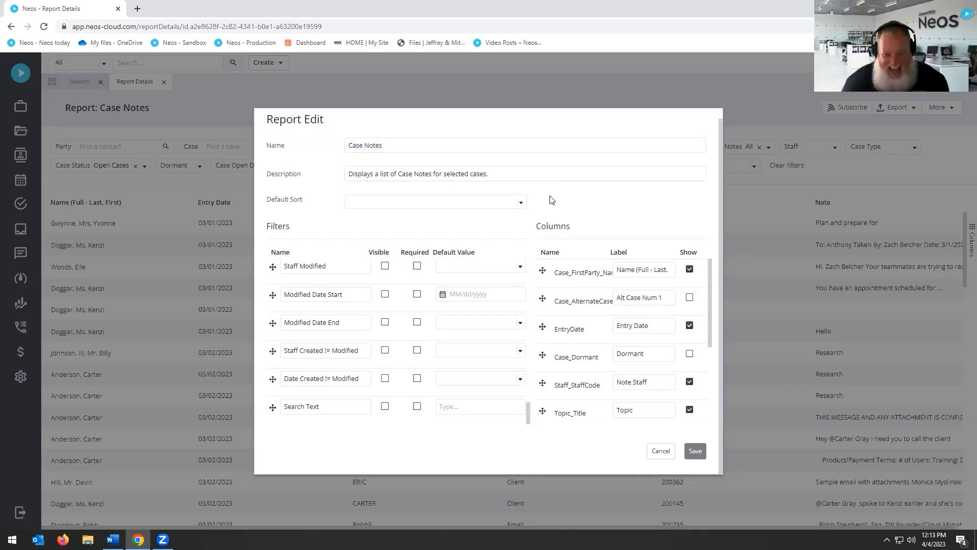
pyautogui.click(346, 147)
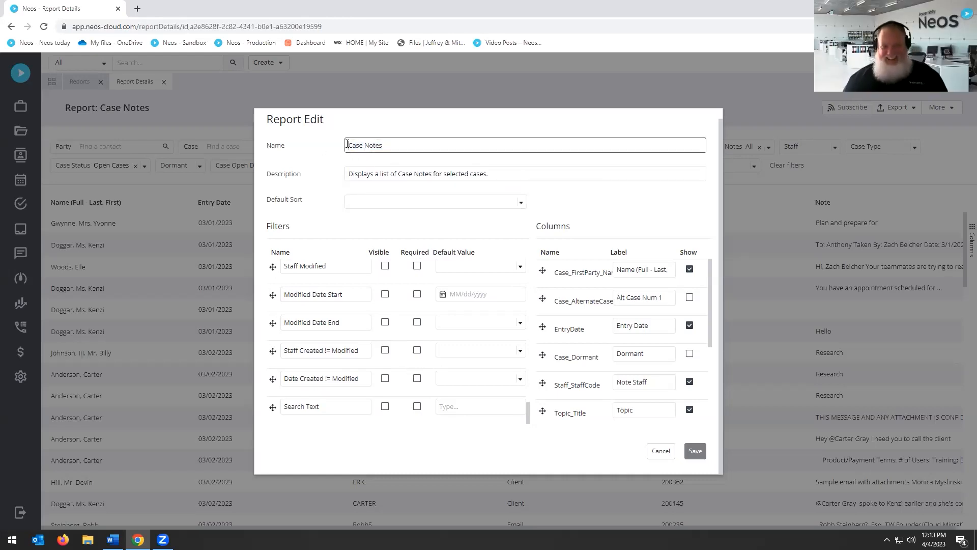
pyautogui.write("Eric's")
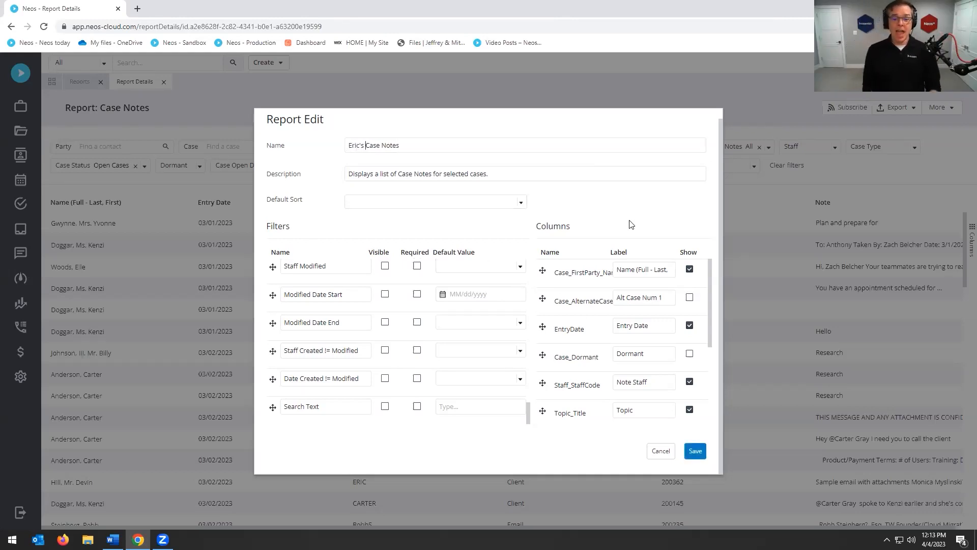
pyautogui.click(694, 451)
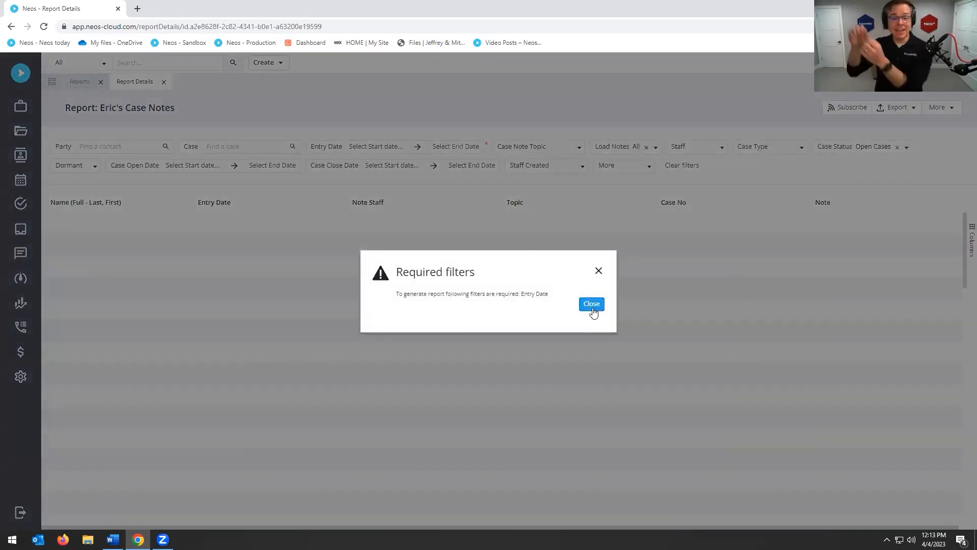
pyautogui.click(592, 309)
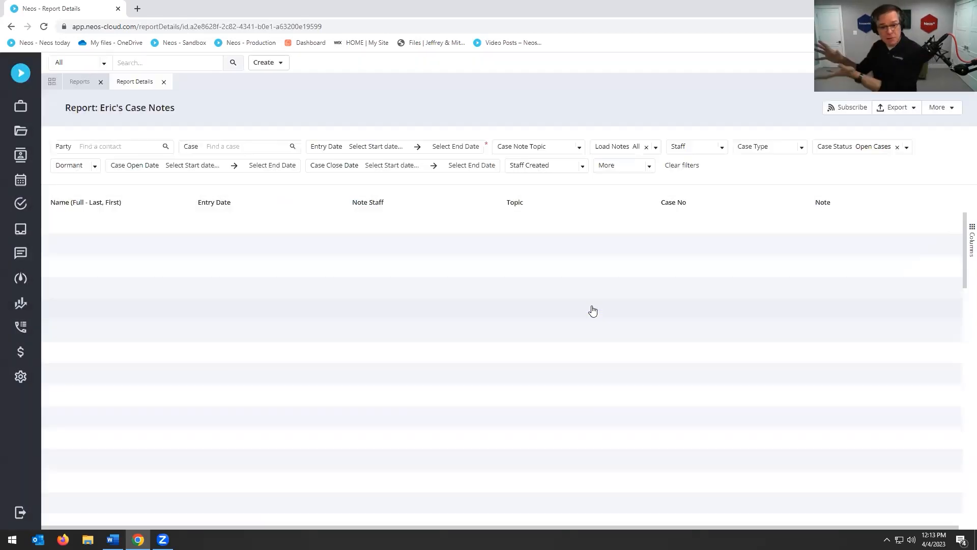
# - Close the renamed report and search the reports list for it by the staff member's first name
pyautogui.click(163, 82)
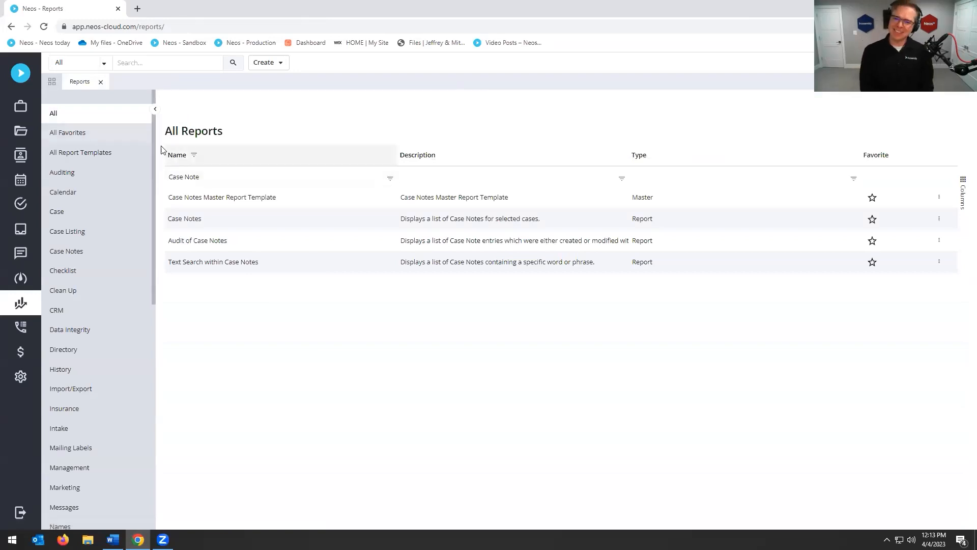
pyautogui.moveTo(204, 177); pyautogui.dragTo(145, 174)
pyautogui.write('Eric')
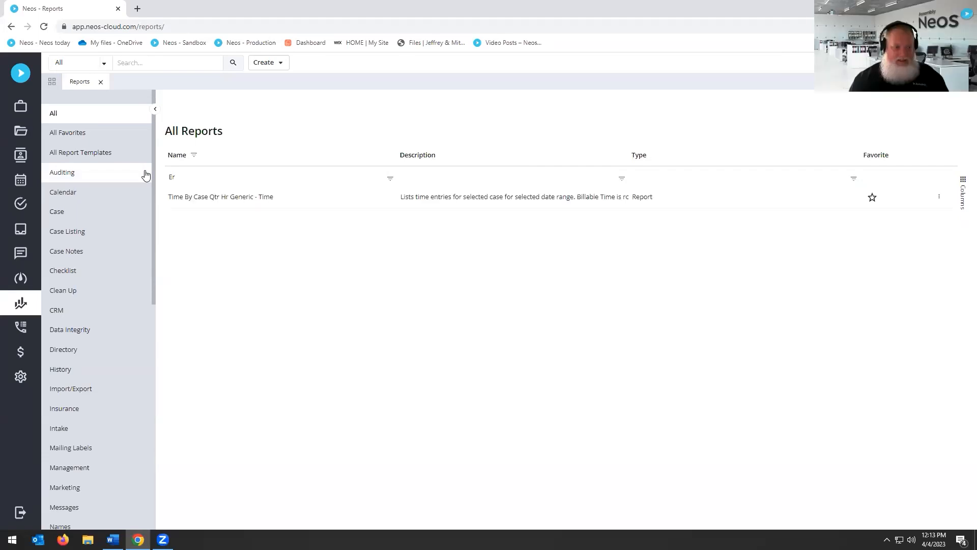
pyautogui.press('BackSpace')
pyautogui.press('BackSpace')
# - Filter the reports list by the name "Case" and reopen the Case Notes report, dismissing the required filters notice
pyautogui.write('Case')
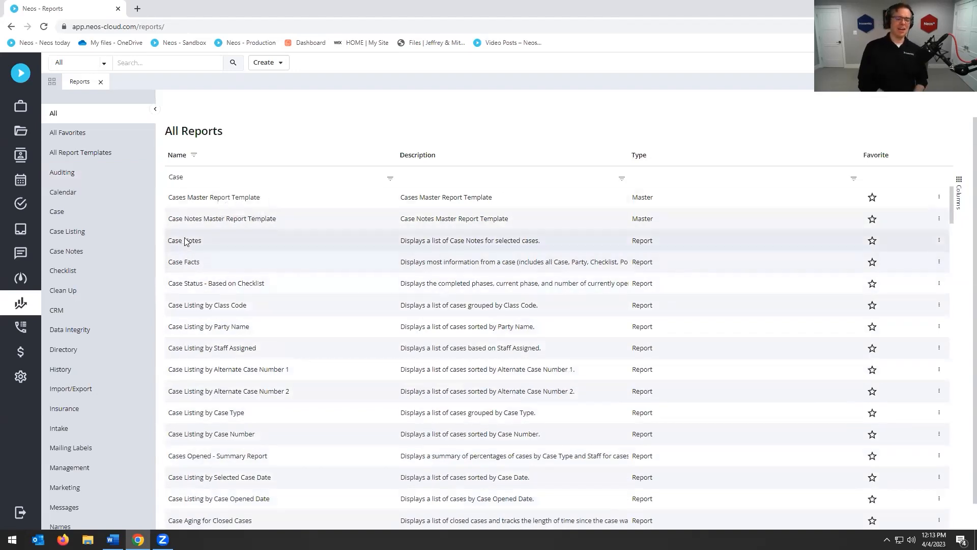
pyautogui.click(186, 242)
pyautogui.click(590, 305)
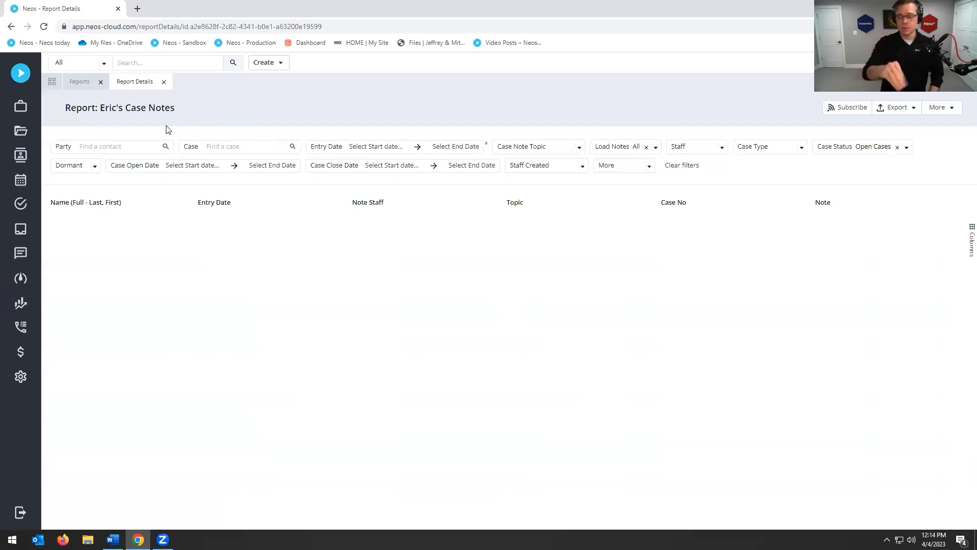
# - Set the report's Entry Date range from March 1, 2023 to April 3, 2023, apply it and skim the listed notes
pyautogui.click(366, 148)
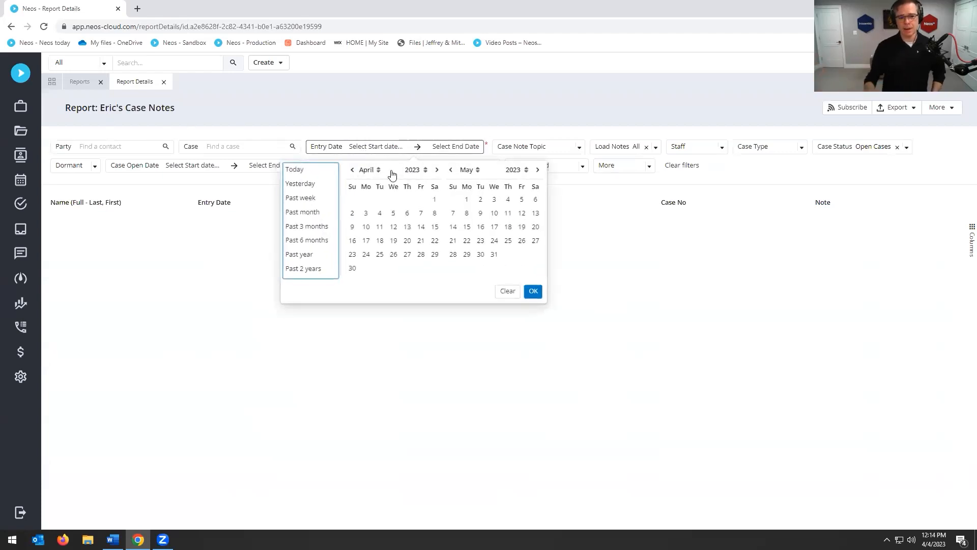
pyautogui.click(352, 169)
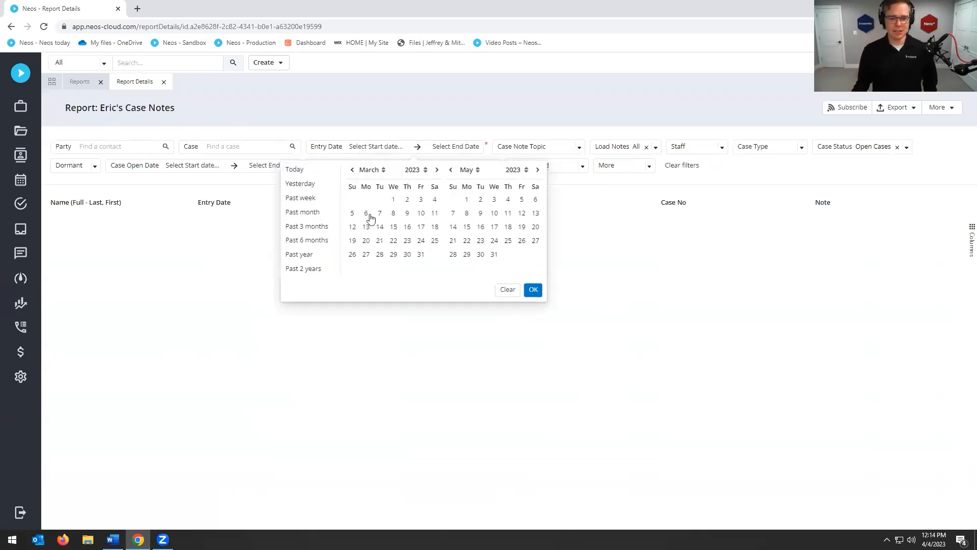
pyautogui.click(393, 198)
pyautogui.click(482, 169)
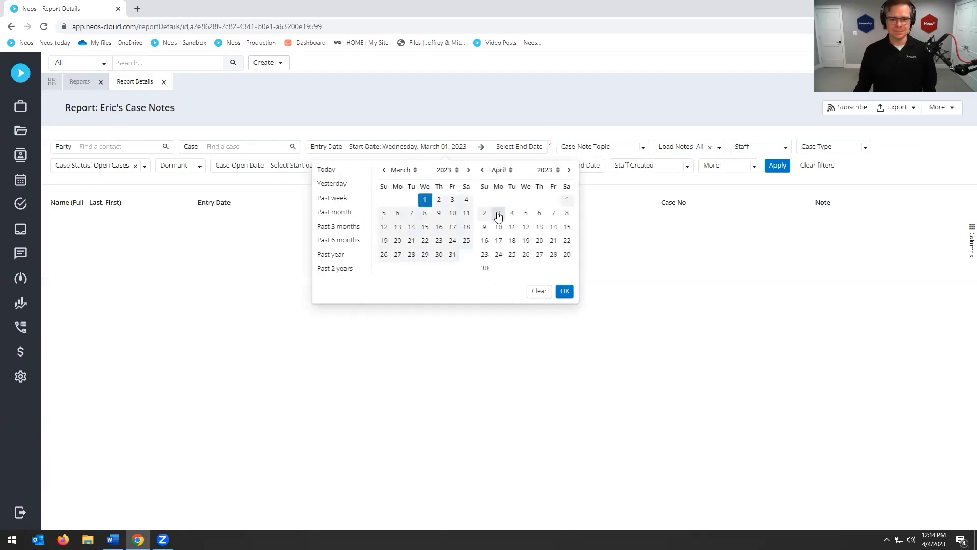
pyautogui.click(499, 214)
pyautogui.click(589, 292)
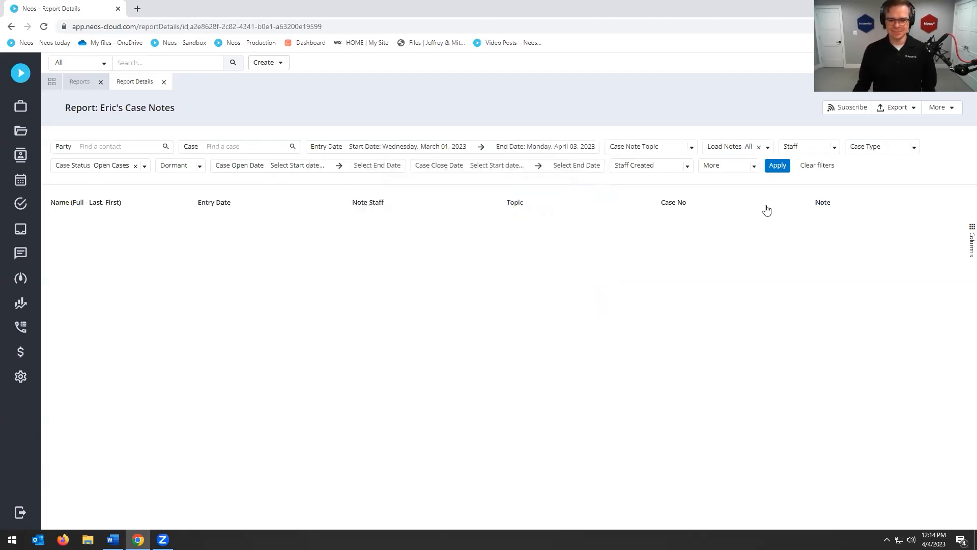
pyautogui.click(778, 165)
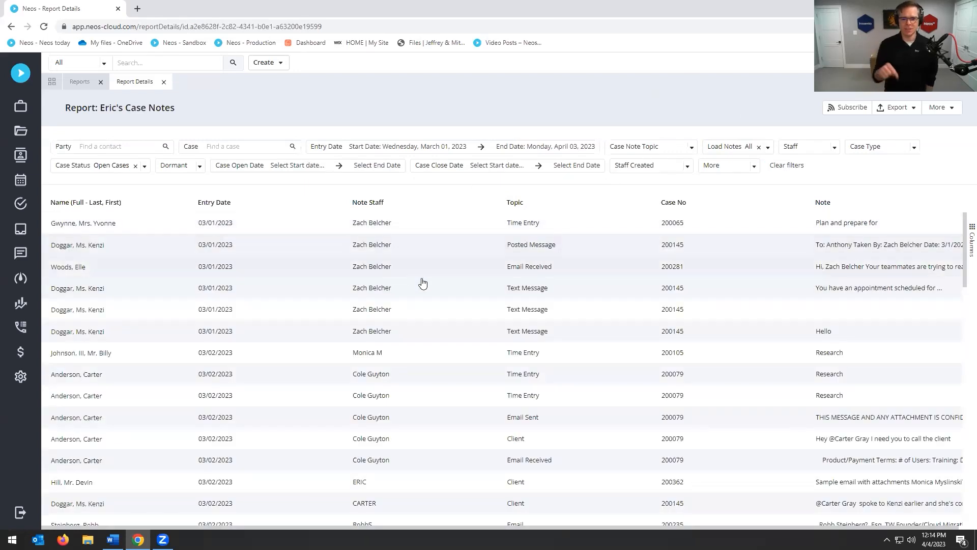
pyautogui.scroll(-5, 472, 284)
pyautogui.scroll(4, 473, 281)
pyautogui.scroll(2, 473, 280)
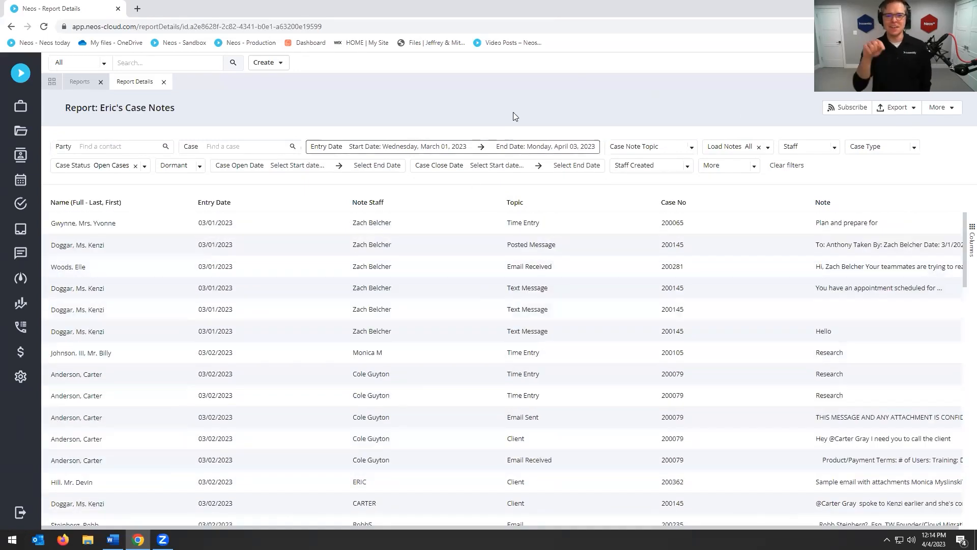
# - Close the report, clear the "Case" name filter from the reports list and close the list
pyautogui.click(164, 82)
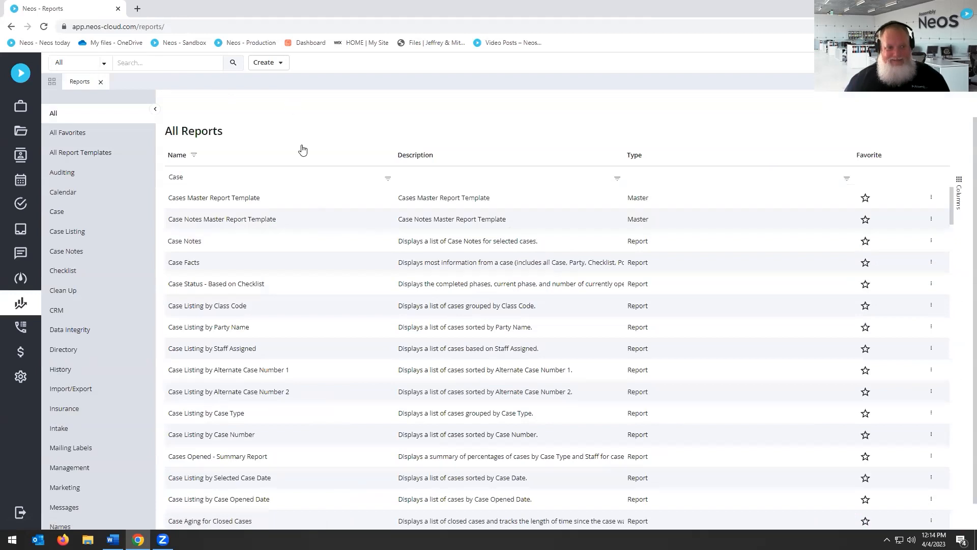
pyautogui.click(279, 174)
pyautogui.press('BackSpace')
pyautogui.press('BackSpace')
pyautogui.press('BackSpace')
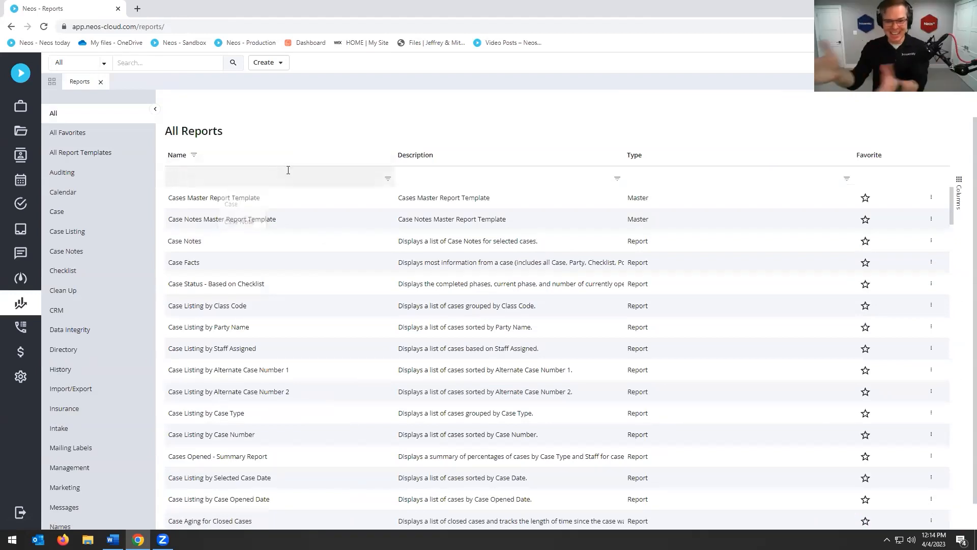
pyautogui.click(101, 82)
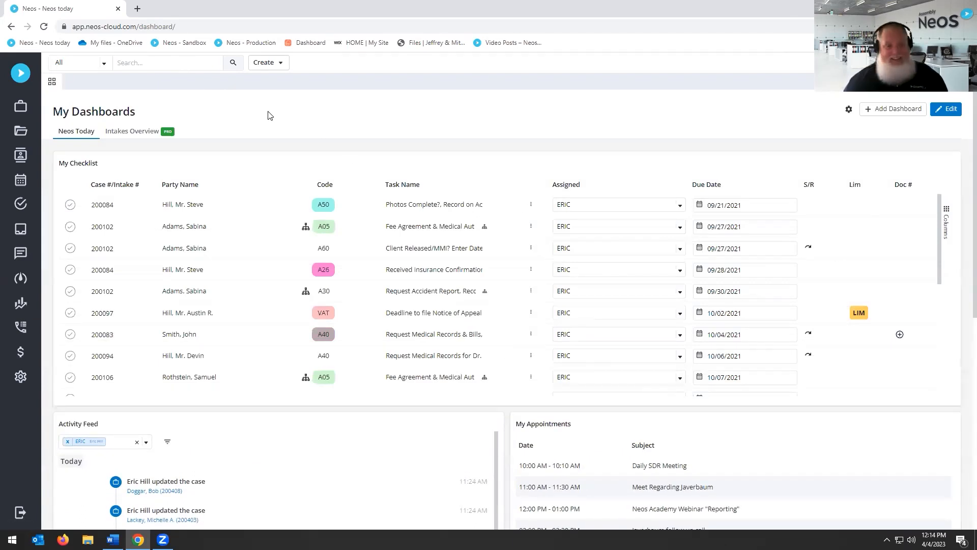
# - Open Advanced Search and examine the record types it can search for, answering the filter reset confirmation
pyautogui.click(174, 62)
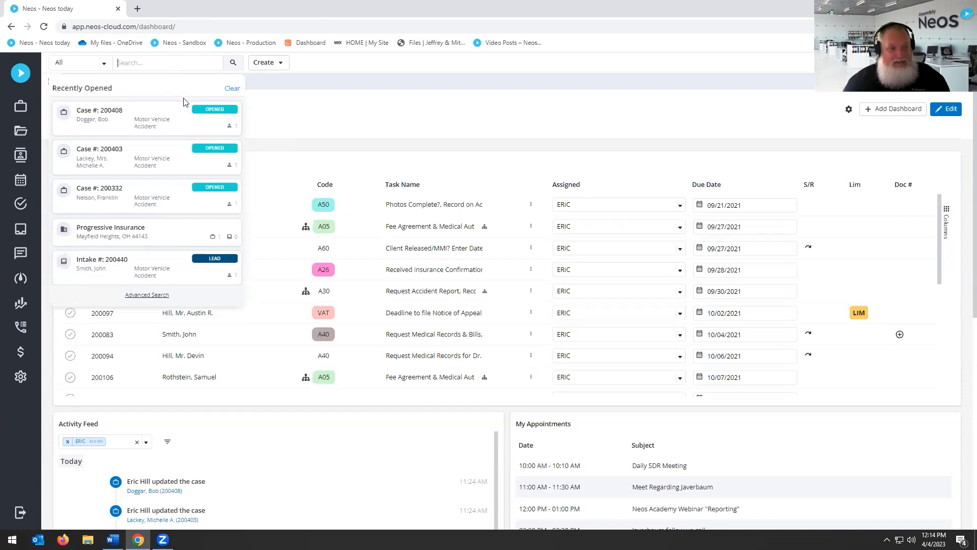
pyautogui.click(147, 295)
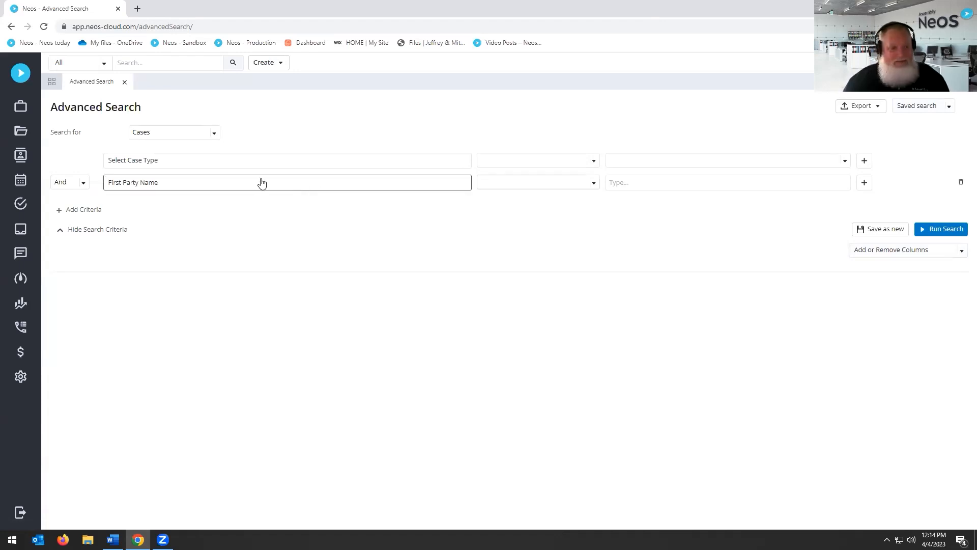
pyautogui.click(217, 135)
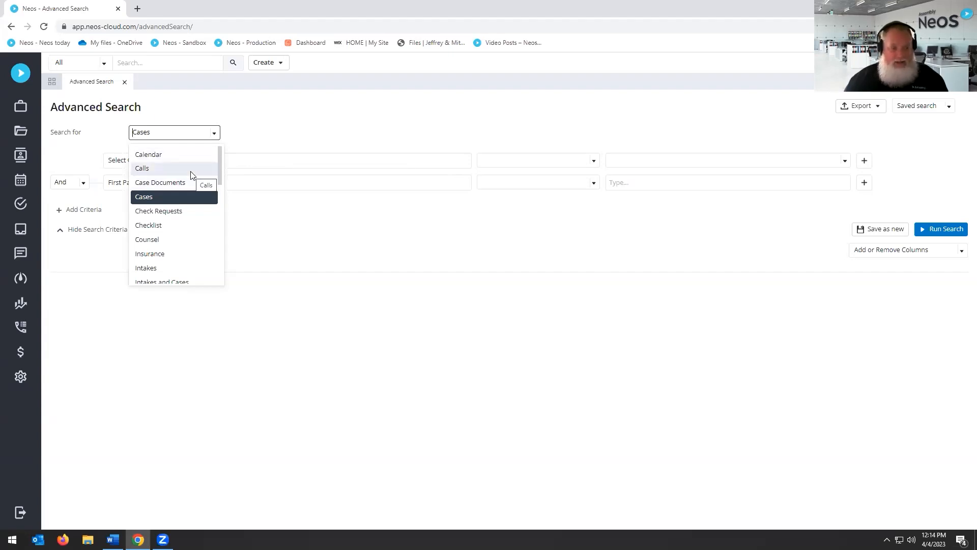
pyautogui.scroll(-6, 190, 203)
pyautogui.scroll(-3, 181, 193)
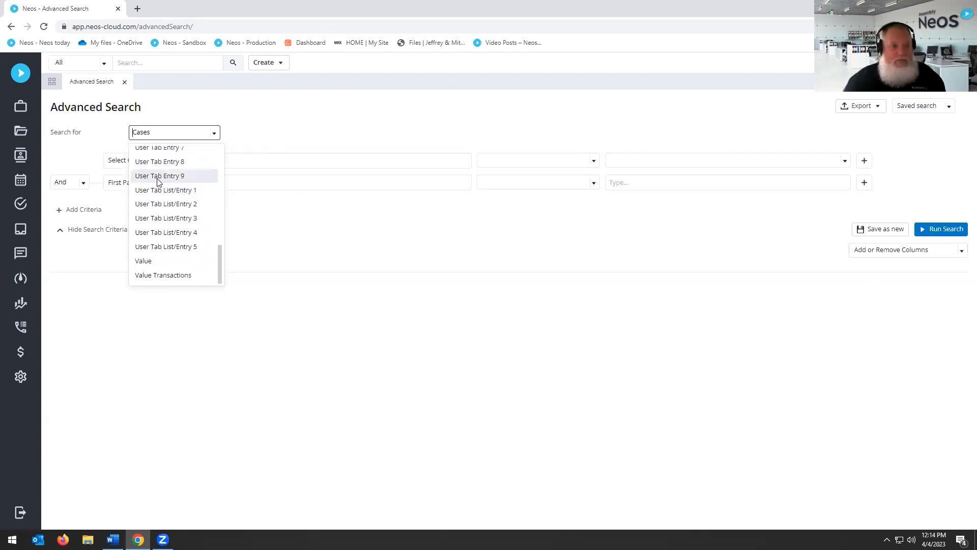
pyautogui.scroll(3, 161, 176)
pyautogui.scroll(6, 164, 199)
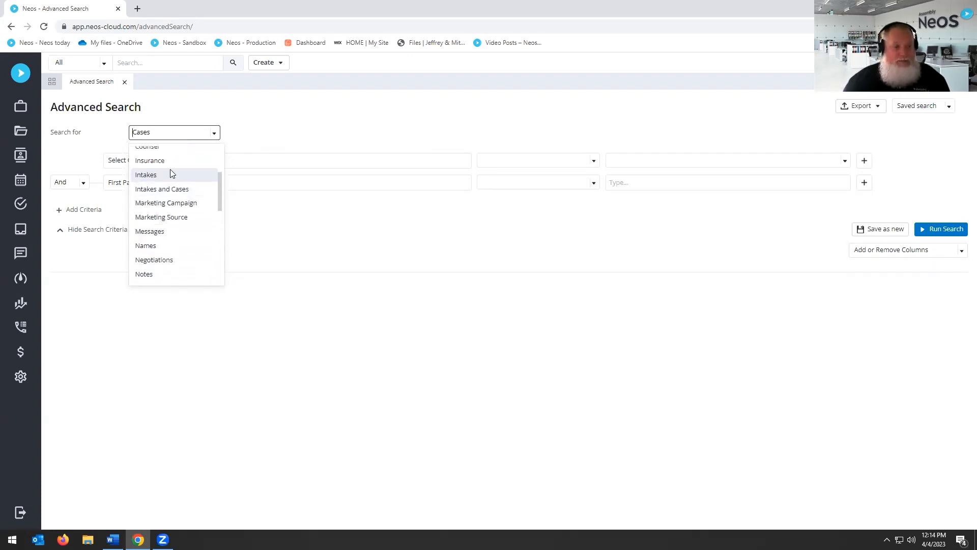
pyautogui.click(160, 198)
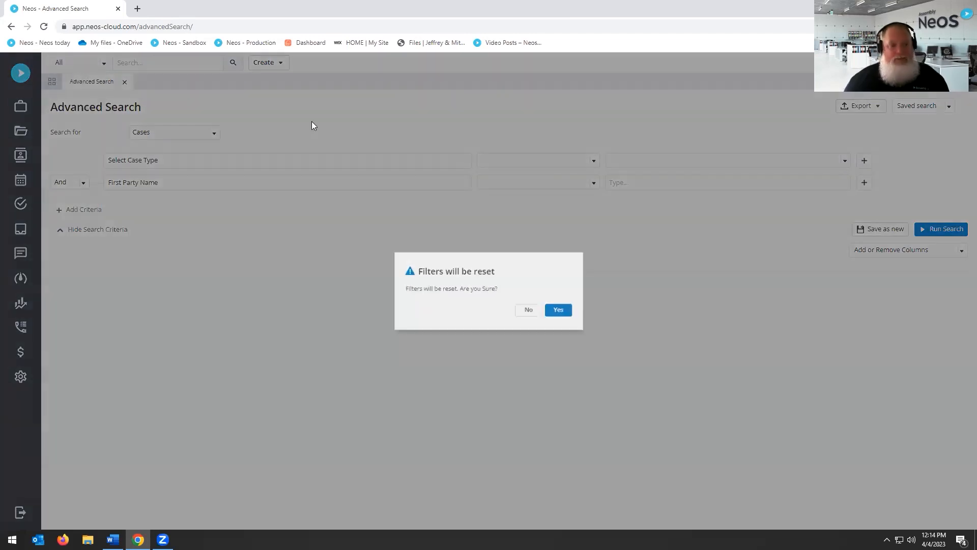
pyautogui.click(572, 316)
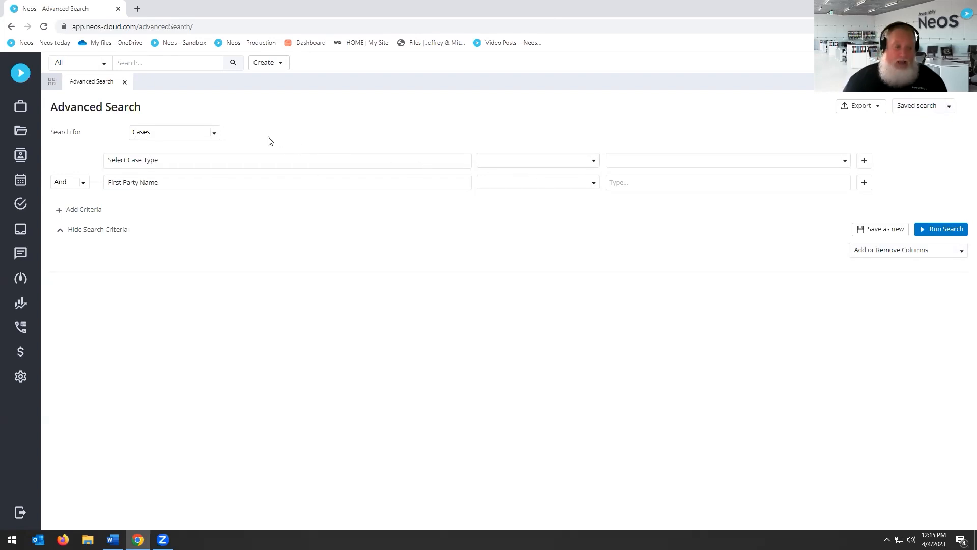
# - Examine the And/Or choices, available fields and comparison options of the First Party Name criterion
pyautogui.click(83, 185)
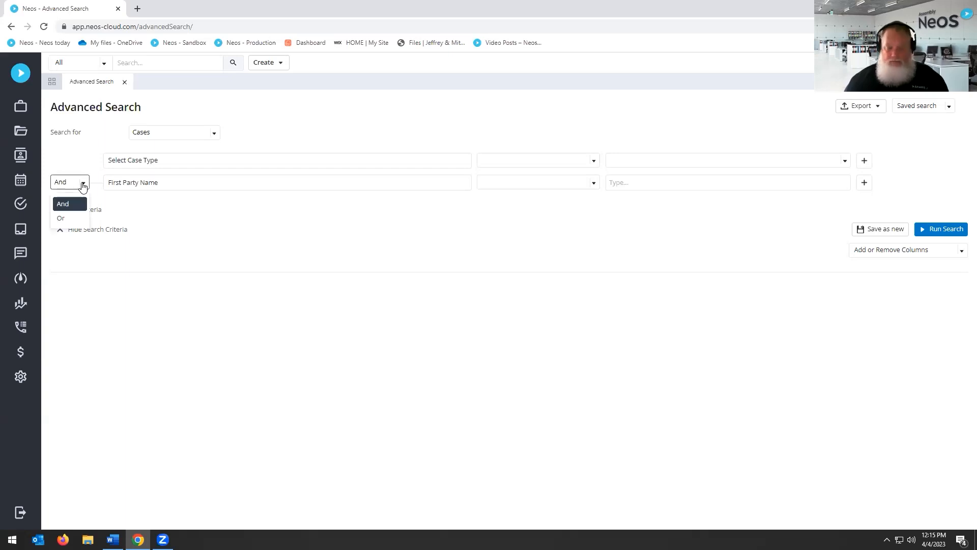
pyautogui.click(83, 185)
pyautogui.click(209, 187)
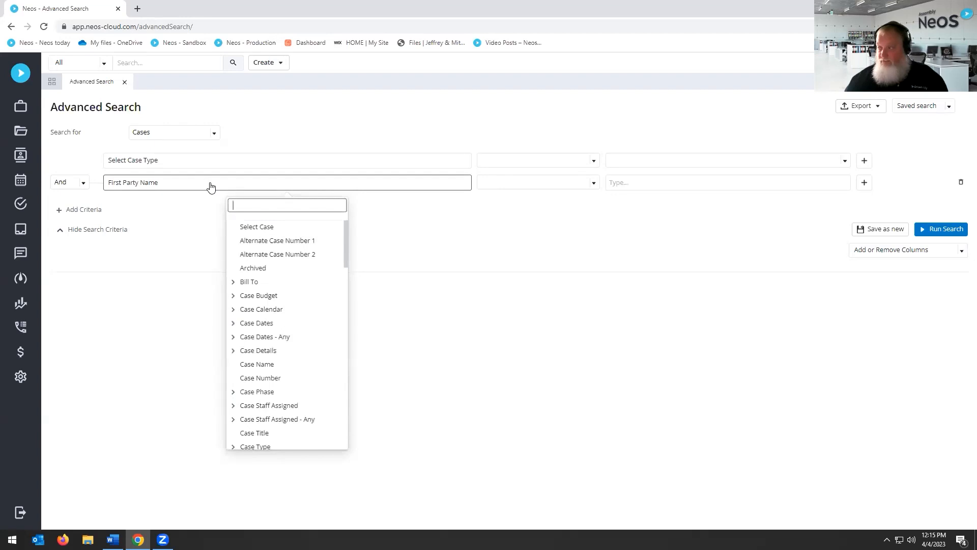
pyautogui.click(211, 186)
pyautogui.click(549, 188)
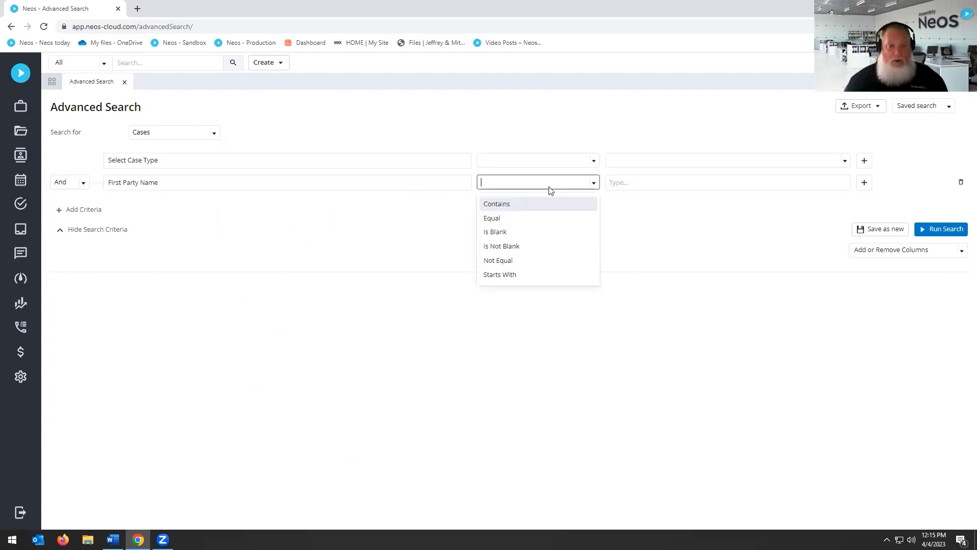
pyautogui.click(700, 187)
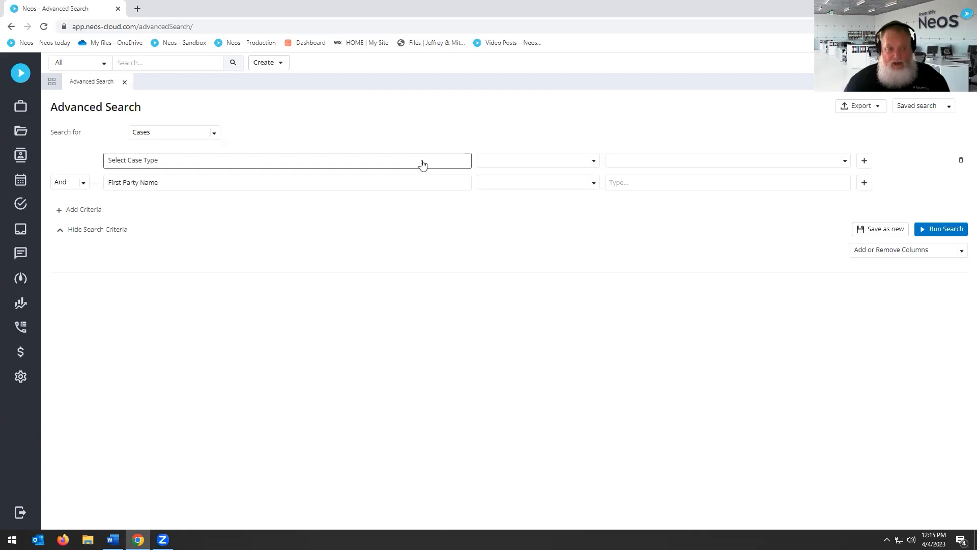
# - Set the Select Case Type criterion to Excludes with the MVA case type
pyautogui.click(594, 160)
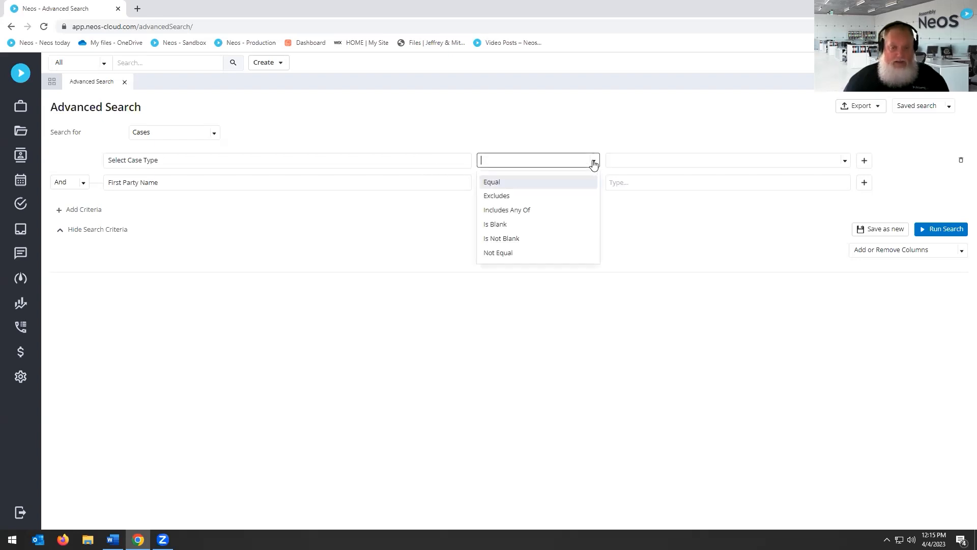
pyautogui.click(496, 197)
pyautogui.click(829, 160)
pyautogui.scroll(-2, 703, 239)
pyautogui.scroll(-3, 701, 240)
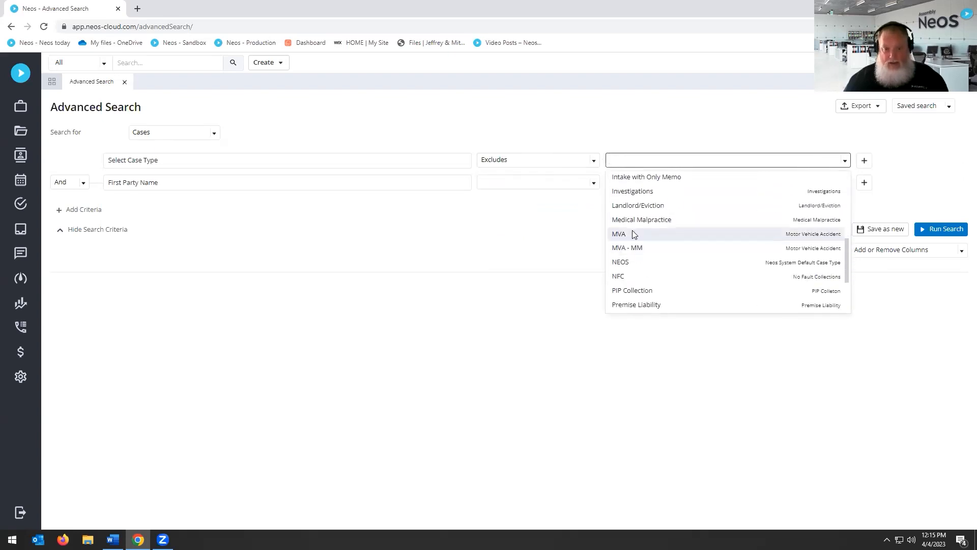
pyautogui.click(624, 233)
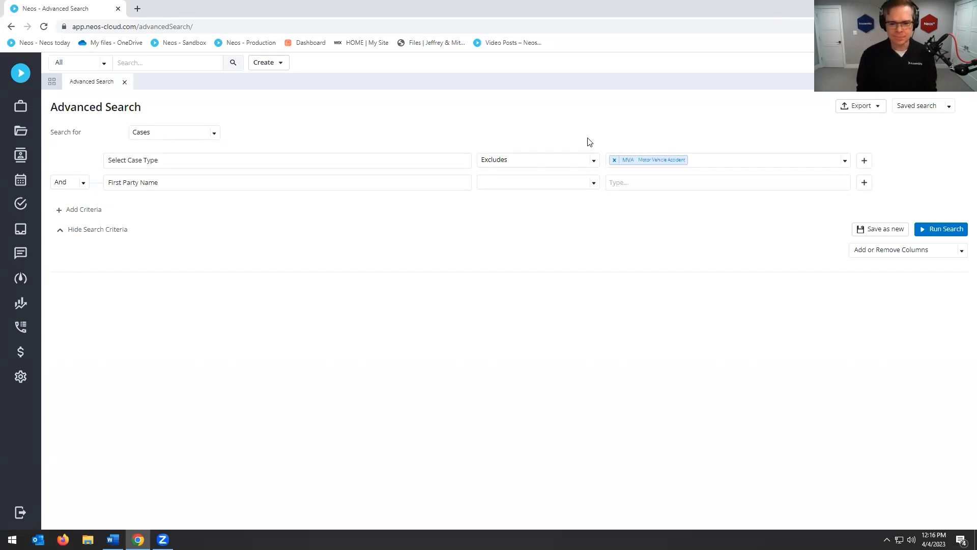
# - Change the case type comparison to Includes Any Of and replace the First Party Name condition with an empty one
pyautogui.click(592, 160)
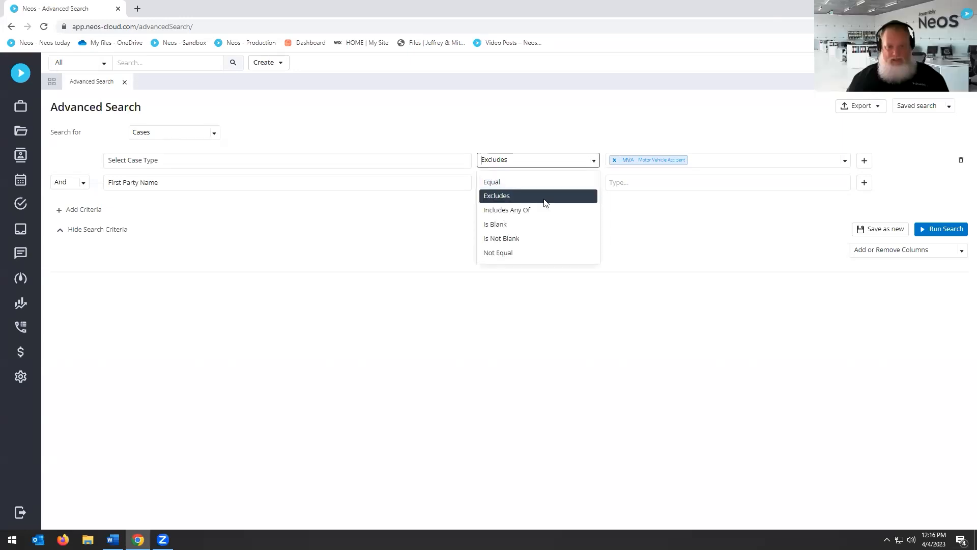
pyautogui.click(560, 196)
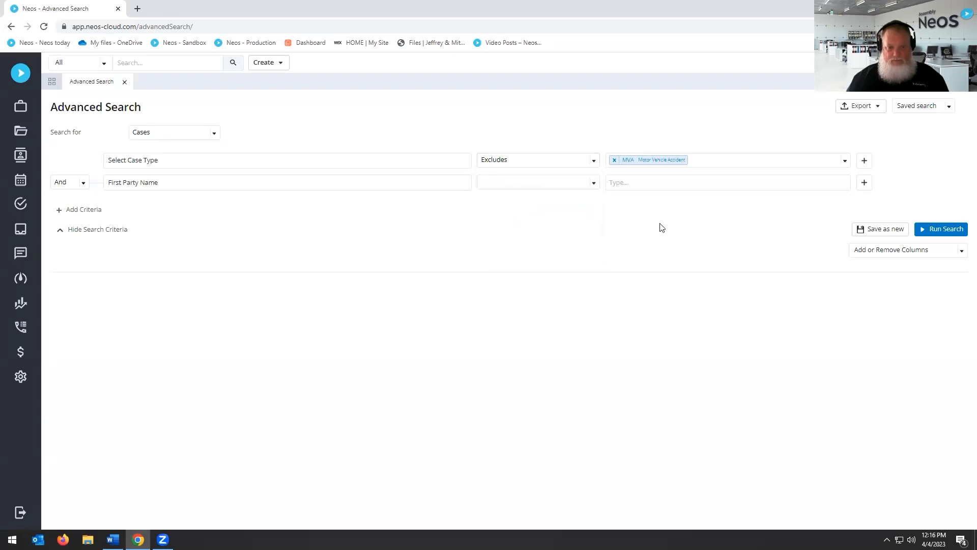
pyautogui.click(608, 182)
pyautogui.click(591, 161)
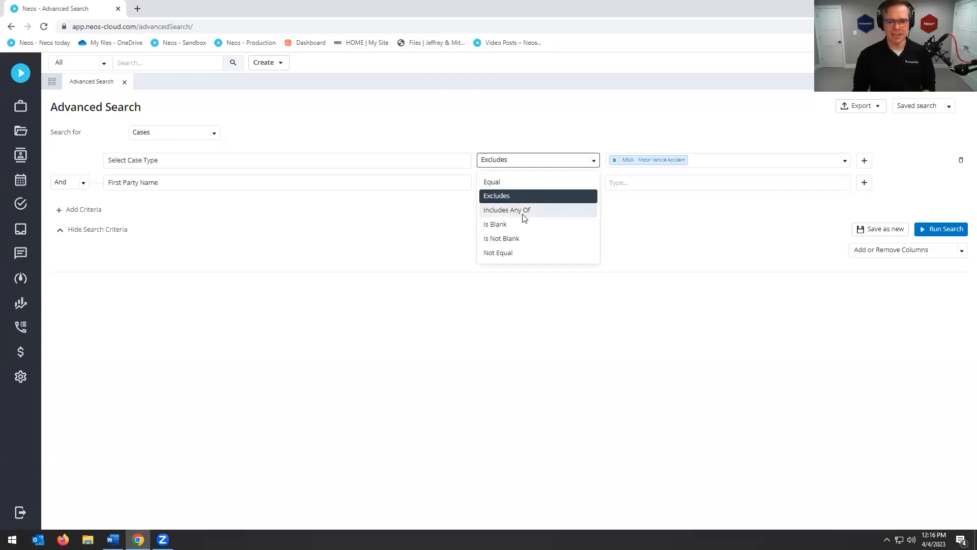
pyautogui.click(524, 212)
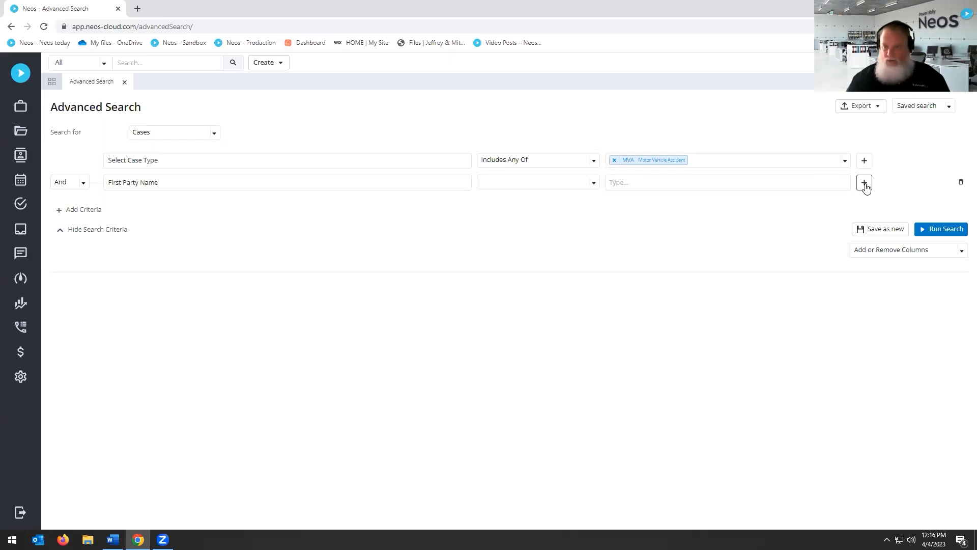
pyautogui.click(865, 184)
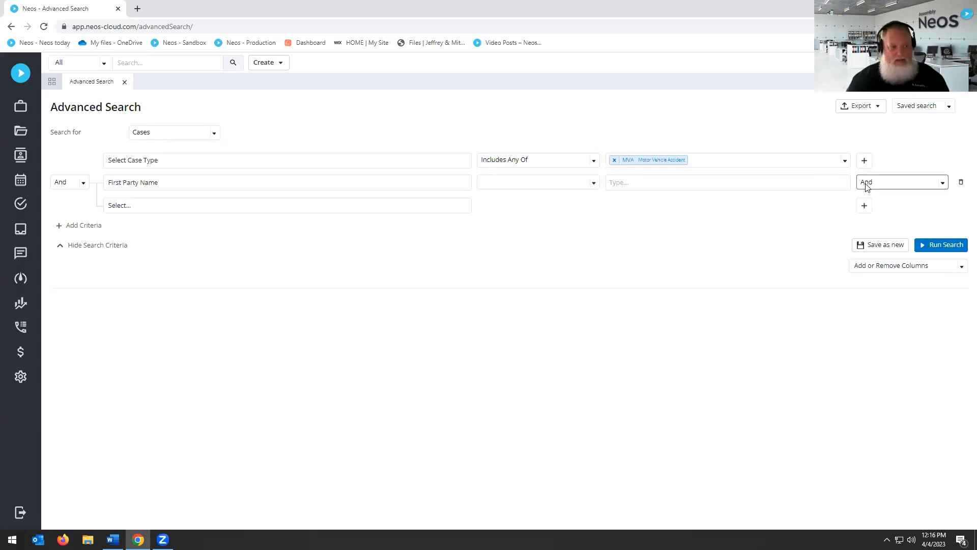
pyautogui.click(960, 182)
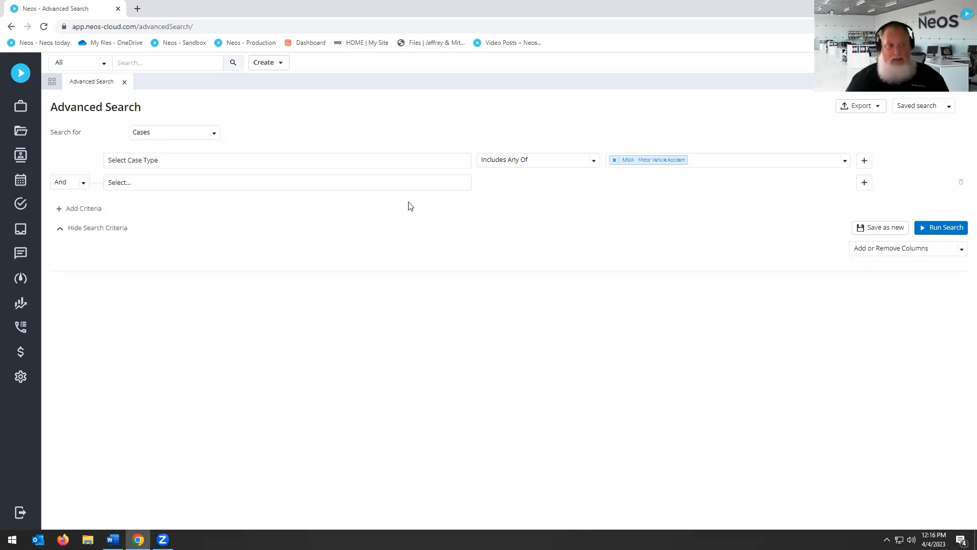
# - Add another And criterion to the case search and set its field to Lim Date, found by filtering the fields for "Lim Dat"
pyautogui.click(66, 209)
pyautogui.click(174, 204)
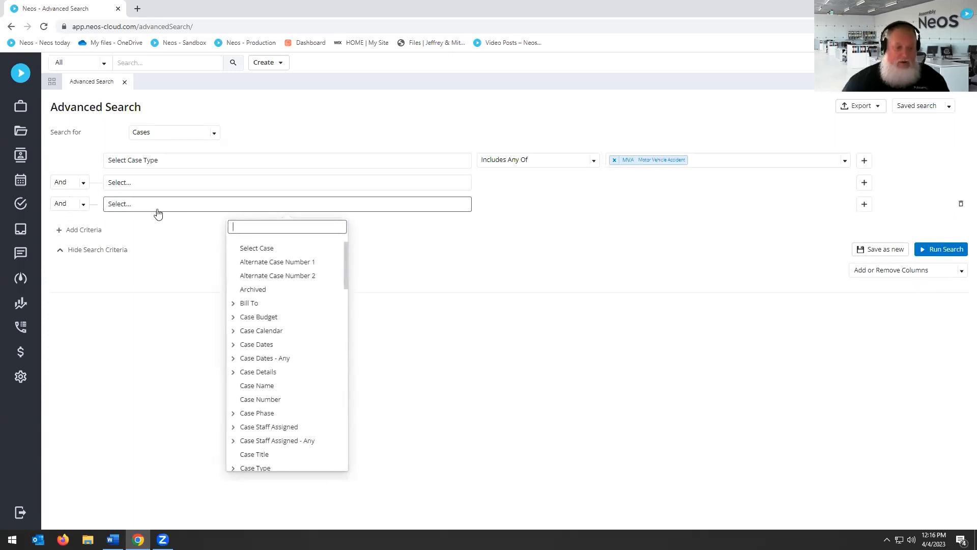
pyautogui.scroll(-3, 306, 313)
pyautogui.scroll(2, 252, 293)
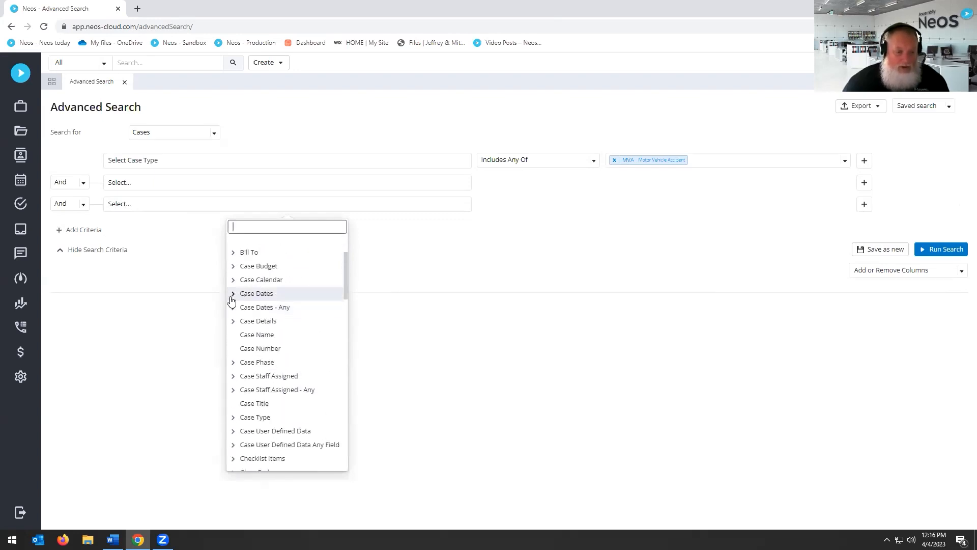
pyautogui.scroll(-8, 265, 320)
pyautogui.scroll(6, 266, 305)
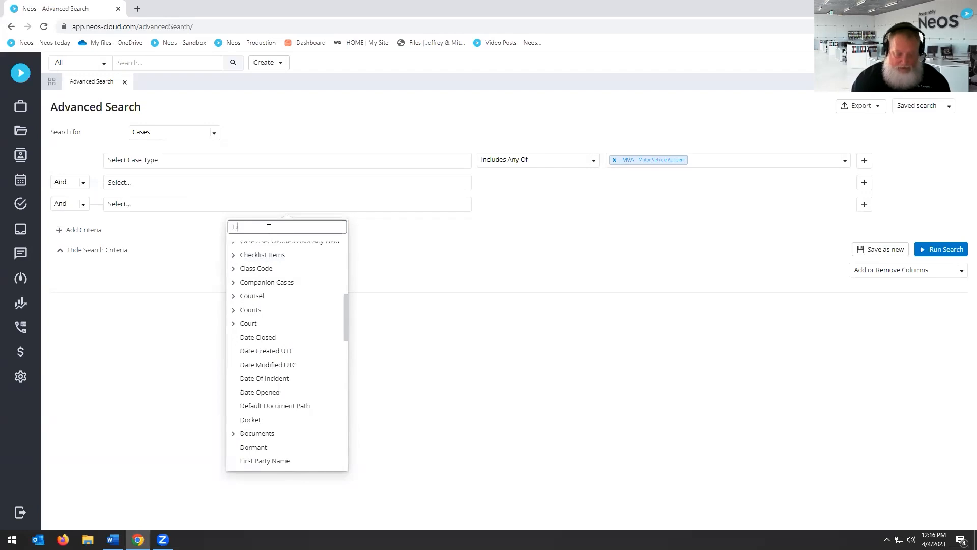
pyautogui.write('Dat')
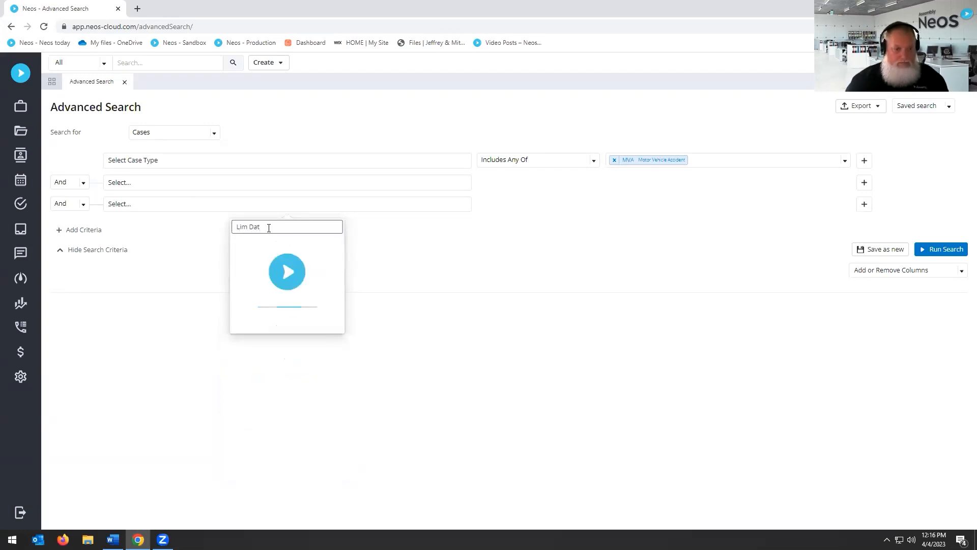
pyautogui.click(265, 248)
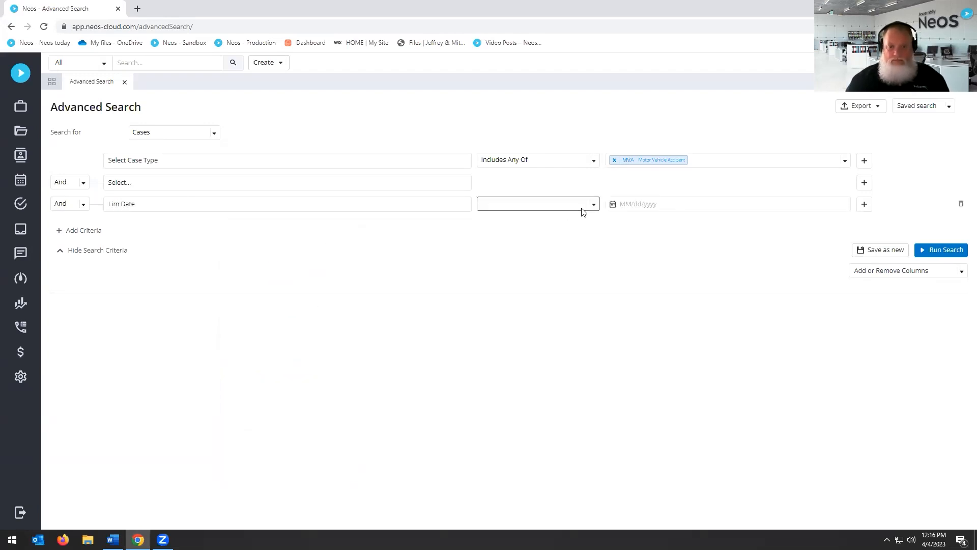
# - Set the Lim Date criterion to Greater Than Or Equal with the date 03/01/2023 and run the search
pyautogui.click(595, 205)
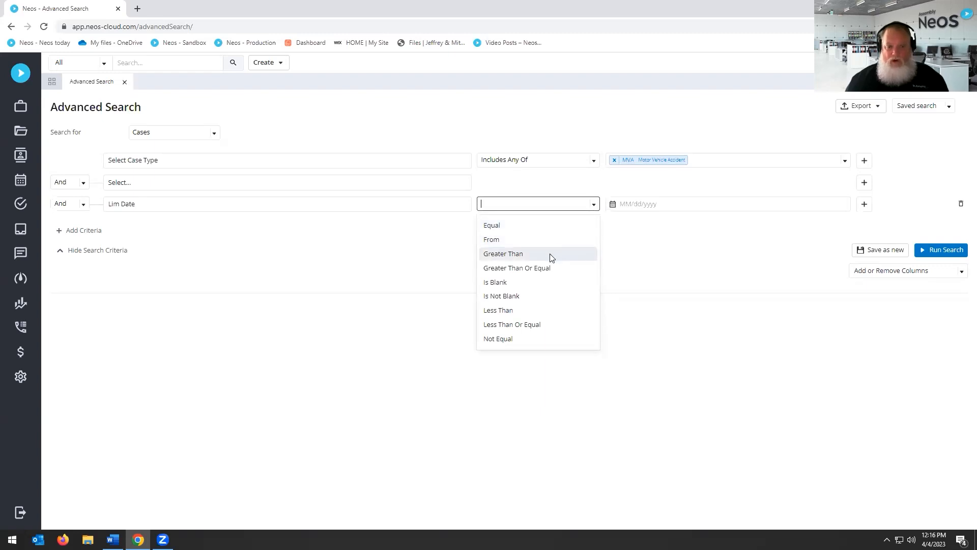
pyautogui.click(552, 267)
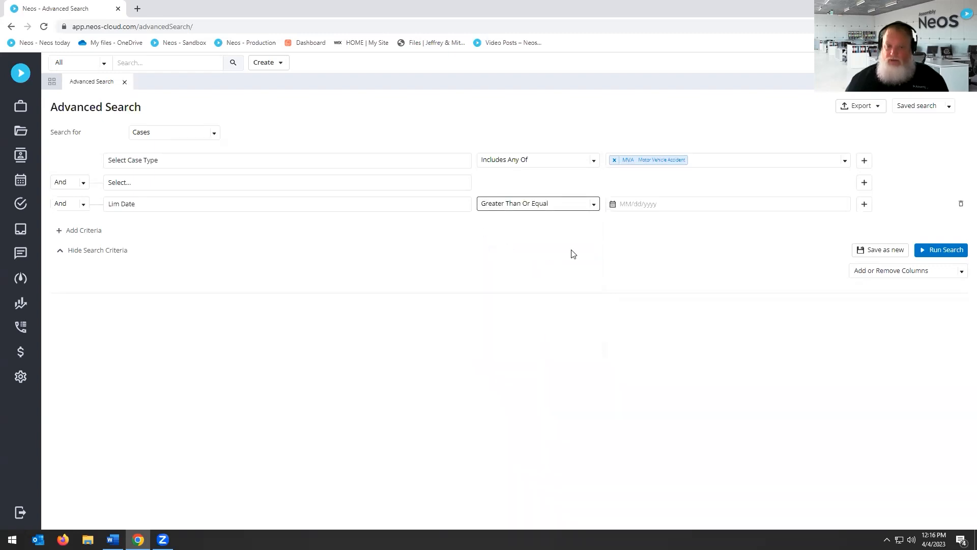
pyautogui.click(638, 208)
pyautogui.write('03/__/____')
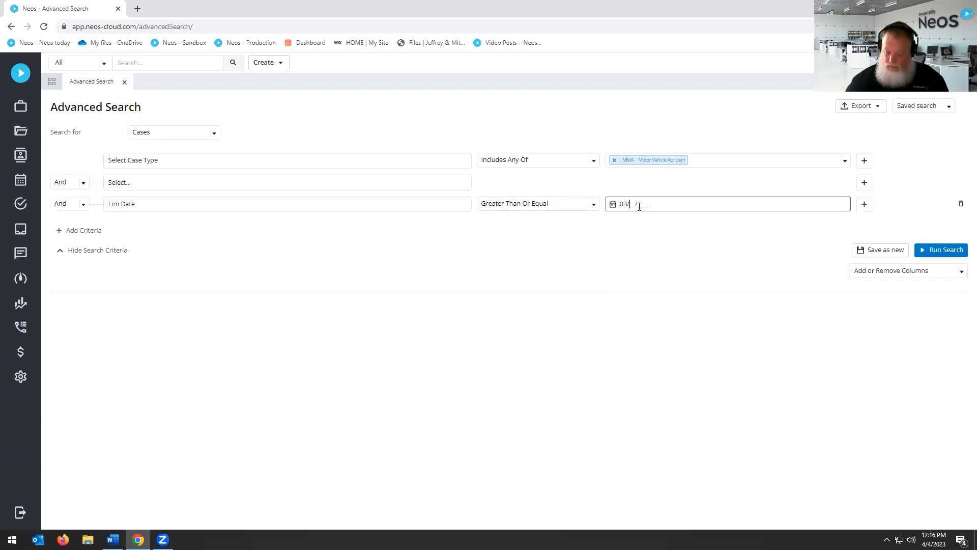
pyautogui.click(669, 227)
pyautogui.click(939, 249)
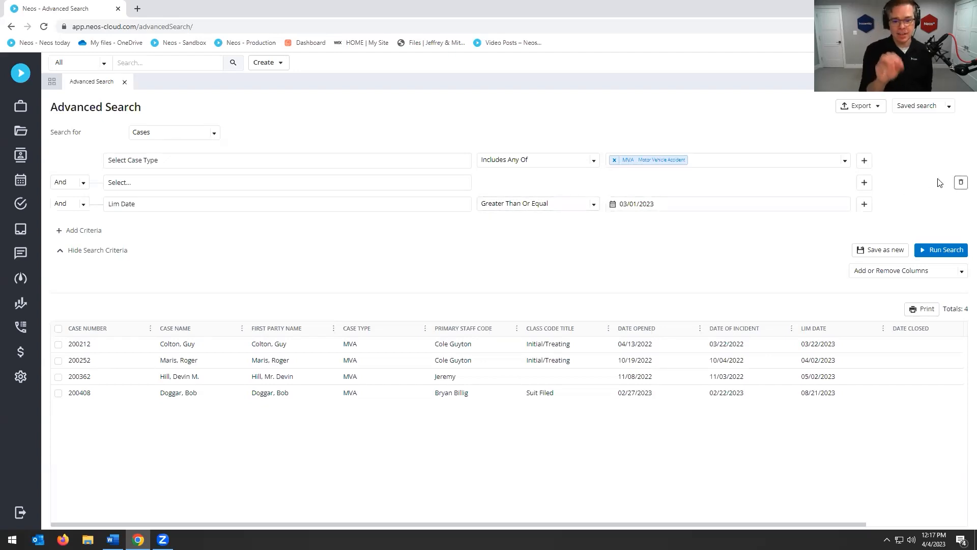
# - Remove the empty criterion and rerun the search with the Lim Date criterion set to From Past 3 Months
pyautogui.click(961, 182)
pyautogui.click(592, 183)
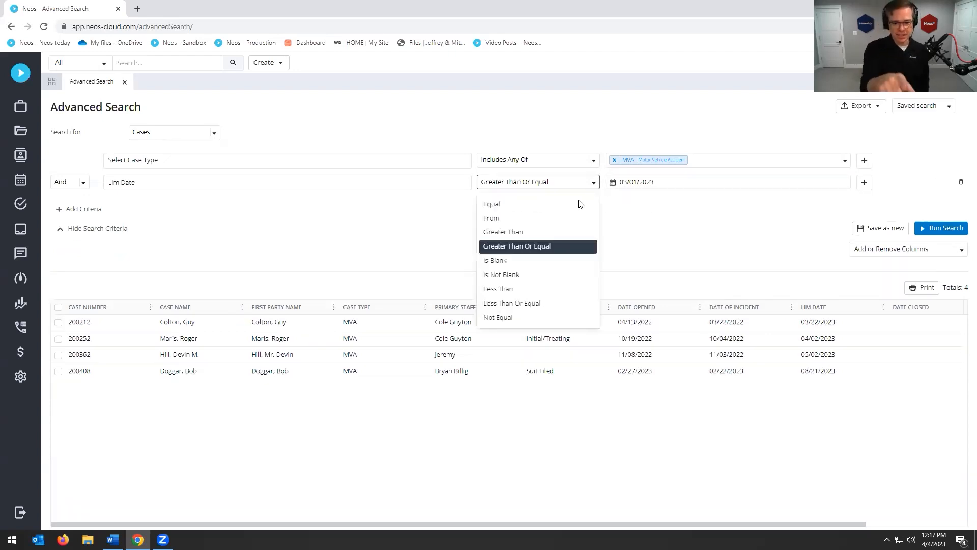
pyautogui.click(515, 220)
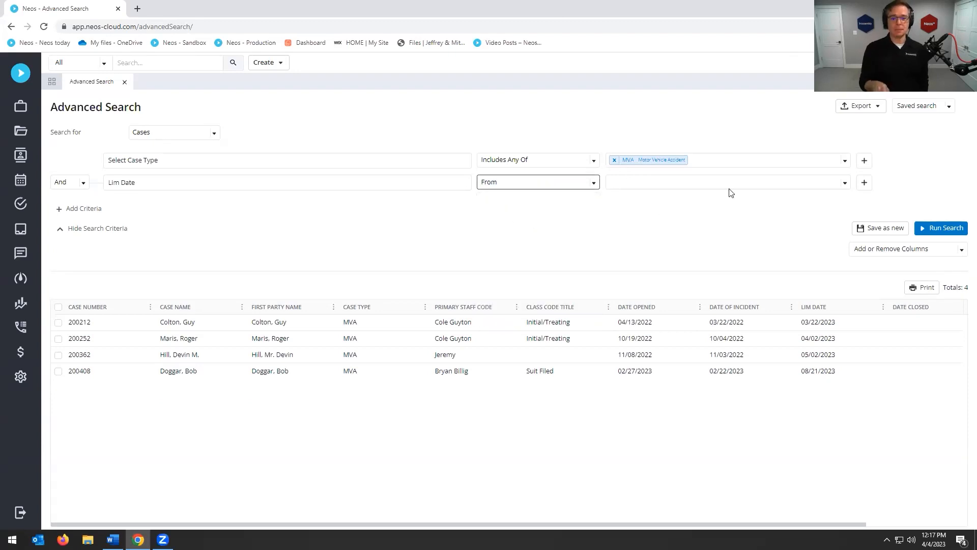
pyautogui.click(819, 186)
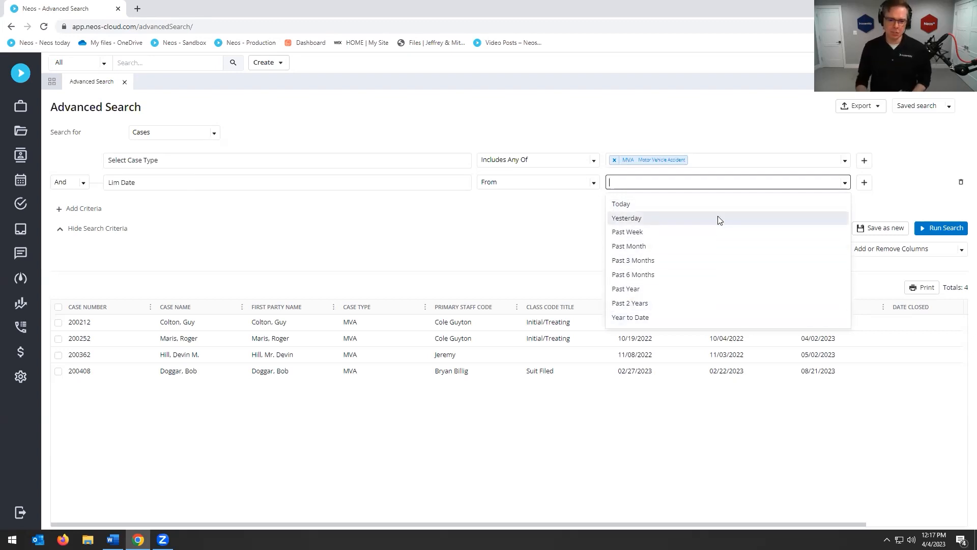
pyautogui.click(728, 265)
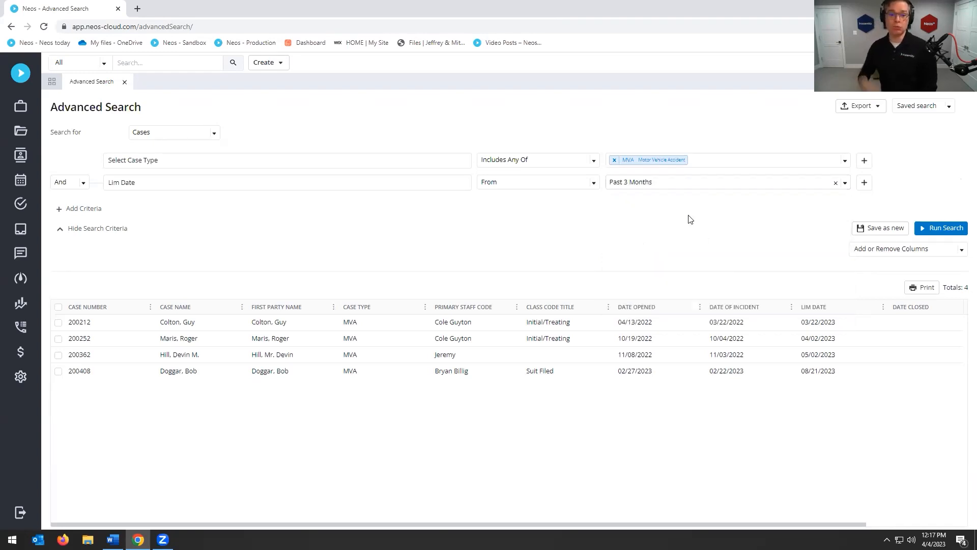
pyautogui.press('Return')
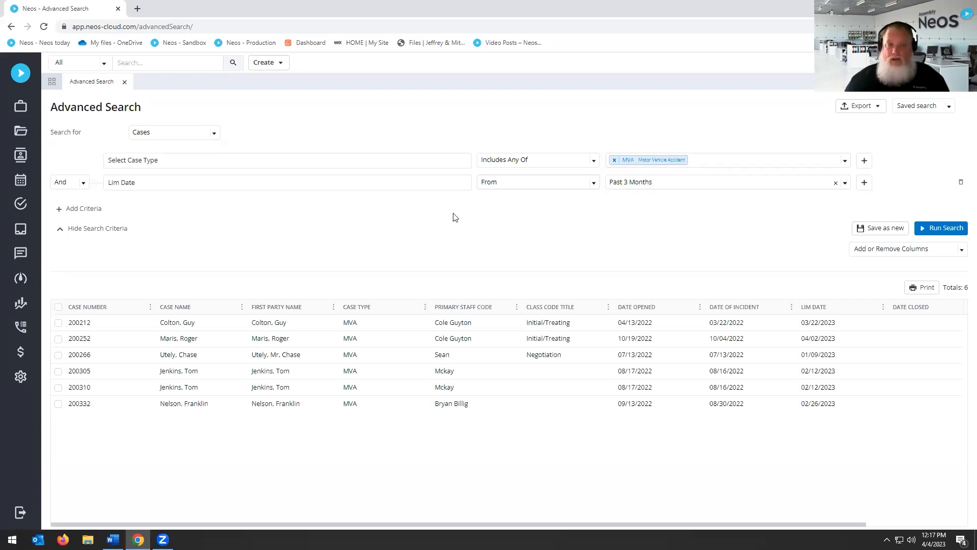
pyautogui.click(80, 210)
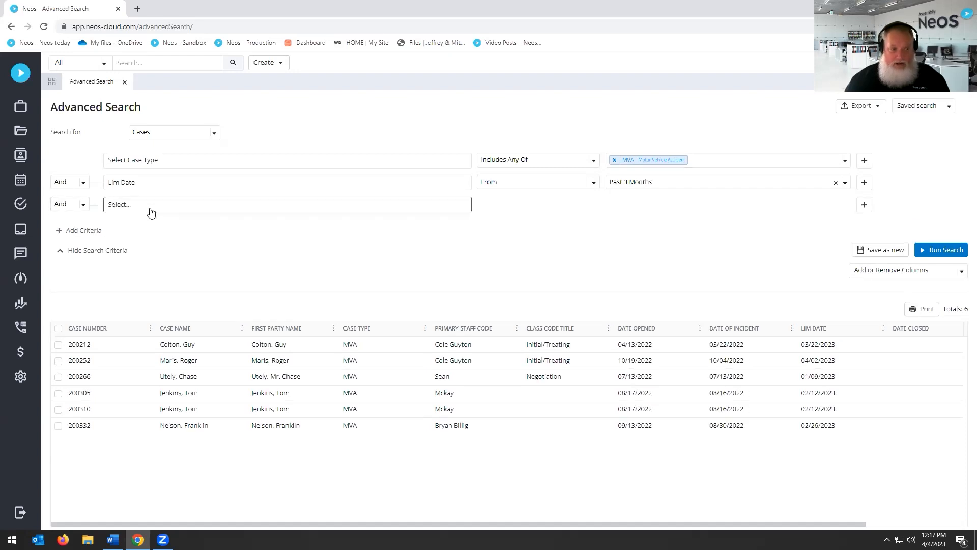
pyautogui.click(328, 209)
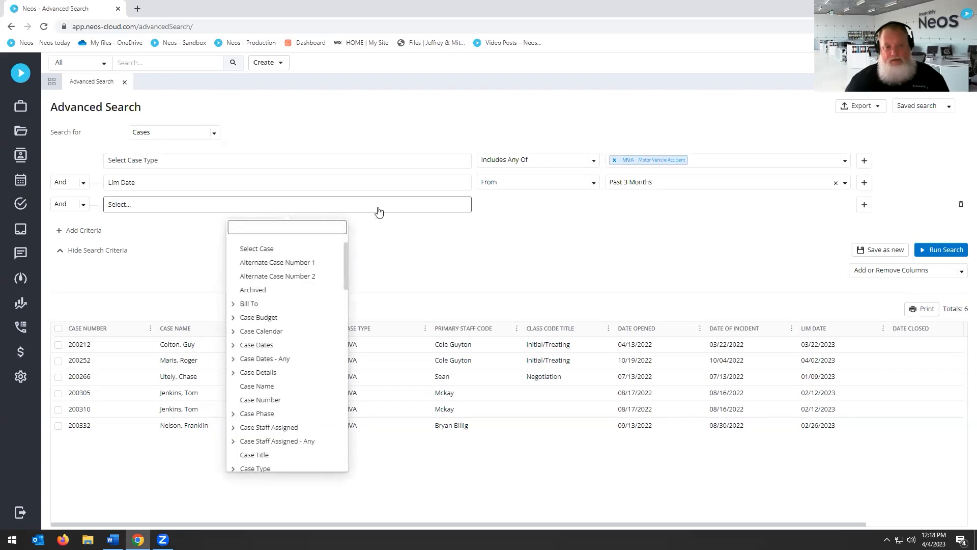
pyautogui.click(515, 211)
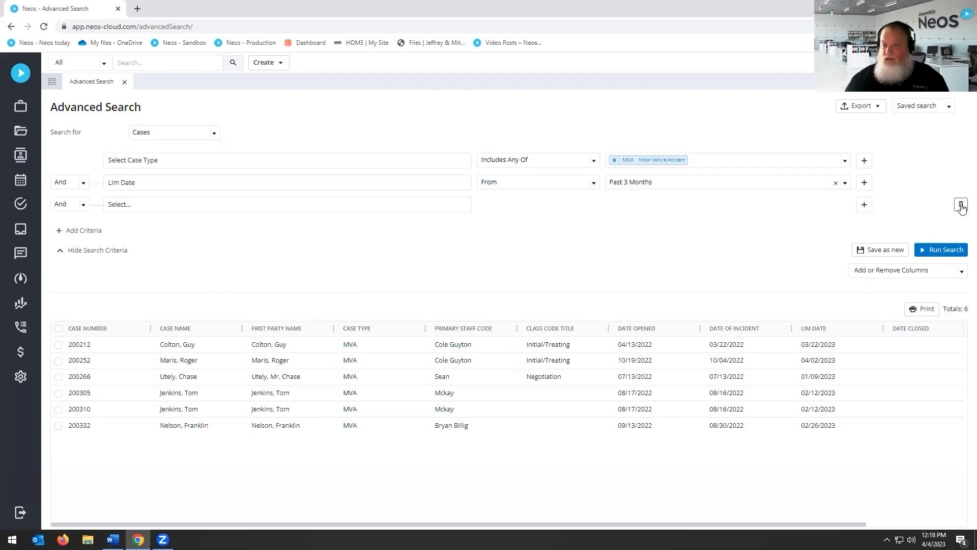
pyautogui.click(961, 206)
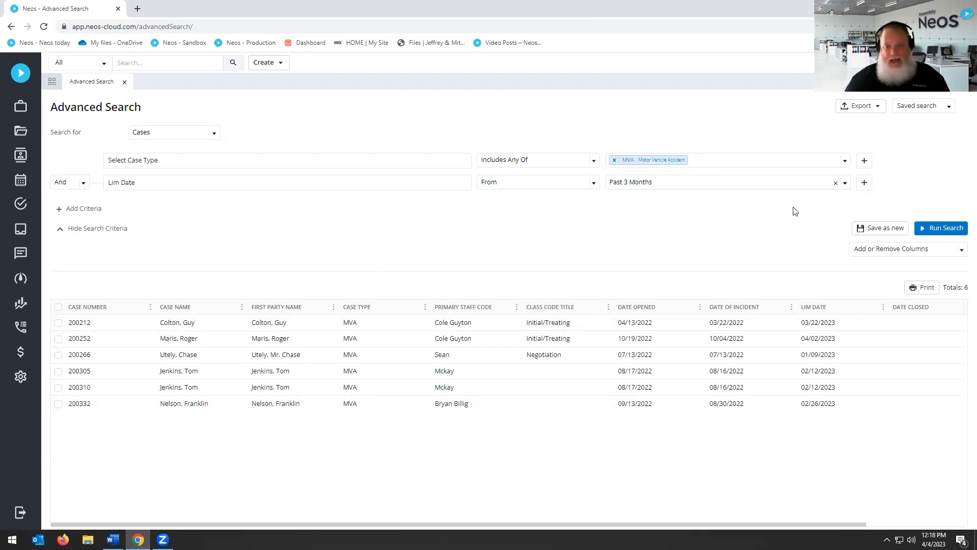
# - Examine the name, description and shared report options for saving this as a new search, and cancel without saving
pyautogui.click(893, 233)
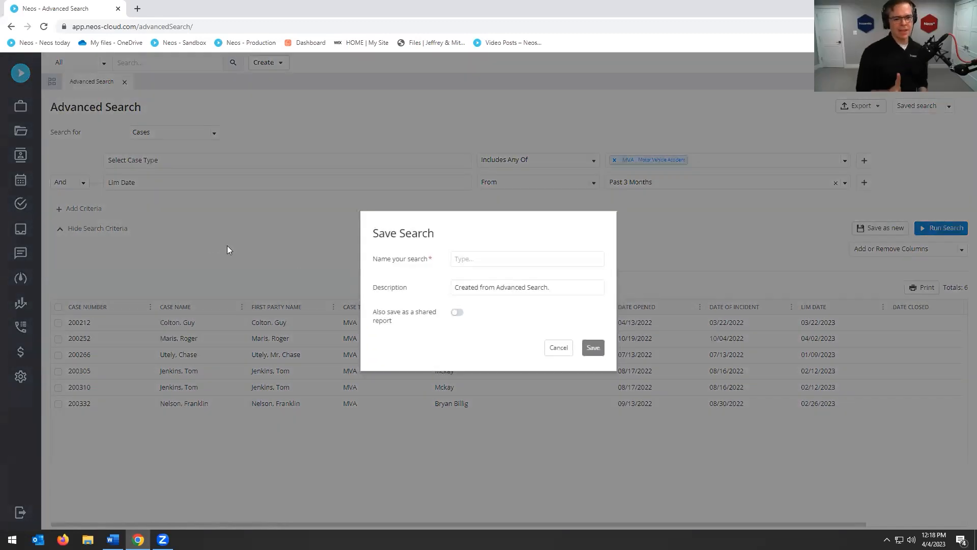
pyautogui.click(557, 347)
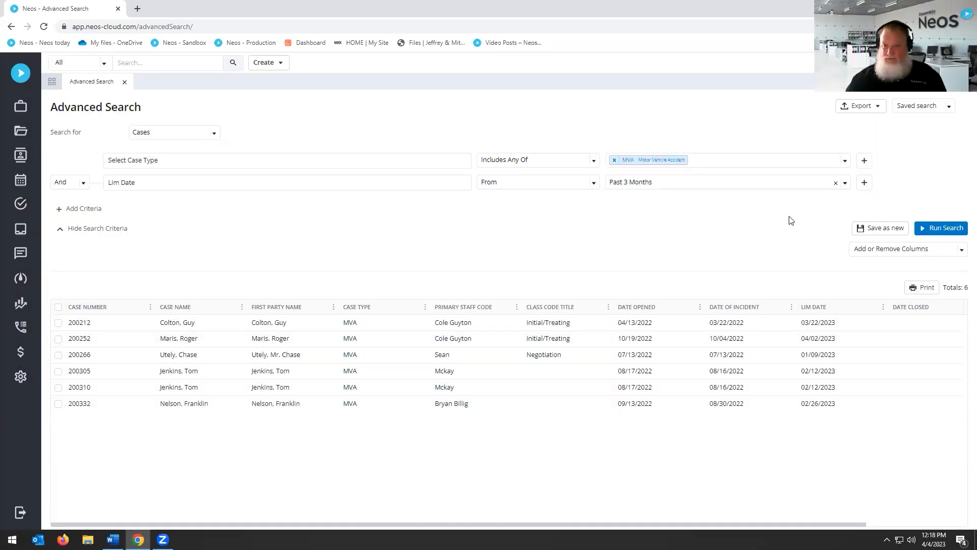
# - Examine the Date Opened column's sorting, grouping and summarizing options and its list of columns to show or hide
pyautogui.click(699, 308)
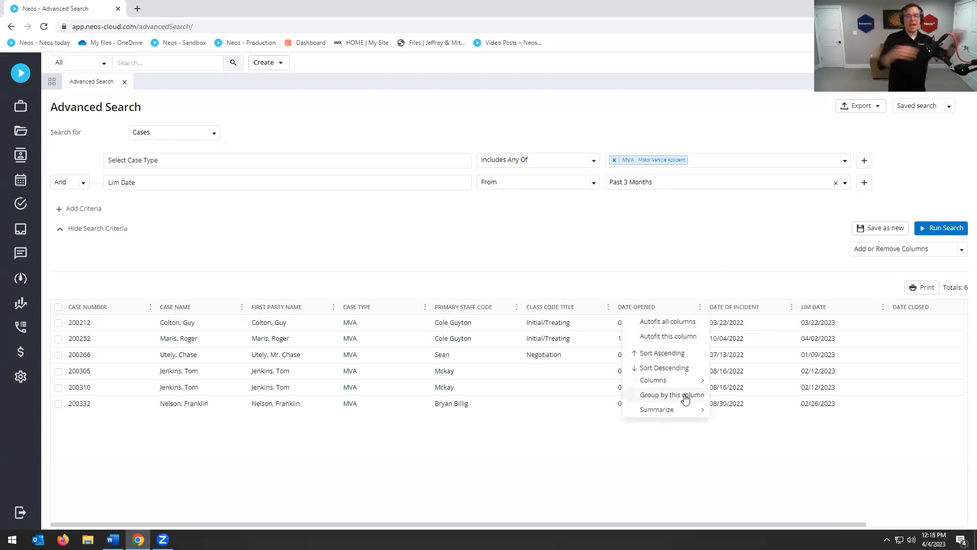
pyautogui.moveTo(683, 384)
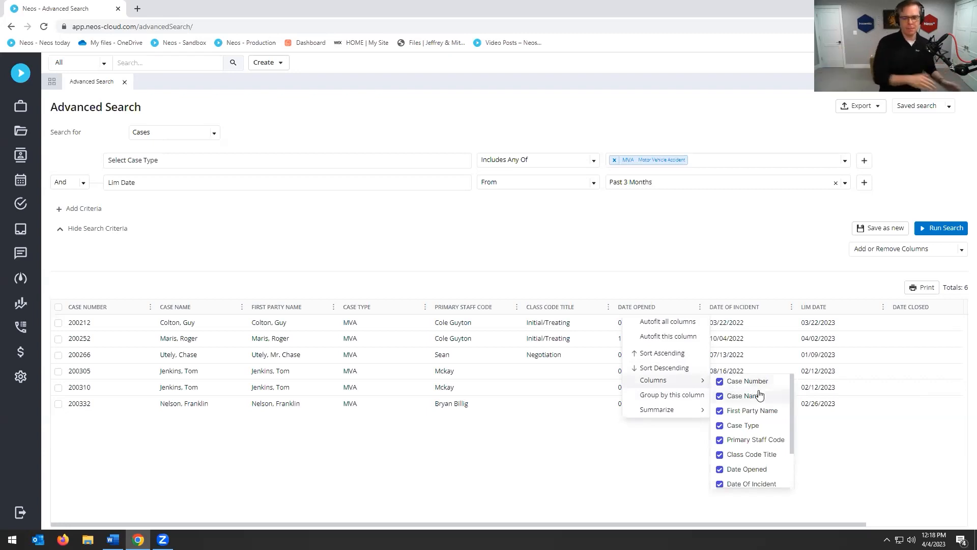
pyautogui.scroll(-2, 760, 395)
pyautogui.scroll(2, 762, 397)
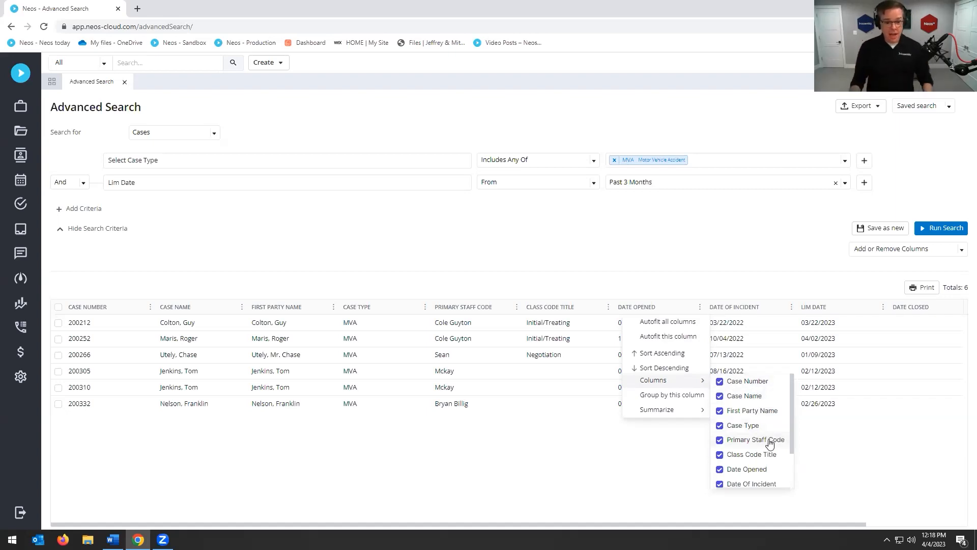
pyautogui.click(753, 220)
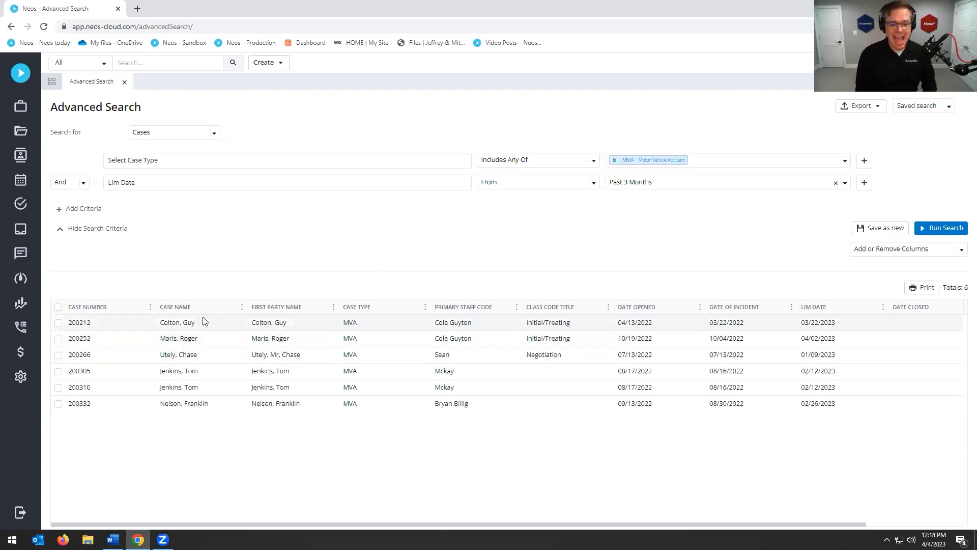
# - Hide the First Party Name column from the search results grid
pyautogui.click(241, 307)
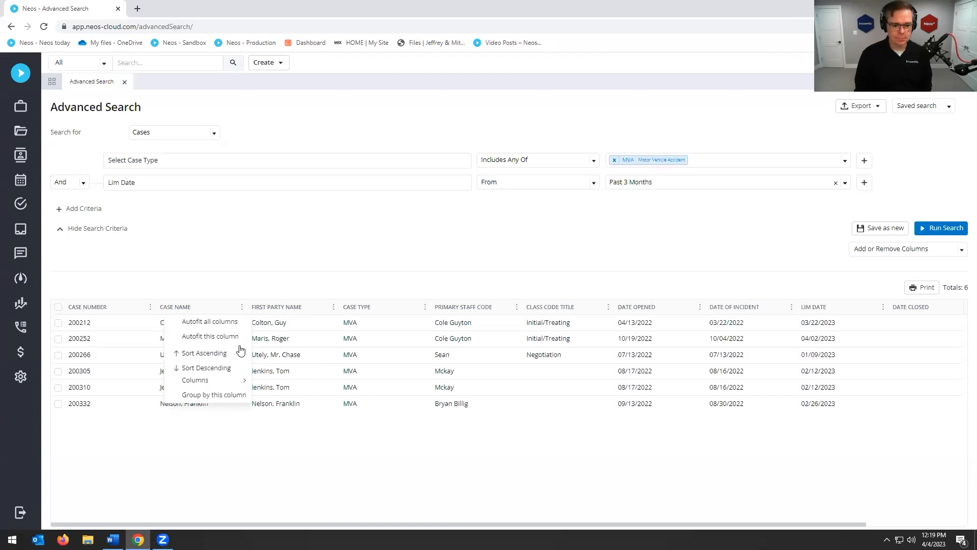
pyautogui.moveTo(244, 380)
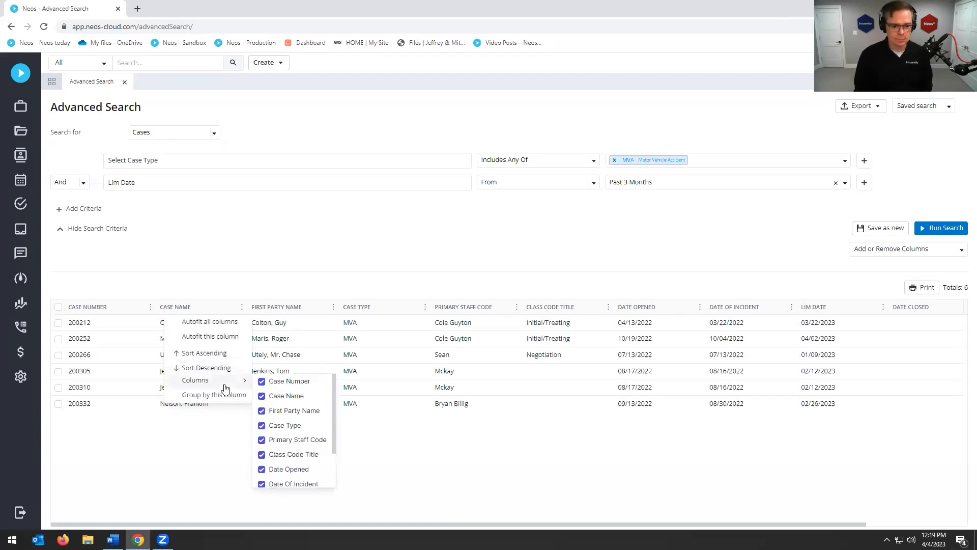
pyautogui.click(262, 410)
pyautogui.click(479, 268)
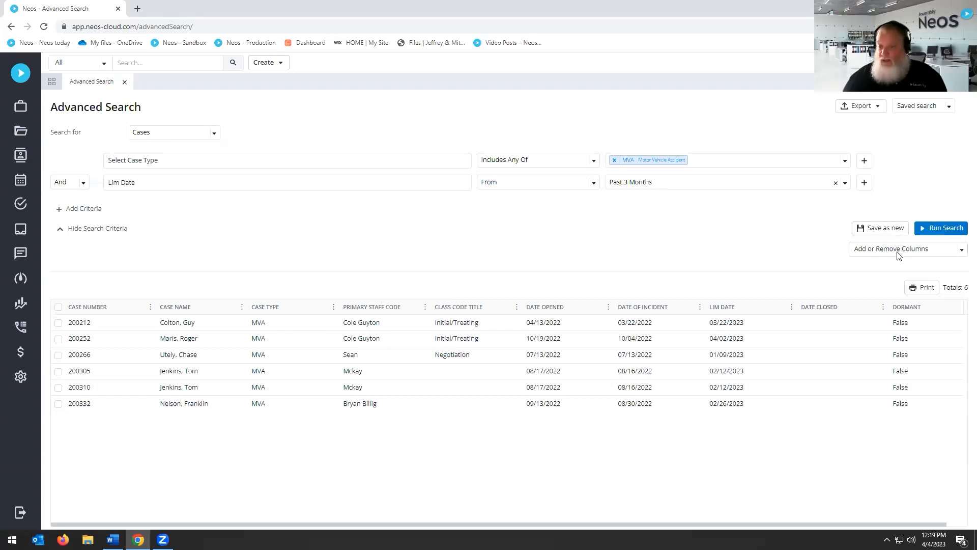
# - Examine the fields that can be added to or removed from the search results as columns
pyautogui.click(912, 253)
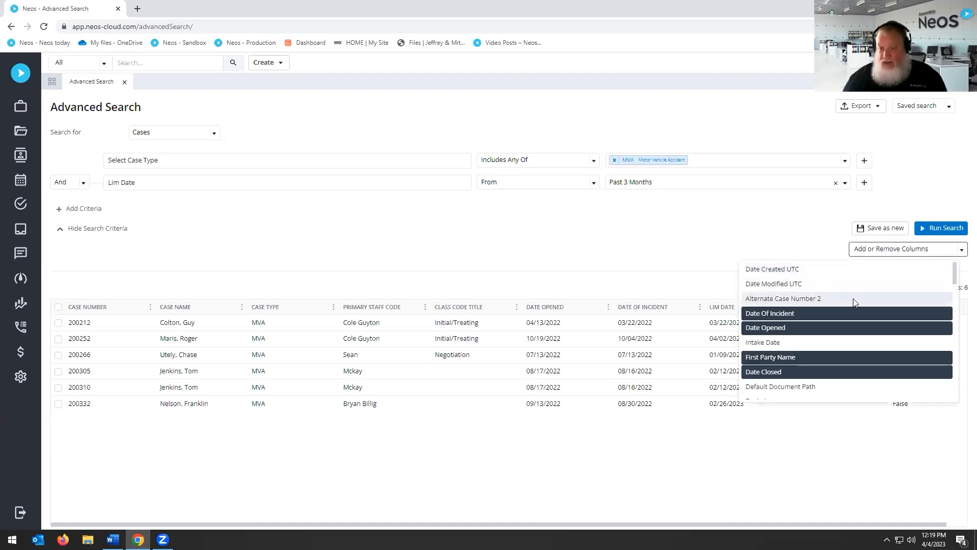
pyautogui.scroll(-2, 851, 308)
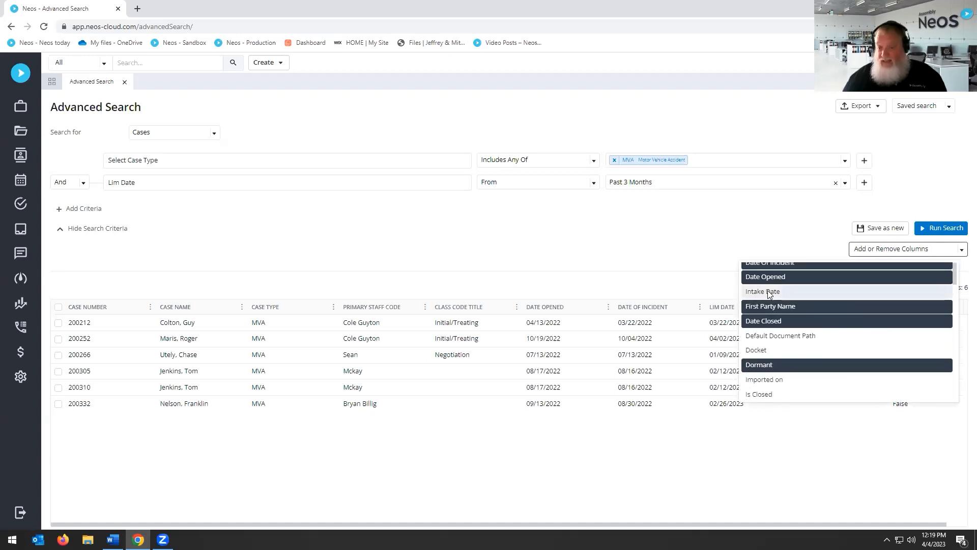
pyautogui.scroll(-4, 797, 346)
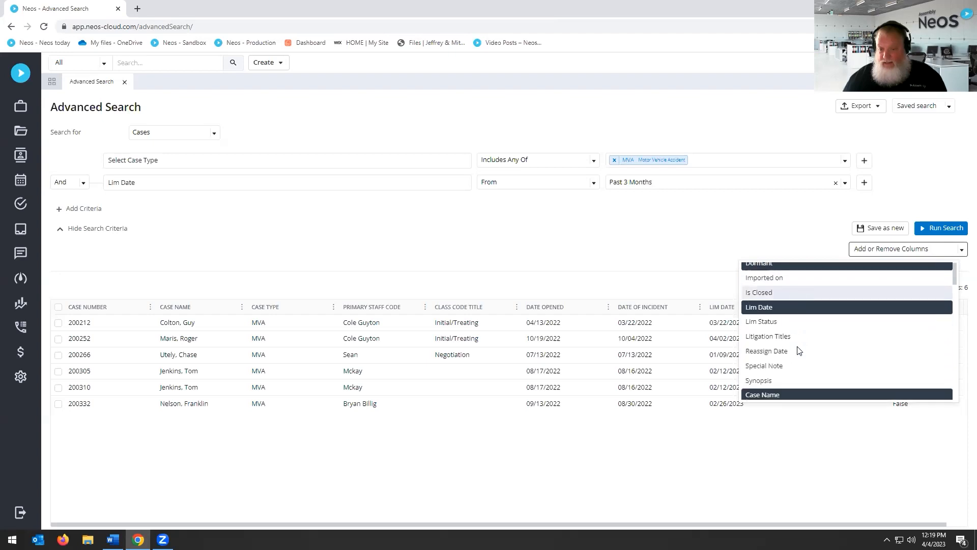
pyautogui.scroll(-2, 800, 348)
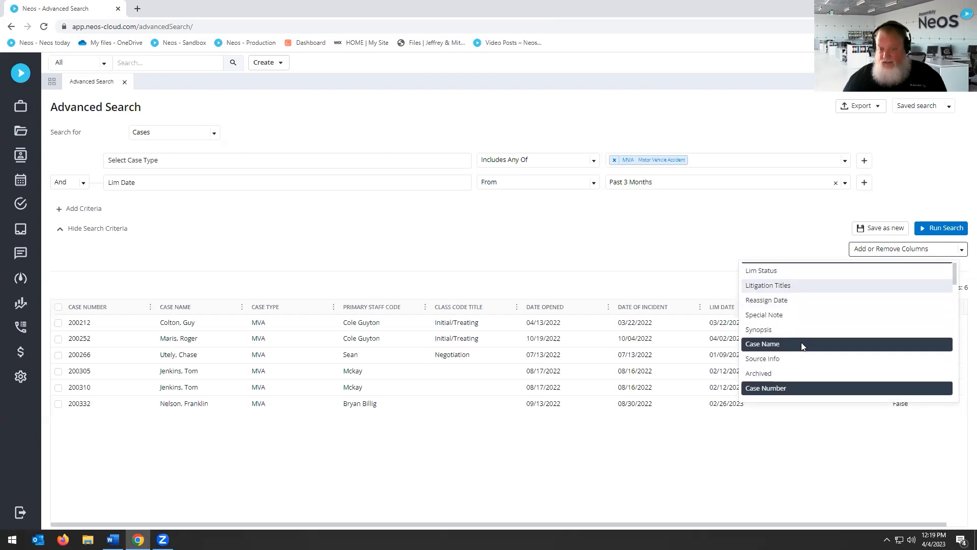
pyautogui.scroll(-3, 802, 347)
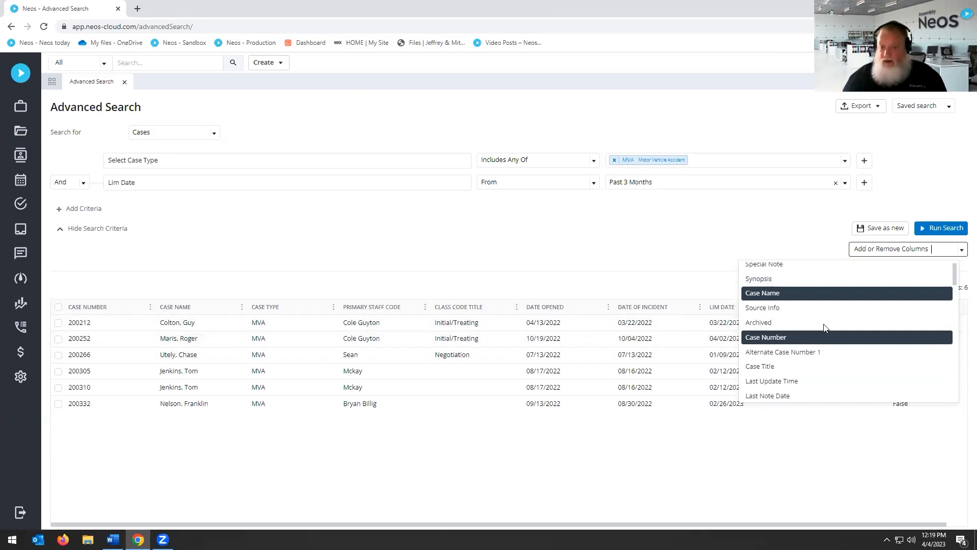
pyautogui.scroll(-3, 805, 315)
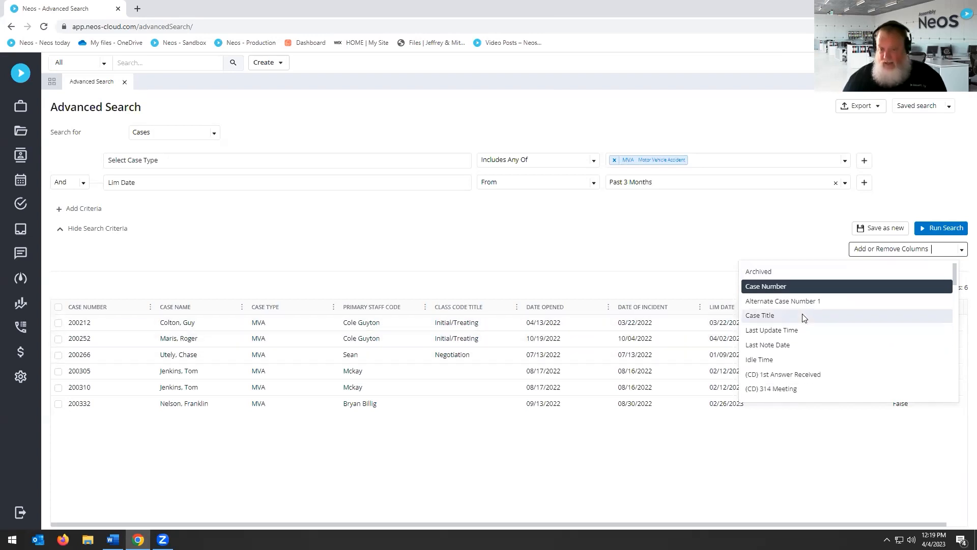
pyautogui.click(567, 230)
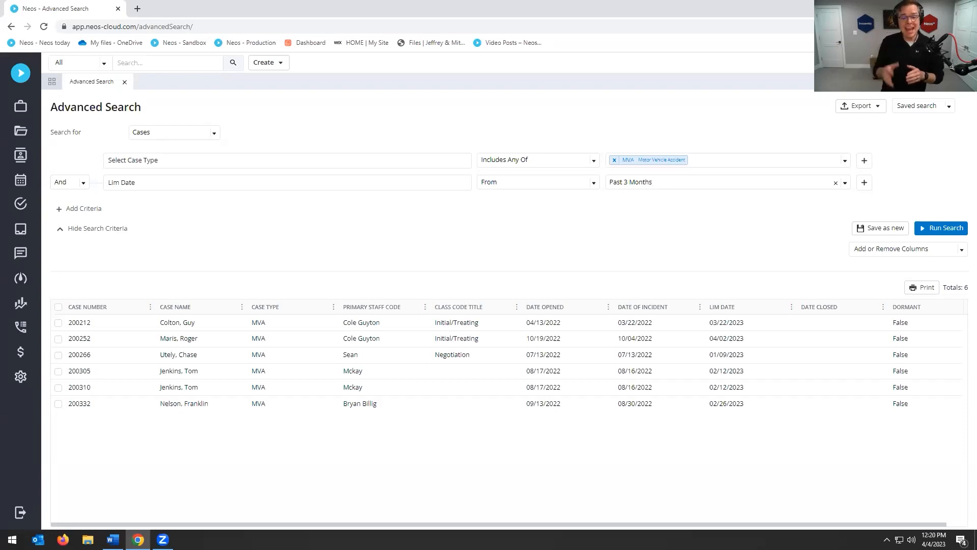
pyautogui.hotkey('alt', 'Tab')
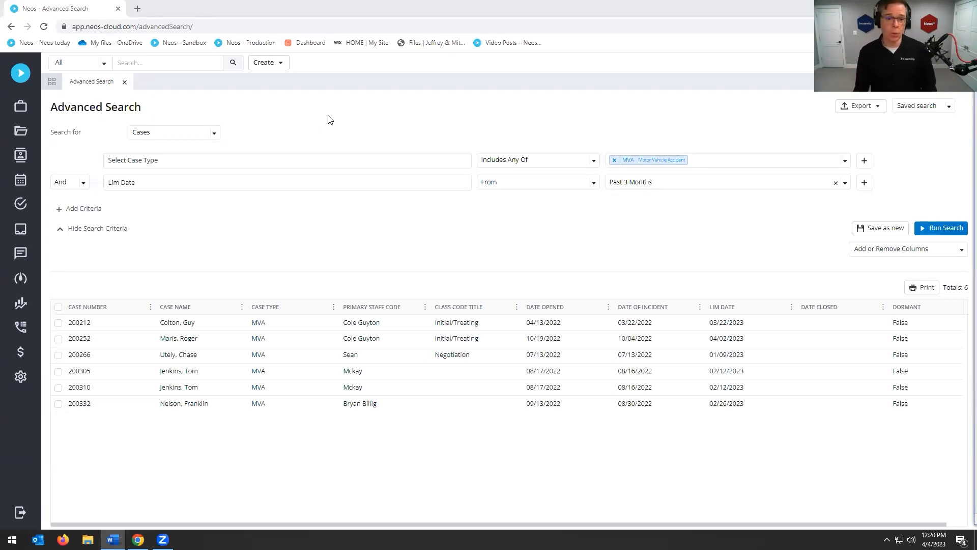
# - Change the Lim Date criterion to Greater Than Or Equal 03/01/2023 and run the search
pyautogui.click(745, 192)
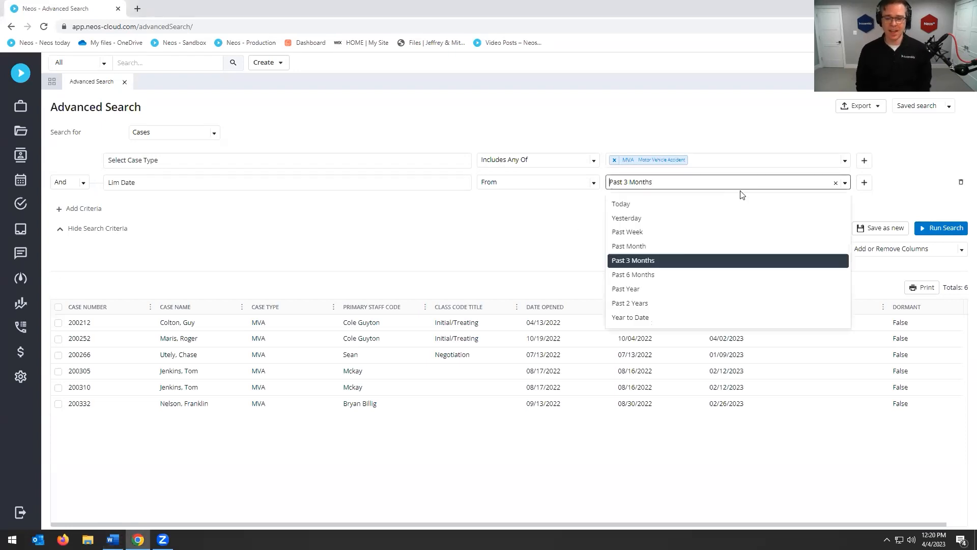
pyautogui.click(549, 210)
pyautogui.click(594, 185)
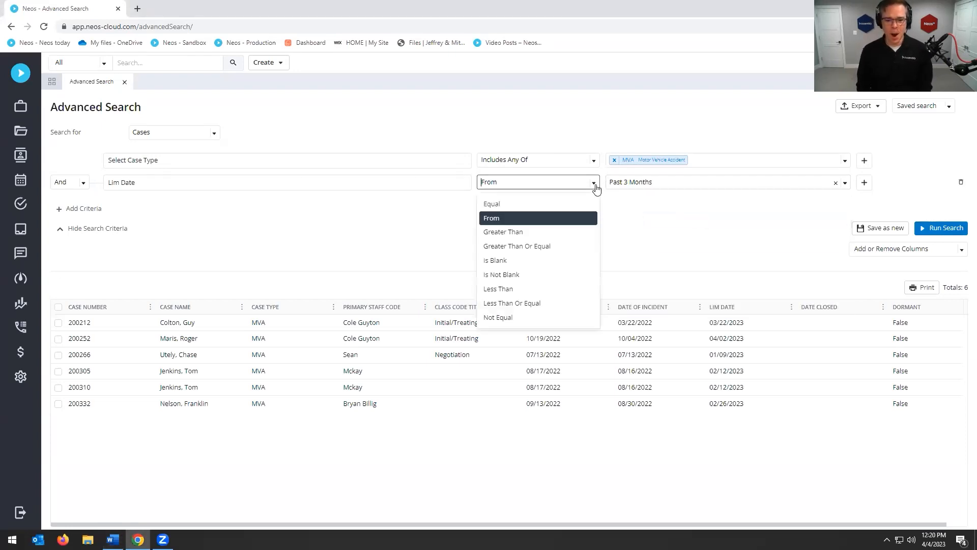
pyautogui.click(548, 248)
pyautogui.click(678, 183)
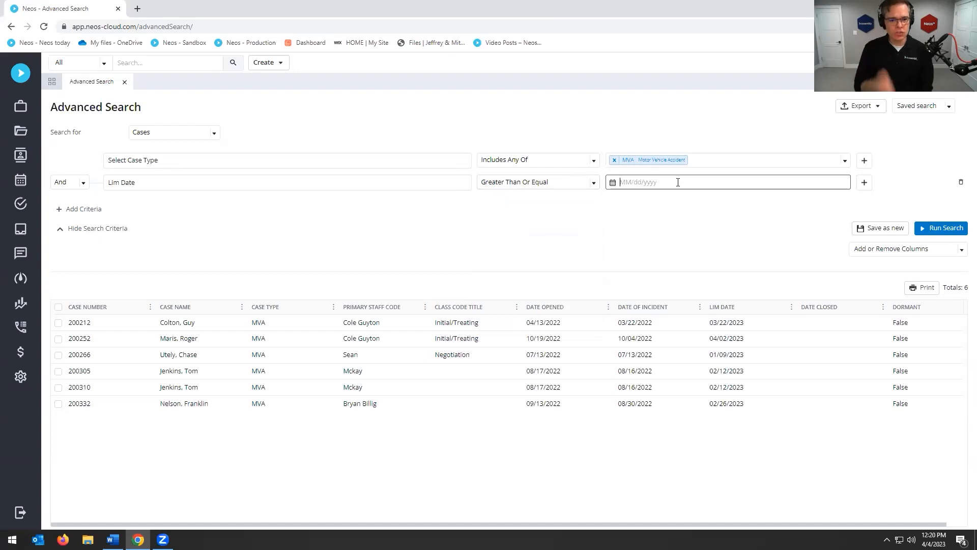
pyautogui.write('030120')
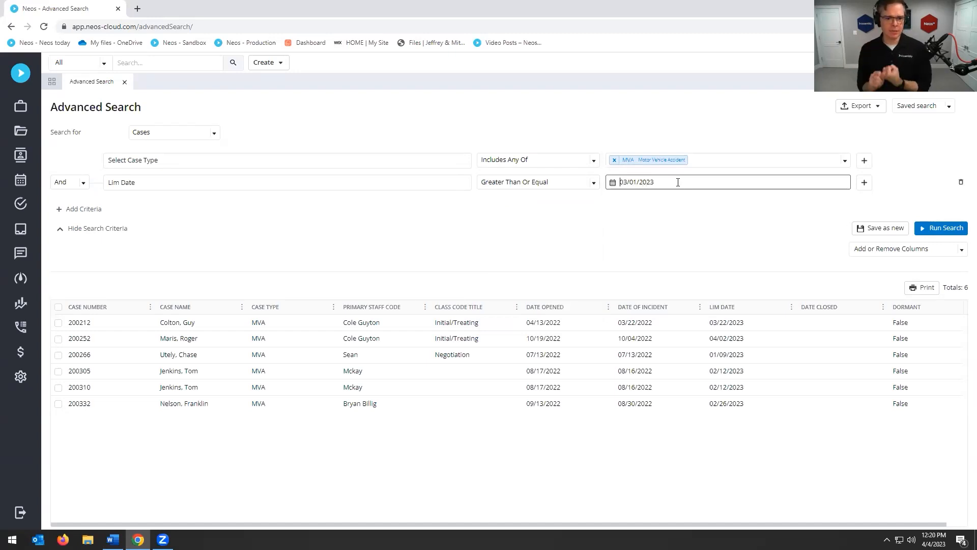
pyautogui.click(928, 230)
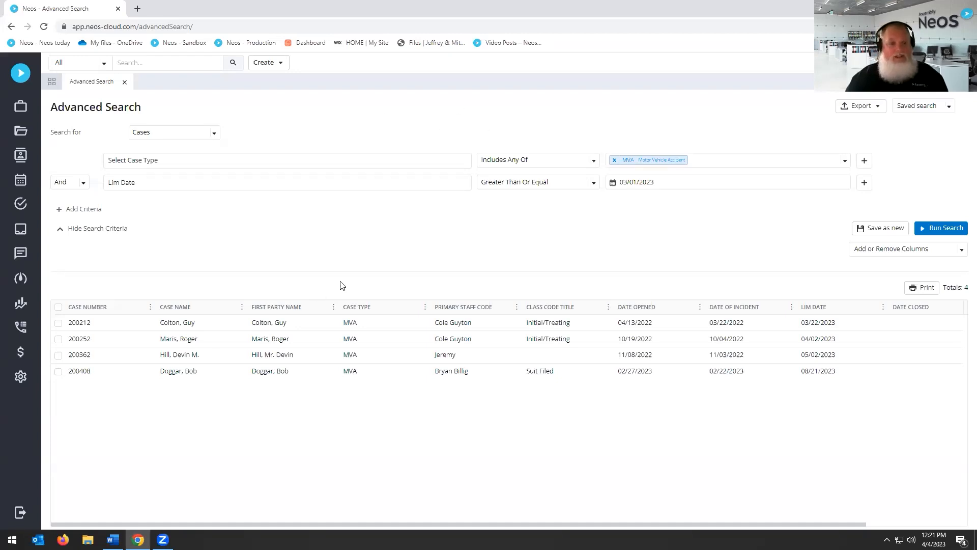
# - Save the search as a new one, named with the staff member's first name followed by "Lim Dates"
pyautogui.click(887, 233)
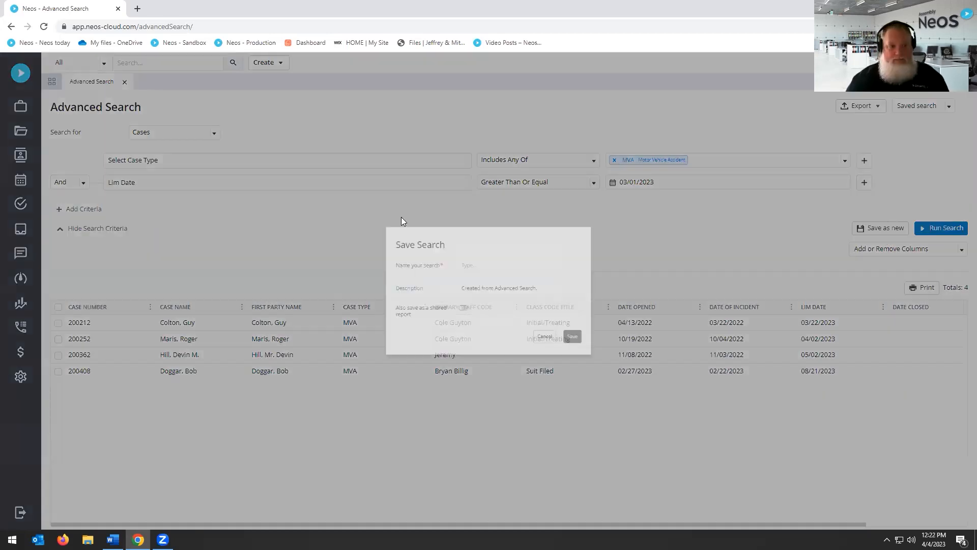
pyautogui.click(508, 258)
pyautogui.write("Eric's Lim Dates")
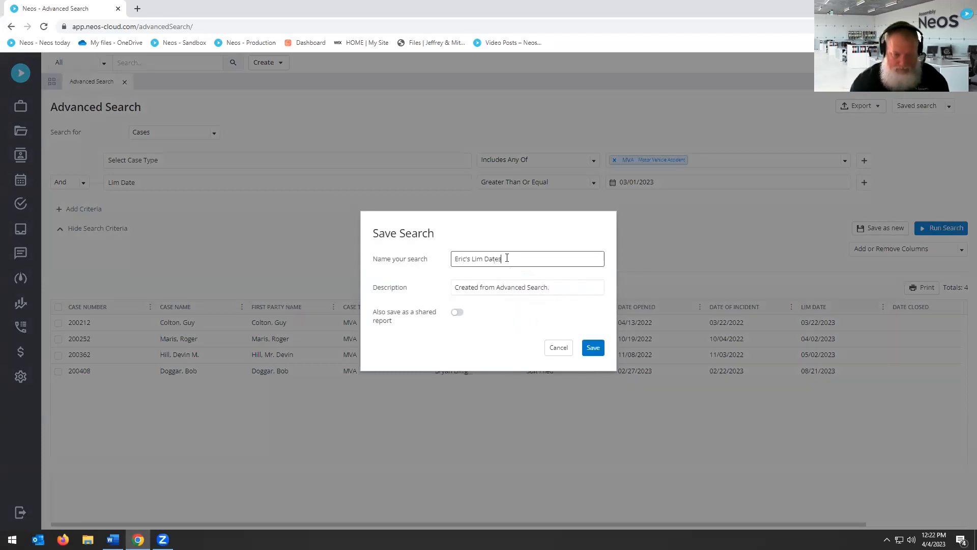
pyautogui.click(595, 352)
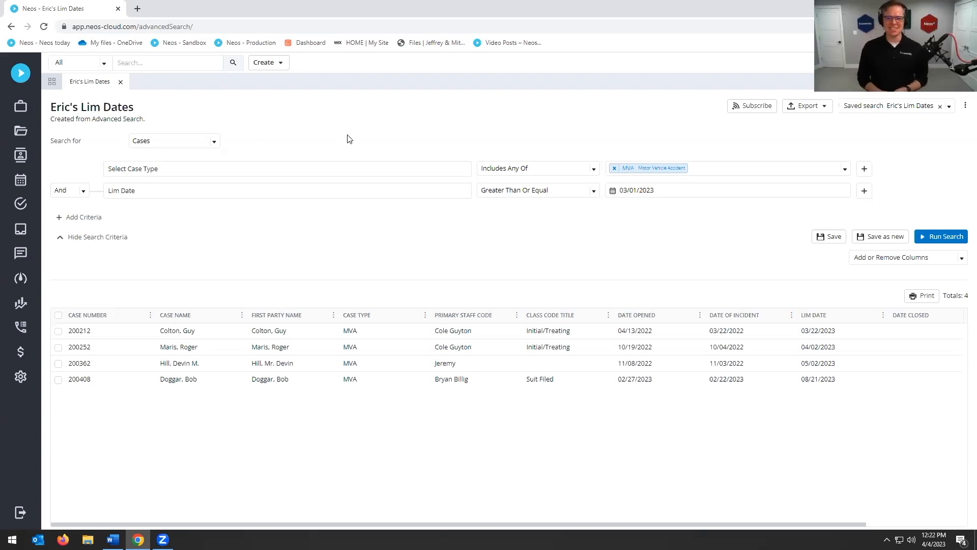
# - Close the search, start a fresh Advanced Search, load the saved Lim Dates search and run it
pyautogui.click(120, 82)
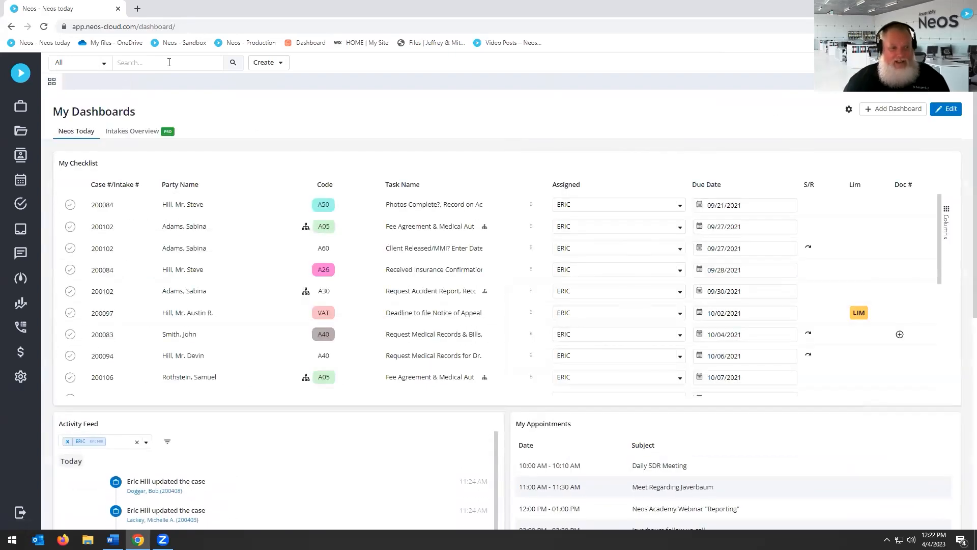
pyautogui.click(169, 62)
pyautogui.click(146, 295)
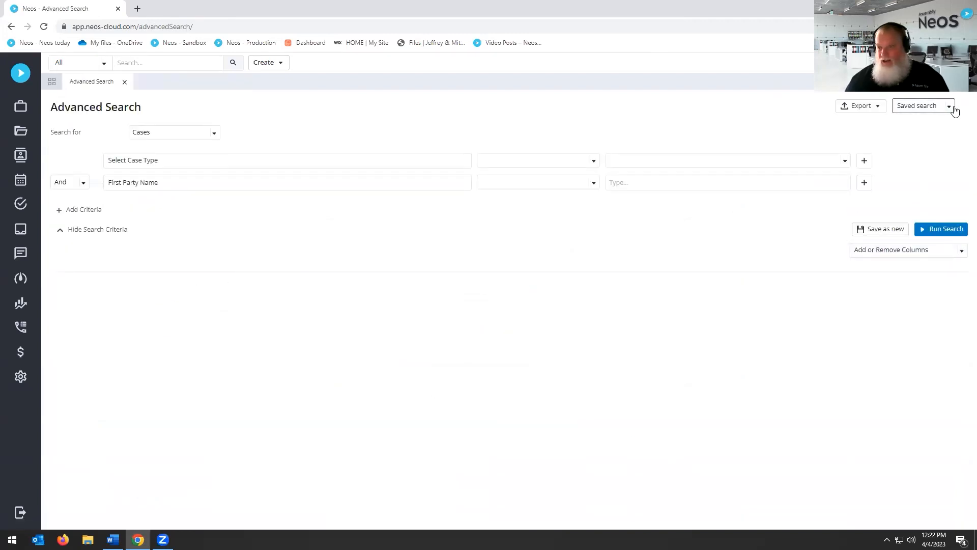
pyautogui.click(950, 106)
pyautogui.scroll(-3, 829, 203)
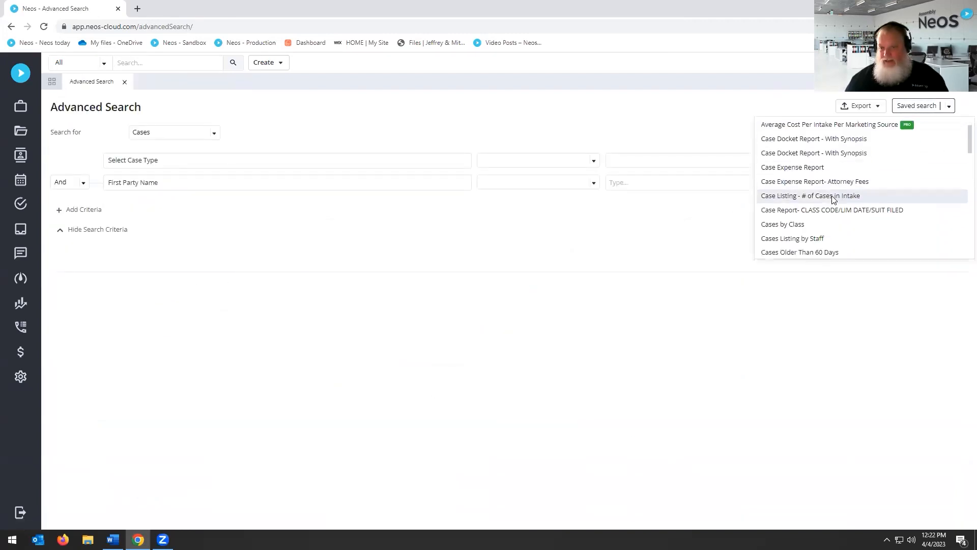
pyautogui.scroll(-3, 829, 199)
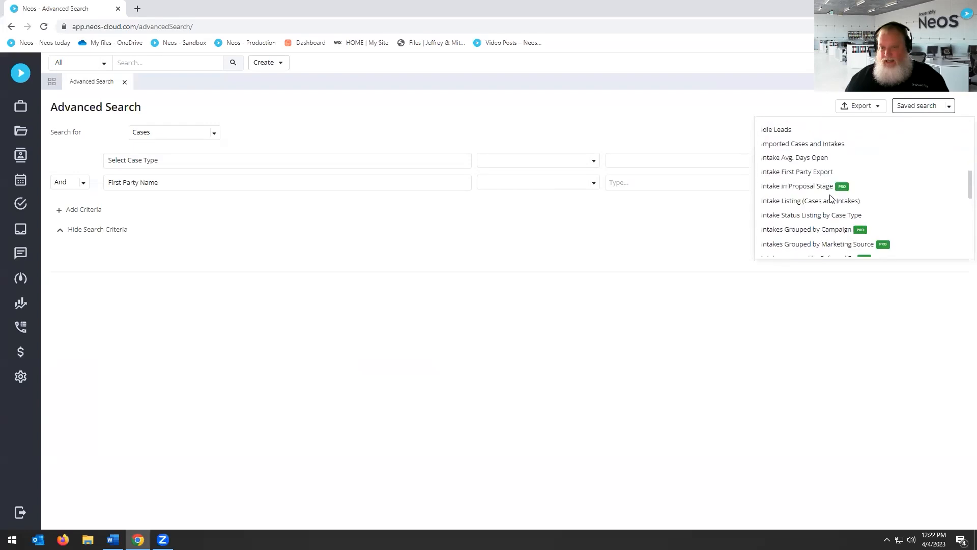
pyautogui.scroll(1, 799, 171)
pyautogui.click(793, 168)
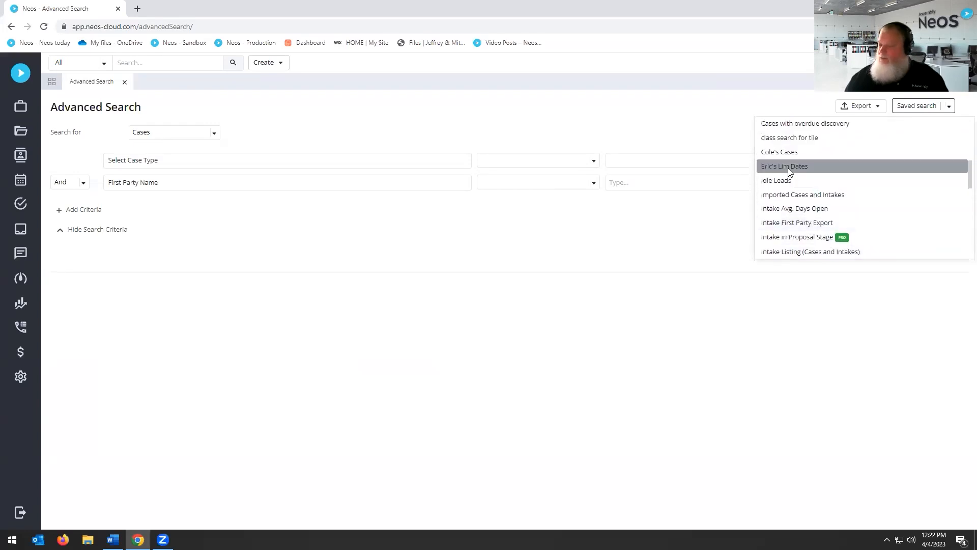
pyautogui.click(936, 237)
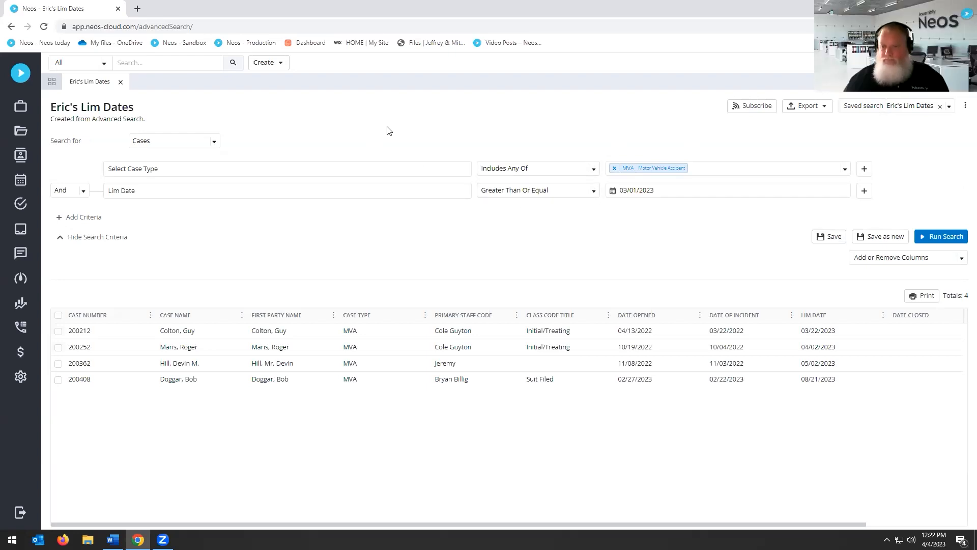
# - Examine the option to also save as a shared report when saving the Lim Dates search as new
pyautogui.click(868, 241)
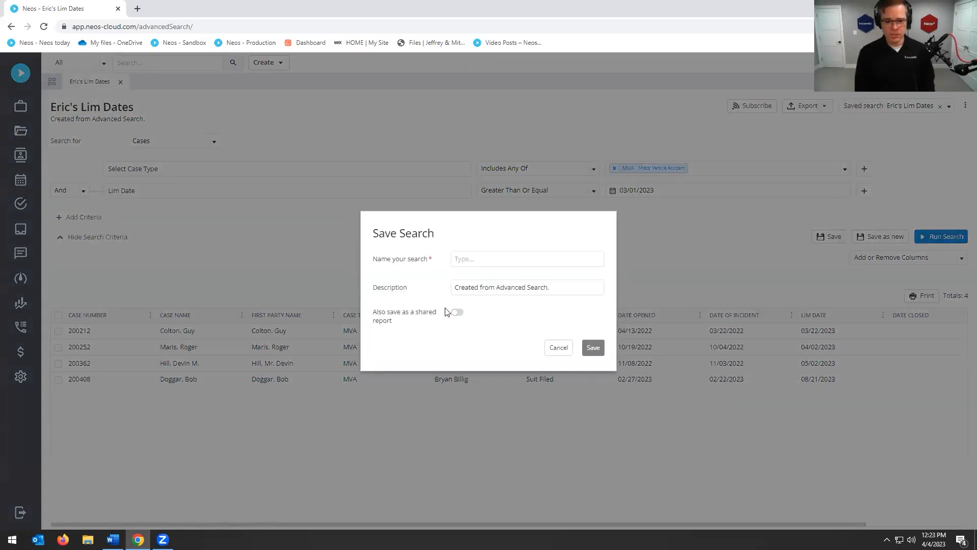
pyautogui.click(457, 312)
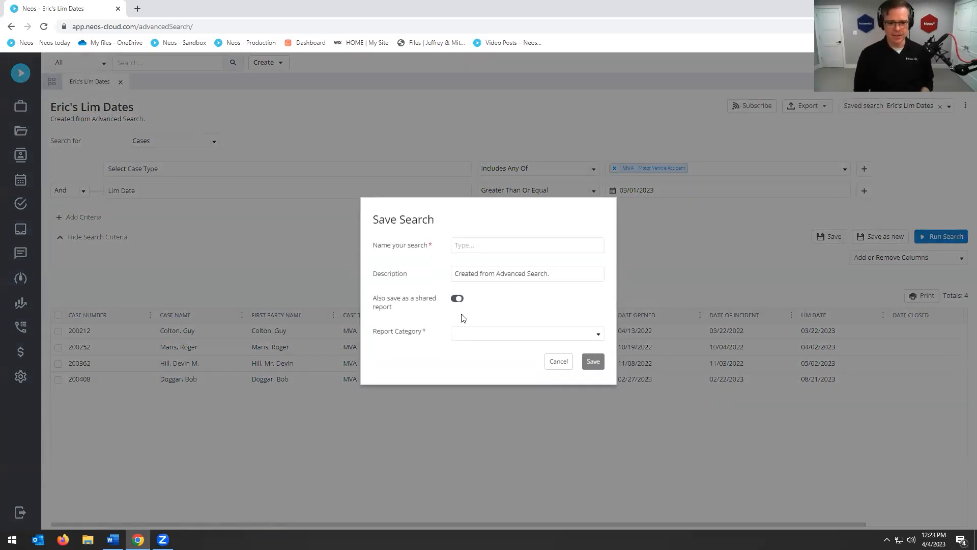
pyautogui.click(458, 299)
pyautogui.doubleClick(459, 299)
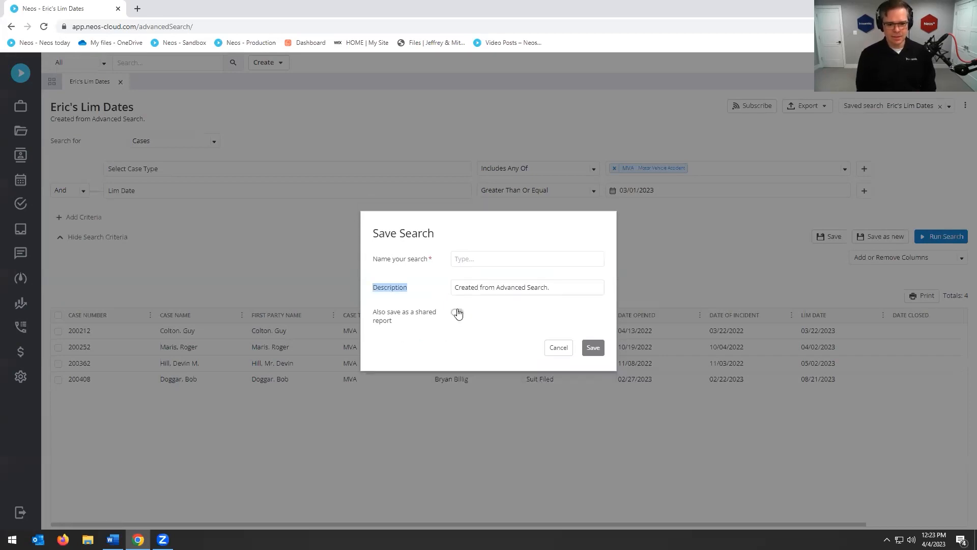
pyautogui.click(457, 310)
# - Look through the report categories offered for a shared report, and cancel the new search without saving
pyautogui.click(502, 337)
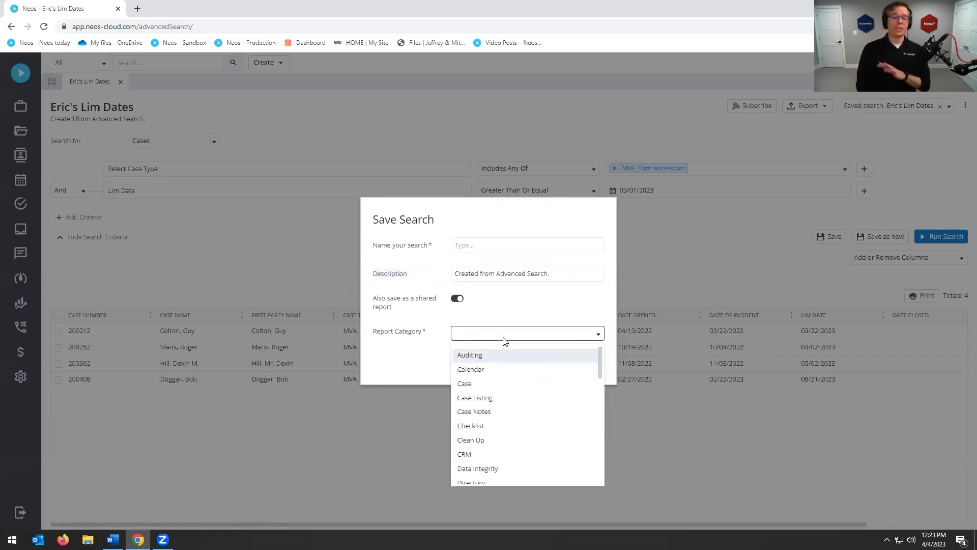
pyautogui.scroll(-2, 506, 411)
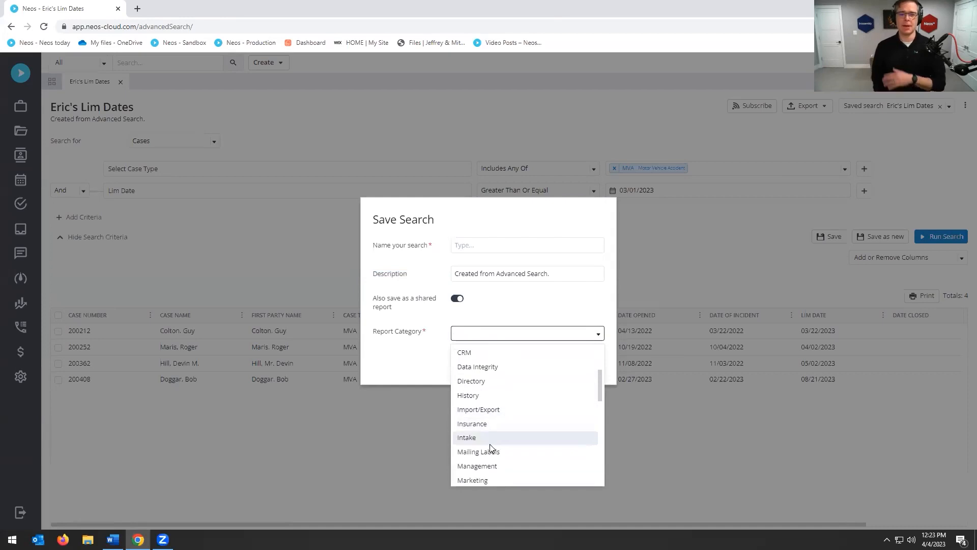
pyautogui.scroll(-1, 493, 388)
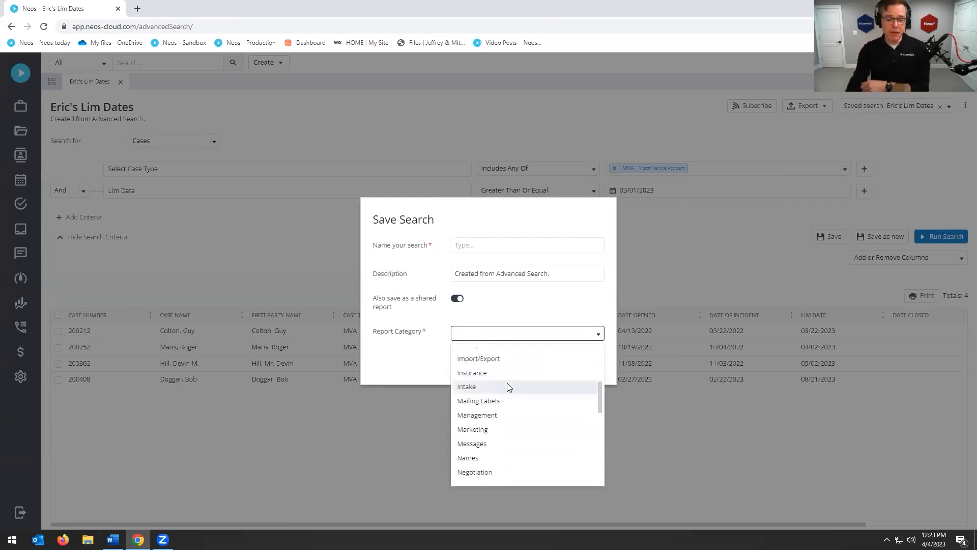
pyautogui.scroll(-5, 538, 367)
pyautogui.scroll(-2, 537, 368)
pyautogui.scroll(10, 537, 368)
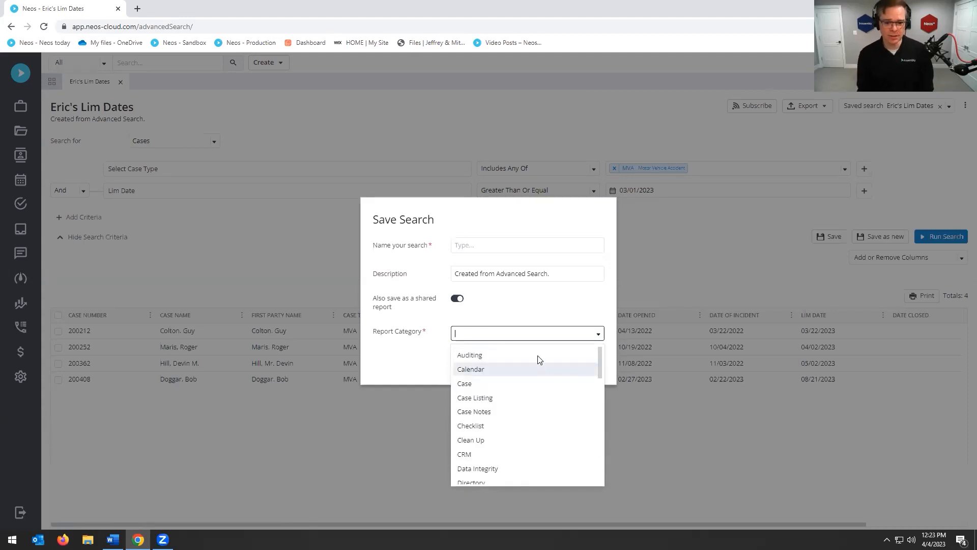
pyautogui.click(560, 222)
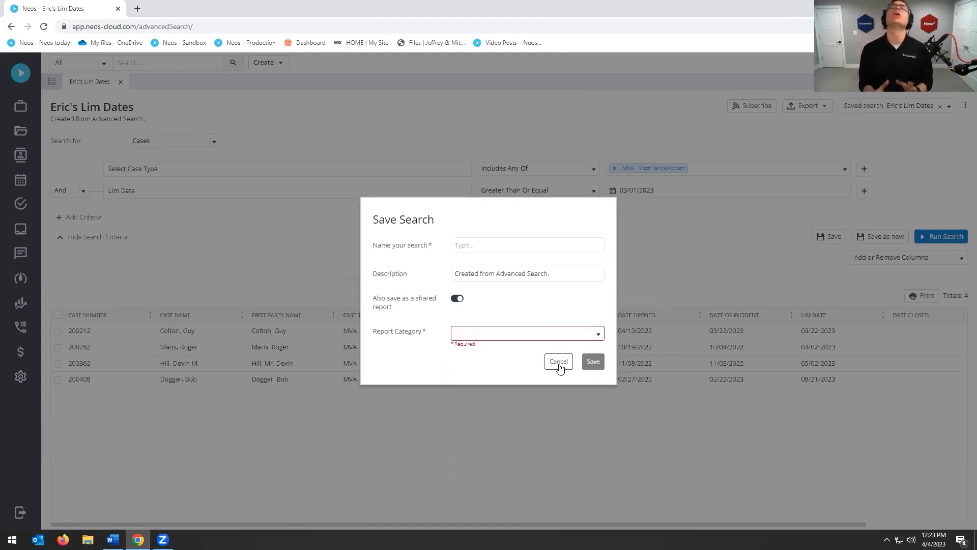
pyautogui.click(456, 300)
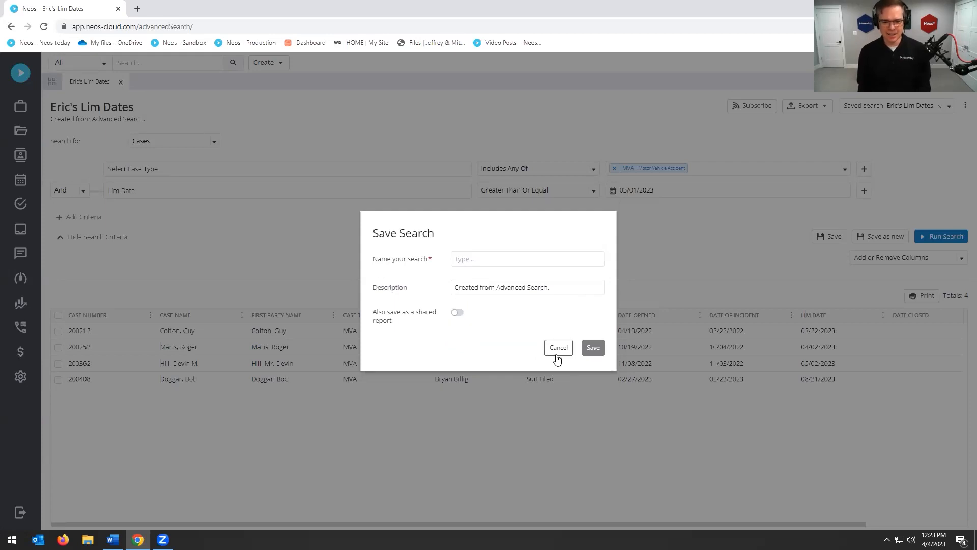
pyautogui.click(457, 312)
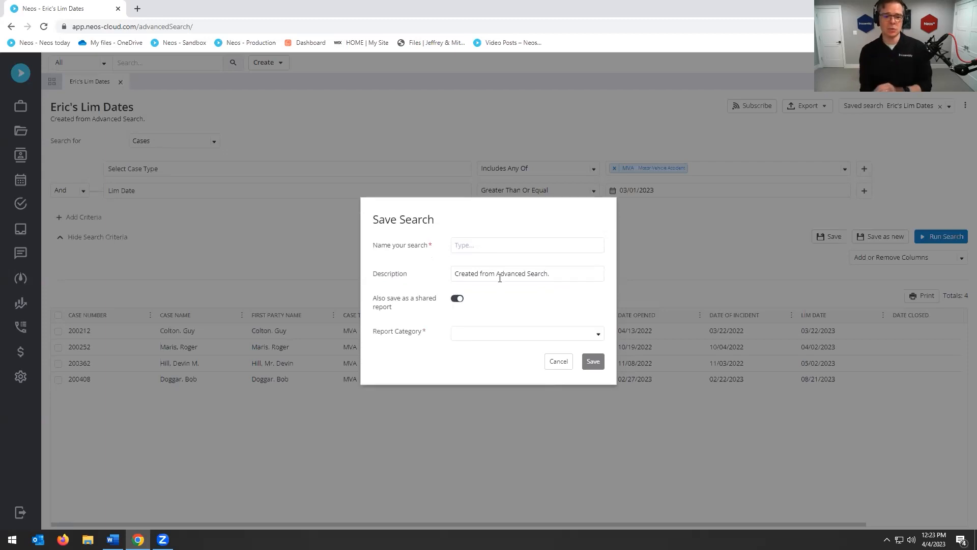
pyautogui.click(558, 363)
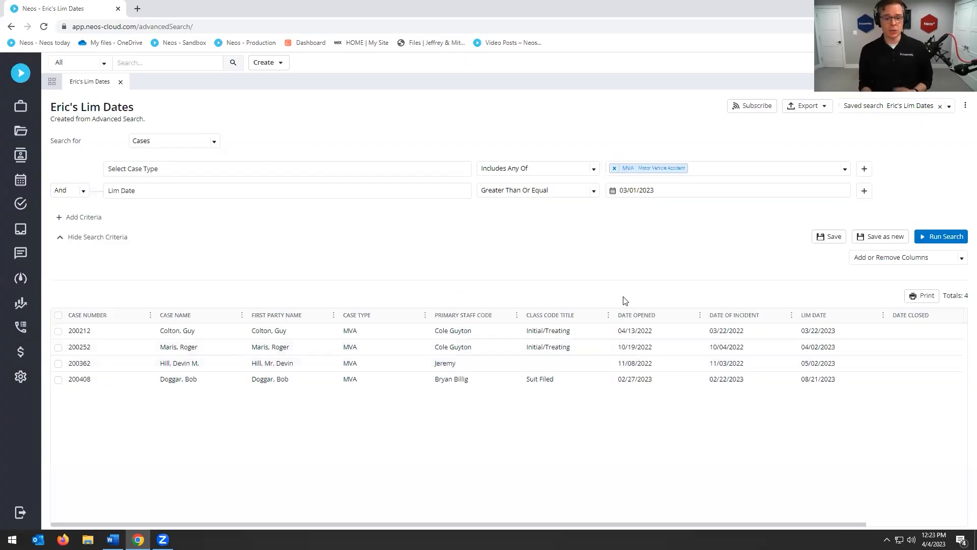
# - Examine the shared report and report category options for updating the existing Lim Dates search, and cancel the update
pyautogui.click(831, 237)
pyautogui.click(458, 300)
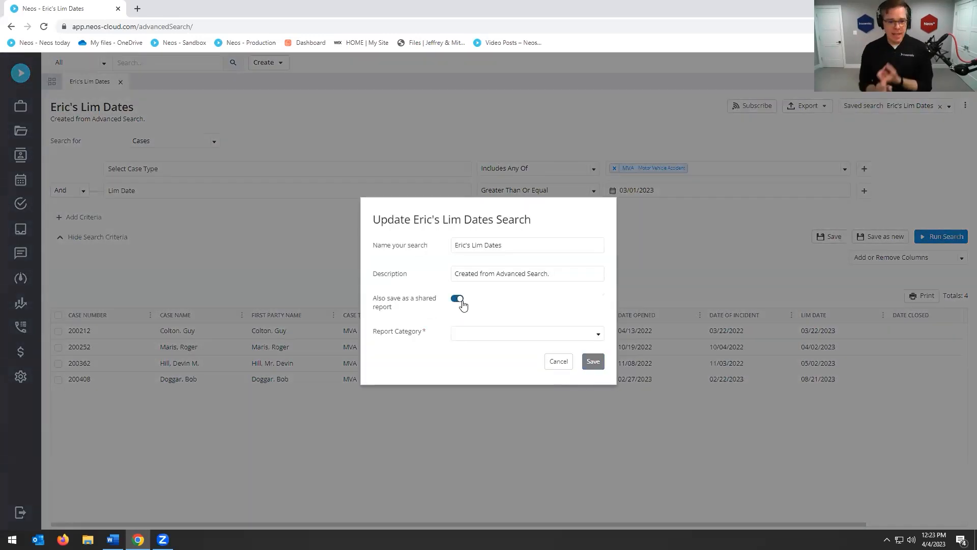
pyautogui.click(458, 299)
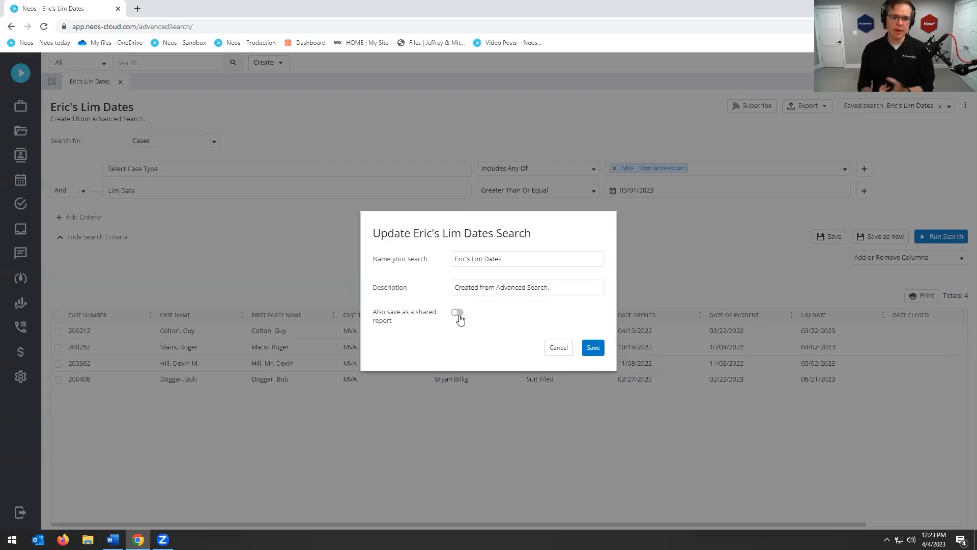
pyautogui.click(458, 314)
pyautogui.click(492, 334)
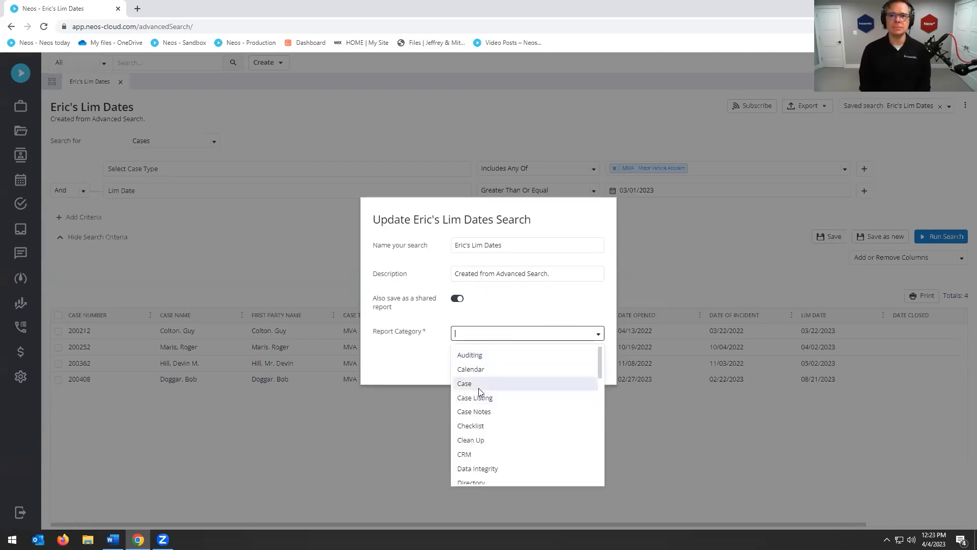
pyautogui.click(570, 301)
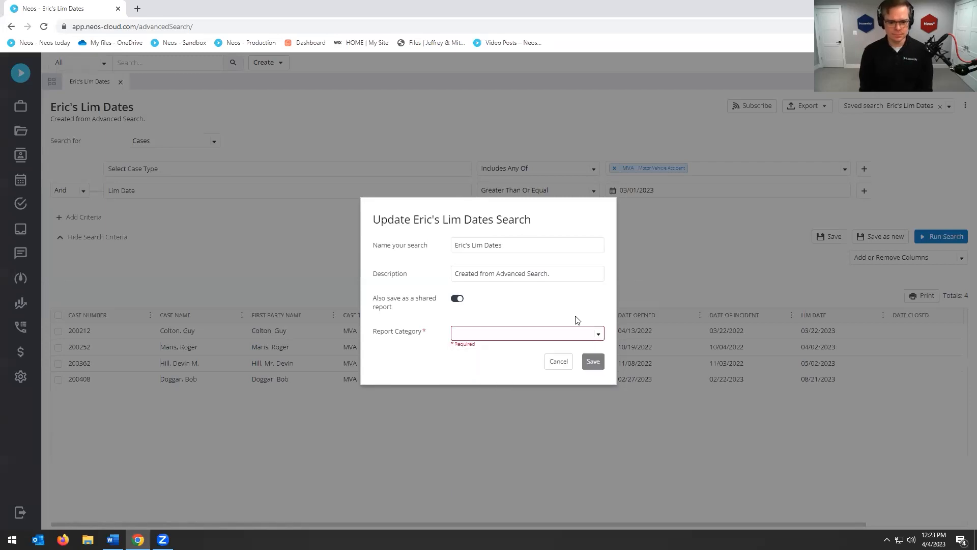
pyautogui.click(560, 362)
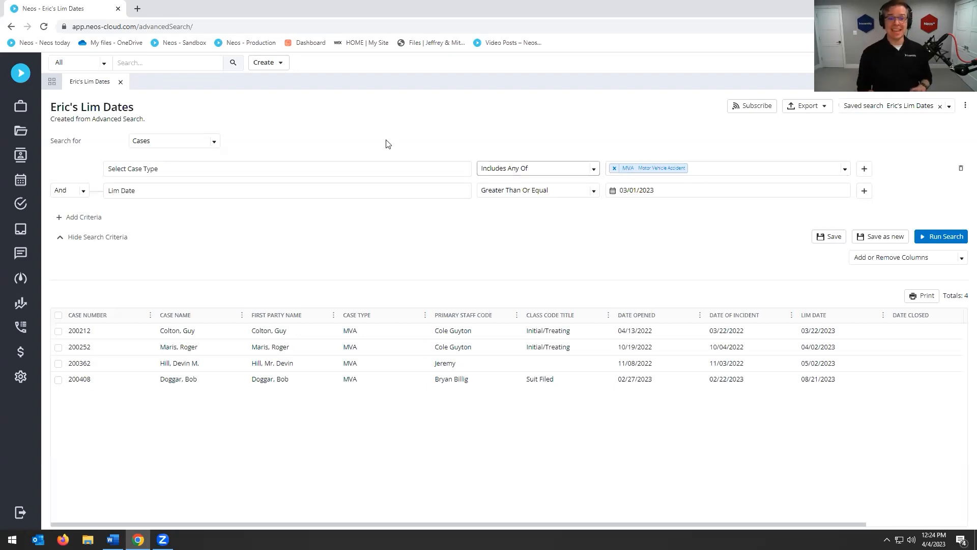
# - Close the saved search, start a fresh Advanced Search for cases and remove the First Party Name criterion
pyautogui.click(121, 83)
pyautogui.click(153, 63)
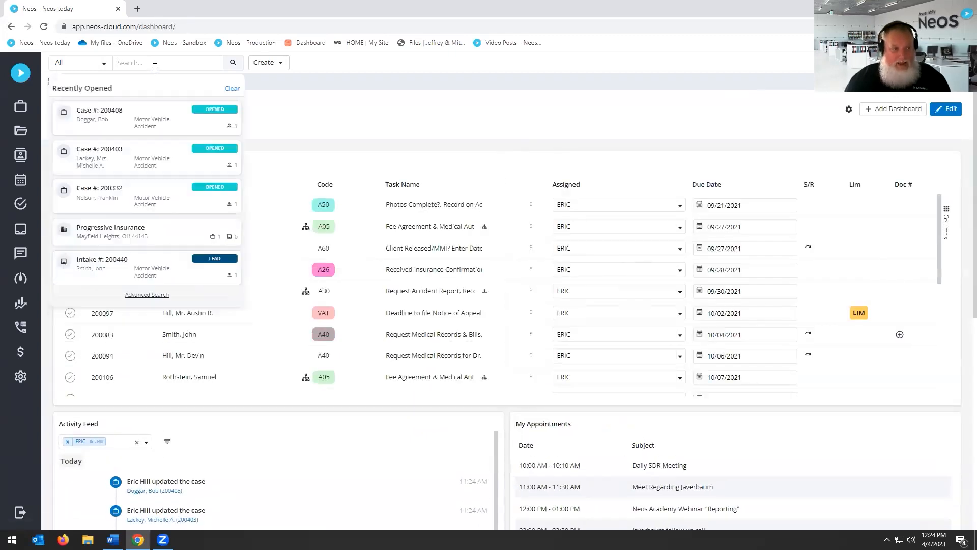
pyautogui.click(147, 295)
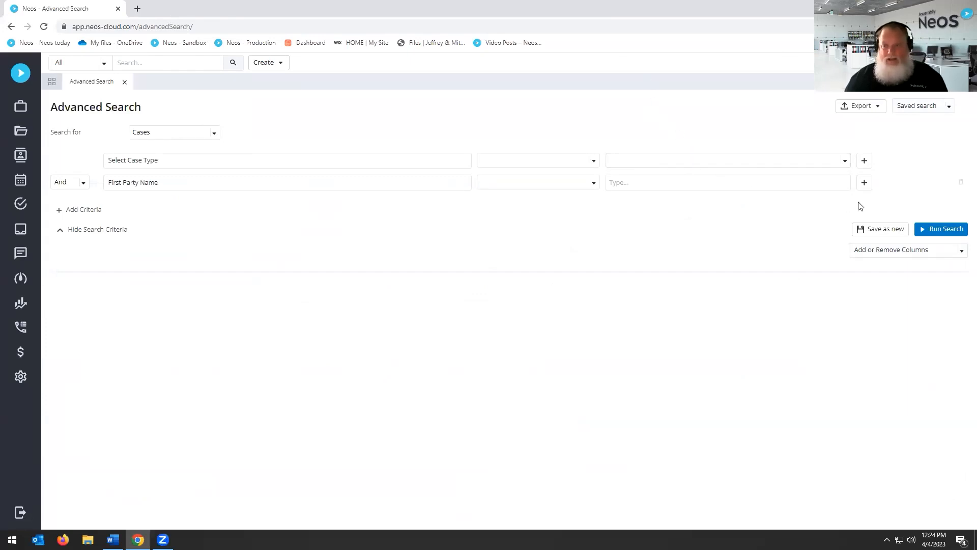
pyautogui.click(961, 182)
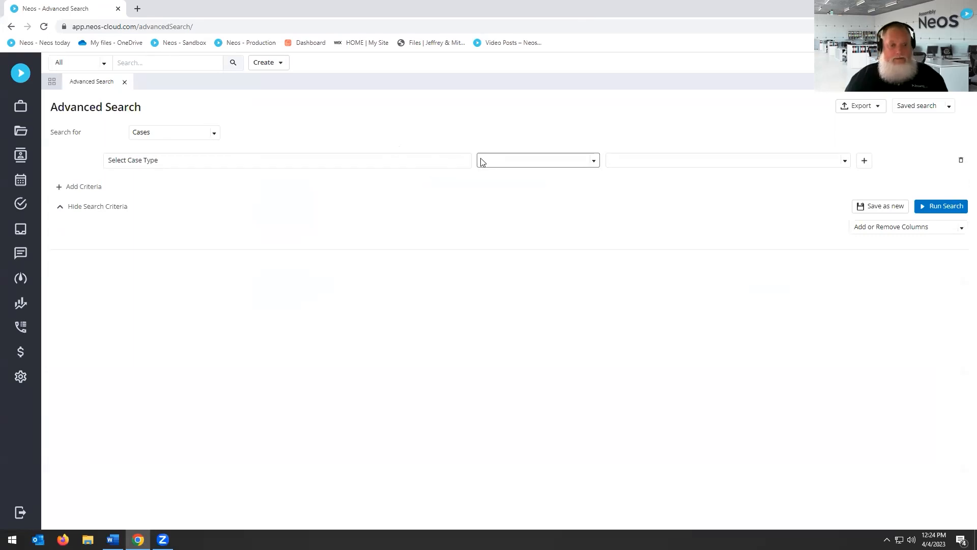
# - Find the staff fields and set the criterion to Case Staff Assigned - Any > Staff > Select Staff
pyautogui.click(407, 162)
pyautogui.write('Staff')
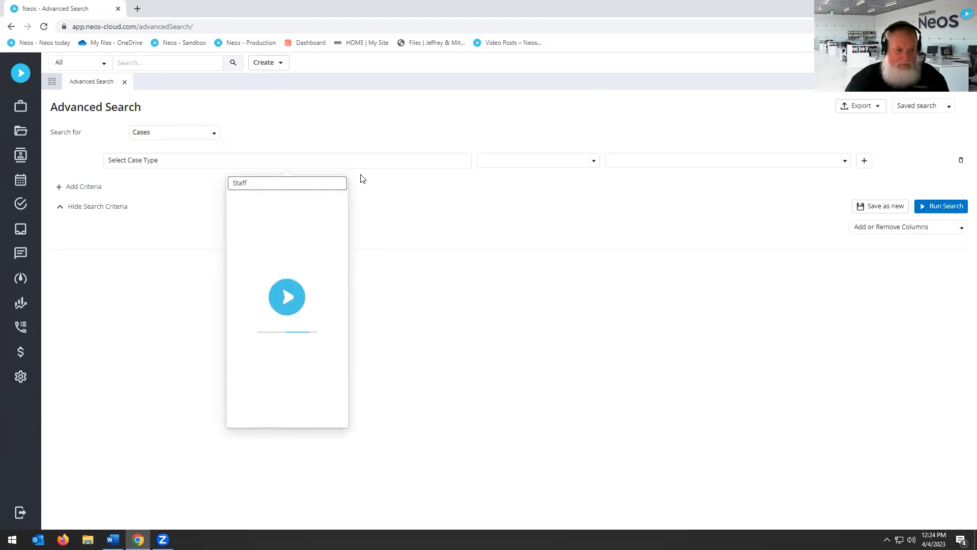
pyautogui.click(191, 205)
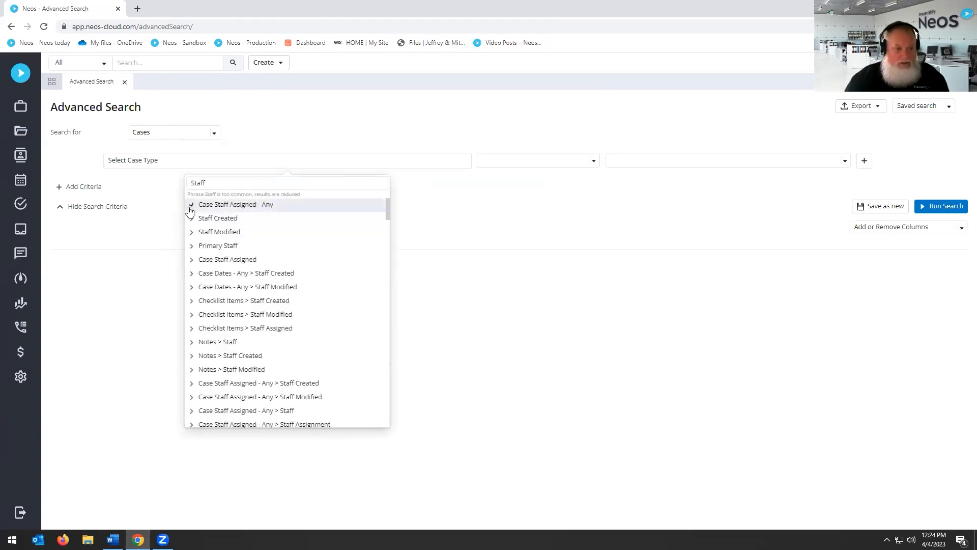
pyautogui.click(202, 246)
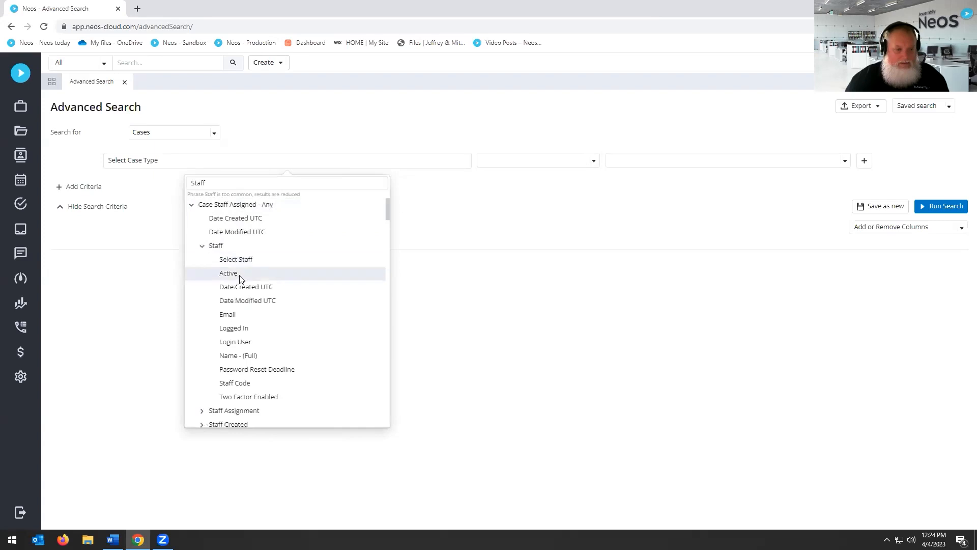
pyautogui.click(237, 262)
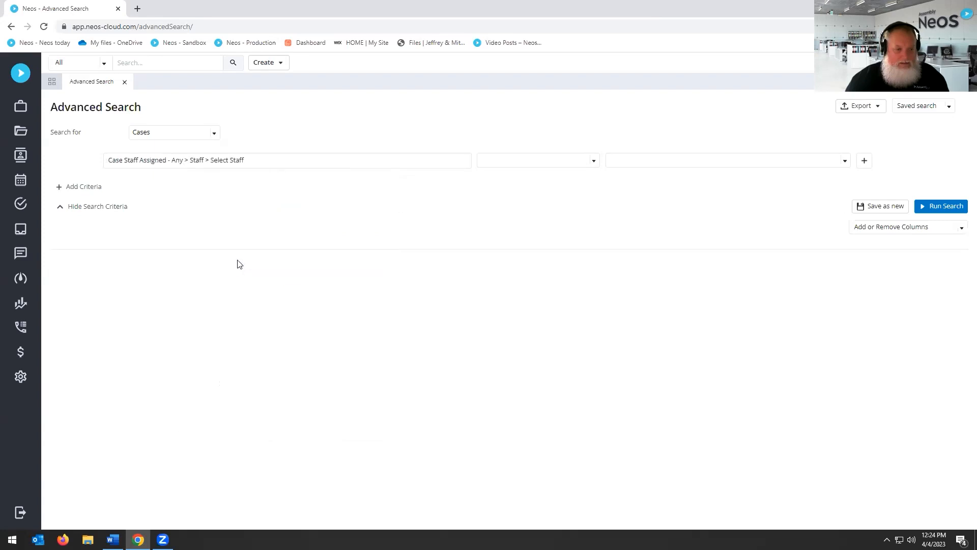
# - Set the staff criterion to Equal the chosen staff member's full name and run the search
pyautogui.click(596, 161)
pyautogui.click(596, 161)
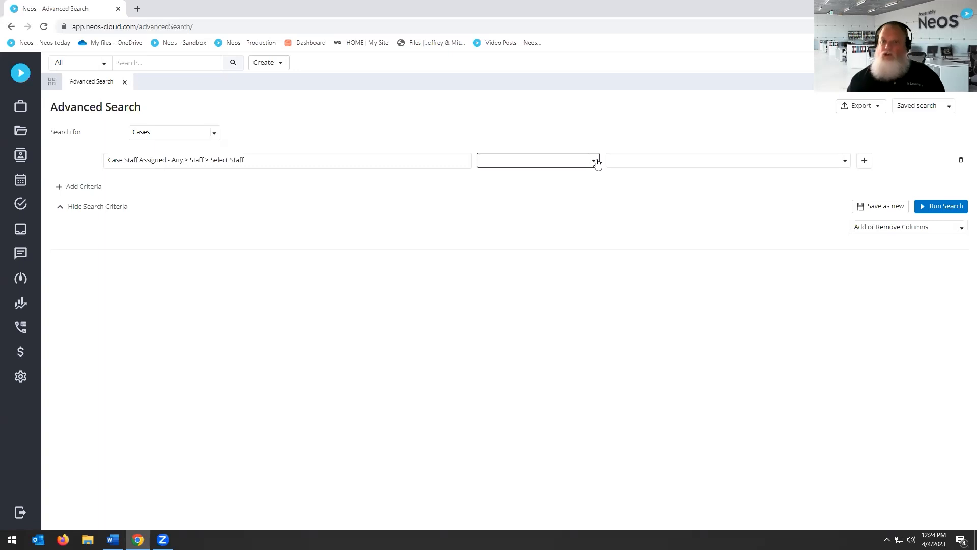
pyautogui.click(594, 161)
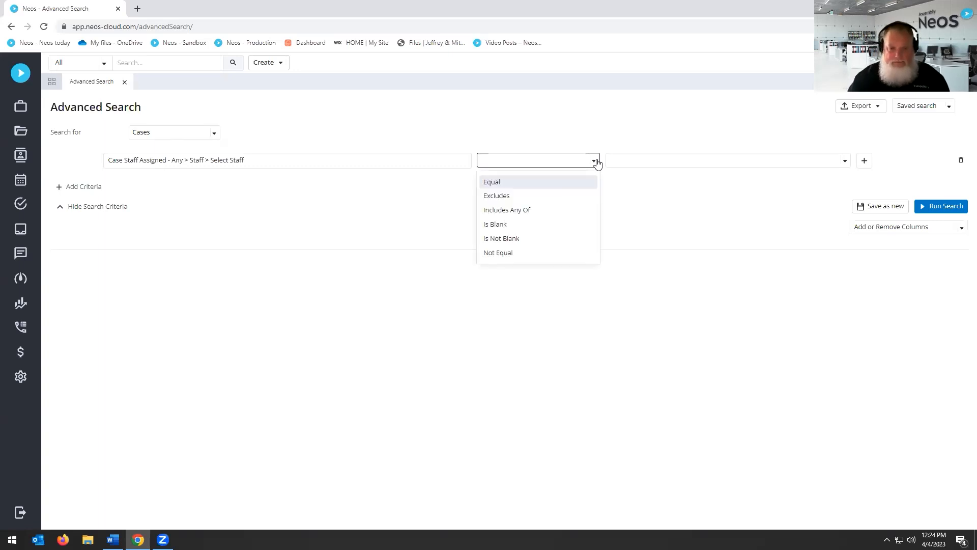
pyautogui.click(553, 187)
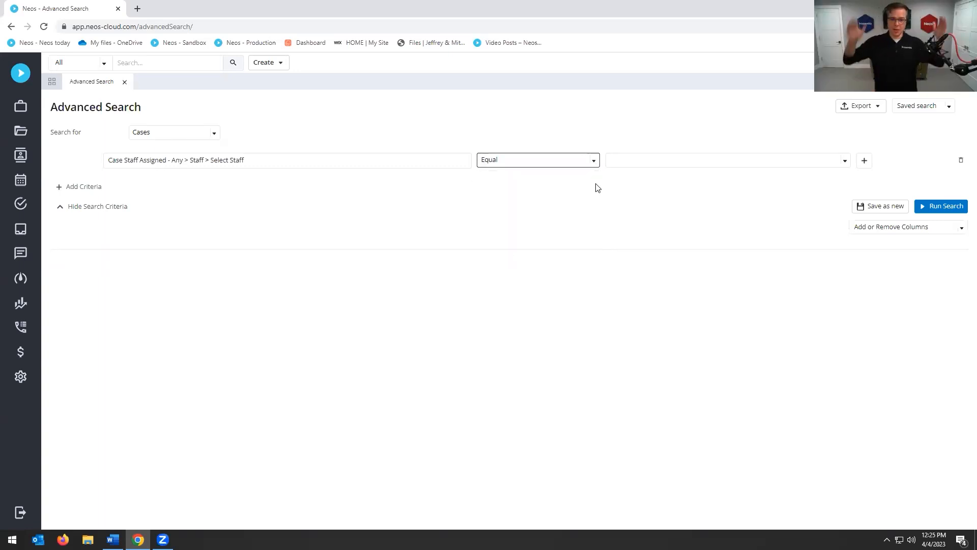
pyautogui.click(843, 163)
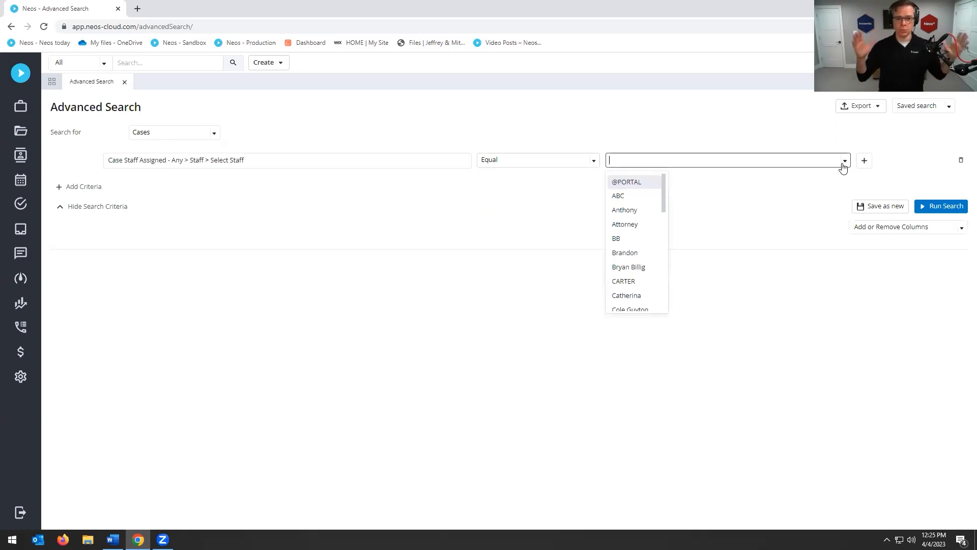
pyautogui.click(622, 272)
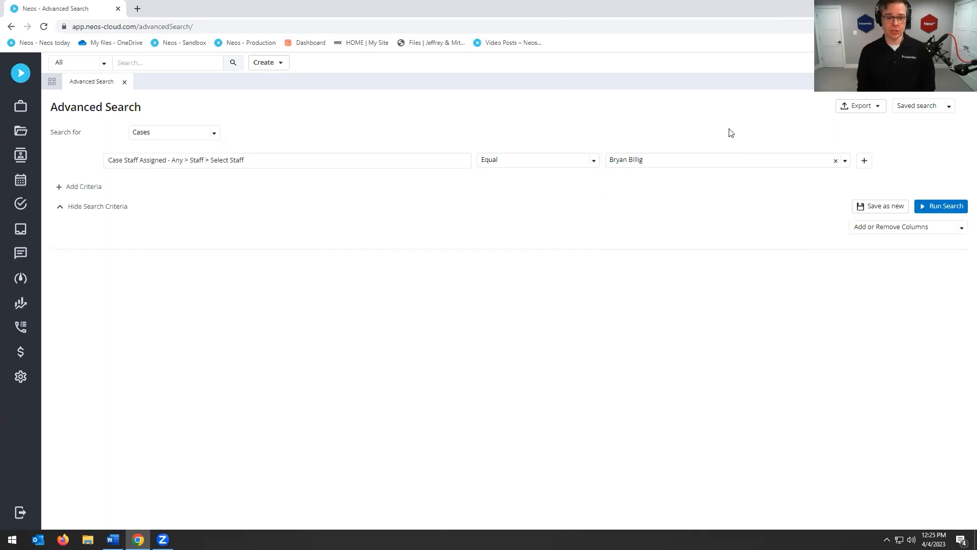
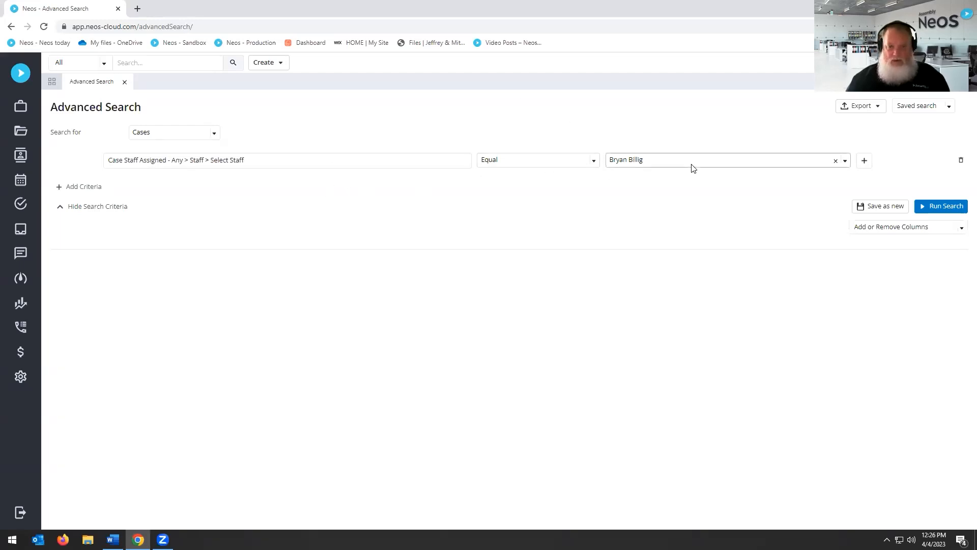
pyautogui.click(947, 207)
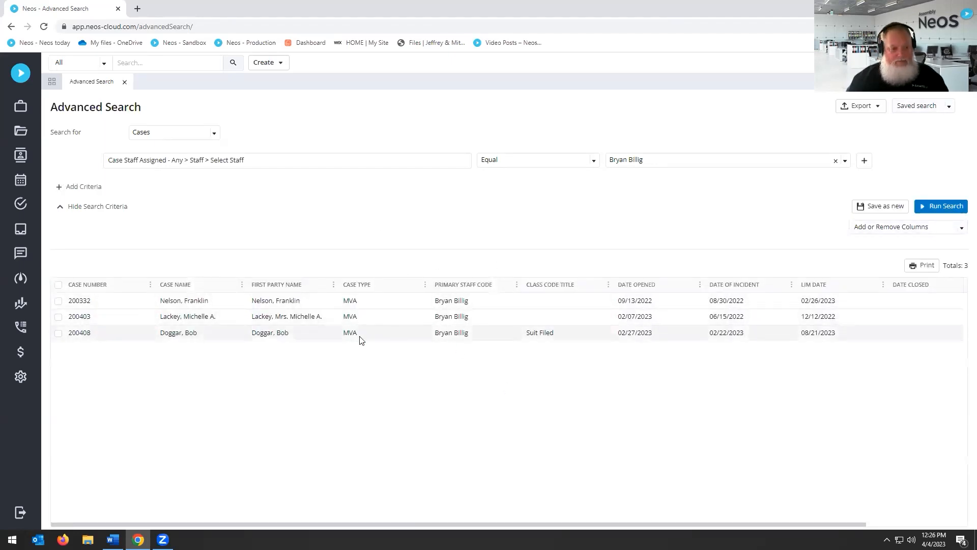
# - Select all found cases for bulk editing and load the (CS) Attorney field for the update
pyautogui.click(58, 285)
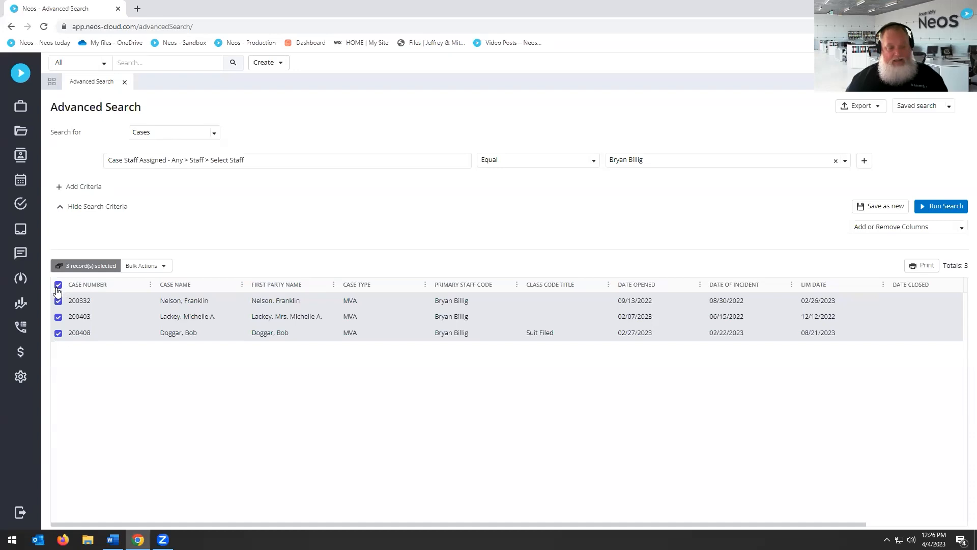
pyautogui.click(159, 269)
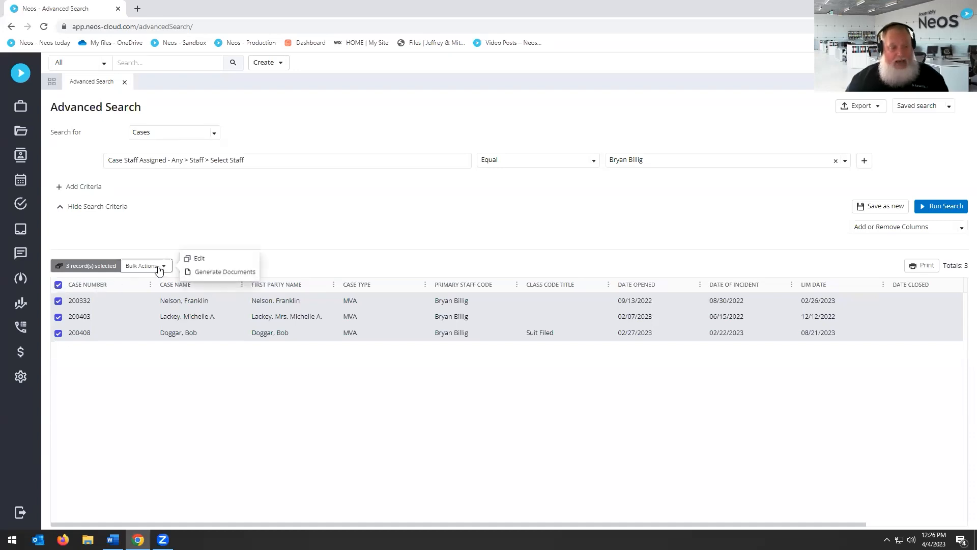
pyautogui.click(199, 258)
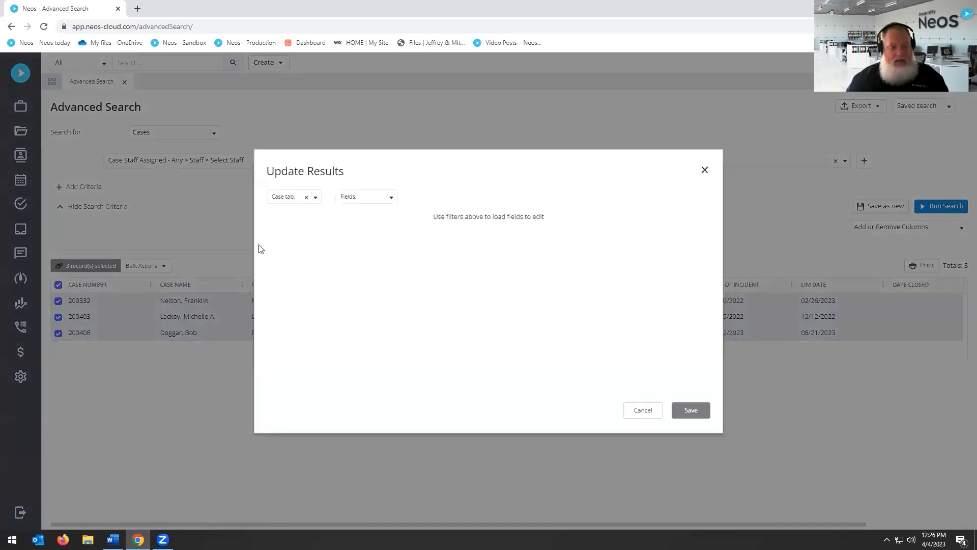
pyautogui.click(396, 199)
pyautogui.scroll(-10, 396, 252)
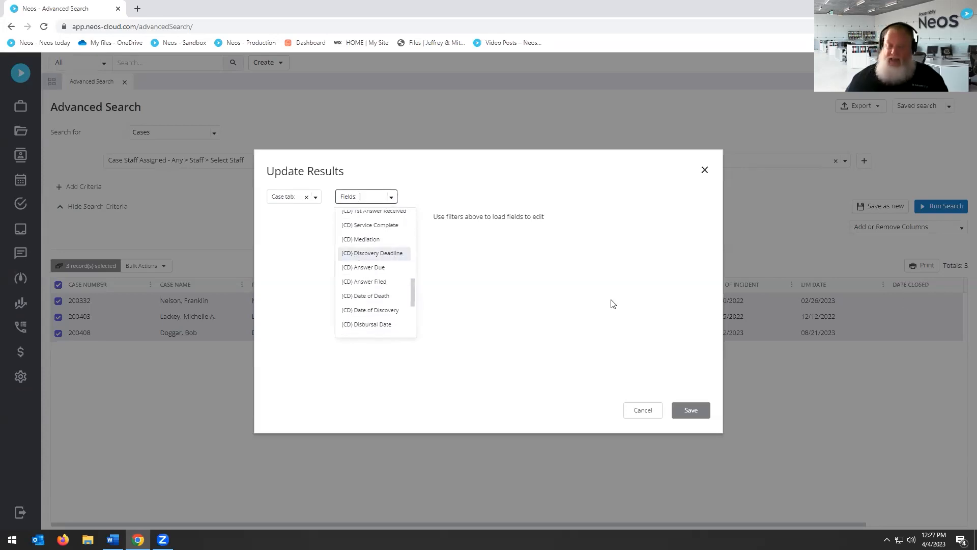
pyautogui.scroll(-3, 372, 270)
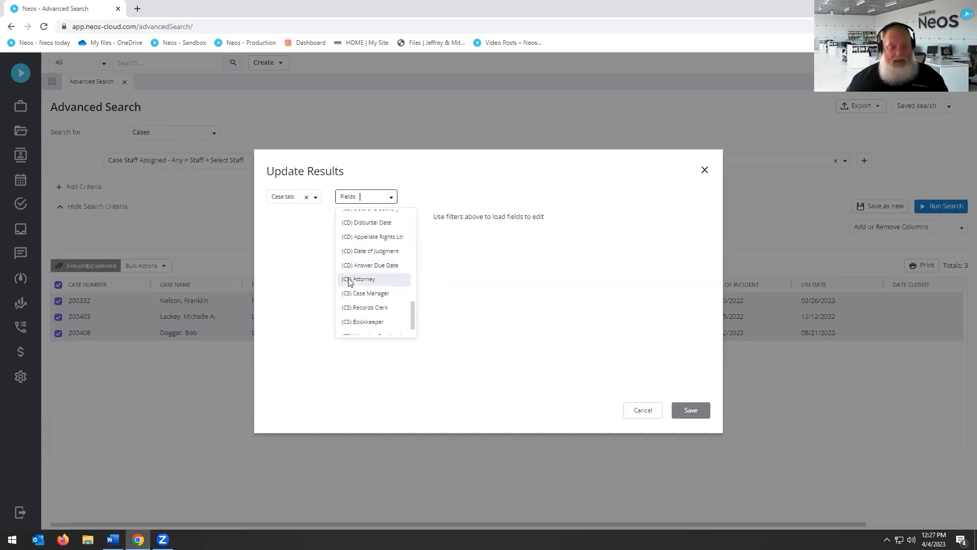
pyautogui.click(364, 281)
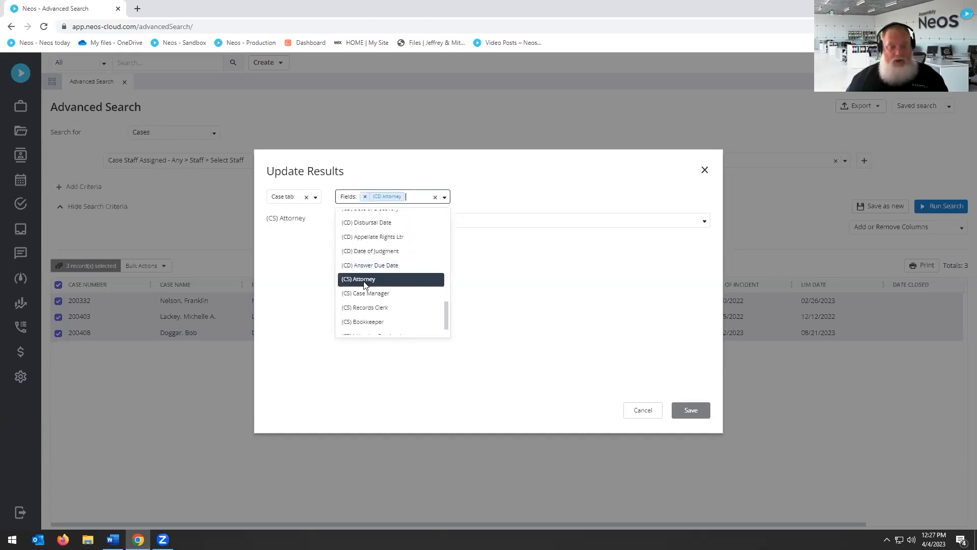
# - Assign a different staff member as (CS) Attorney on the selected cases and save the bulk update
pyautogui.click(564, 296)
pyautogui.click(602, 220)
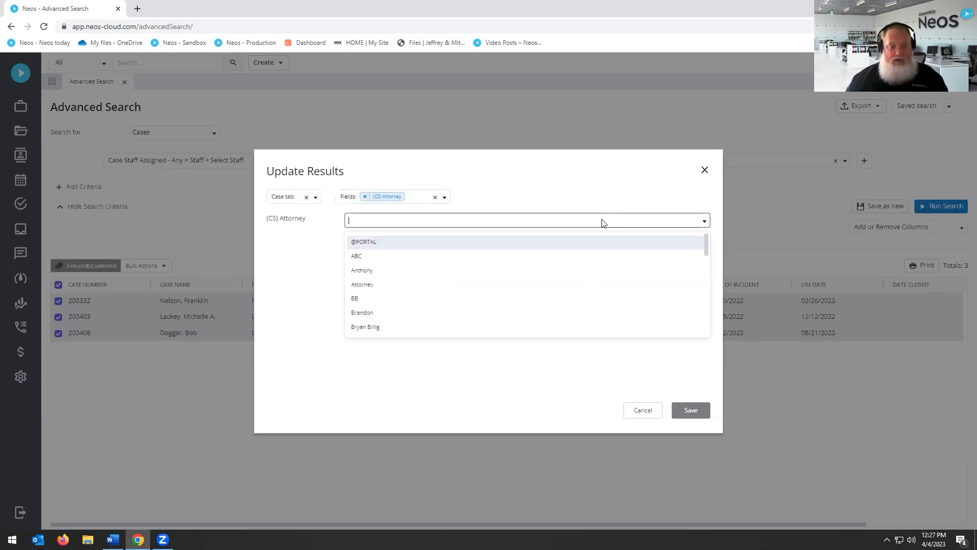
pyautogui.scroll(-5, 432, 301)
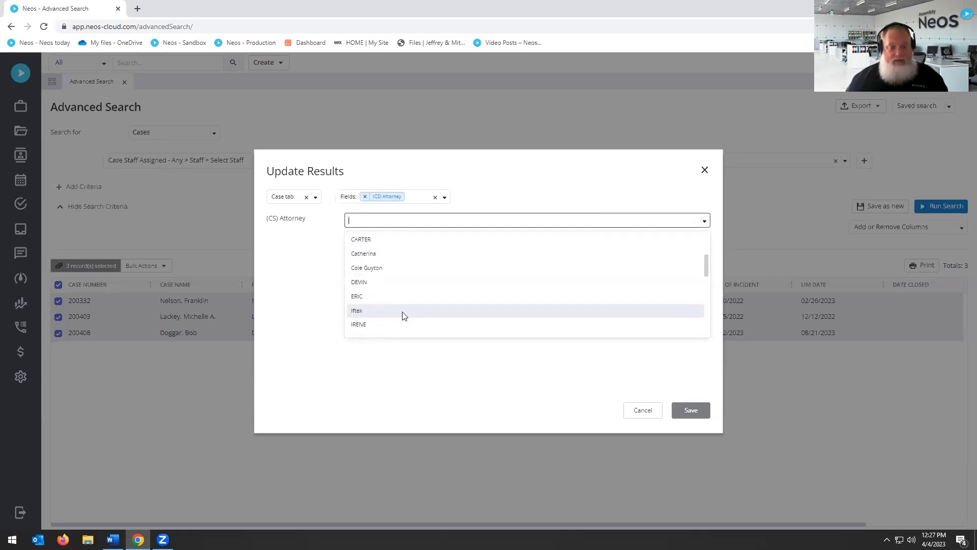
pyautogui.click(385, 301)
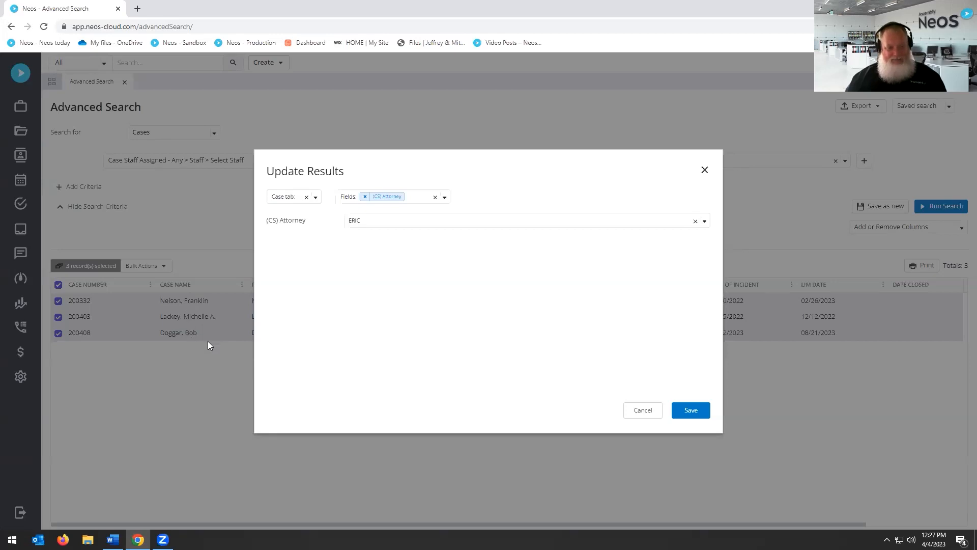
pyautogui.click(692, 411)
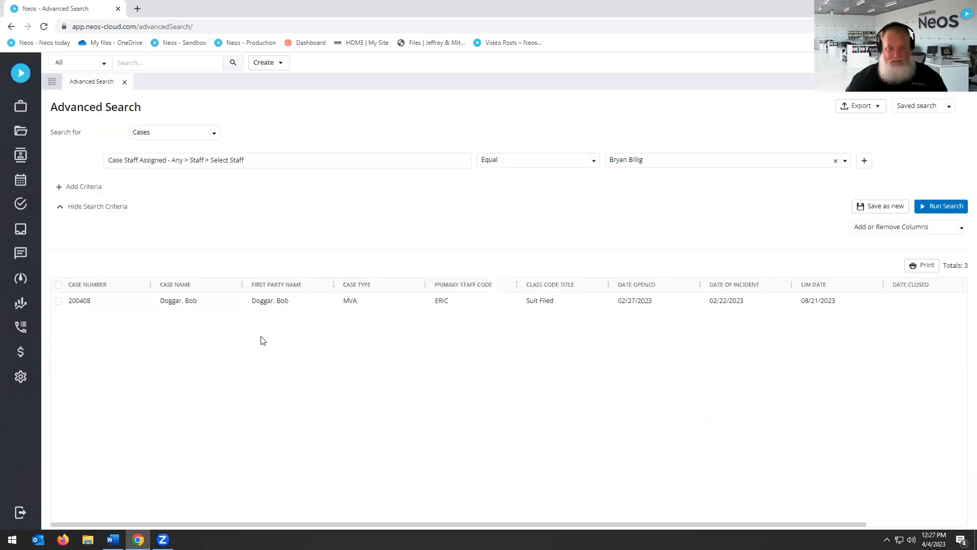
# - Rerun the search for the newly assigned attorney and look through the resulting cases for the reassigned ones
pyautogui.click(705, 161)
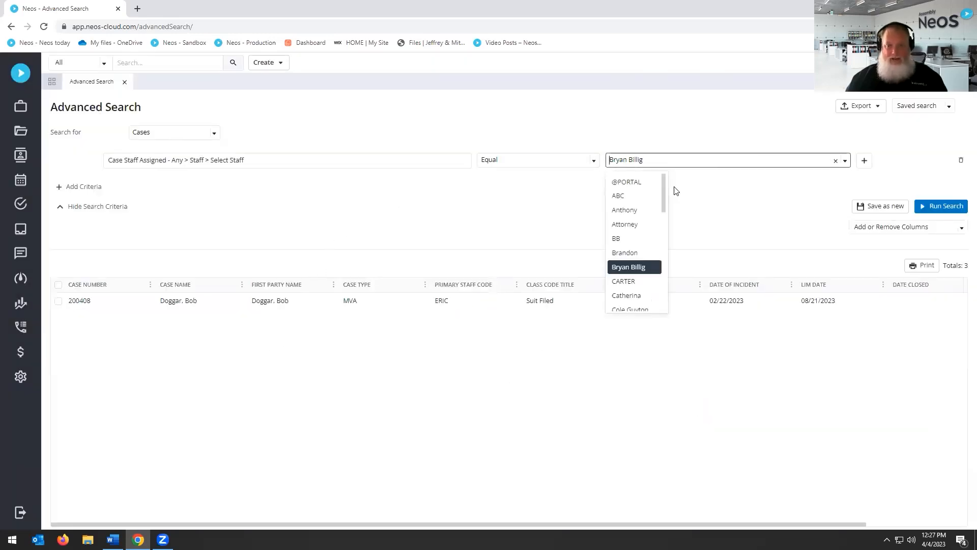
pyautogui.scroll(-3, 649, 241)
pyautogui.click(636, 236)
pyautogui.click(932, 206)
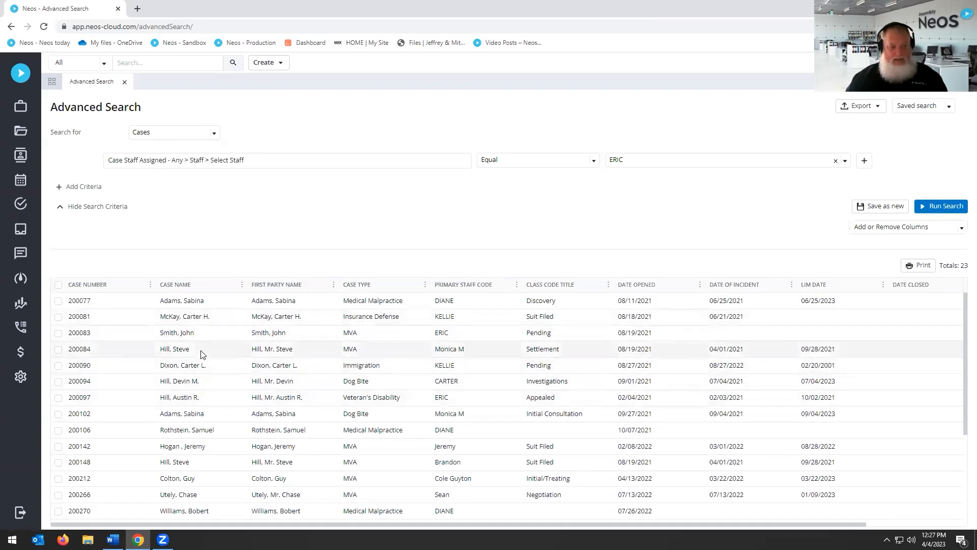
pyautogui.scroll(-3, 213, 413)
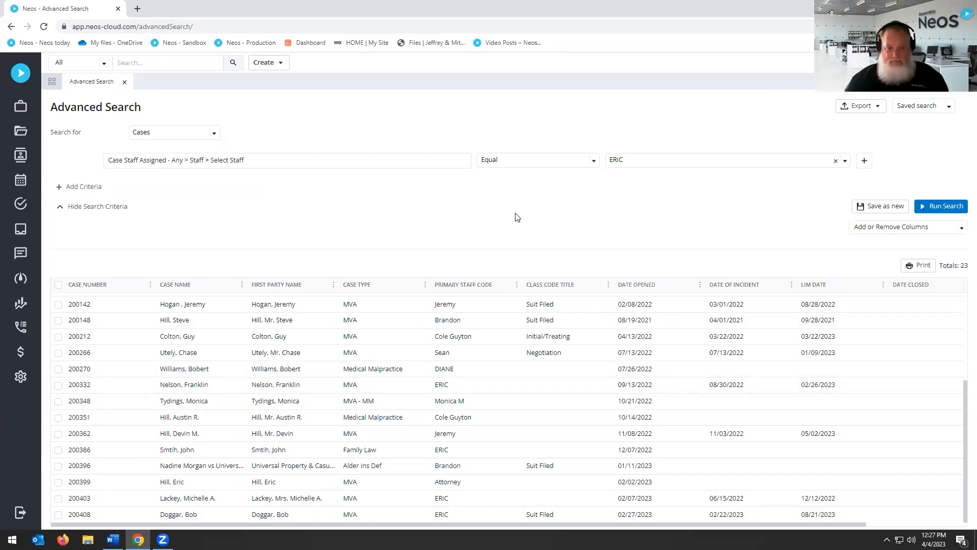
# - Switch the staff criterion back to the original staff member and run the search again
pyautogui.click(844, 162)
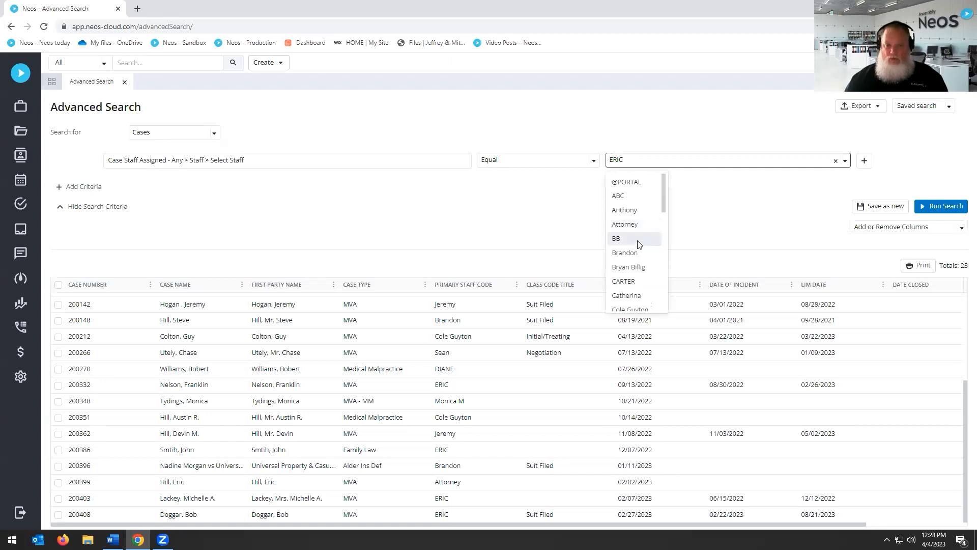
pyautogui.click(627, 266)
pyautogui.click(947, 207)
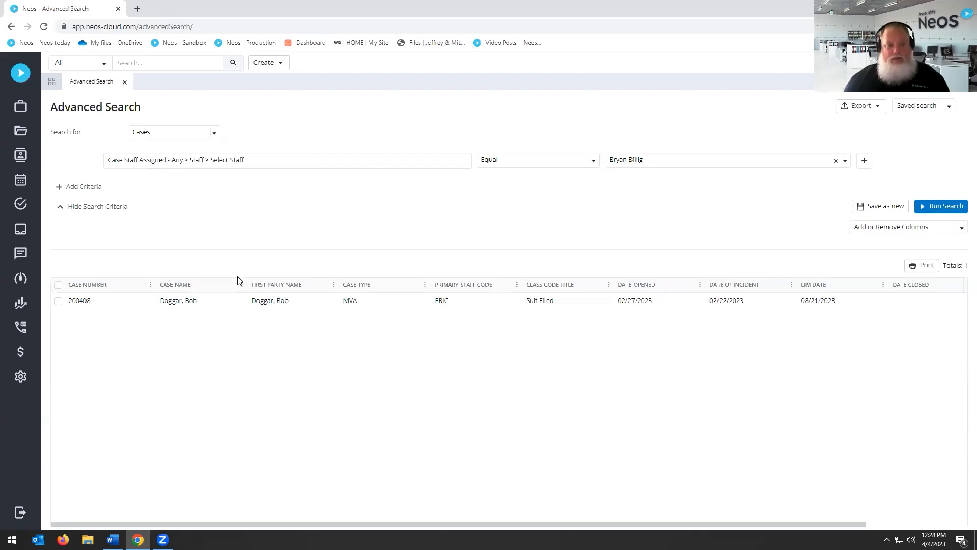
# - Change the staff criterion to the new attorney once more and rerun the search
pyautogui.click(844, 161)
pyautogui.scroll(-2, 644, 240)
pyautogui.click(619, 236)
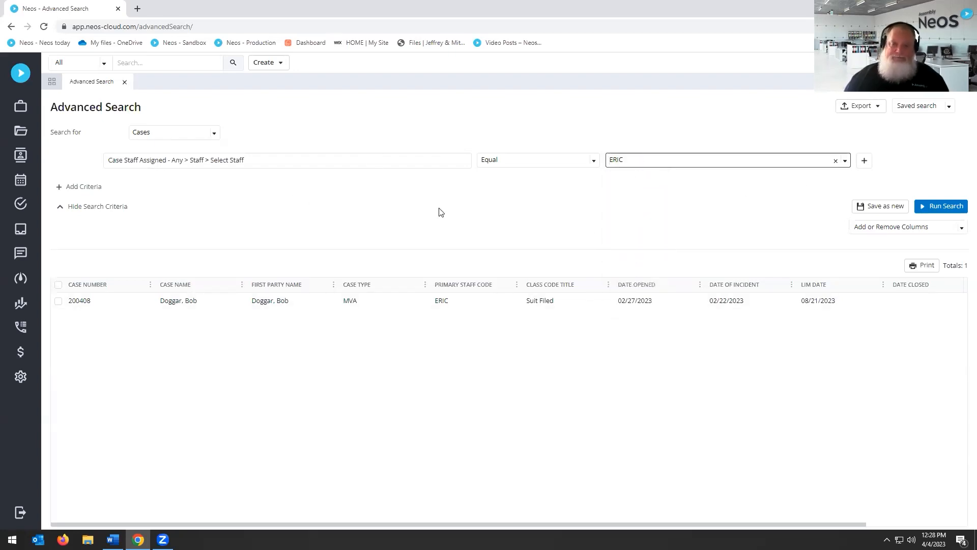
pyautogui.click(939, 206)
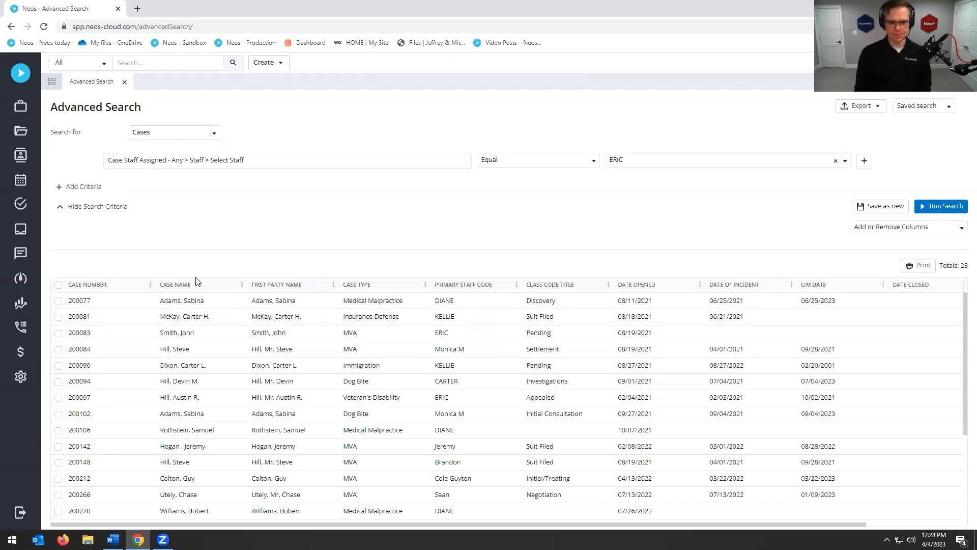
# - Open the Permission Groups settings and display the Other Permissions of the Legal Assistant group
pyautogui.click(20, 379)
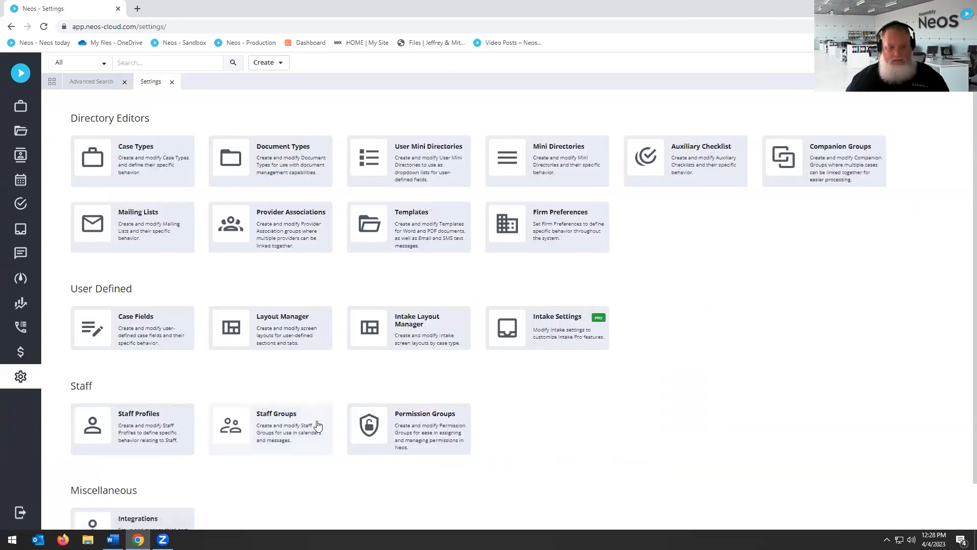
pyautogui.click(405, 430)
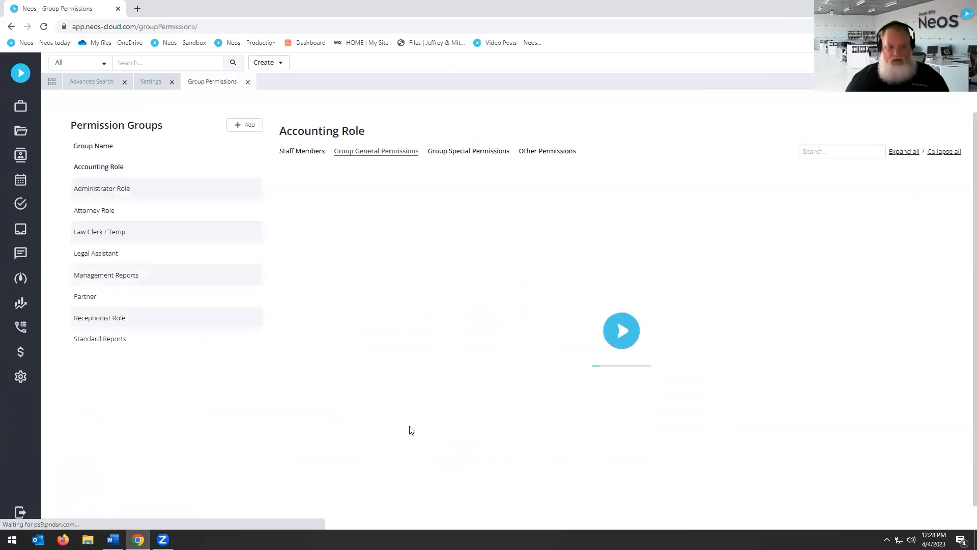
pyautogui.click(148, 189)
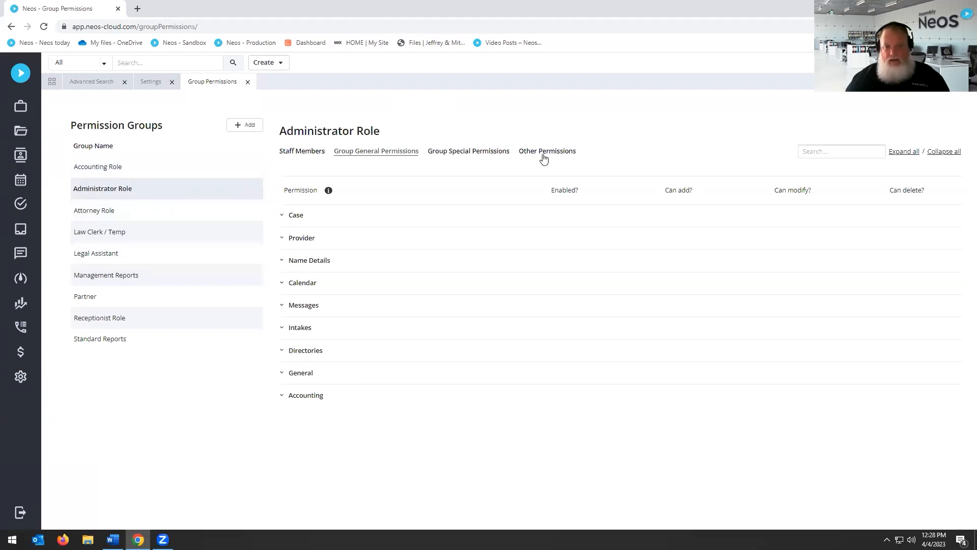
pyautogui.moveTo(542, 159); pyautogui.dragTo(713, 152)
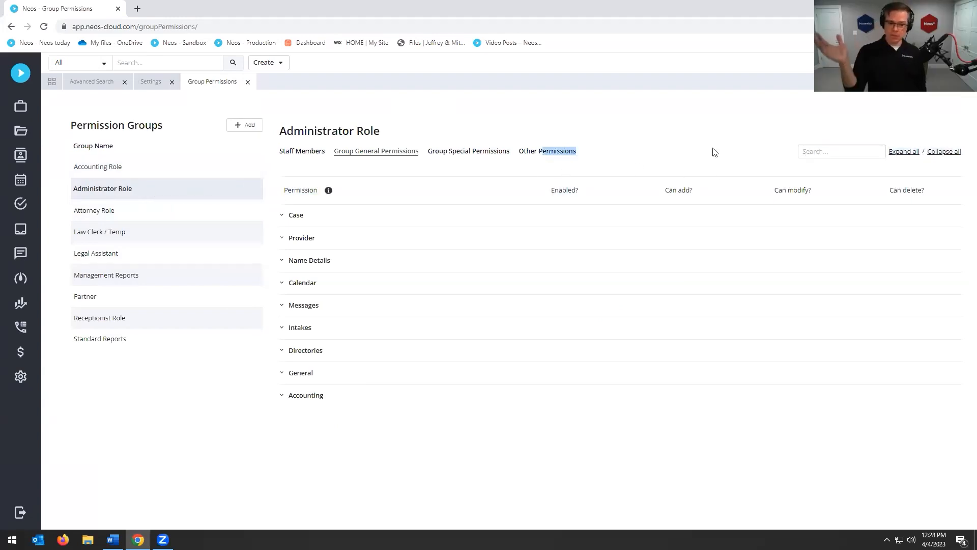
pyautogui.click(104, 217)
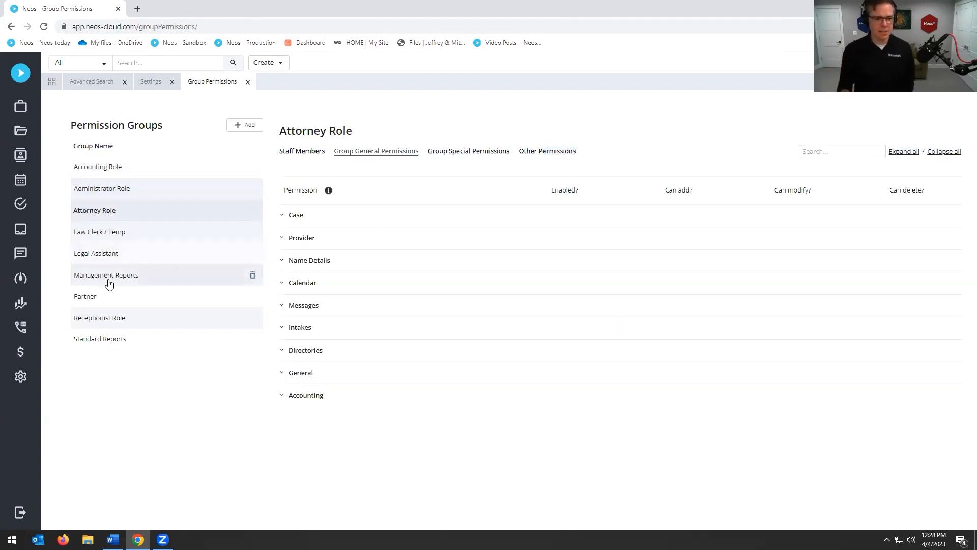
pyautogui.click(103, 255)
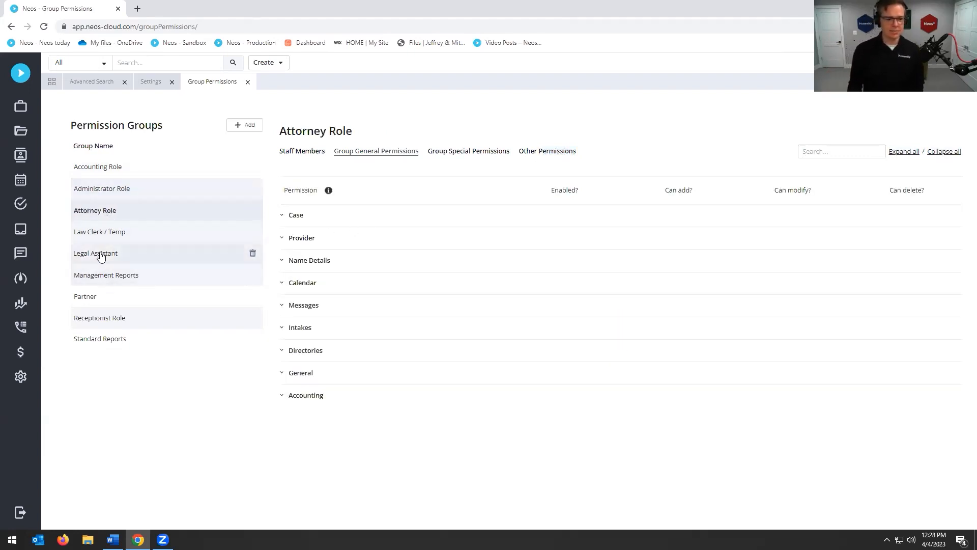
pyautogui.click(543, 157)
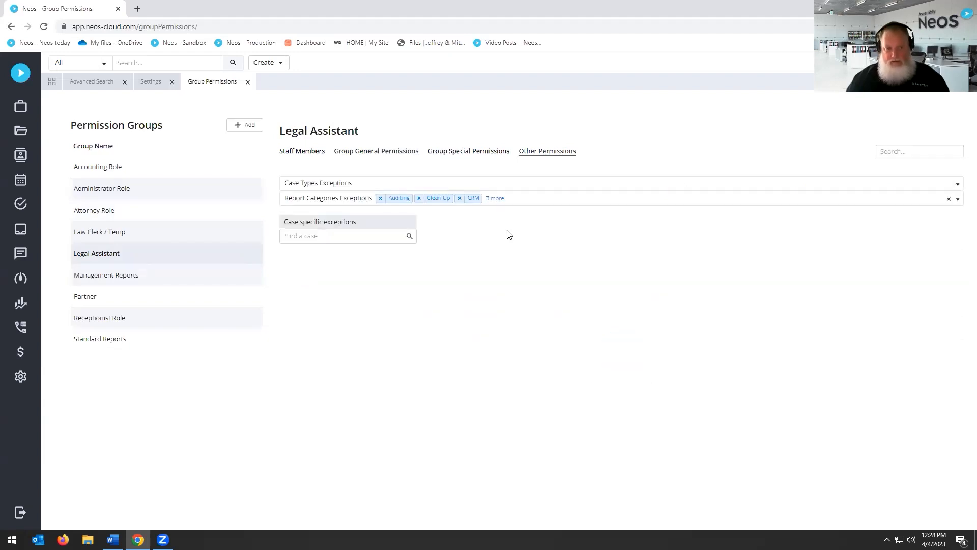
# - Remove CRM from the Legal Assistant group's report category exceptions, and switch to the group's special permissions
pyautogui.click(460, 197)
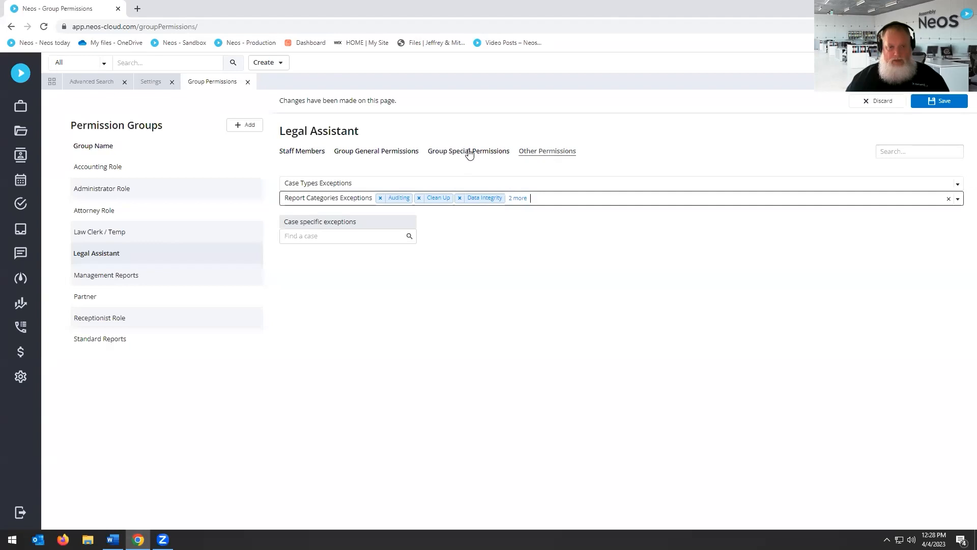
pyautogui.click(467, 153)
pyautogui.click(564, 316)
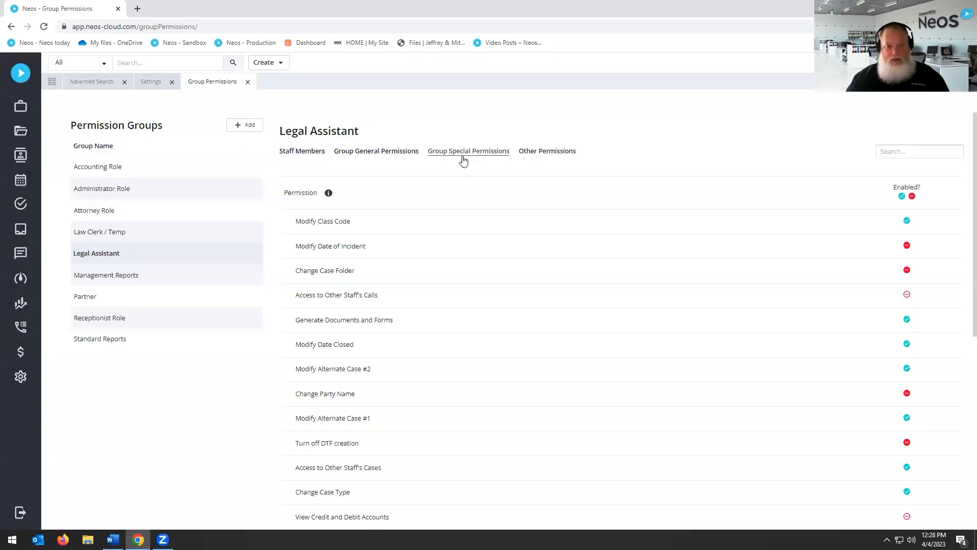
# - Disable the Update Multiple Cases permission for the Legal Assistant group and save the change
pyautogui.scroll(-6, 449, 289)
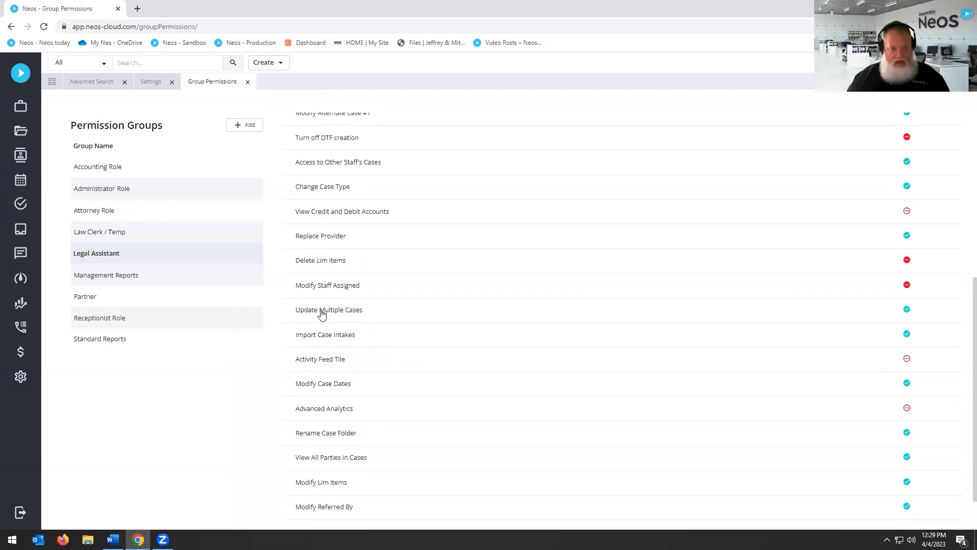
pyautogui.click(907, 309)
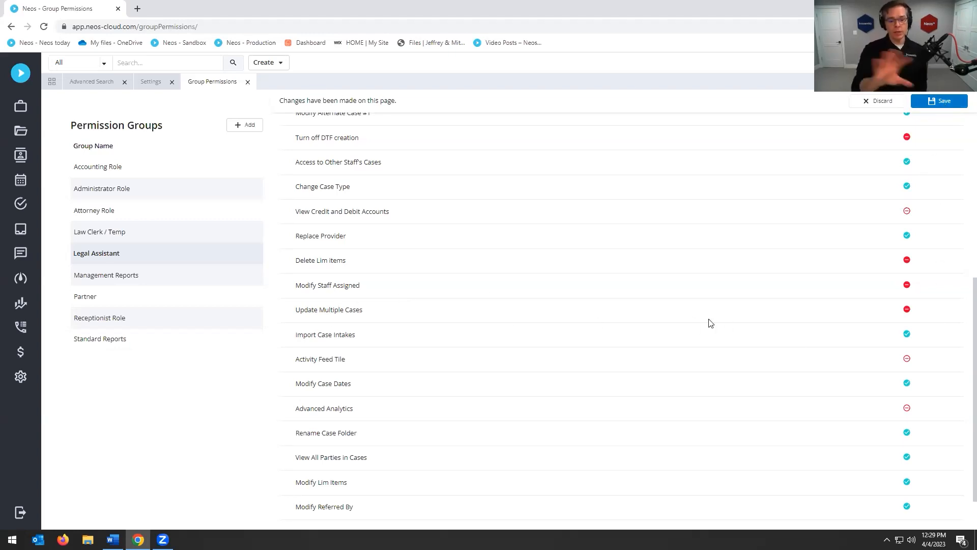
pyautogui.click(950, 105)
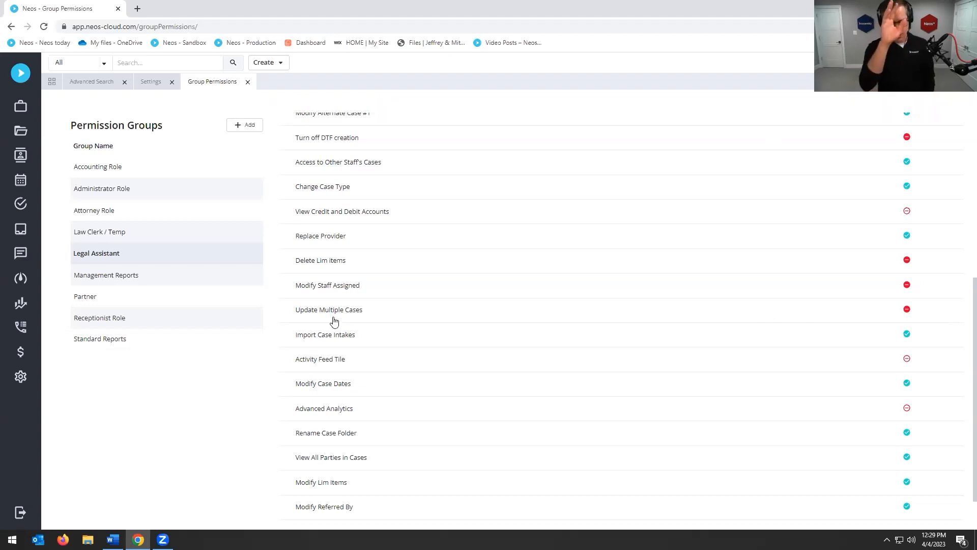
# - Close the Group Permissions and Settings pages to return to the Advanced Search results
pyautogui.scroll(6, 471, 327)
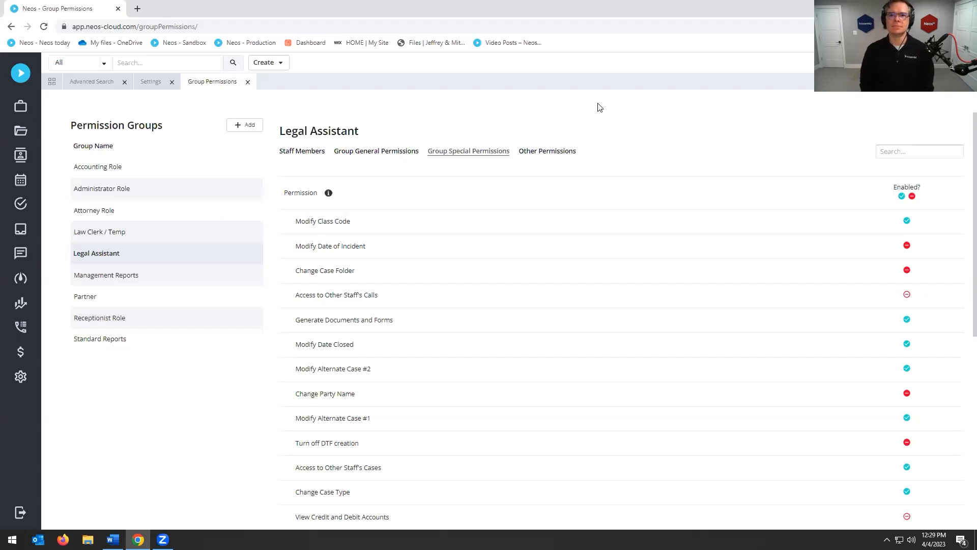
pyautogui.click(248, 82)
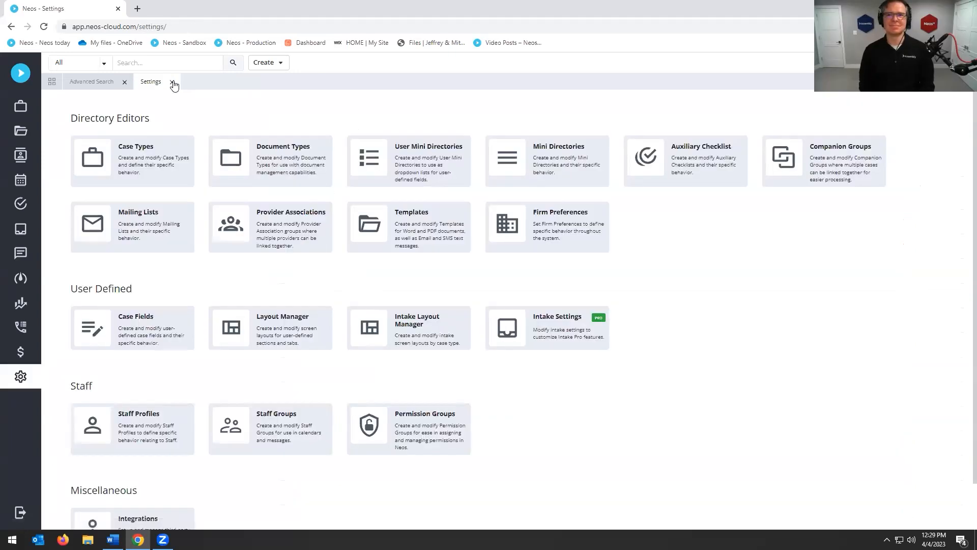
pyautogui.click(171, 83)
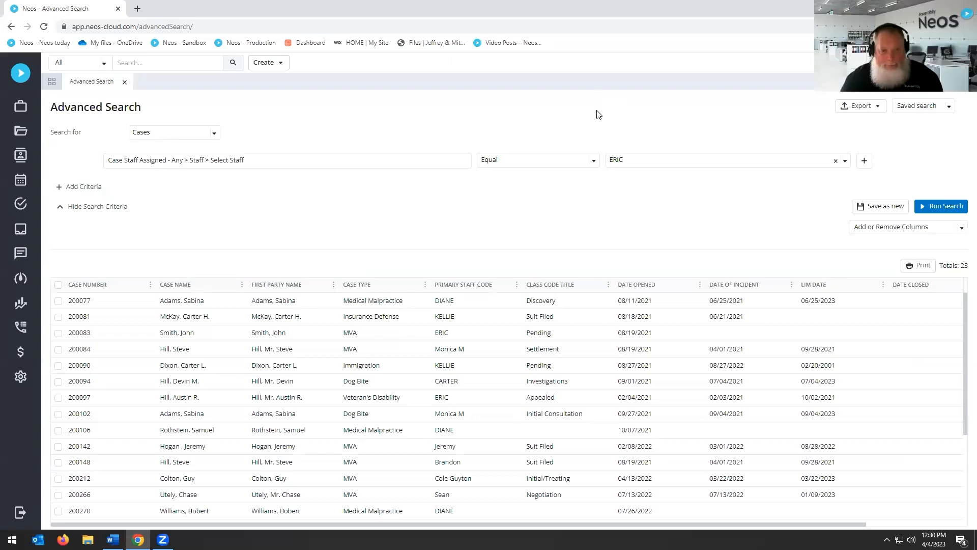
pyautogui.click(447, 162)
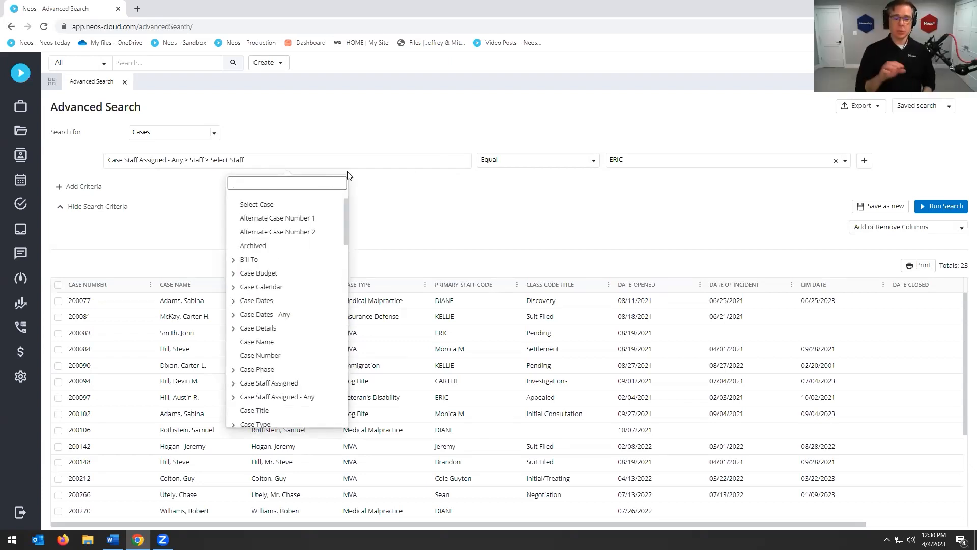
pyautogui.click(454, 110)
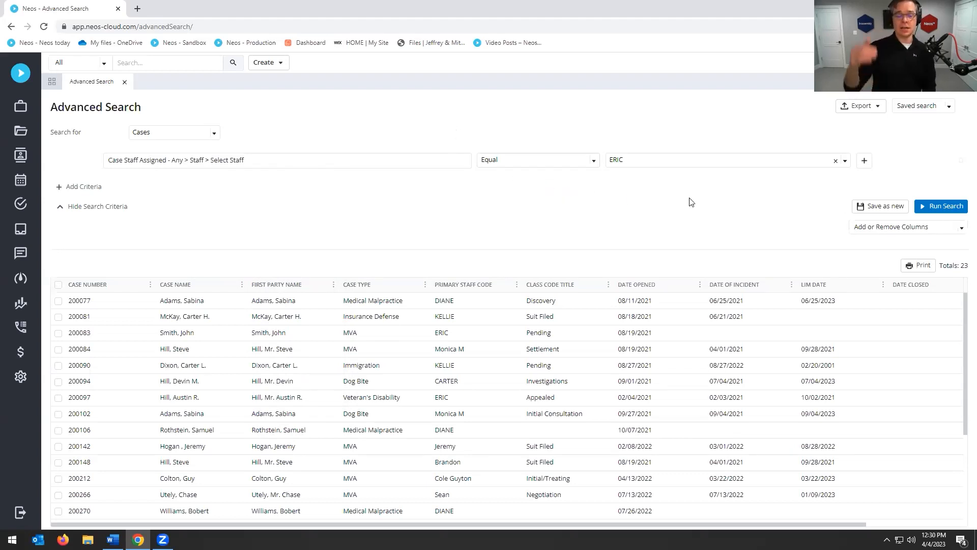
pyautogui.click(864, 160)
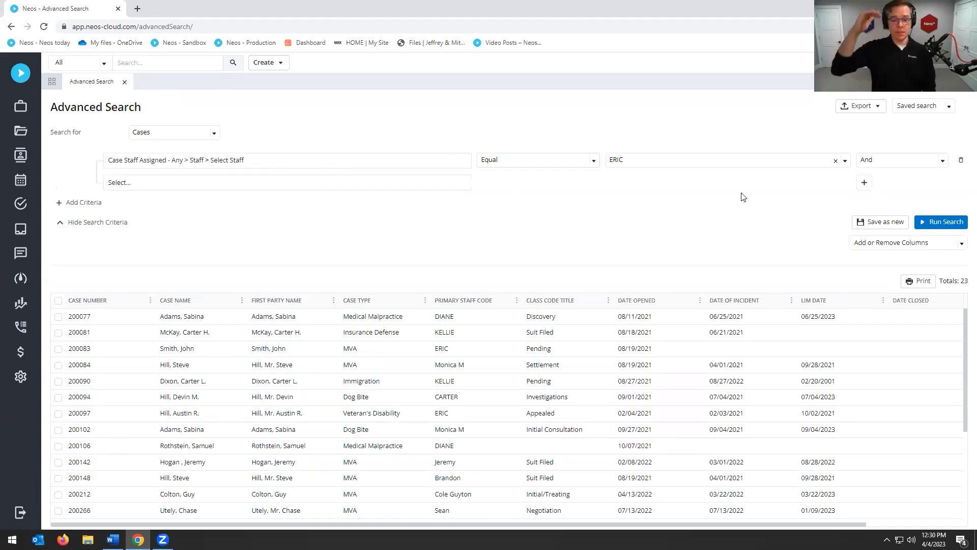
pyautogui.click(270, 185)
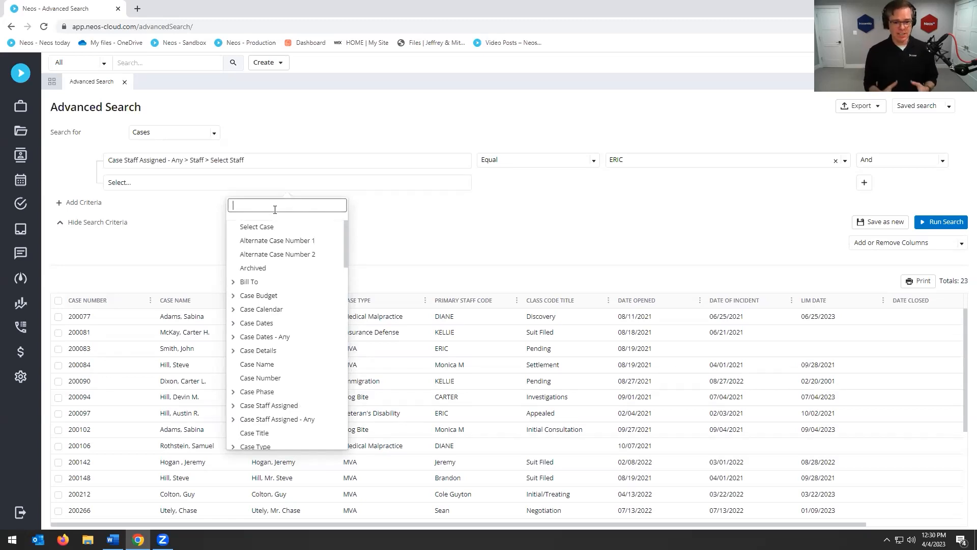
pyautogui.click(606, 224)
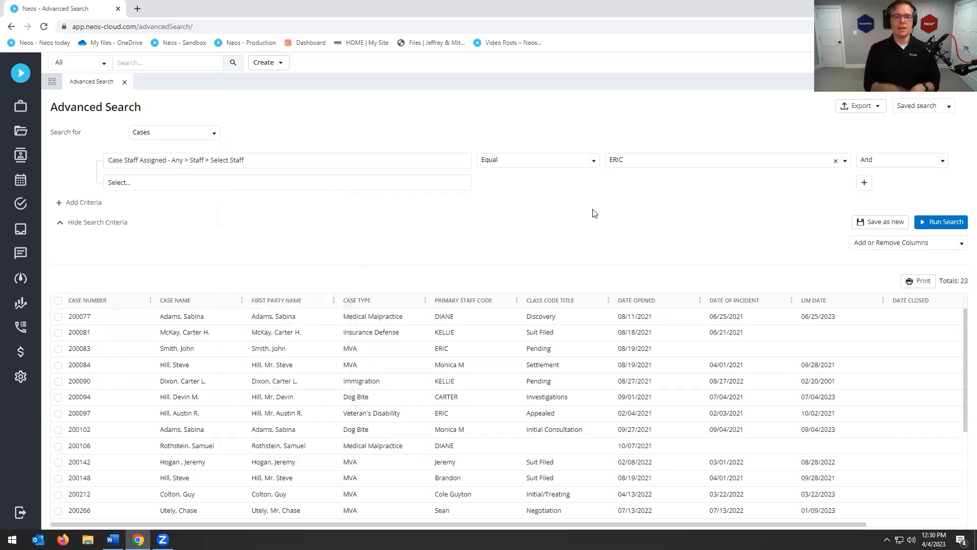
pyautogui.click(958, 182)
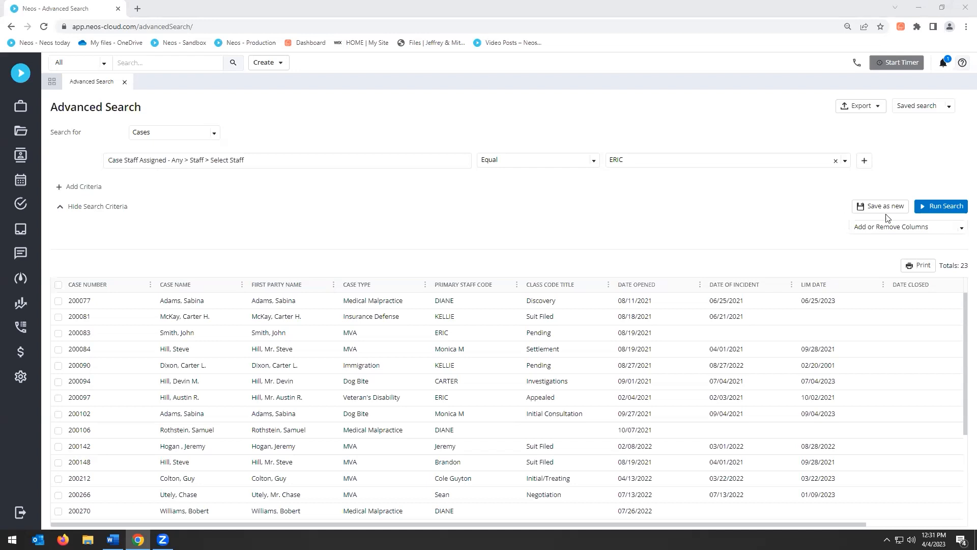
pyautogui.click(458, 121)
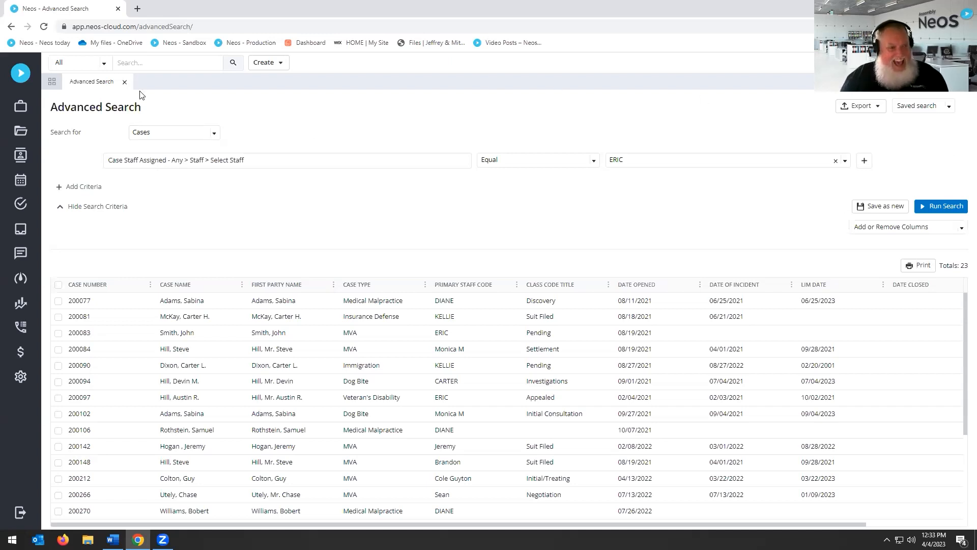
# - Close Advanced Search and look through the My Checklist tile on the Neos Today dashboard
pyautogui.click(125, 83)
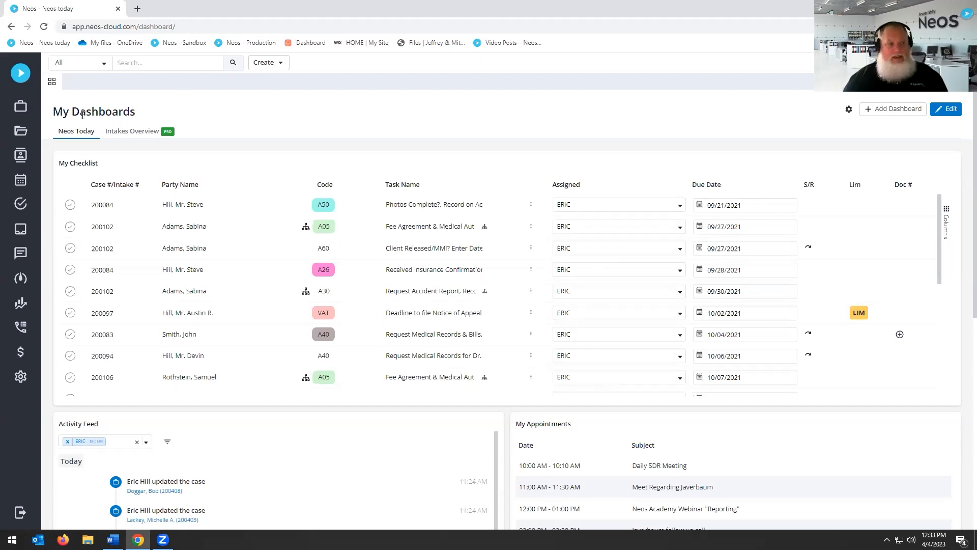
pyautogui.scroll(-2, 223, 325)
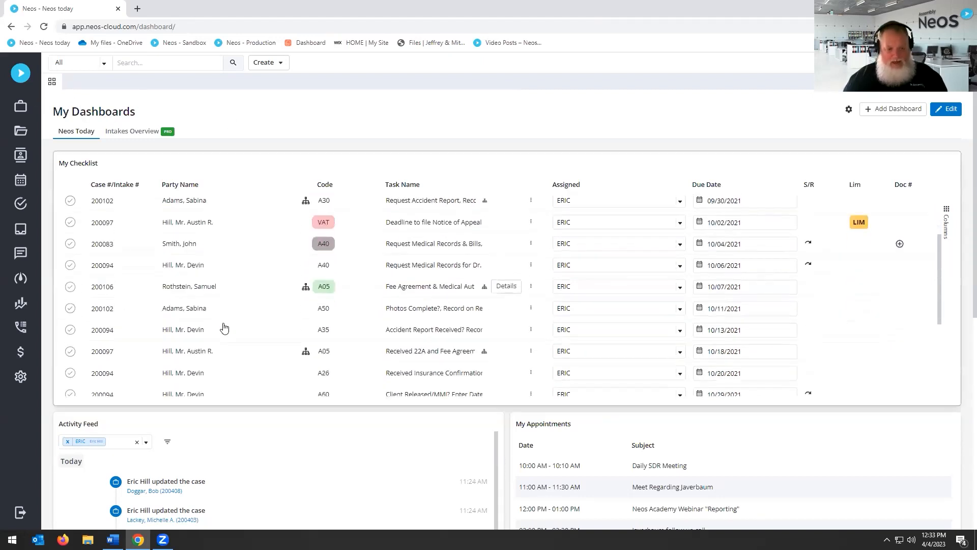
pyautogui.scroll(2, 315, 239)
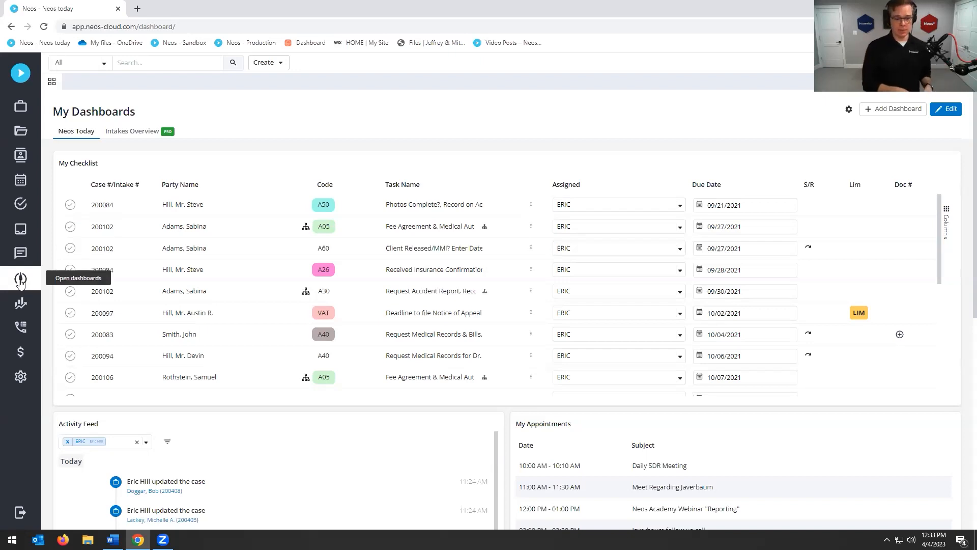
# - Open the Dashboard List, look through the existing dashboards, and close the list again
pyautogui.click(20, 280)
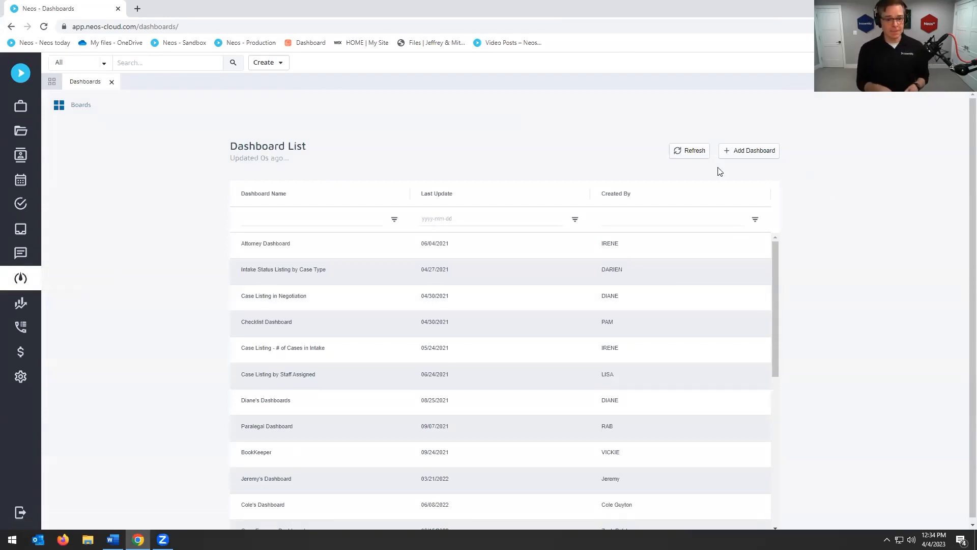
pyautogui.scroll(-3, 458, 265)
pyautogui.scroll(-2, 443, 273)
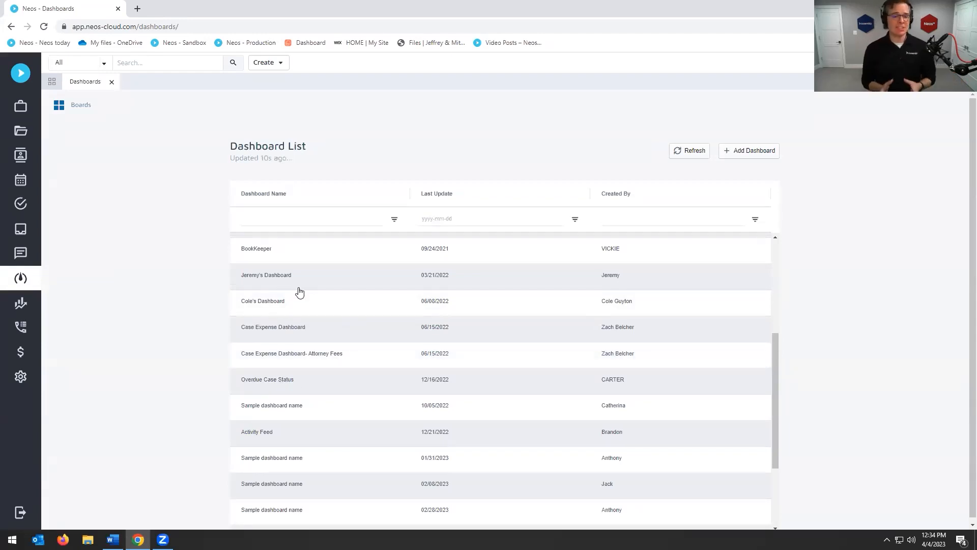
pyautogui.scroll(1, 299, 292)
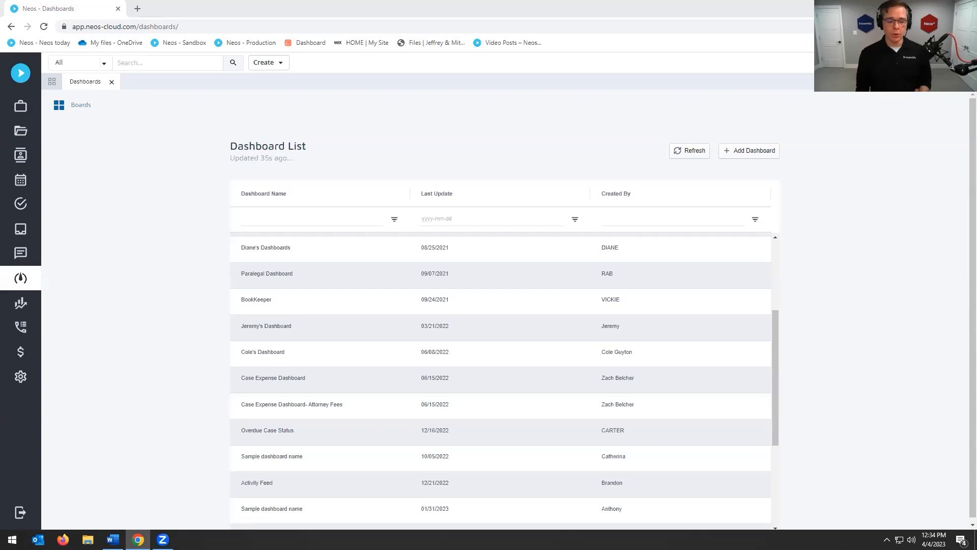
pyautogui.click(249, 219)
pyautogui.click(188, 214)
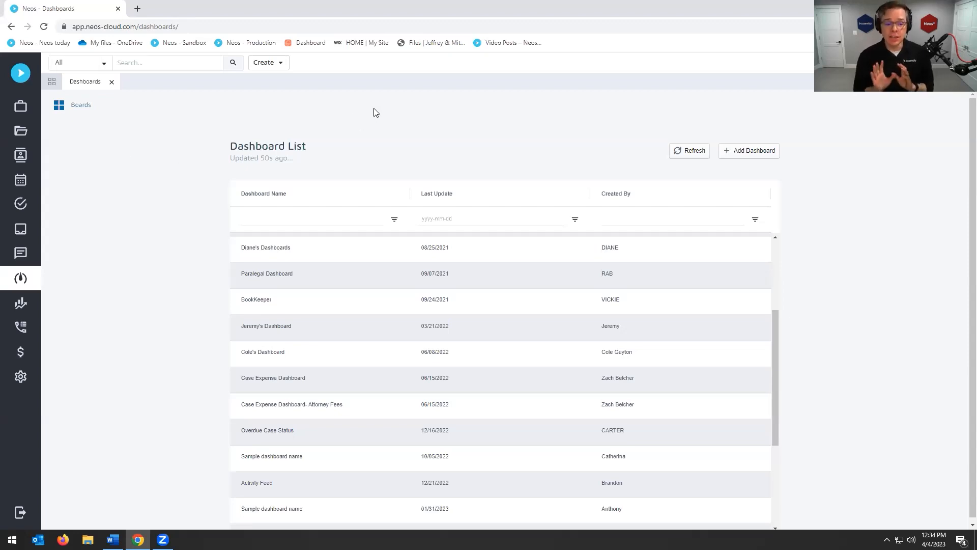
pyautogui.click(111, 83)
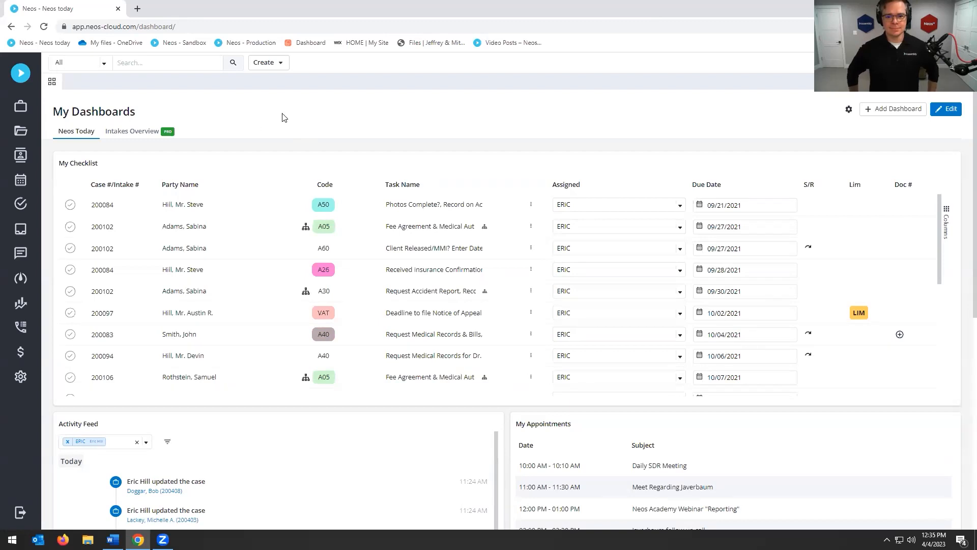
# - Create a new dashboard titled with the staff member's first name in possessive form followed by "Lim Dates"
pyautogui.click(893, 109)
pyautogui.click(478, 291)
pyautogui.write('Eric')
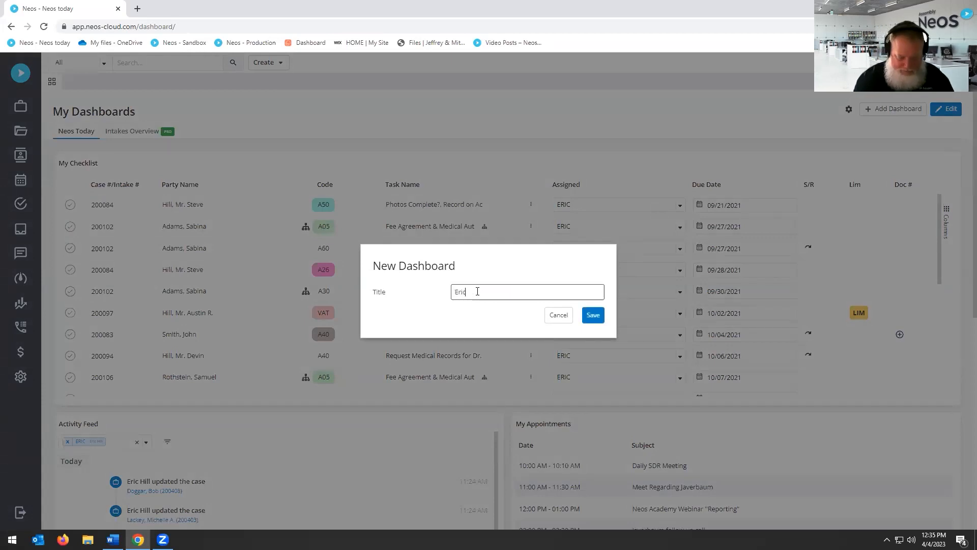
pyautogui.write("'s Lim Dates")
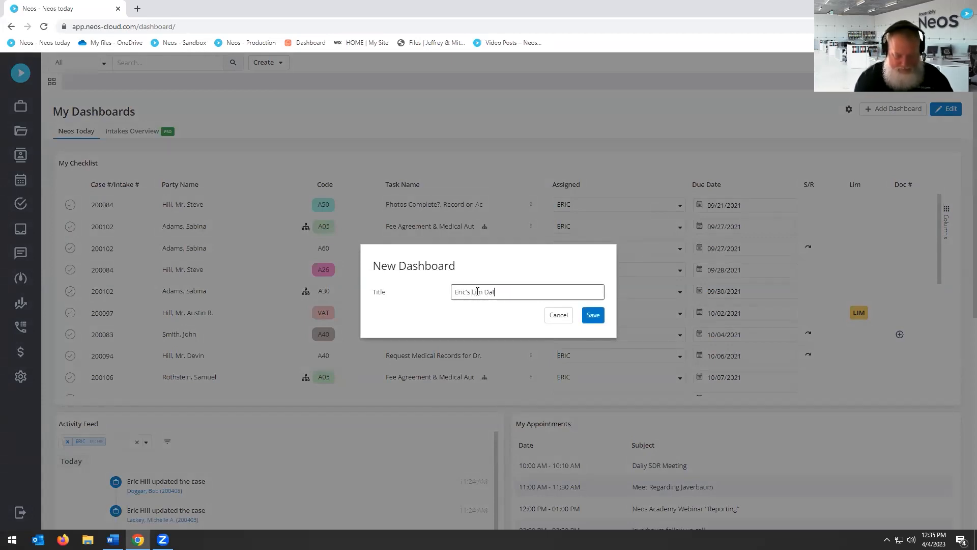
pyautogui.click(593, 316)
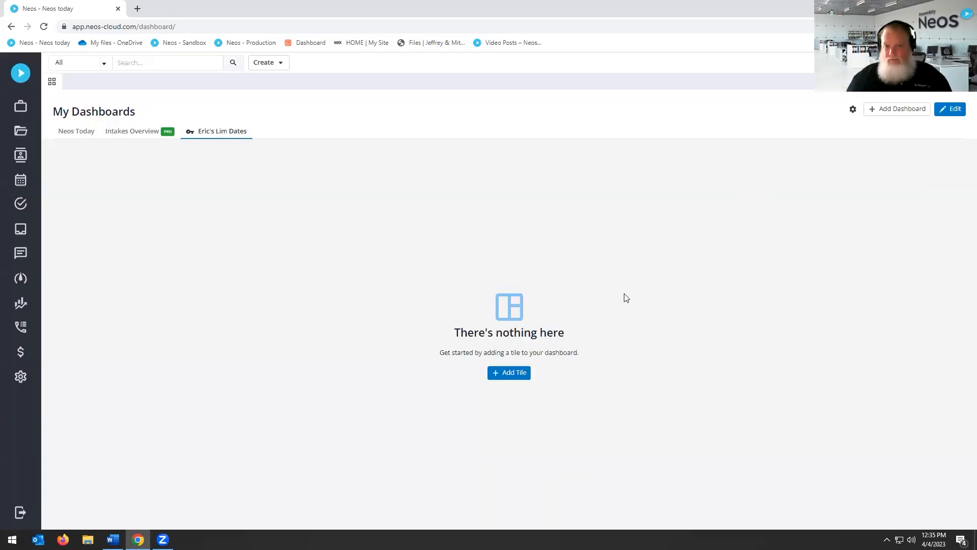
# - Start adding a Chart tile to the new limitation-dates dashboard
pyautogui.click(519, 374)
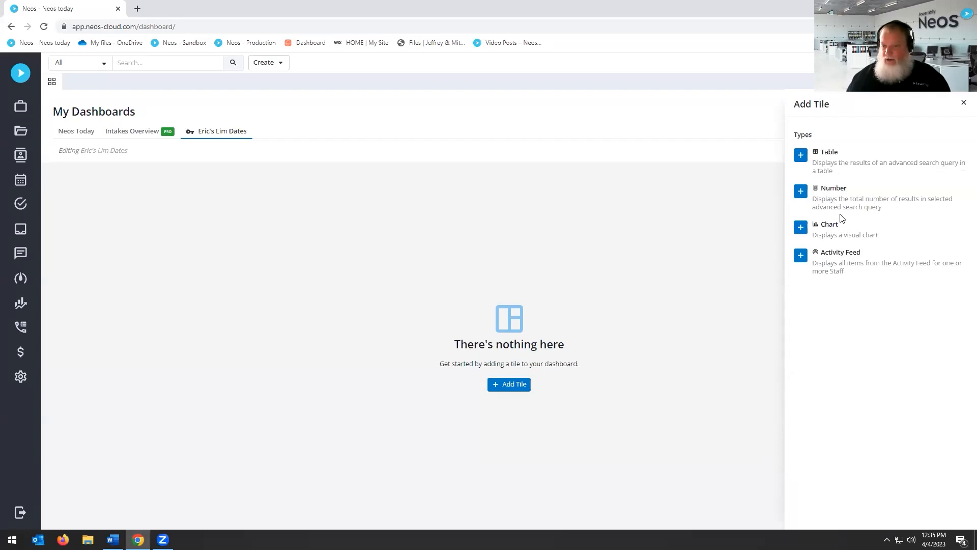
pyautogui.click(801, 227)
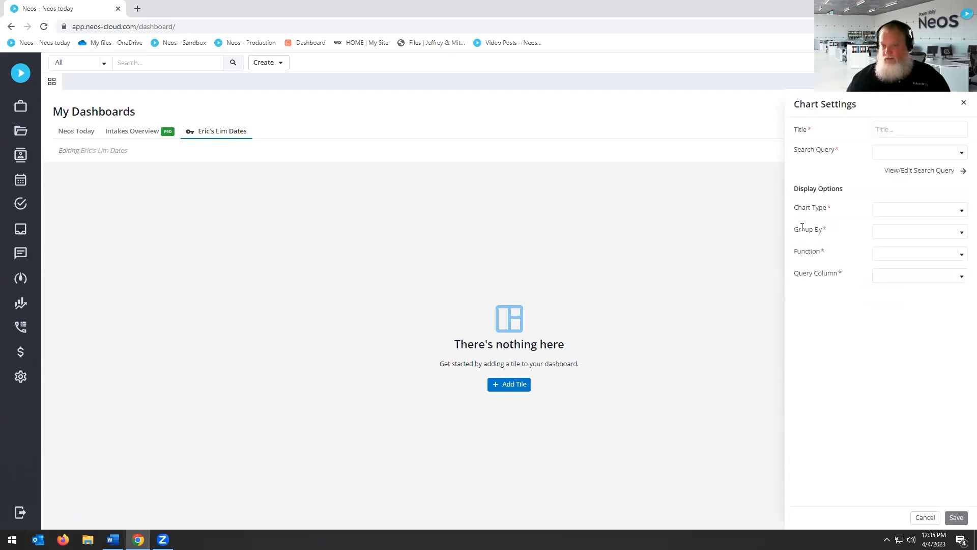
# - Base the new chart tile on the Lim Dates saved search and use that search's name as its title
pyautogui.click(905, 152)
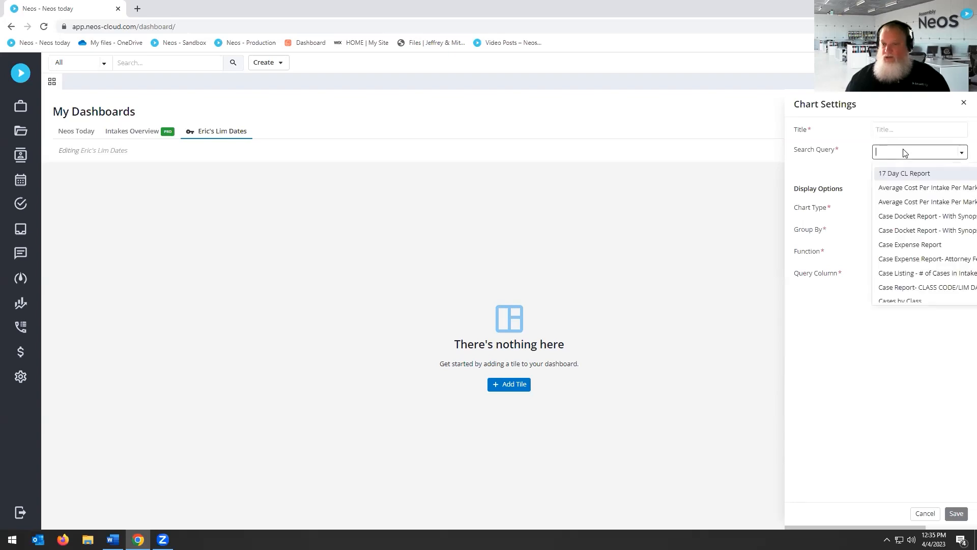
pyautogui.scroll(-4, 921, 213)
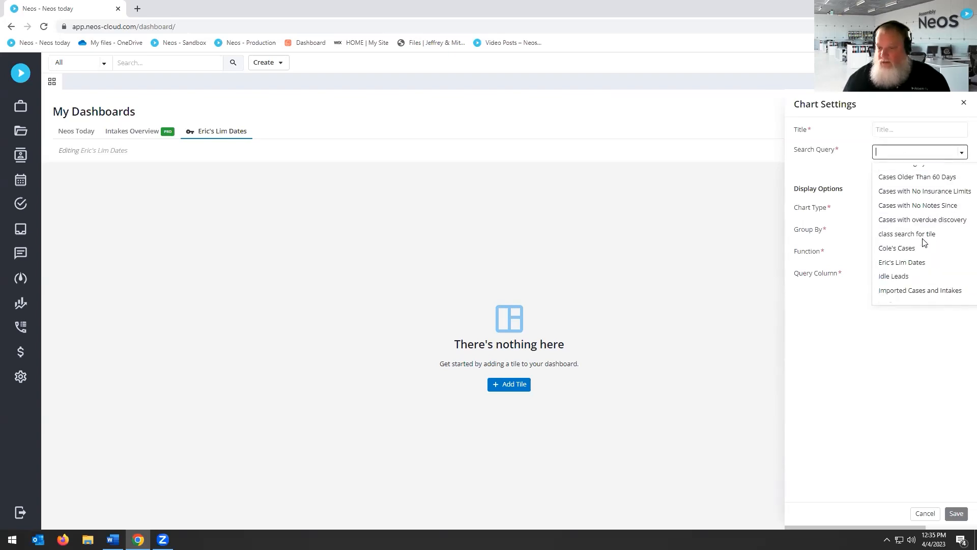
pyautogui.click(907, 262)
pyautogui.click(898, 129)
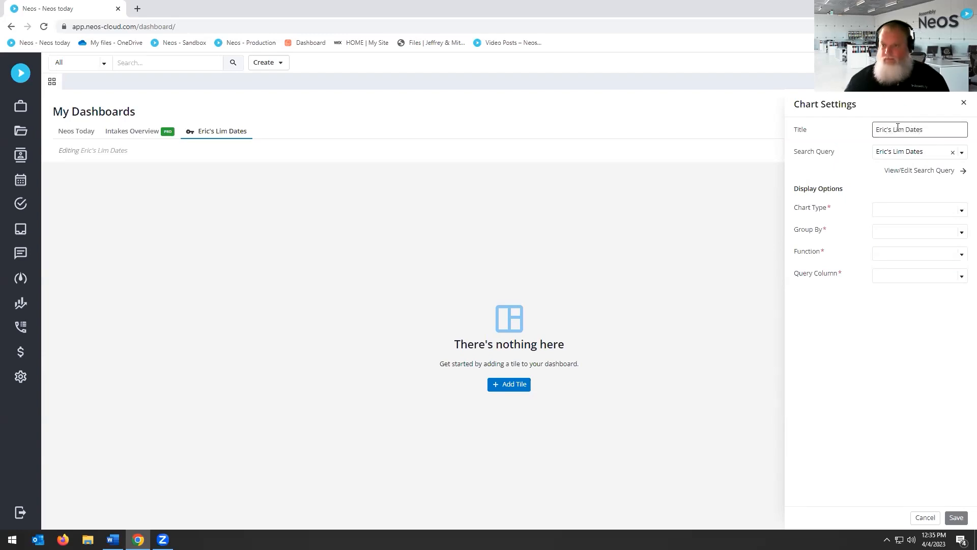
# - Set the Lim Dates tile to a Pie Chart grouped by Case Name with the Count function, and save the tile
pyautogui.click(900, 209)
pyautogui.click(890, 247)
pyautogui.click(911, 233)
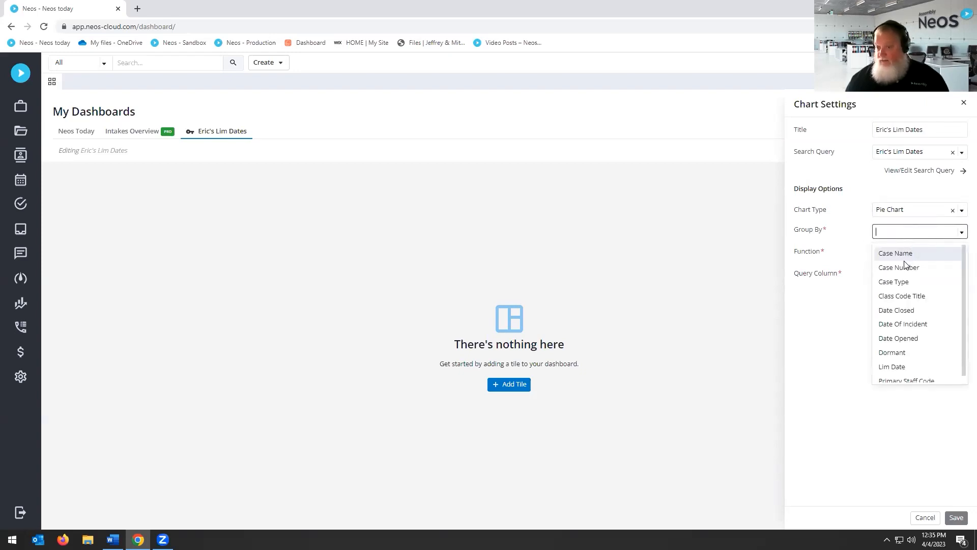
pyautogui.click(900, 252)
pyautogui.click(882, 253)
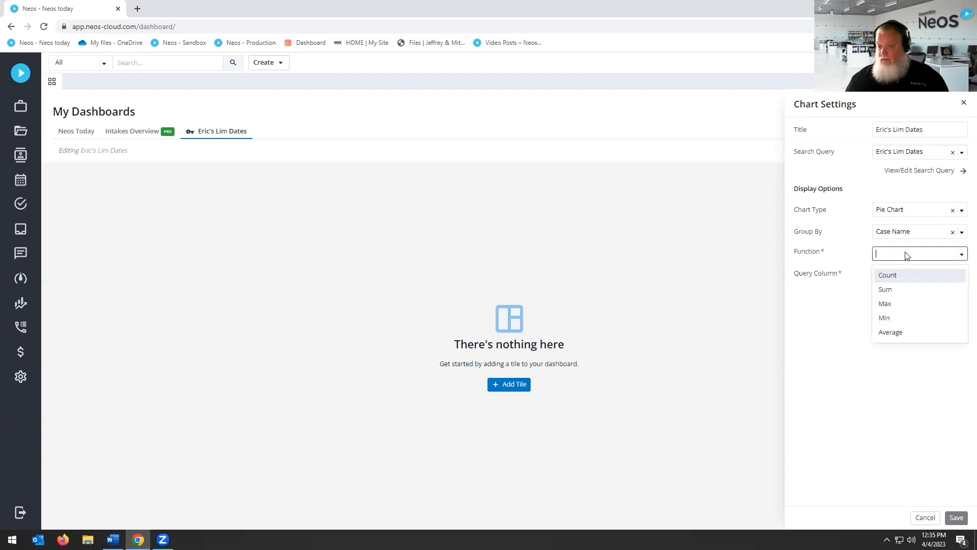
pyautogui.click(888, 278)
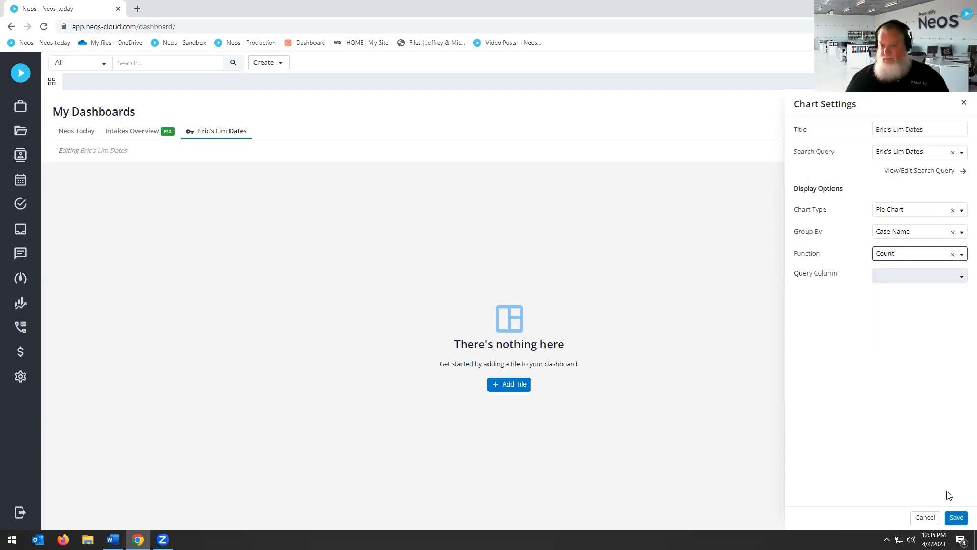
pyautogui.click(955, 518)
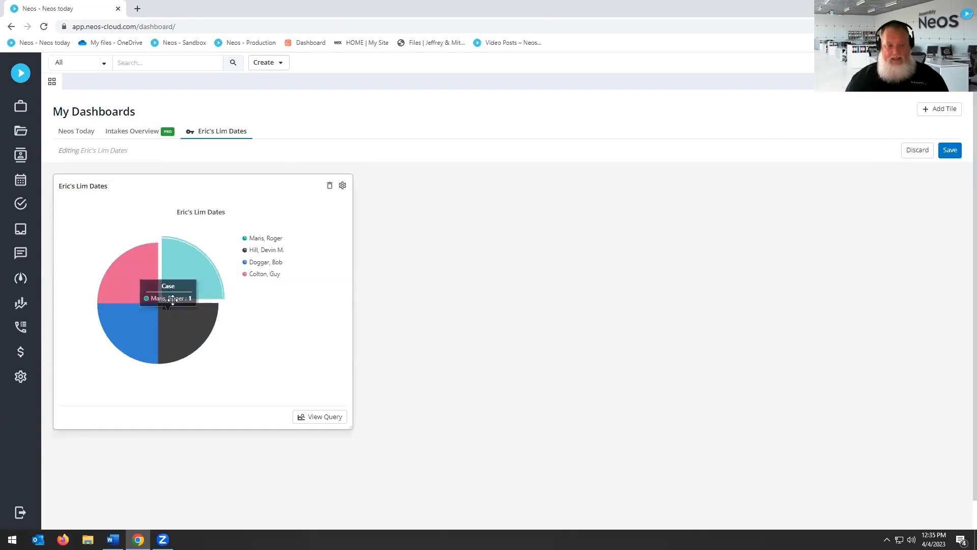
# - View the query behind the Lim Dates chart, and leave for the Neos Today dashboard without saving the changes
pyautogui.click(319, 418)
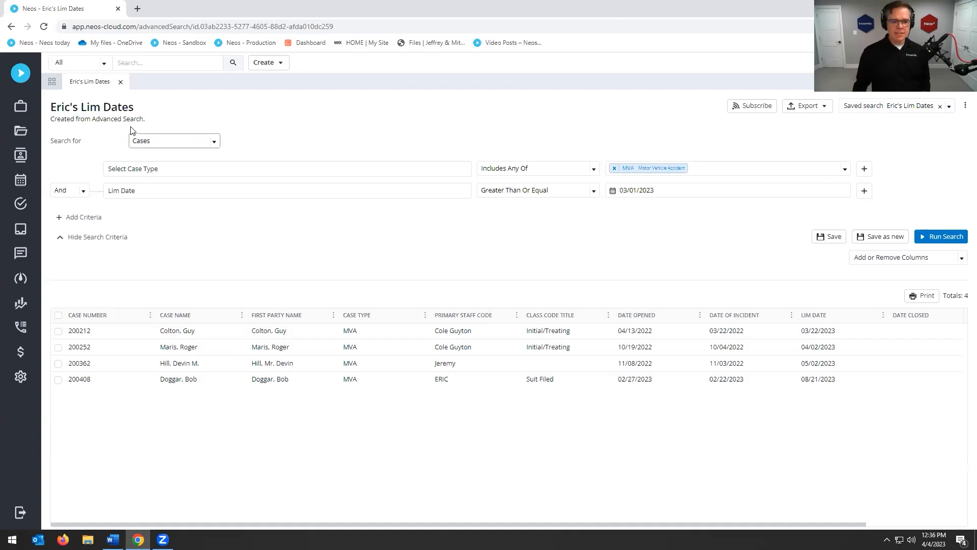
pyautogui.click(120, 81)
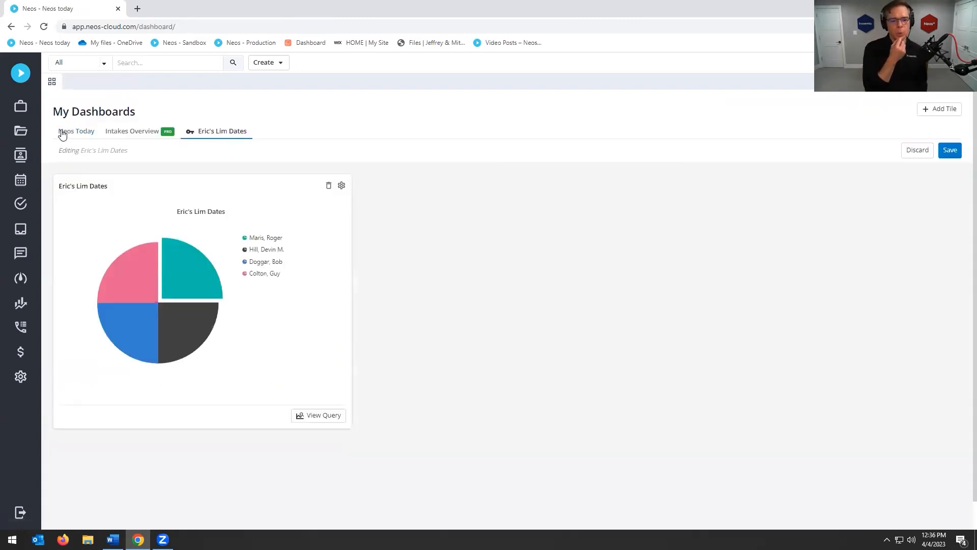
pyautogui.click(70, 133)
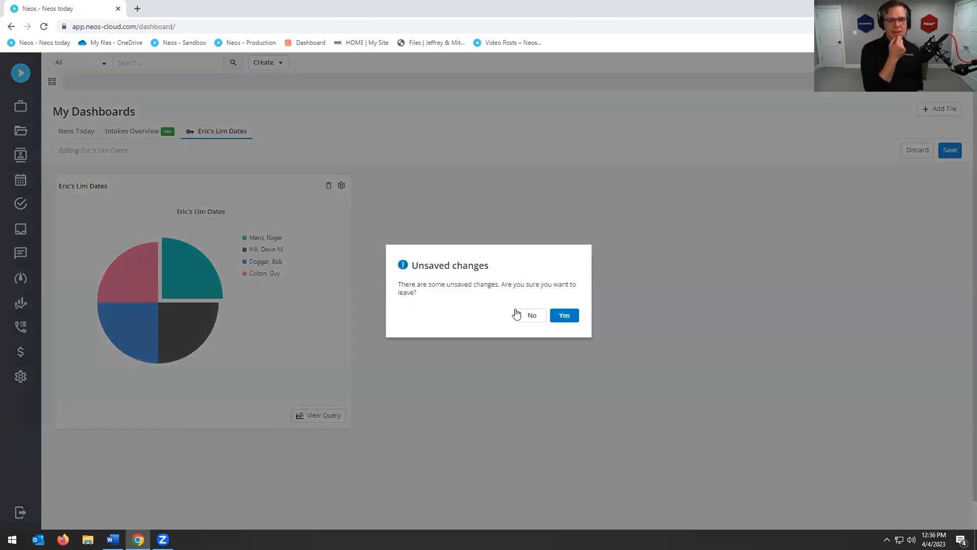
pyautogui.click(560, 320)
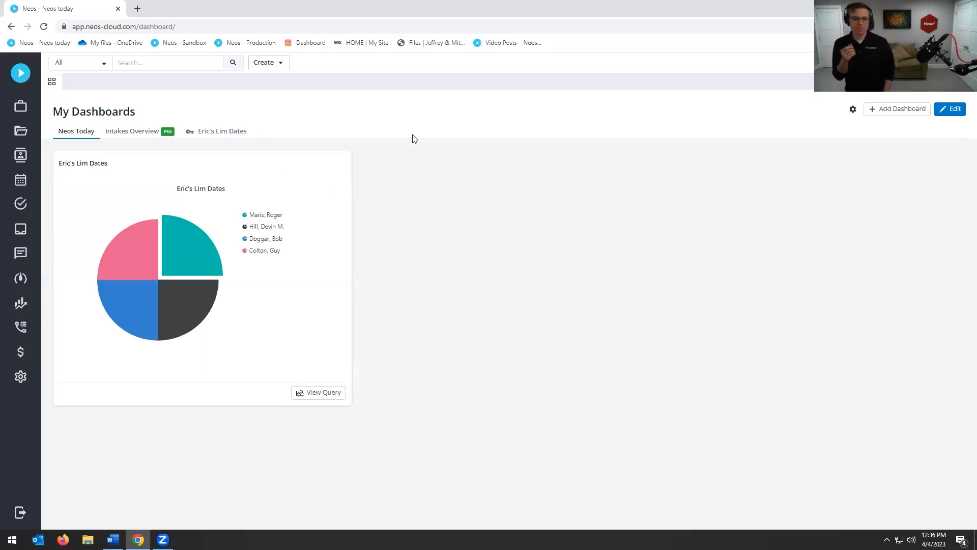
# - Create a new dashboard titled Case Inventory
pyautogui.click(895, 110)
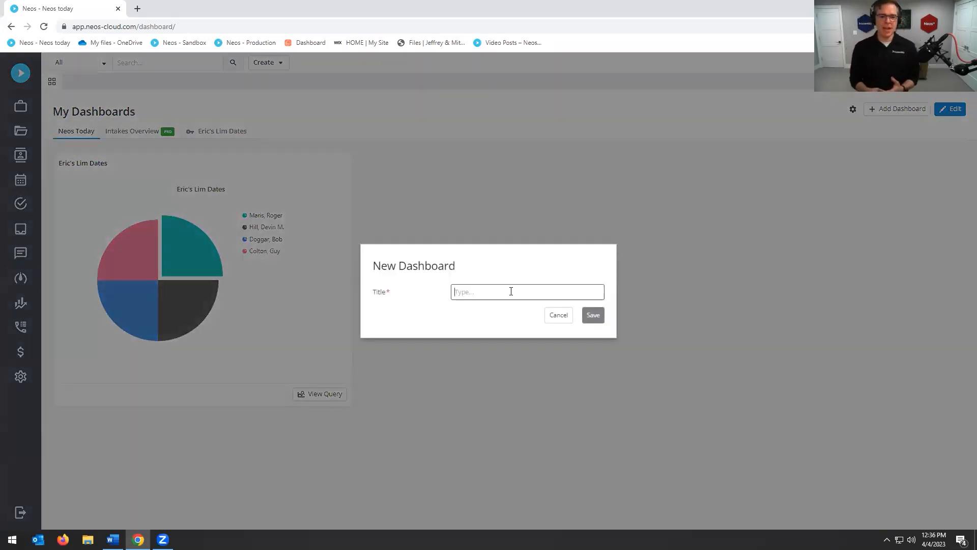
pyautogui.write('Case Inventory')
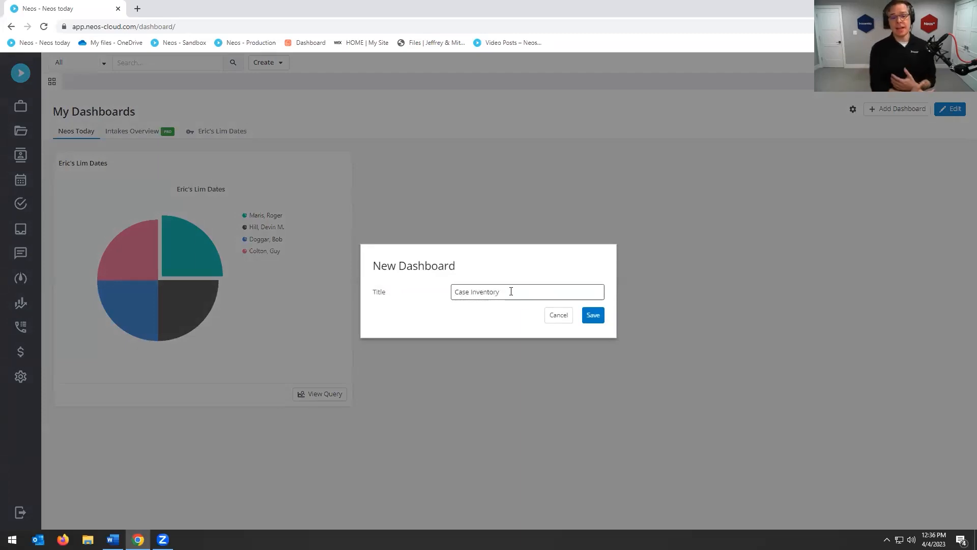
pyautogui.click(594, 315)
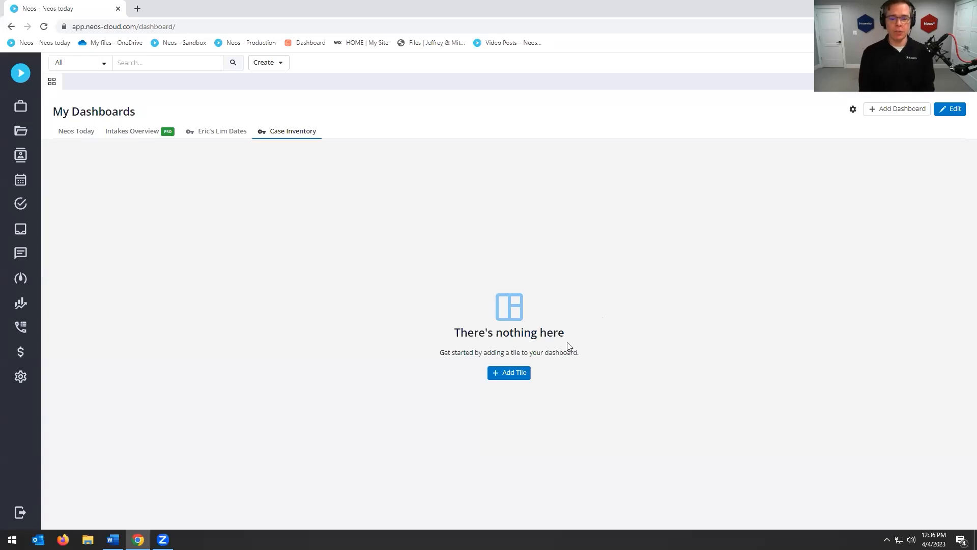
# - Add a chart tile to the Case Inventory dashboard using the Cases Listing by Staff query, titled Case Listing by Staff
pyautogui.click(507, 373)
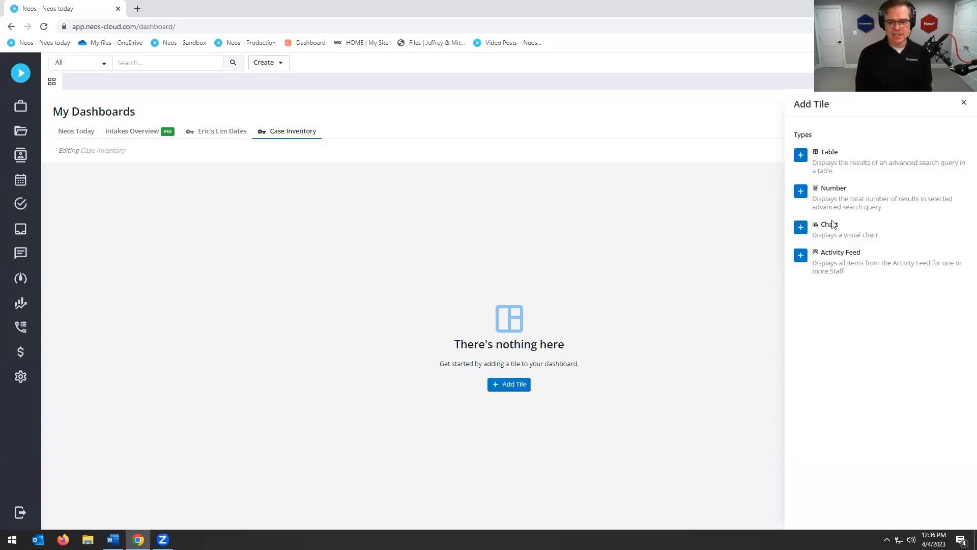
pyautogui.click(799, 228)
pyautogui.click(959, 154)
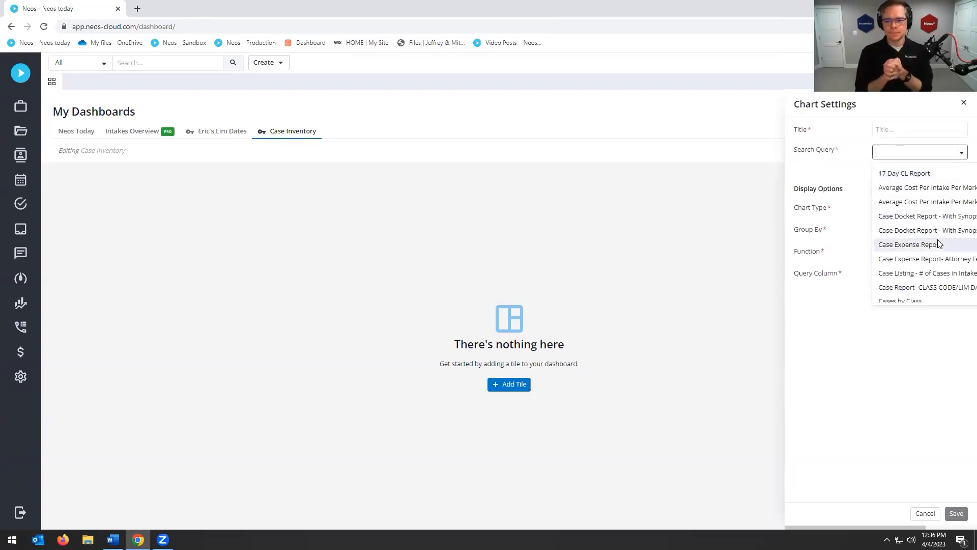
pyautogui.write('Ca')
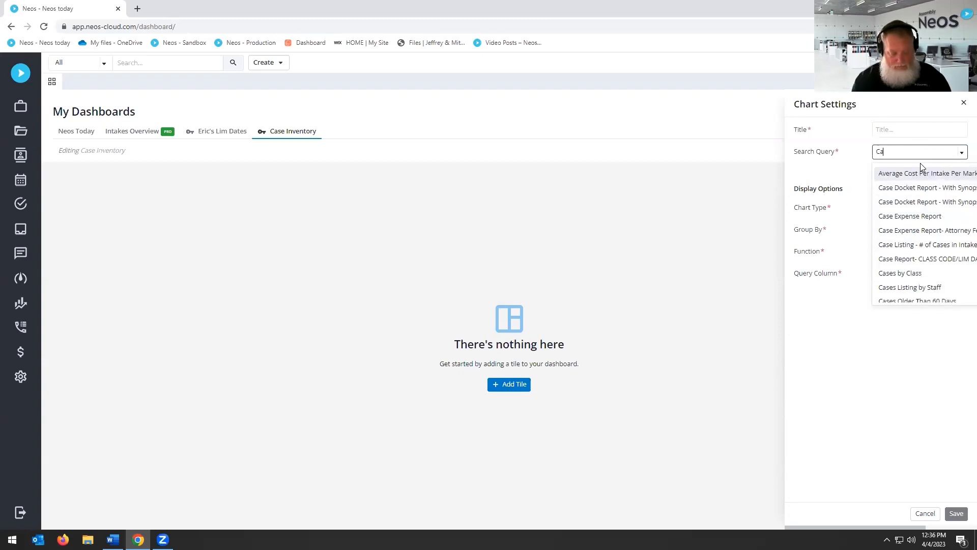
pyautogui.write('ses By')
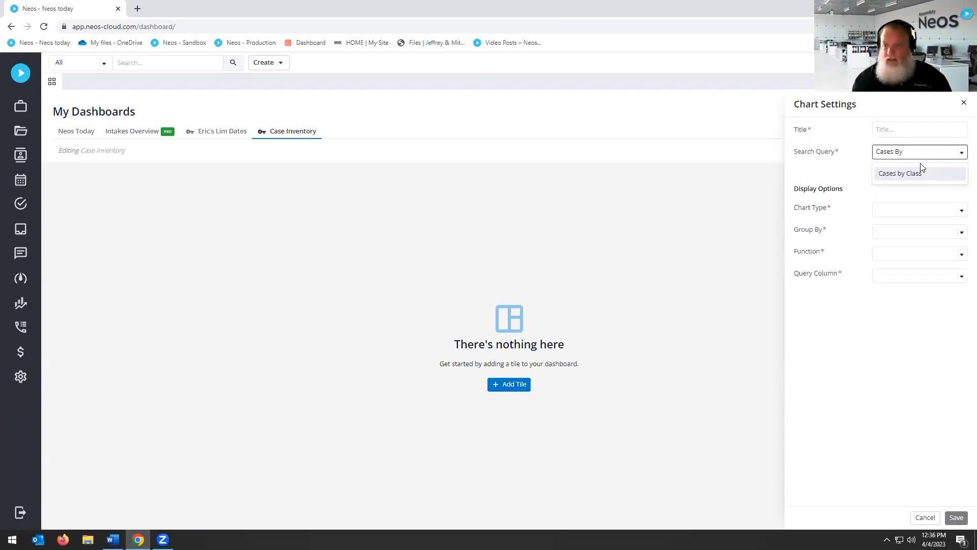
pyautogui.press('BackSpace')
pyautogui.press('BackSpace')
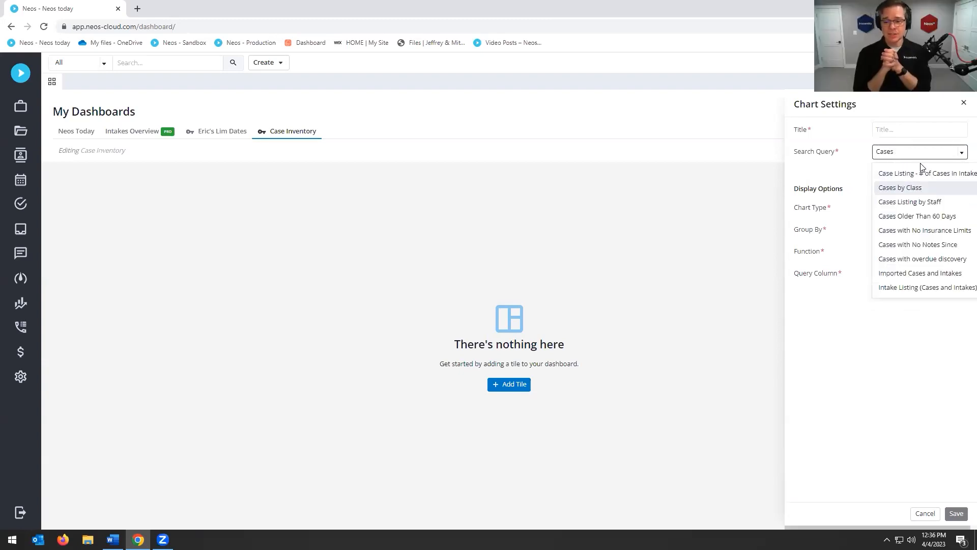
pyautogui.click(932, 202)
pyautogui.click(906, 129)
pyautogui.write('Case Listing by Staff')
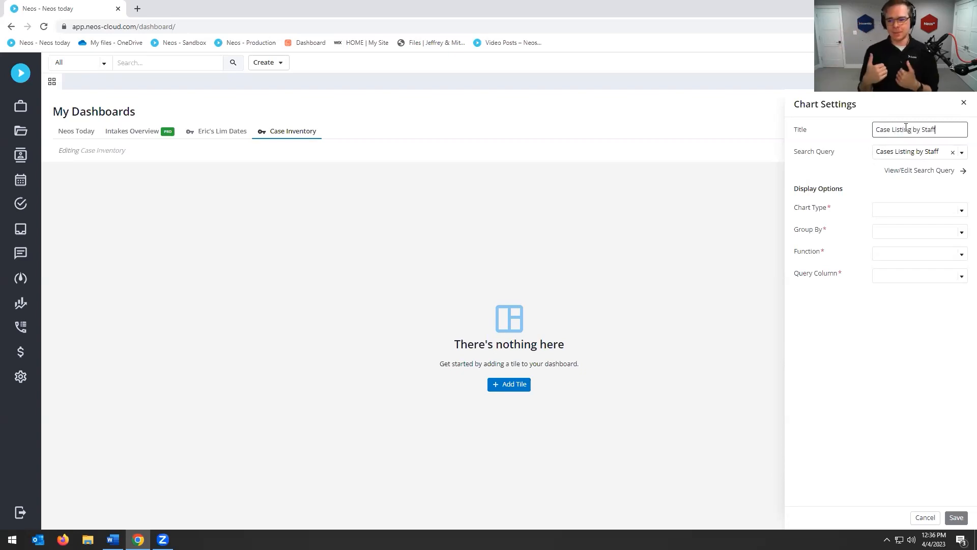
# - Set the tile to a Pie Chart grouped by Primary Staff Code with the Count function, and save the tile and dashboard
pyautogui.click(895, 211)
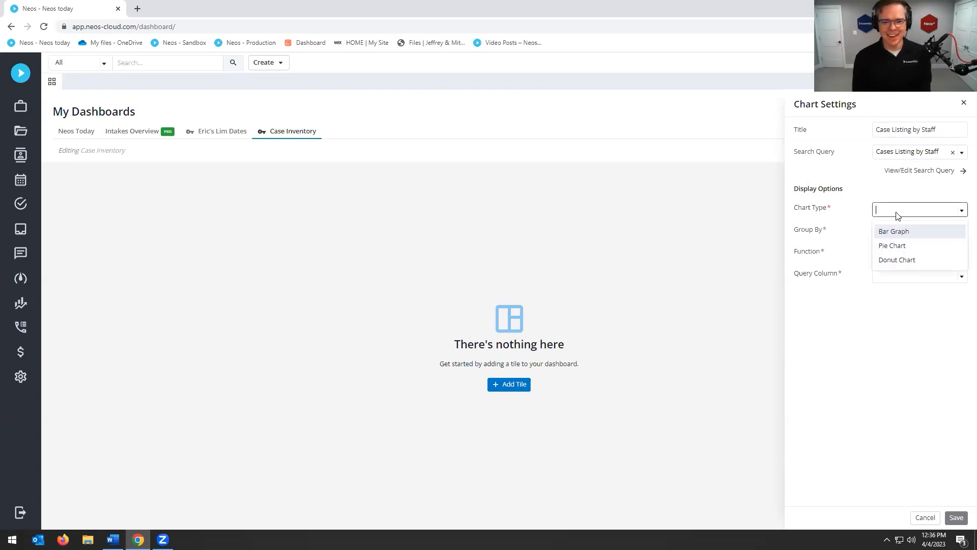
pyautogui.click(900, 249)
pyautogui.click(905, 233)
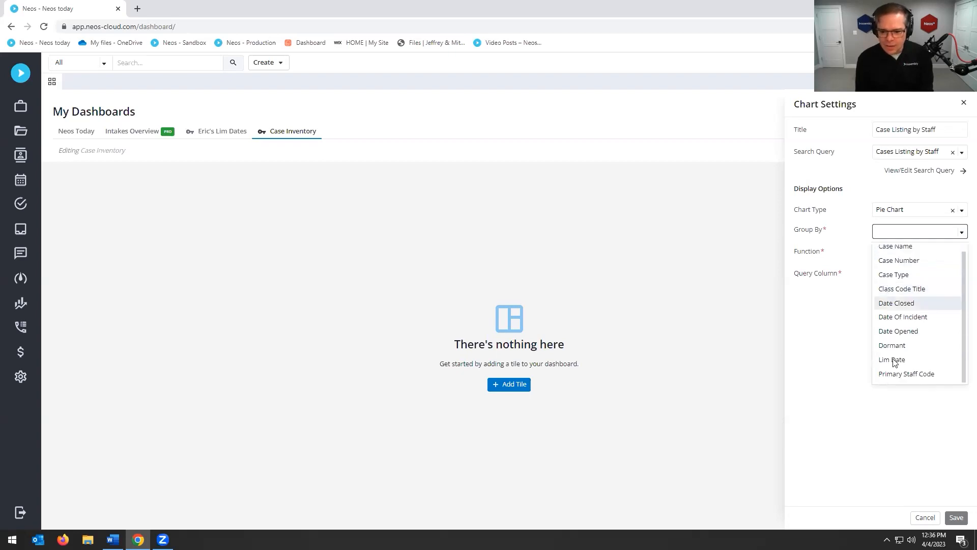
pyautogui.click(901, 374)
pyautogui.click(917, 257)
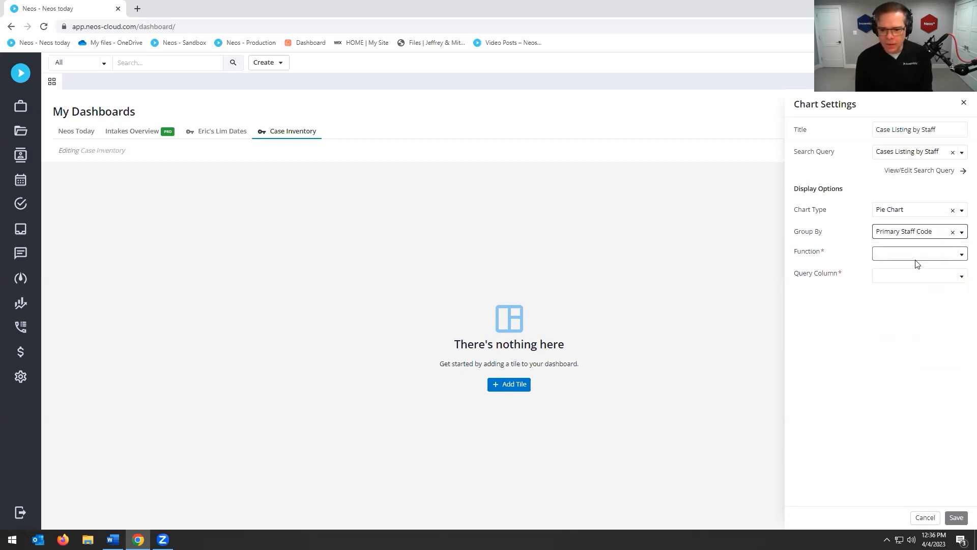
pyautogui.click(894, 277)
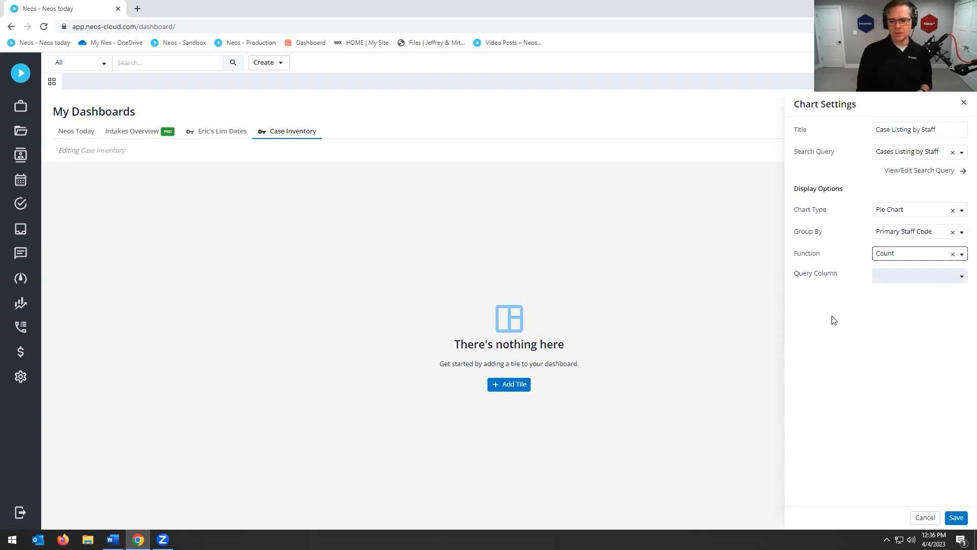
pyautogui.click(958, 518)
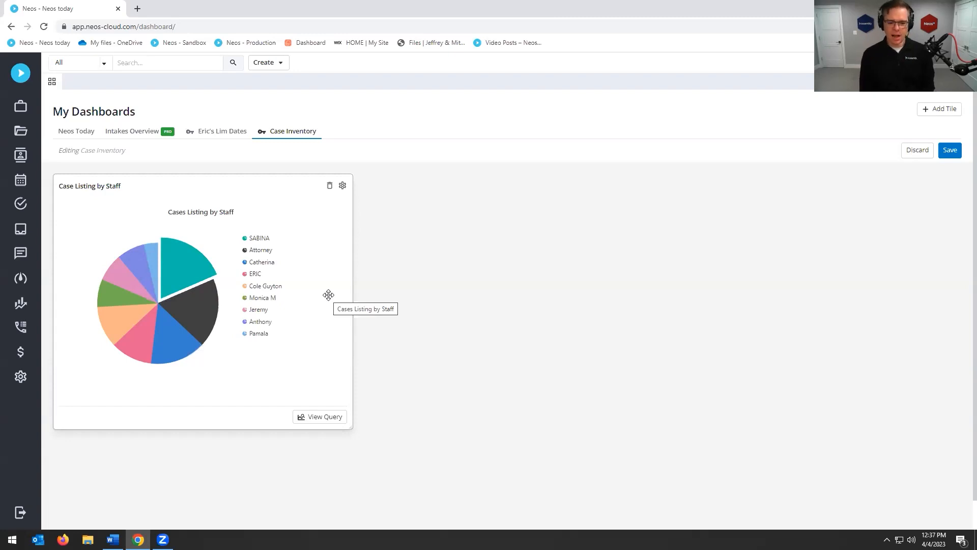
pyautogui.click(949, 152)
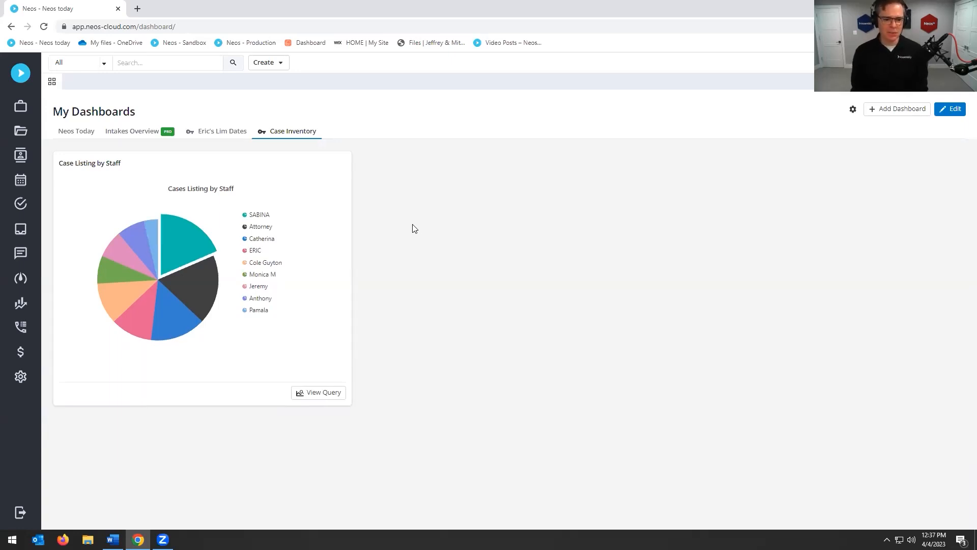
# - Check the case counts of individual staff slices in the Case Listing by Staff pie chart
pyautogui.moveTo(184, 232)
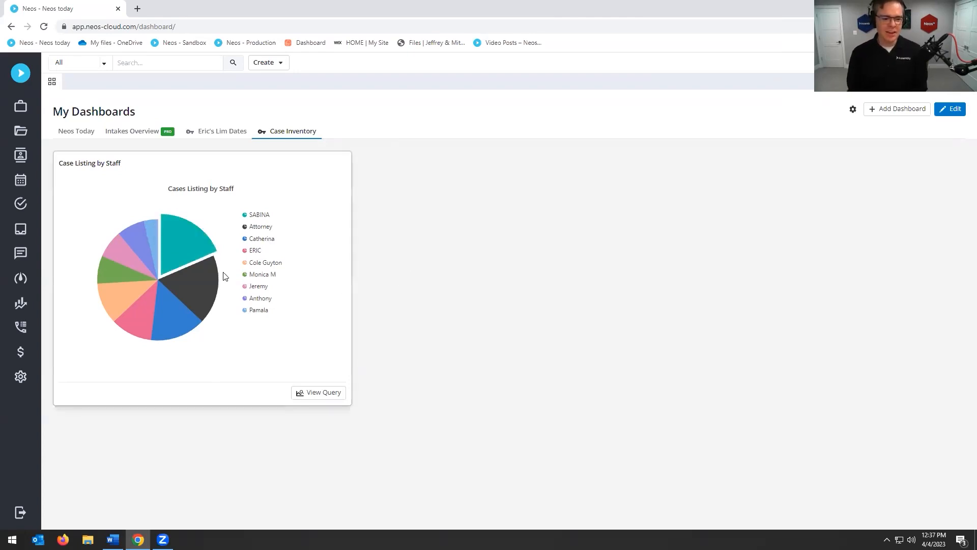
pyautogui.moveTo(203, 288)
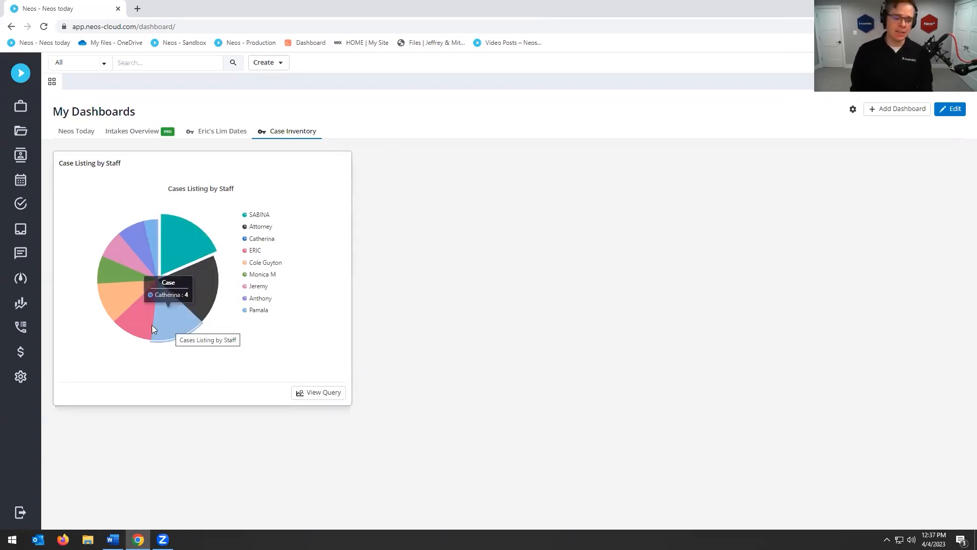
pyautogui.moveTo(136, 324)
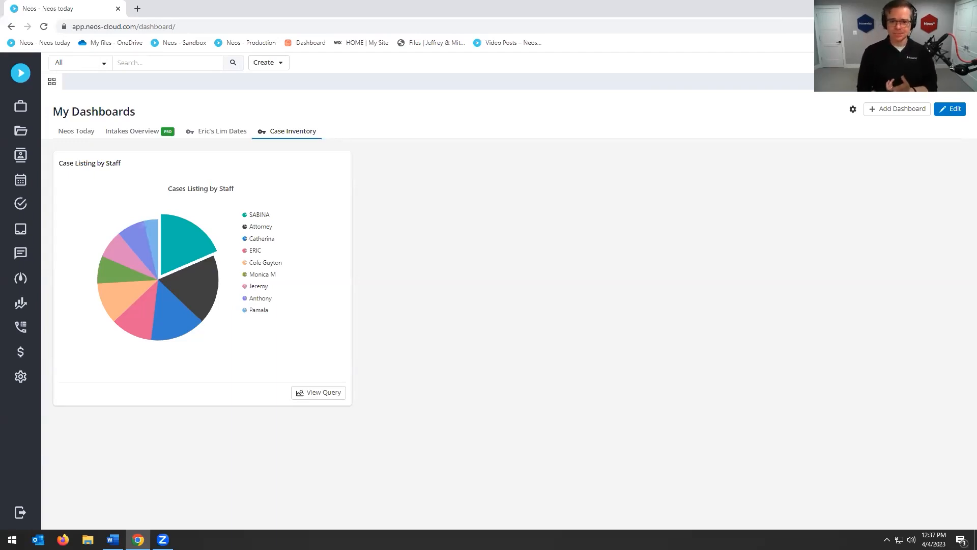
pyautogui.click(889, 112)
pyautogui.click(480, 291)
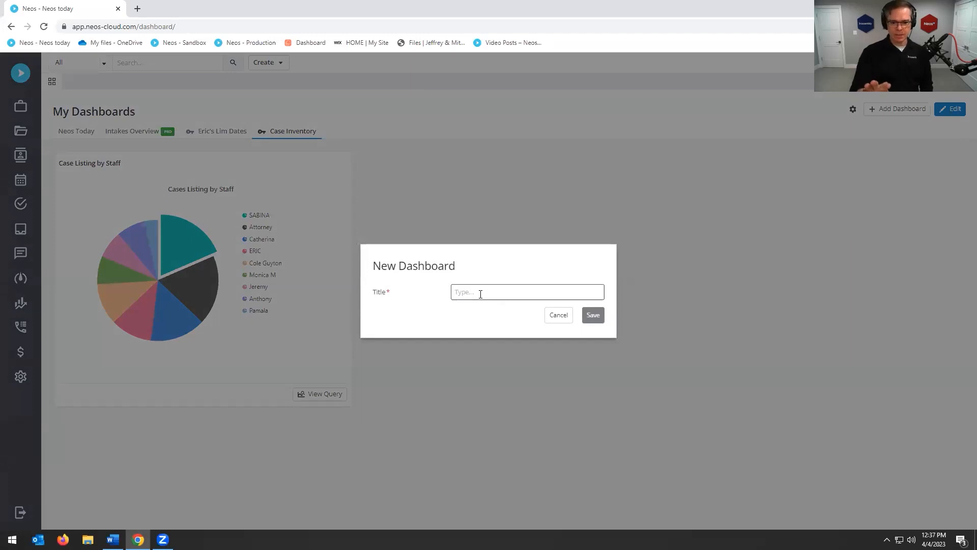
pyautogui.click(559, 315)
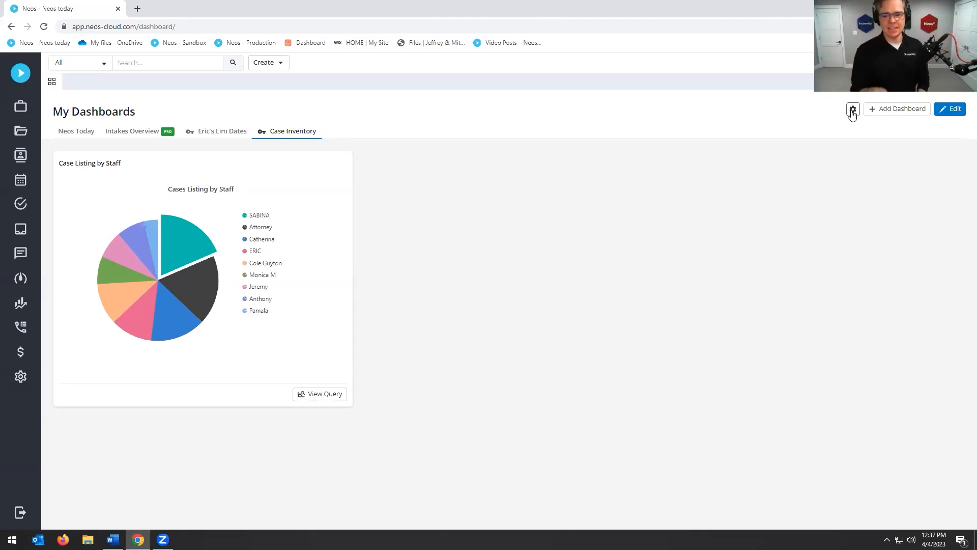
# - Review the title and sharing settings of the Case Inventory dashboard without changing them
pyautogui.click(852, 110)
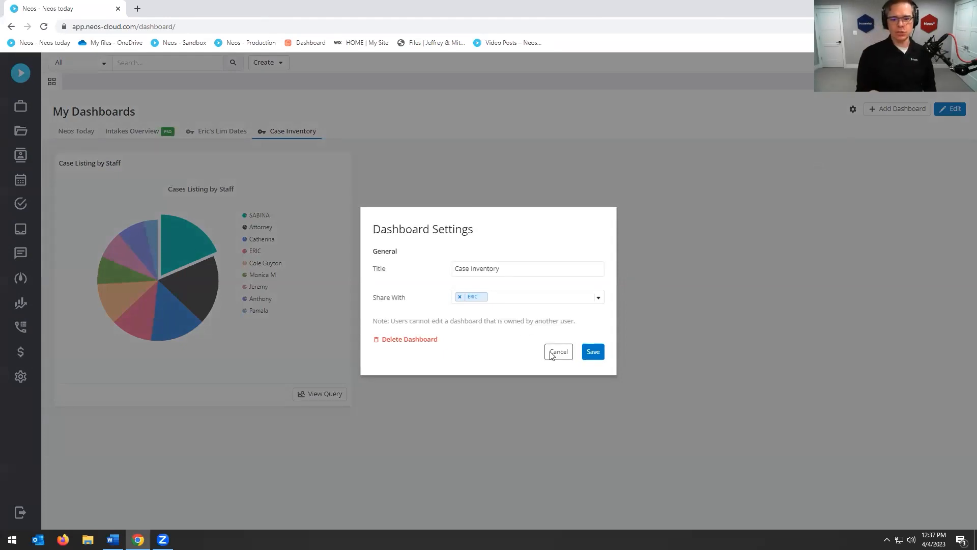
pyautogui.click(553, 353)
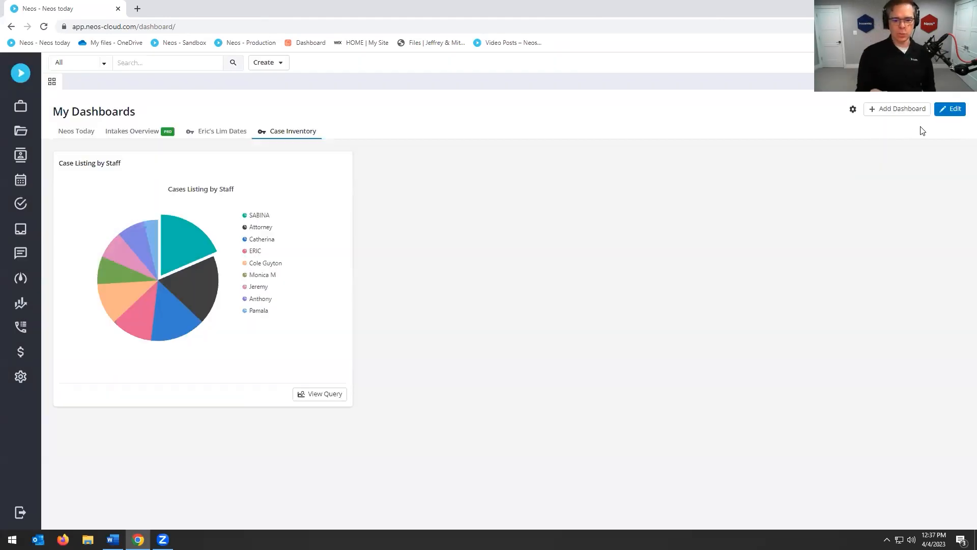
pyautogui.click(955, 116)
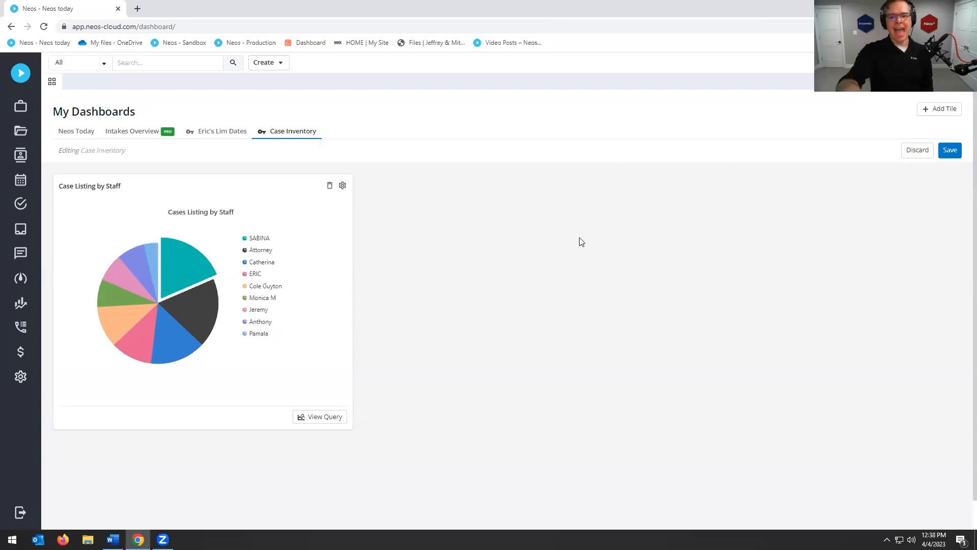
pyautogui.click(939, 109)
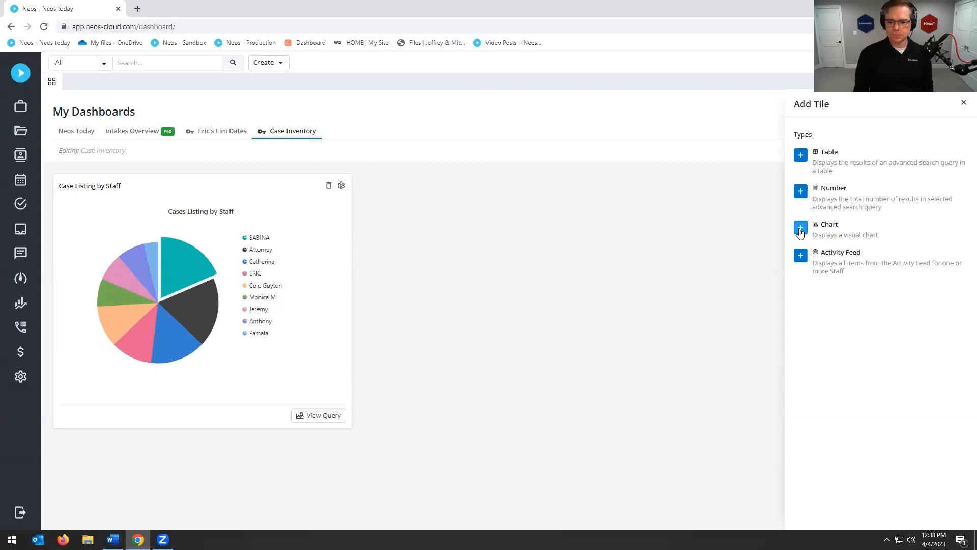
pyautogui.click(801, 191)
pyautogui.click(895, 153)
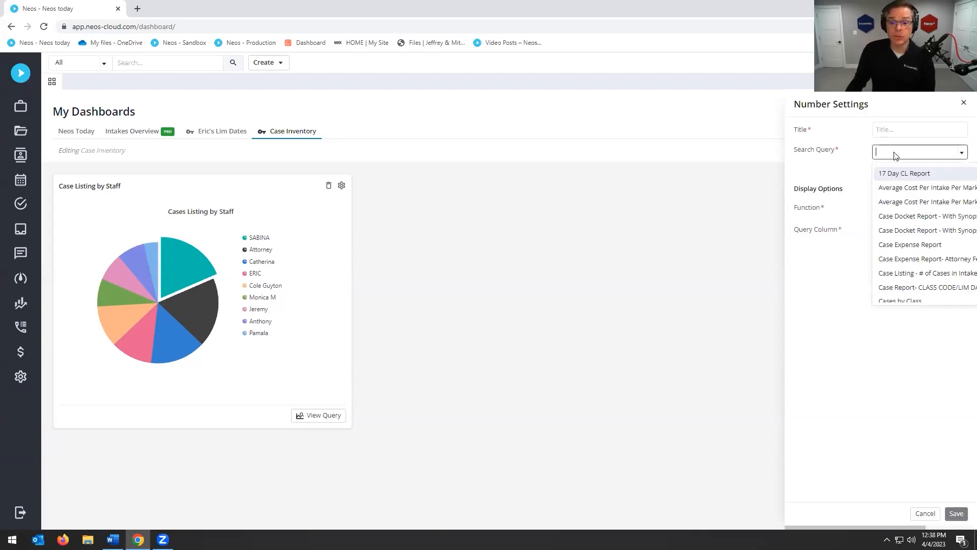
pyautogui.scroll(-2, 904, 229)
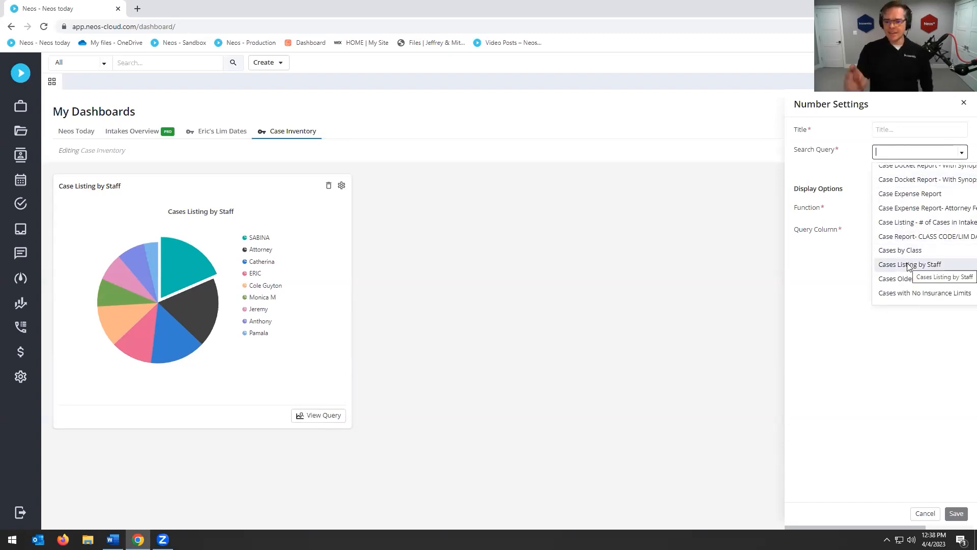
pyautogui.click(847, 148)
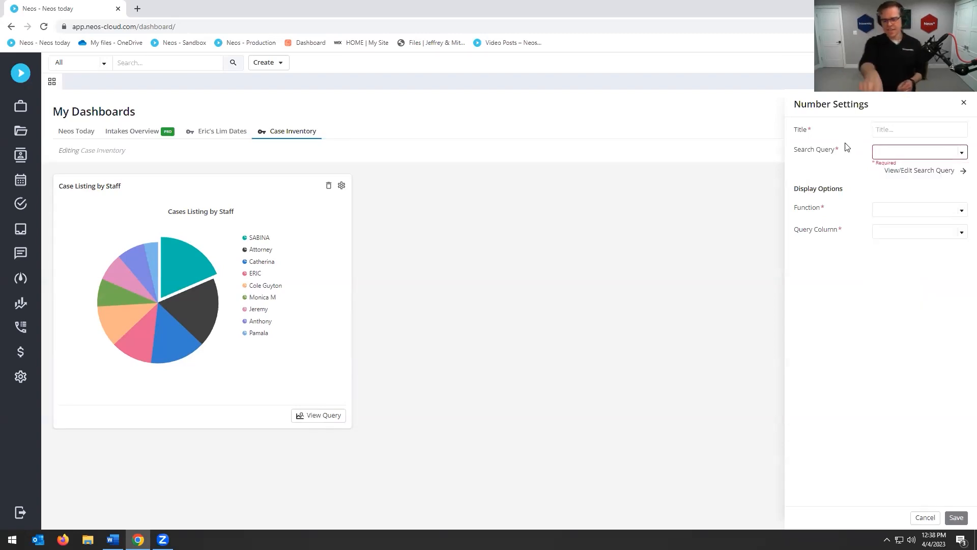
pyautogui.click(963, 105)
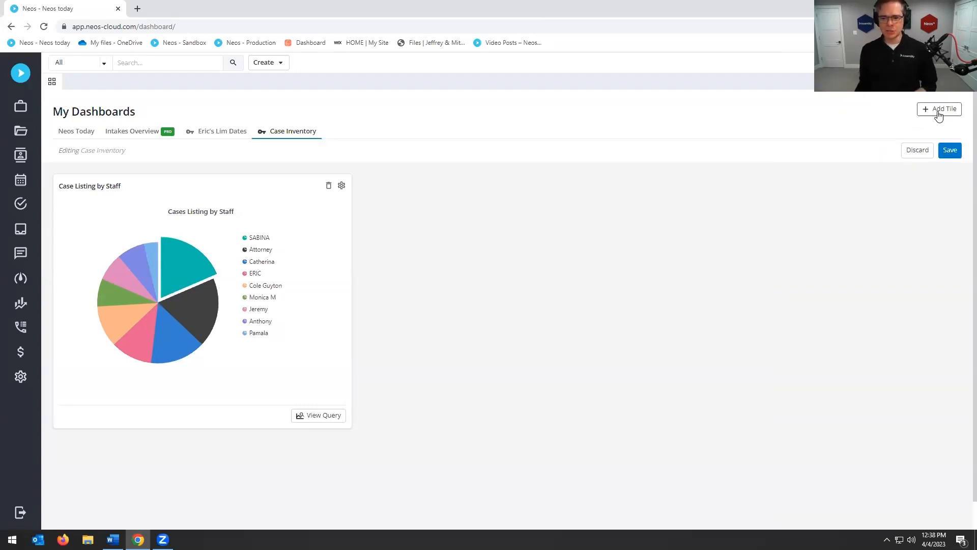
# - Search the saved queries available for a new chart tile for one about case types, then leave the tile unsaved
pyautogui.click(940, 108)
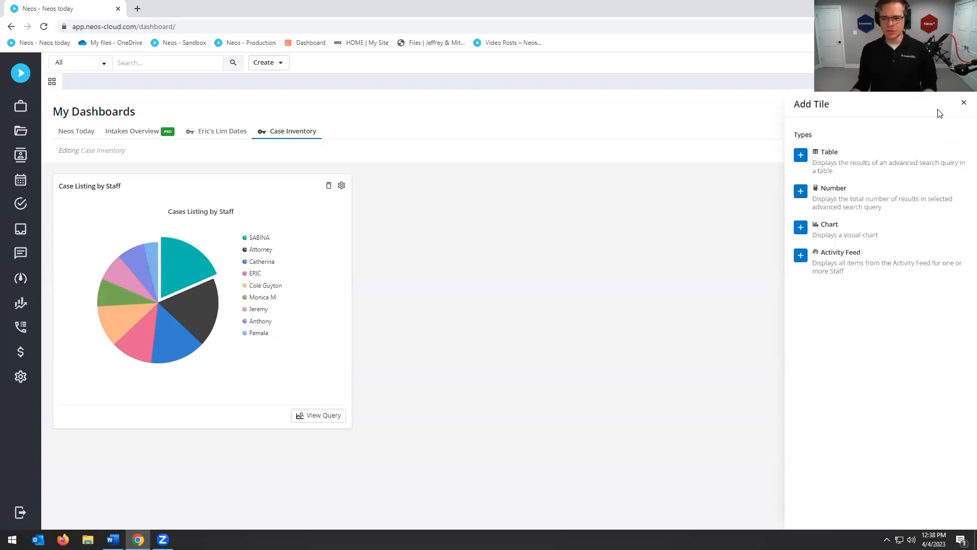
pyautogui.click(800, 228)
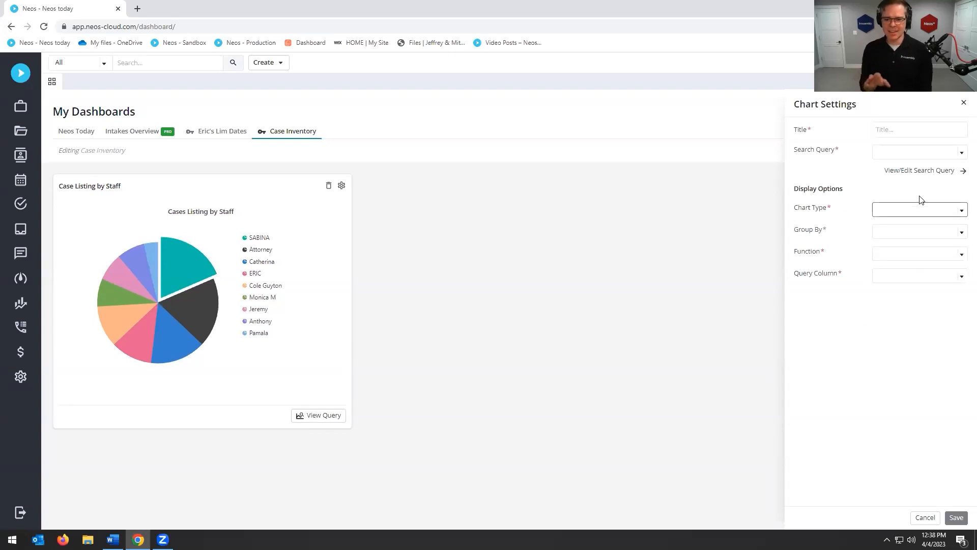
pyautogui.click(921, 155)
pyautogui.write('CaseT')
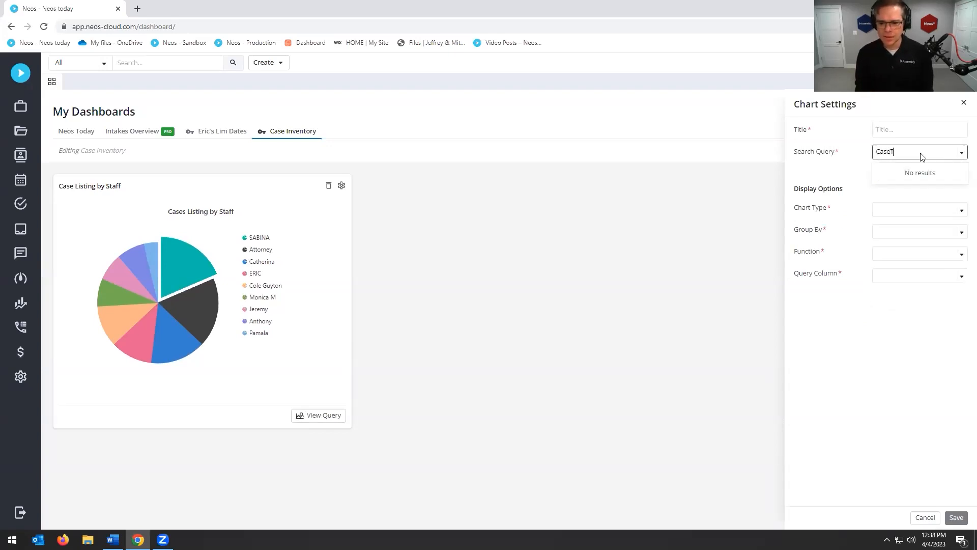
pyautogui.press('BackSpace')
pyautogui.write('T')
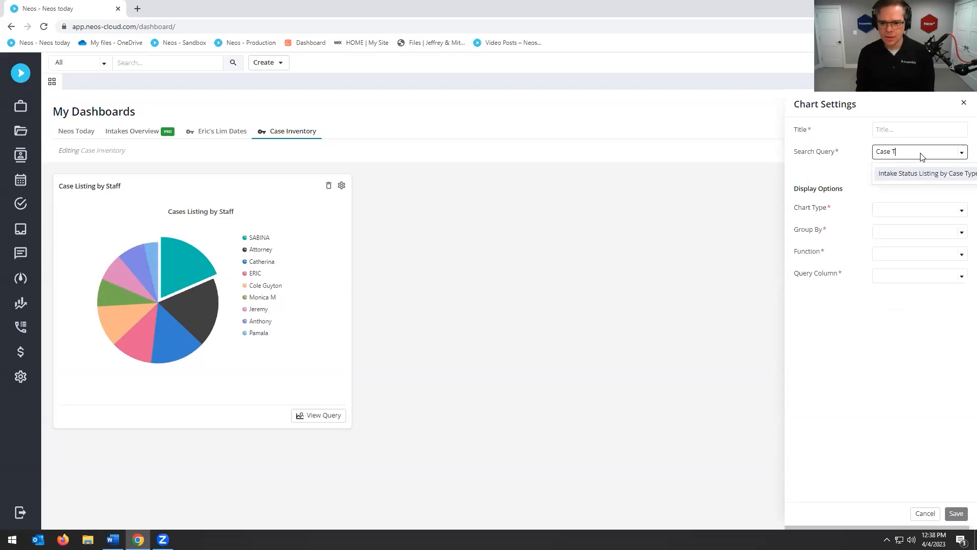
pyautogui.press('BackSpace')
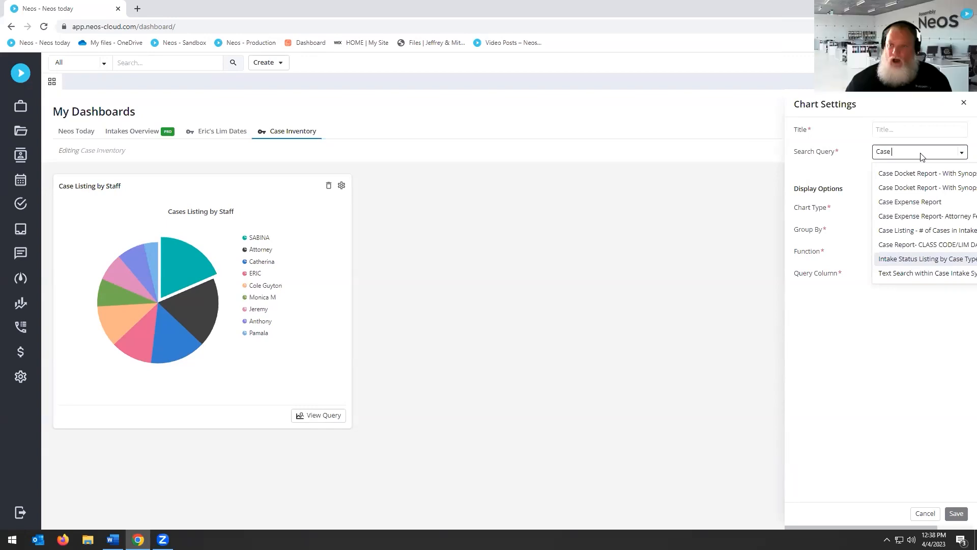
pyautogui.click(963, 104)
pyautogui.click(964, 103)
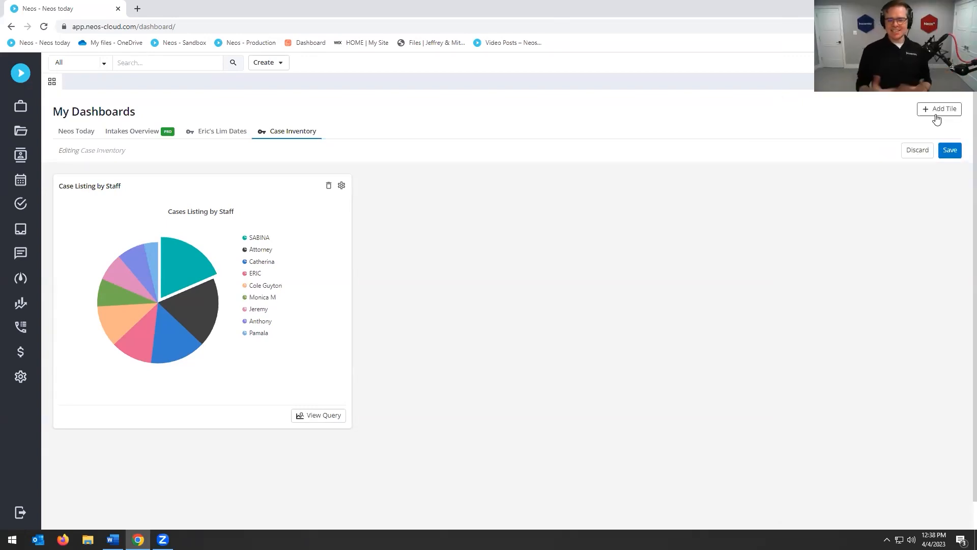
# - Open an advanced search for Cases, remove the First Party Name criterion, and run the search
pyautogui.click(183, 63)
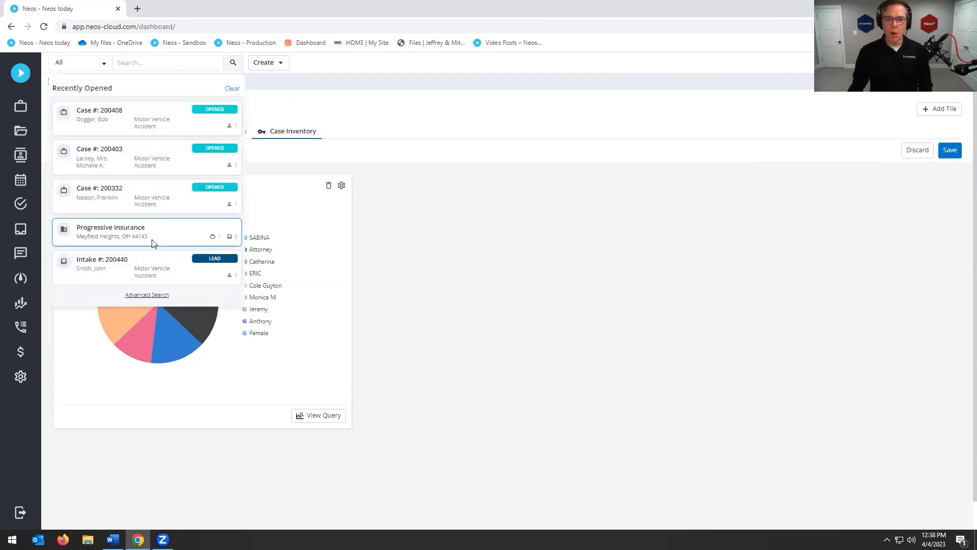
pyautogui.click(138, 295)
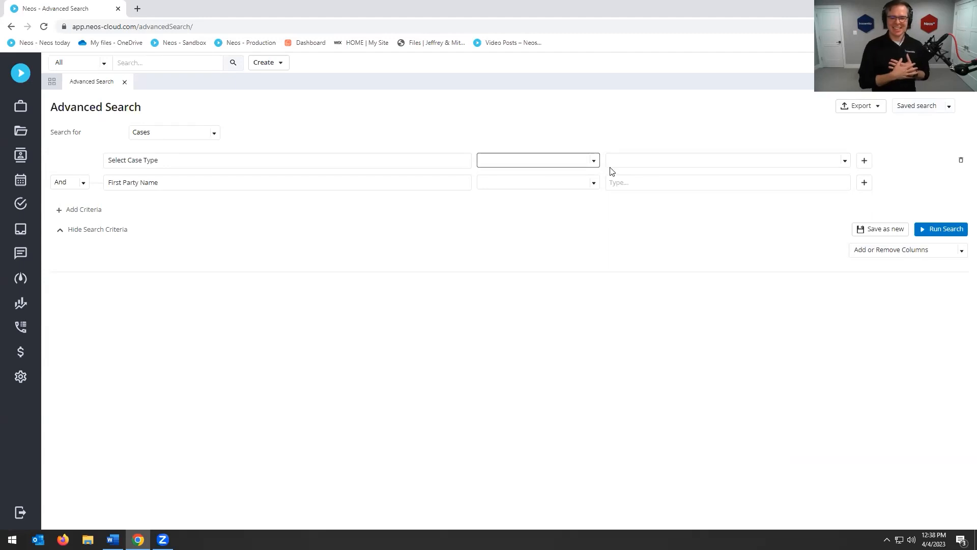
pyautogui.click(960, 183)
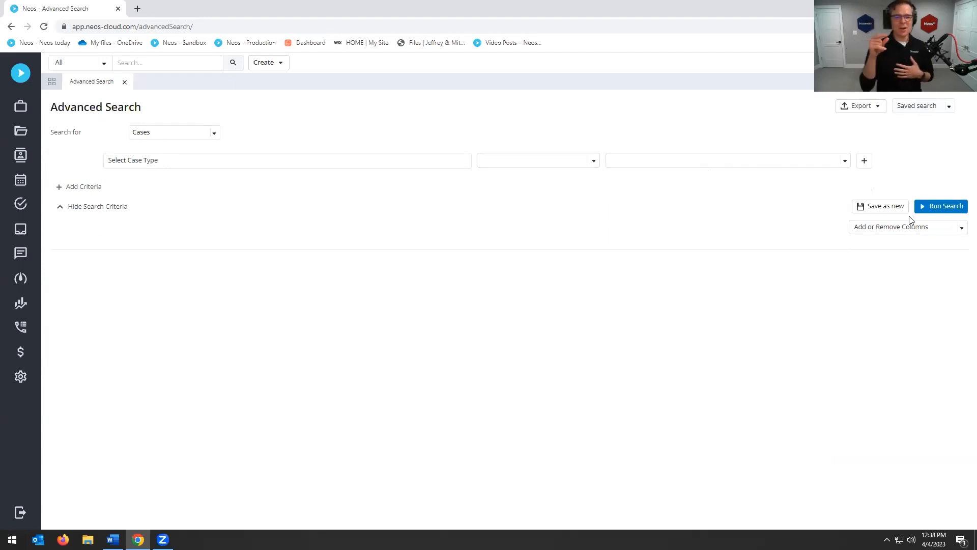
pyautogui.click(941, 206)
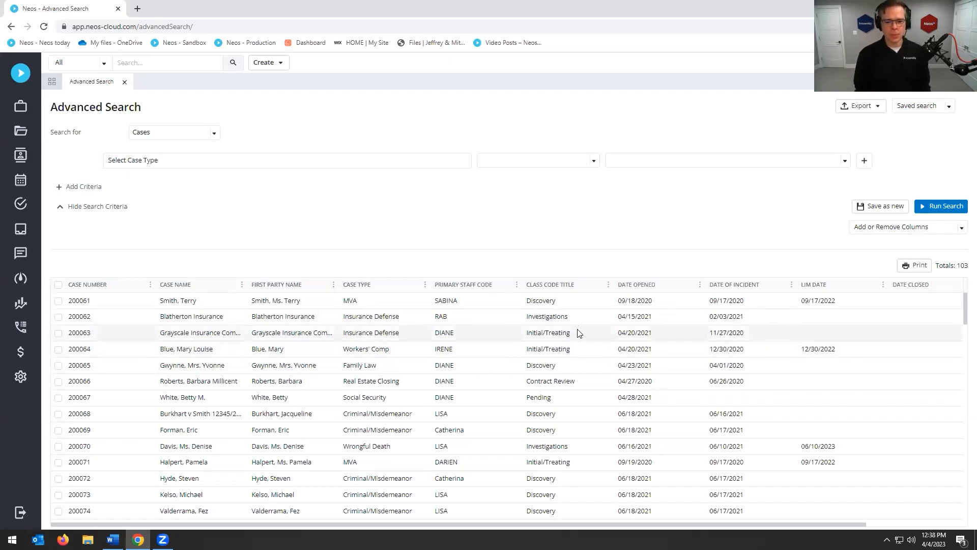
pyautogui.scroll(-3, 578, 335)
pyautogui.scroll(3, 577, 335)
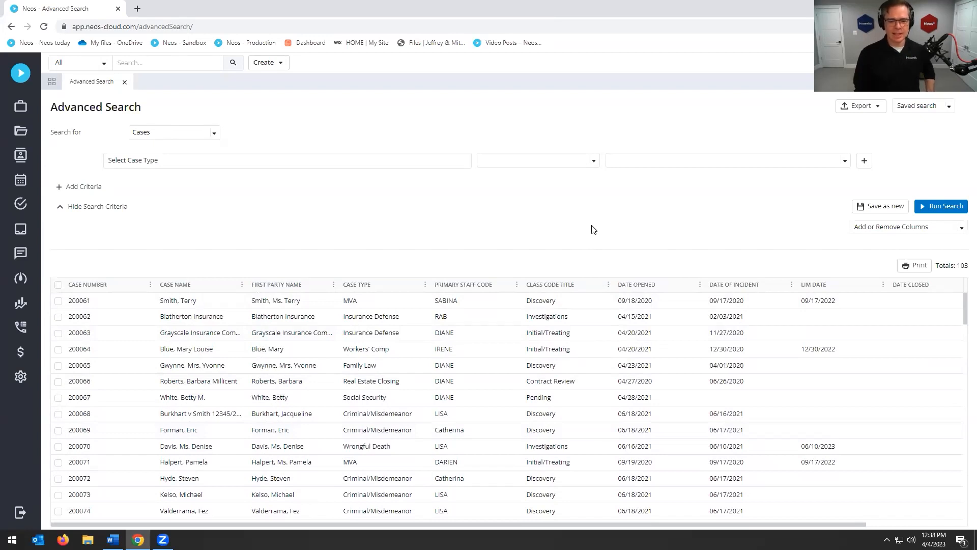
# - Set the Select Case Type criterion to Is Not Blank and run the search again
pyautogui.click(593, 161)
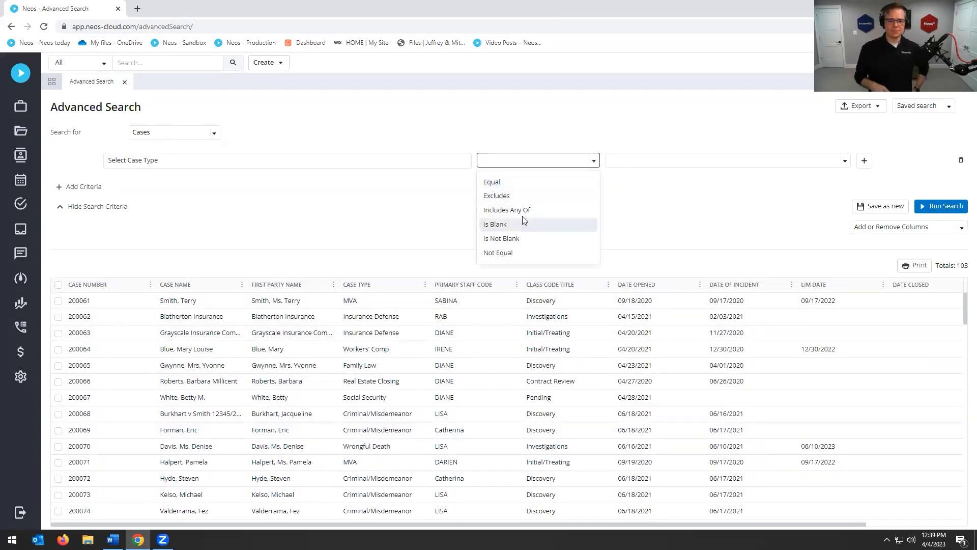
pyautogui.click(515, 238)
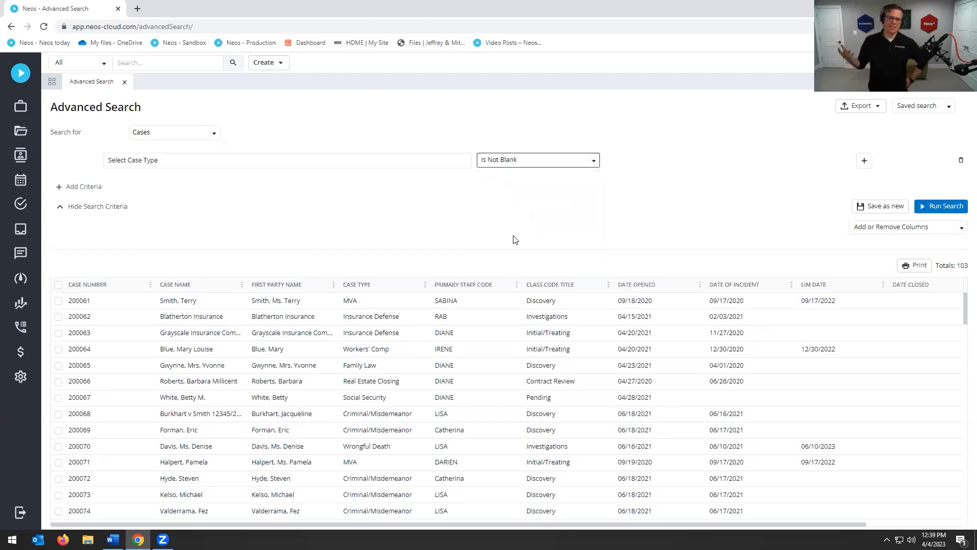
pyautogui.click(940, 206)
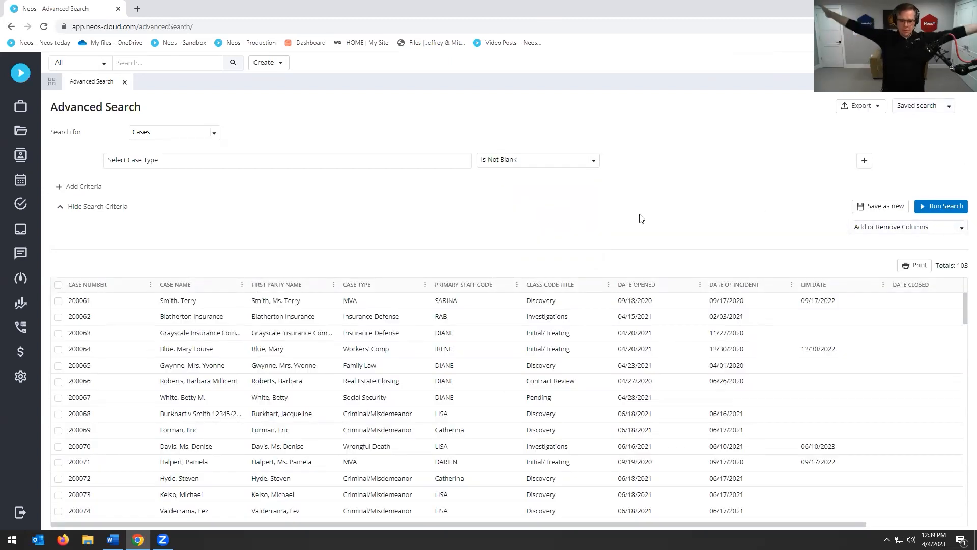
# - Save the advanced search as Case Types and close it to return to the dashboards
pyautogui.click(886, 208)
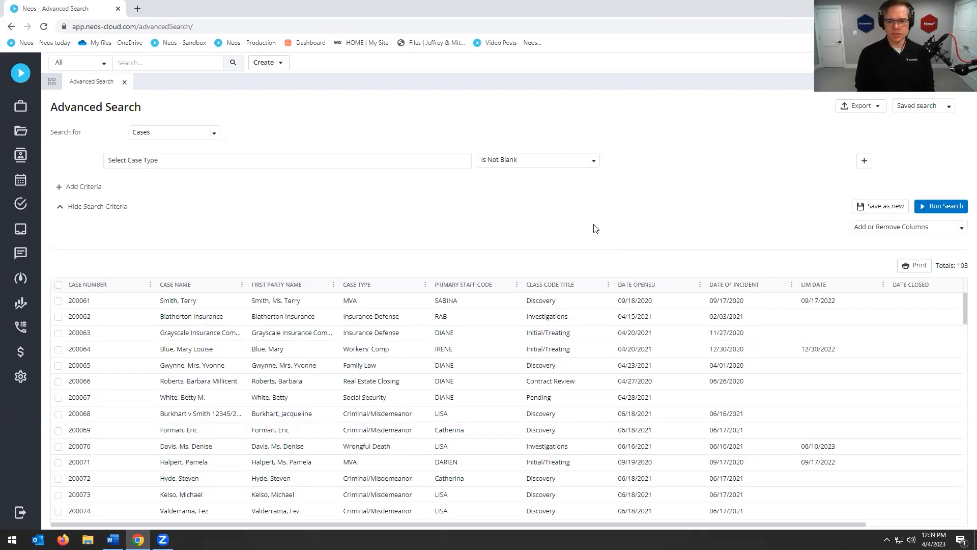
pyautogui.click(495, 258)
pyautogui.write('Case Types')
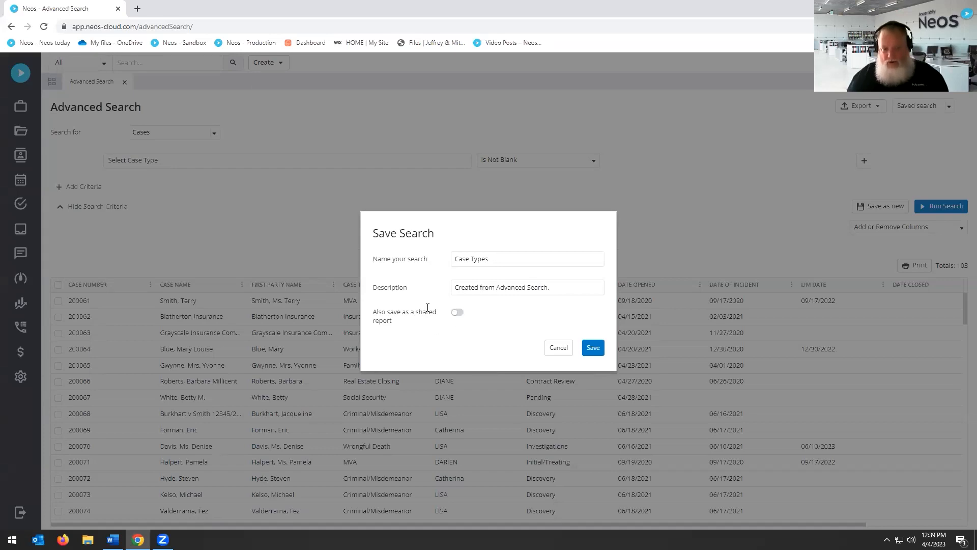
pyautogui.click(594, 348)
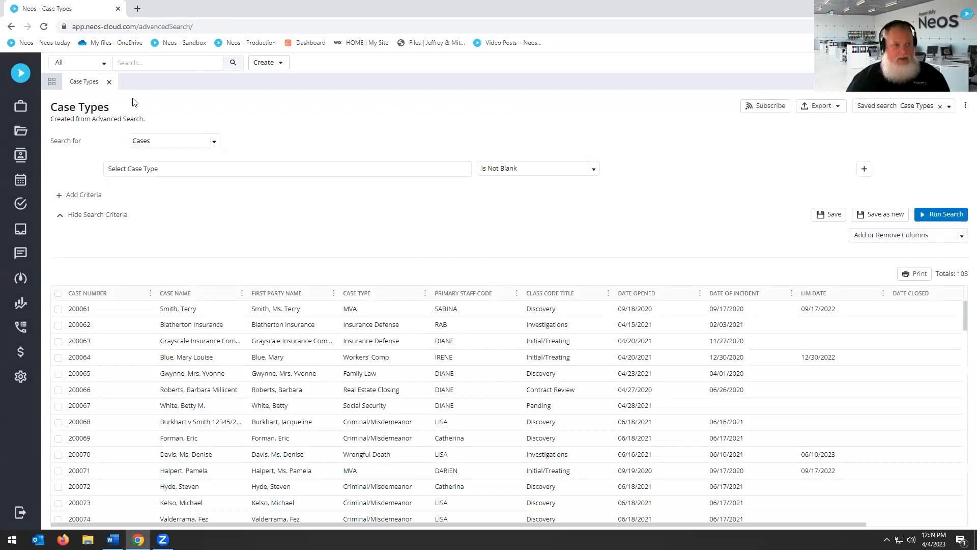
pyautogui.click(109, 82)
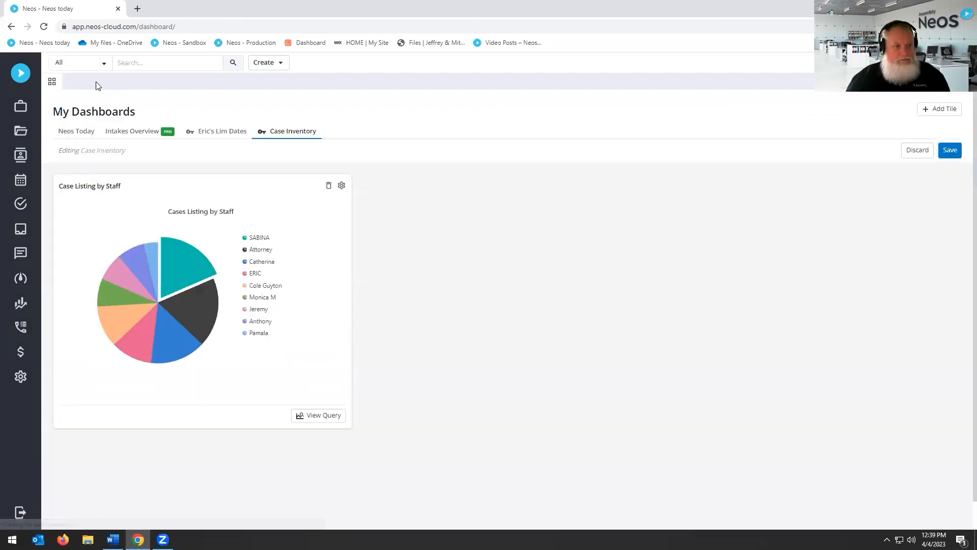
# - Reload the dashboards page and reopen the Case Inventory dashboard for editing
pyautogui.click(44, 27)
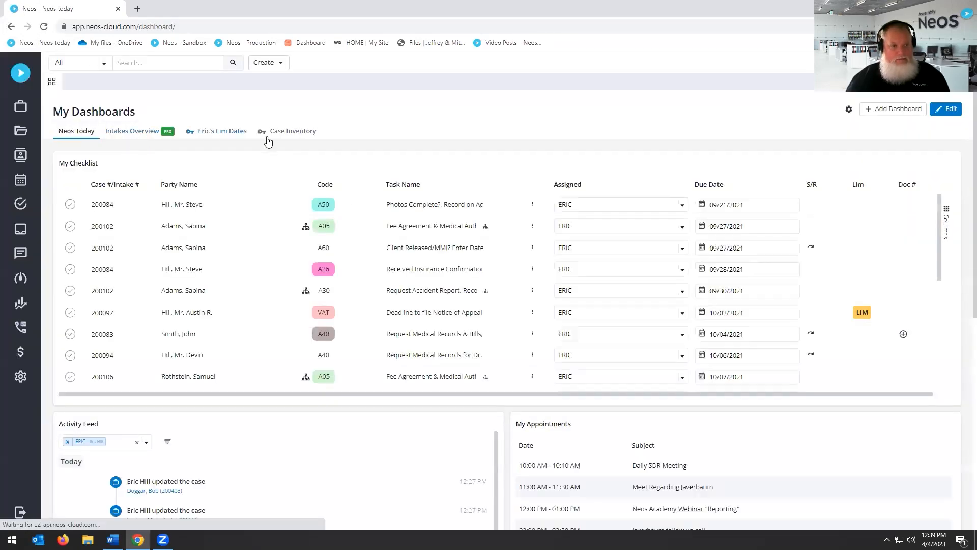
pyautogui.click(297, 131)
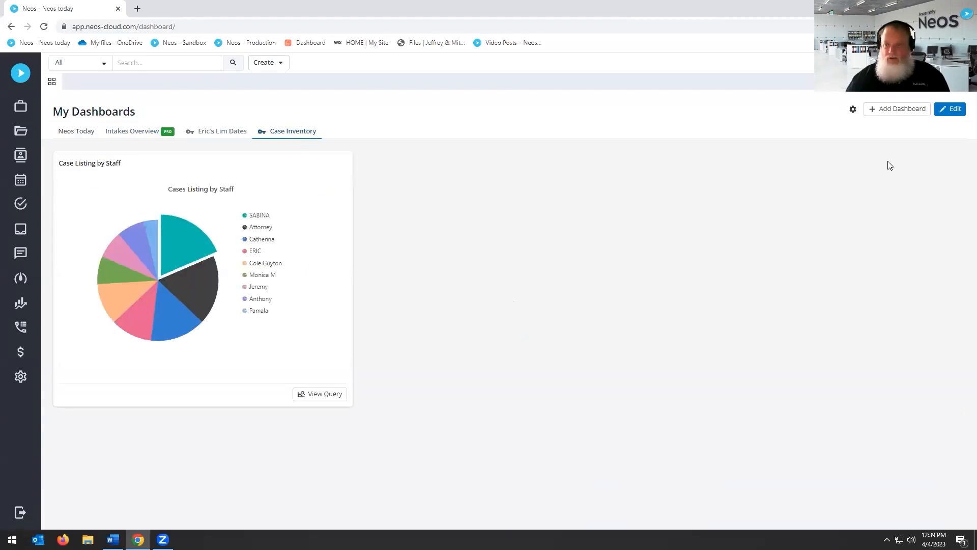
pyautogui.click(950, 109)
pyautogui.click(943, 108)
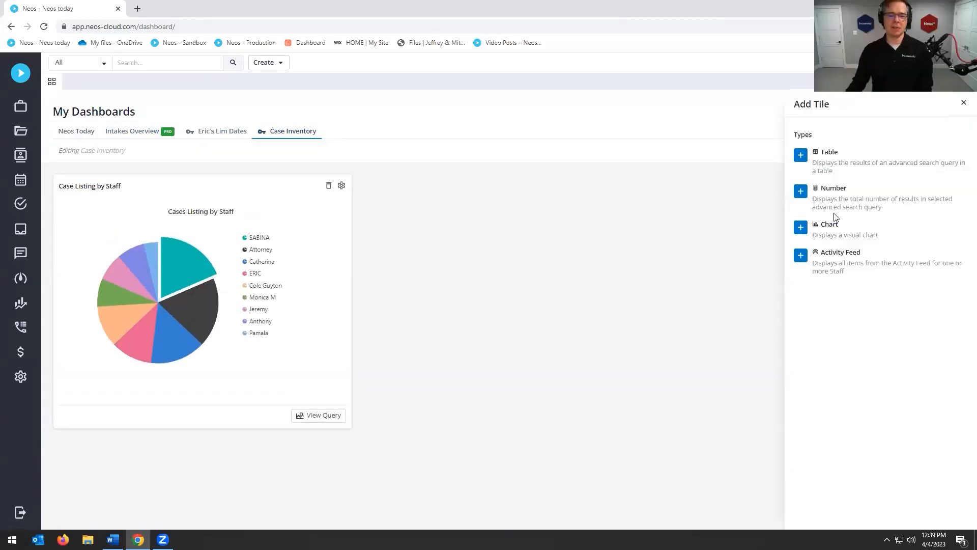
pyautogui.click(802, 228)
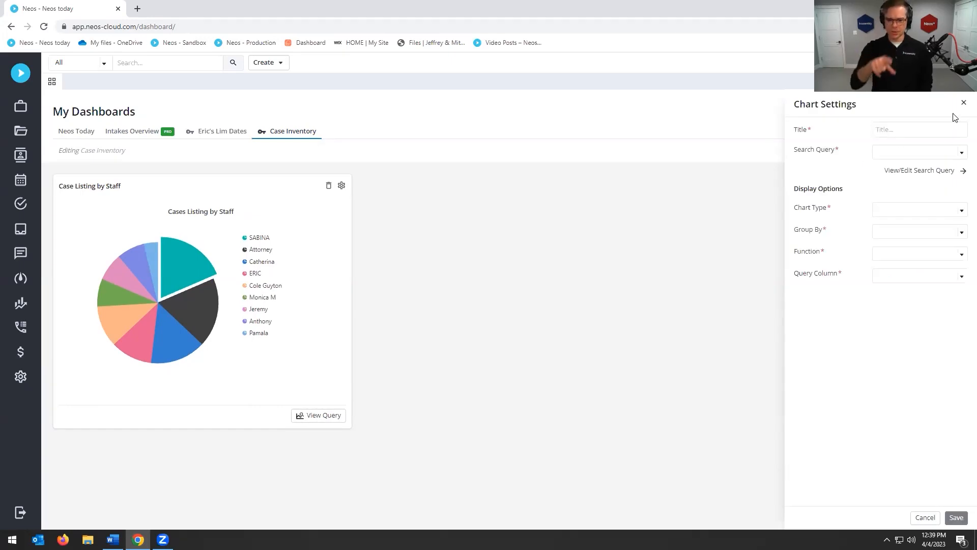
pyautogui.click(963, 103)
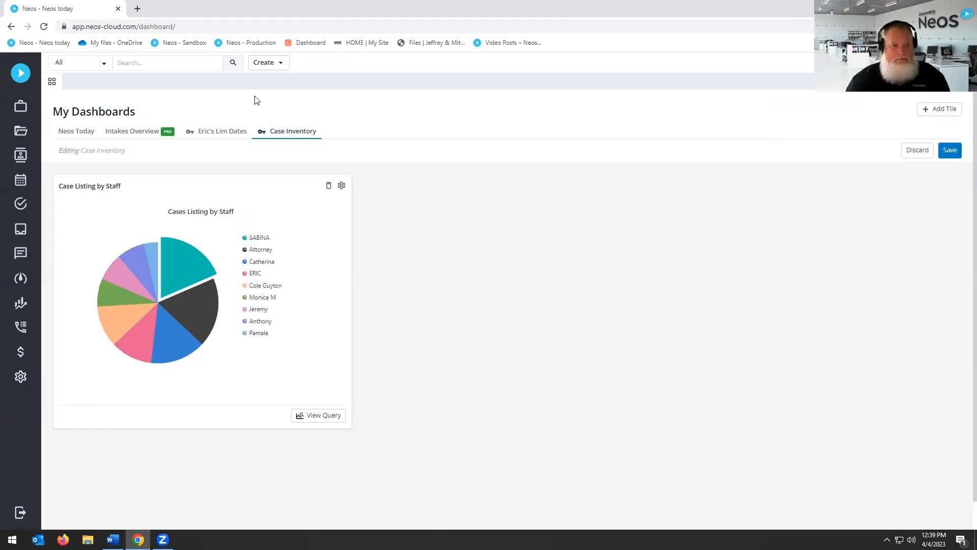
# - Add a chart tile to the Case Inventory dashboard using the Case Types query, titled Case Types
pyautogui.click(946, 110)
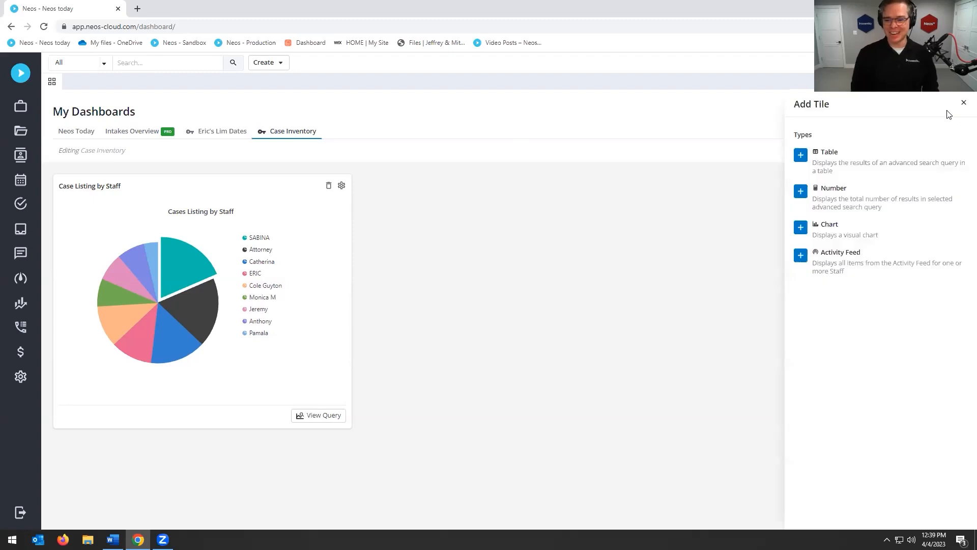
pyautogui.click(801, 228)
pyautogui.click(956, 156)
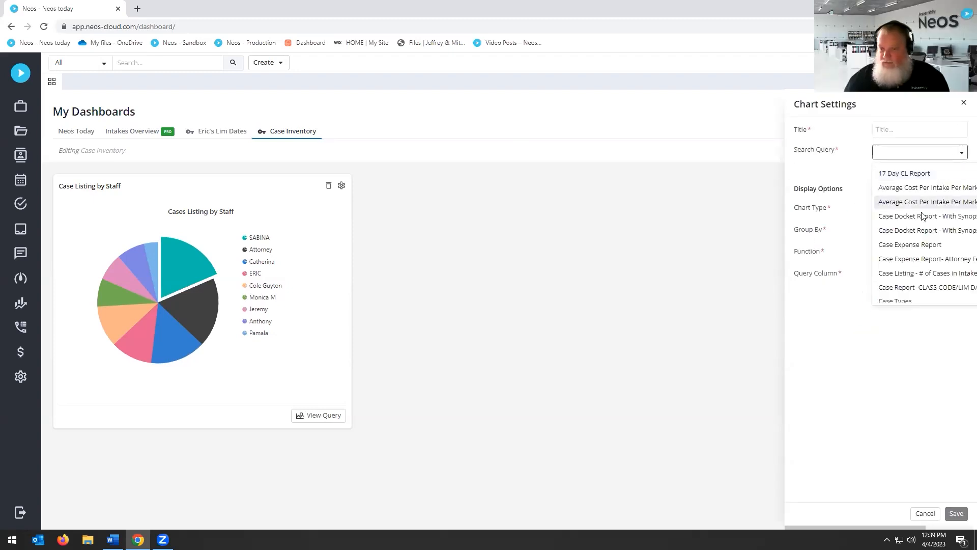
pyautogui.scroll(-1, 915, 253)
pyautogui.click(898, 251)
pyautogui.click(894, 129)
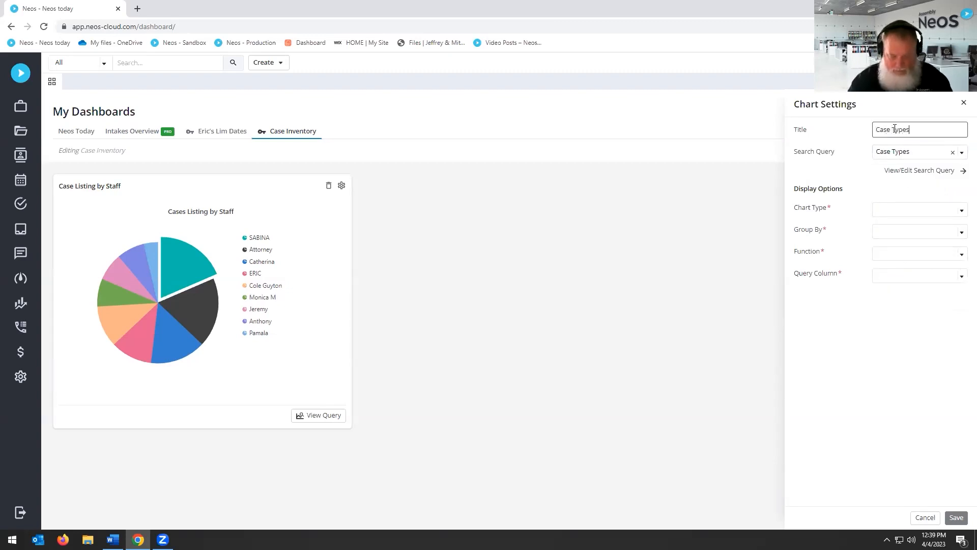
# - Set the Case Types chart to a Pie Chart grouped by Case Type with the Count function and save the tile
pyautogui.click(918, 211)
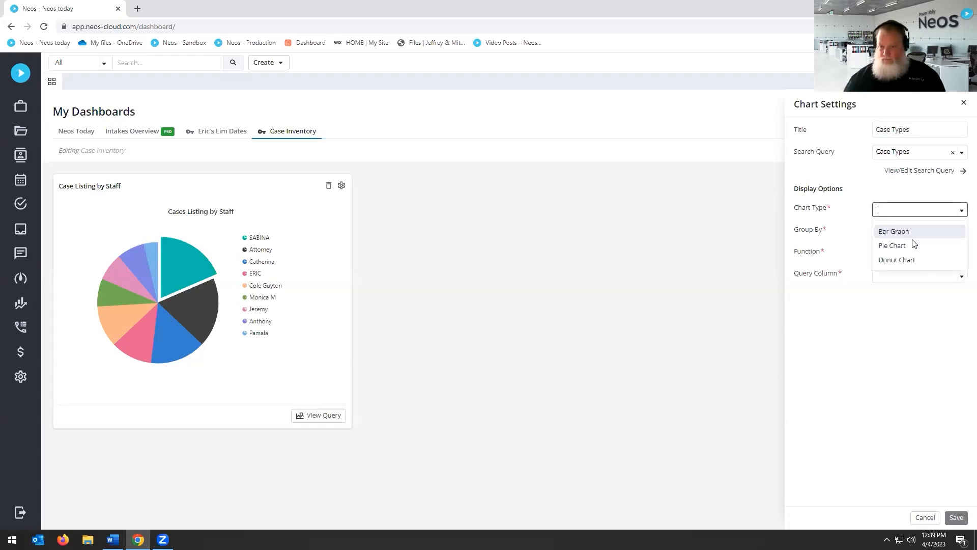
pyautogui.click(907, 247)
pyautogui.click(909, 233)
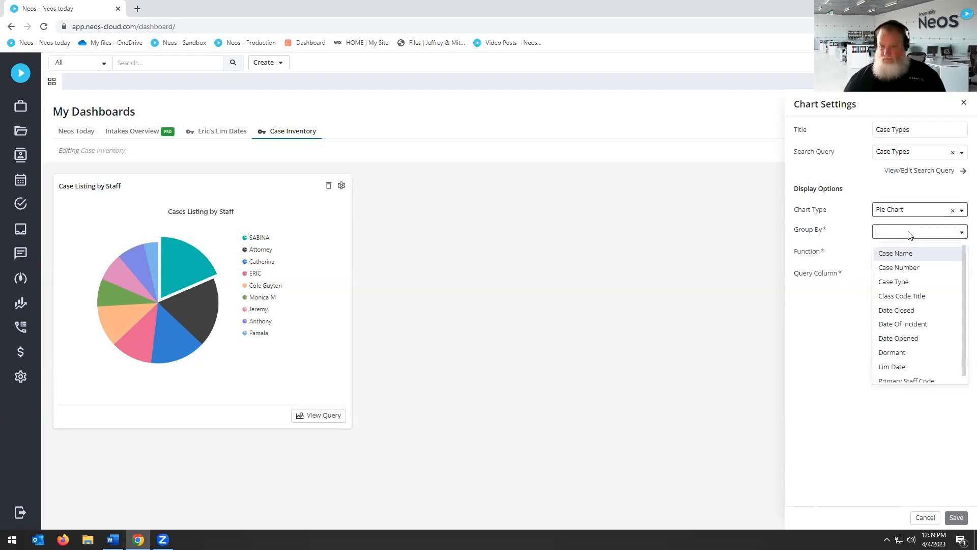
pyautogui.click(904, 258)
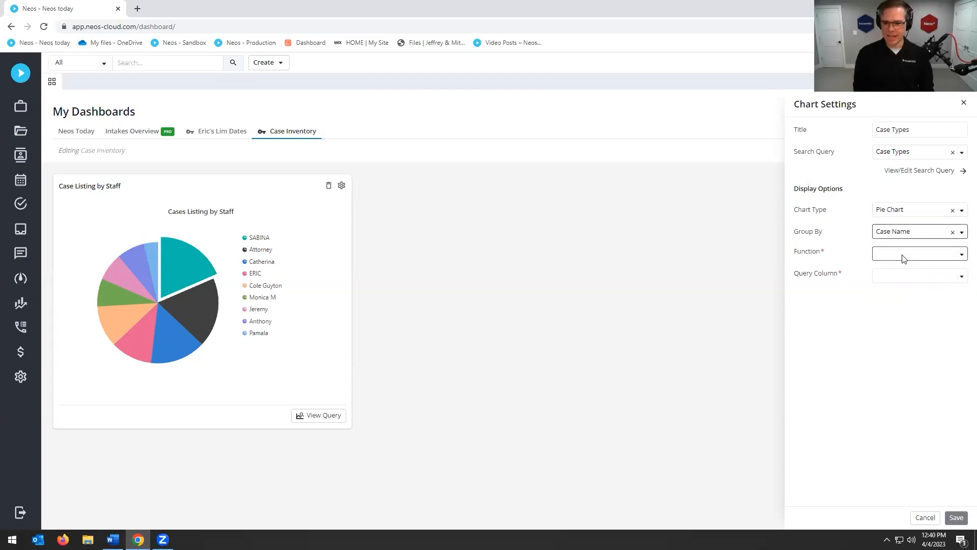
pyautogui.click(917, 232)
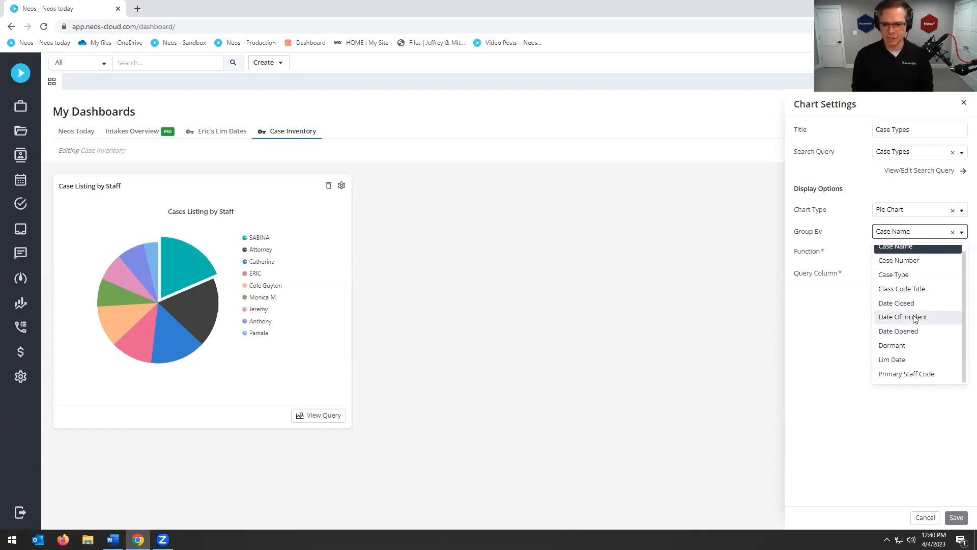
pyautogui.click(904, 275)
pyautogui.click(907, 252)
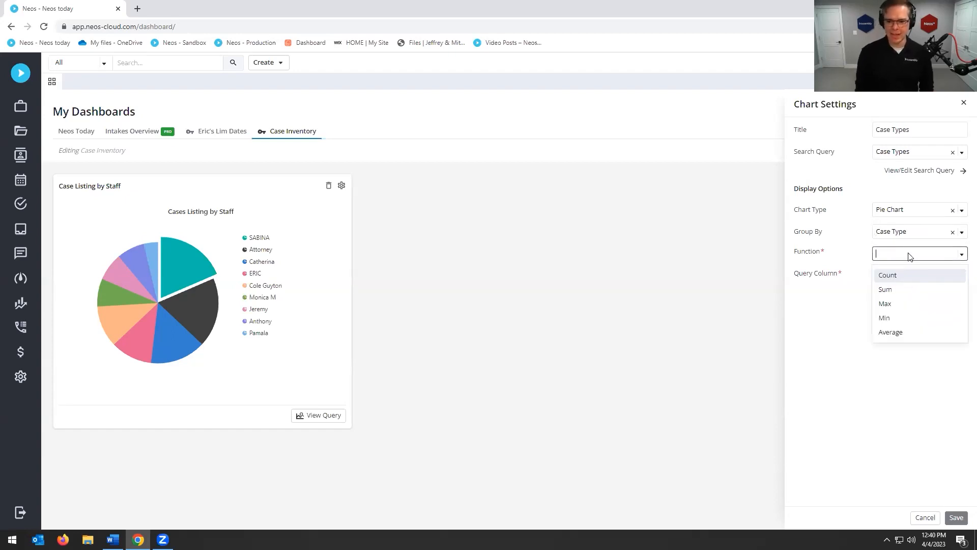
pyautogui.click(886, 277)
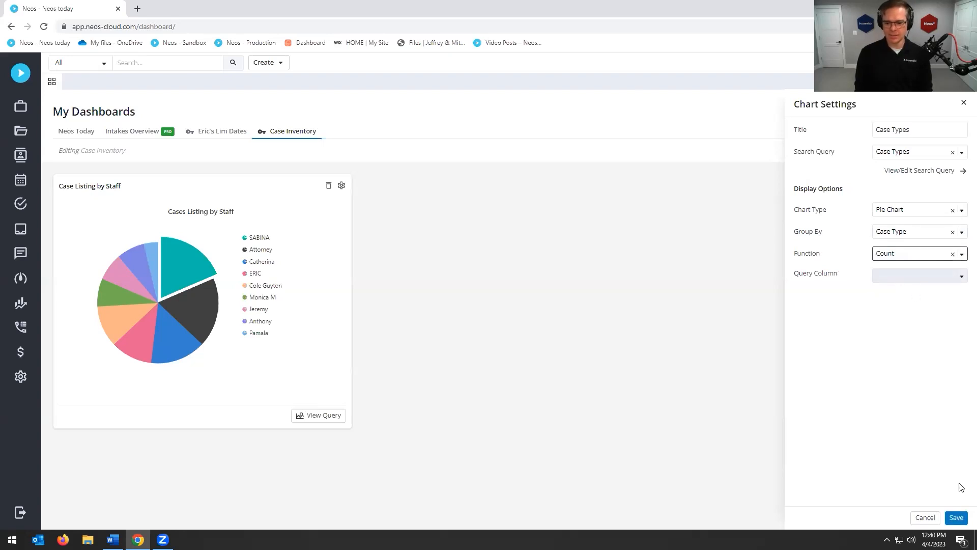
pyautogui.click(955, 518)
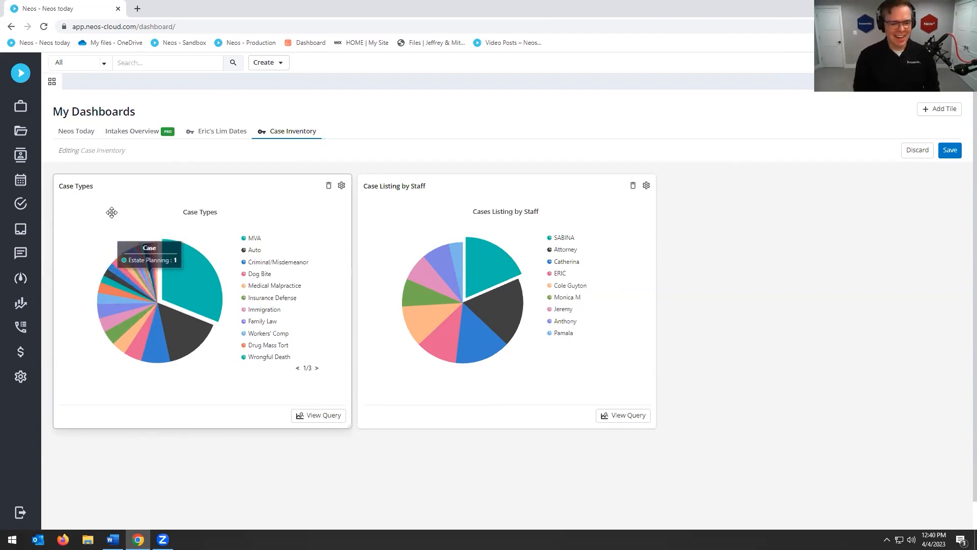
# - Page through the Case Types chart's legend and inspect the case counts of individual slices
pyautogui.click(316, 368)
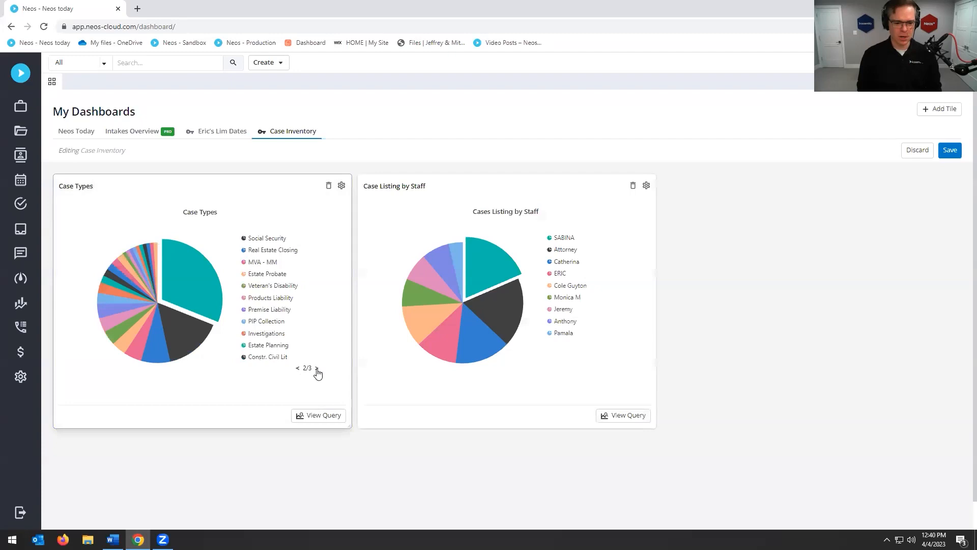
pyautogui.click(317, 368)
pyautogui.click(298, 369)
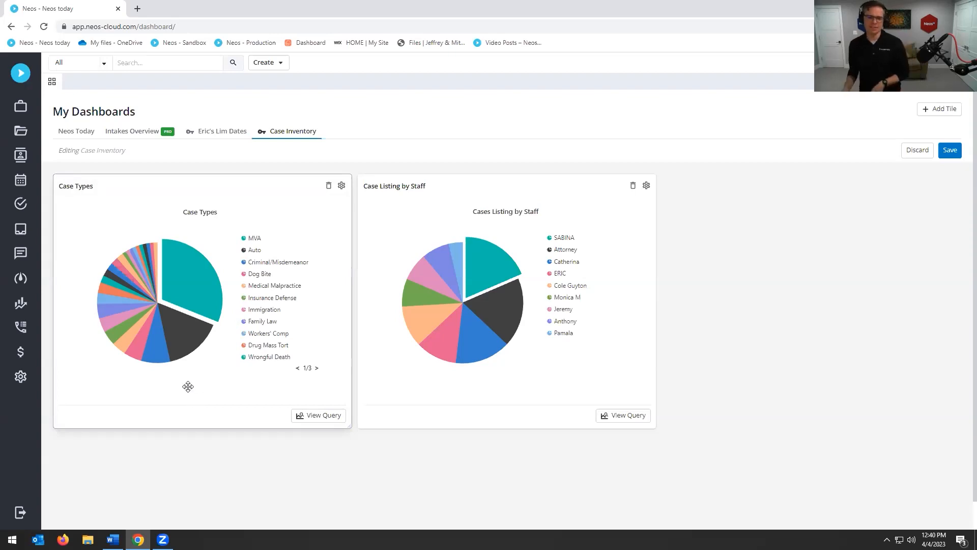
pyautogui.moveTo(180, 321)
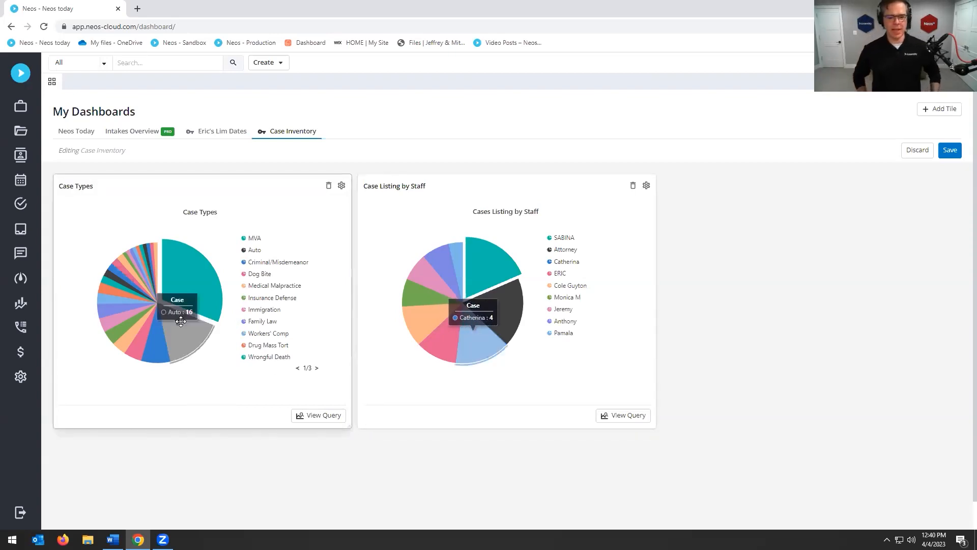
pyautogui.moveTo(154, 260)
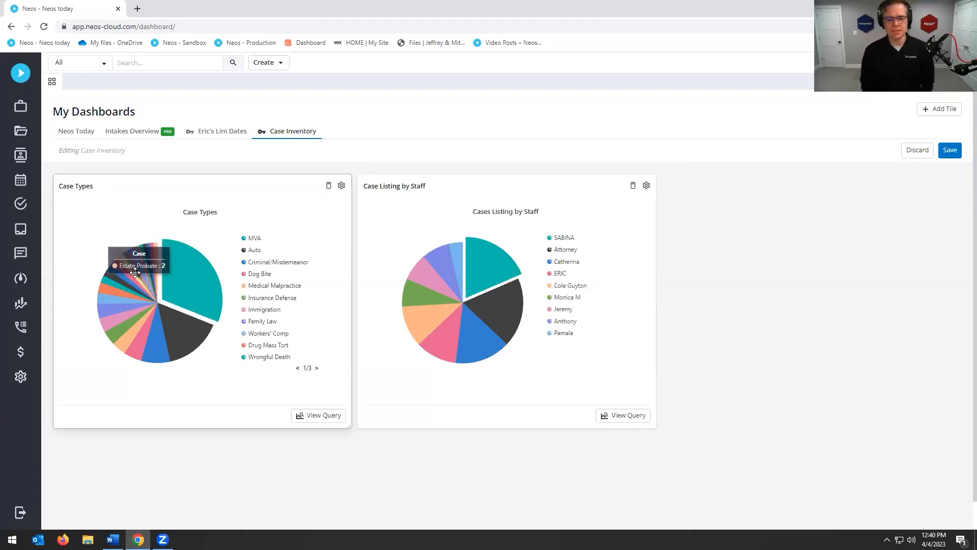
# - View the search query behind the Case Types tile, check its search target, and close it
pyautogui.click(320, 416)
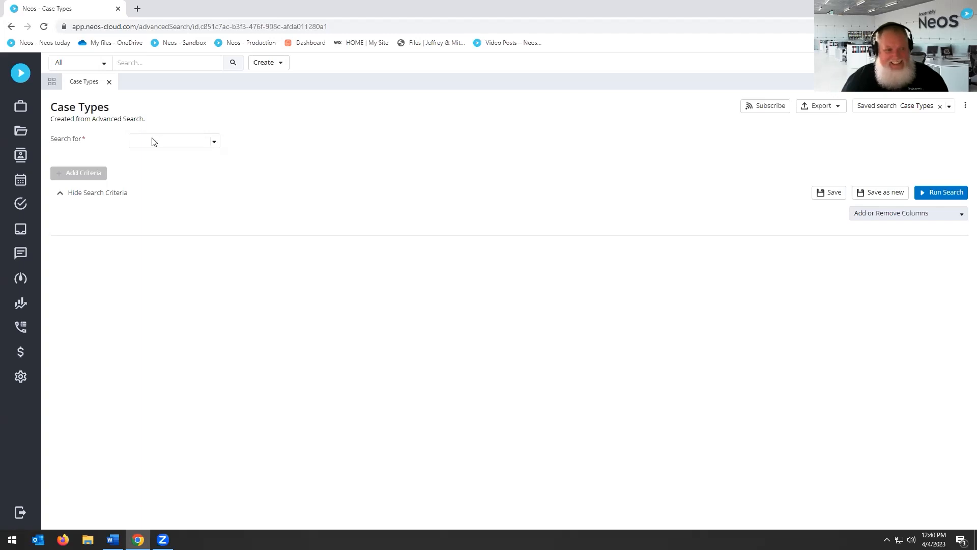
pyautogui.click(215, 143)
pyautogui.click(80, 77)
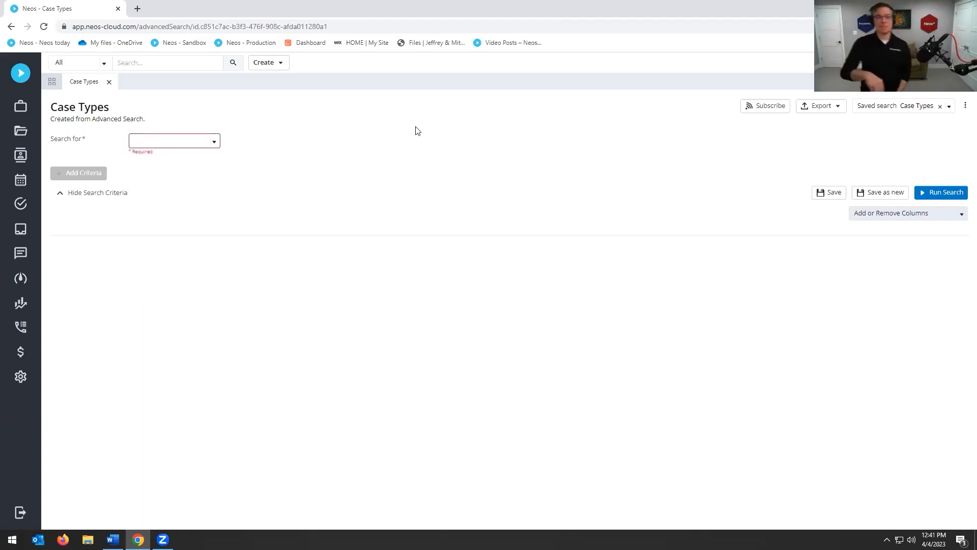
pyautogui.click(110, 82)
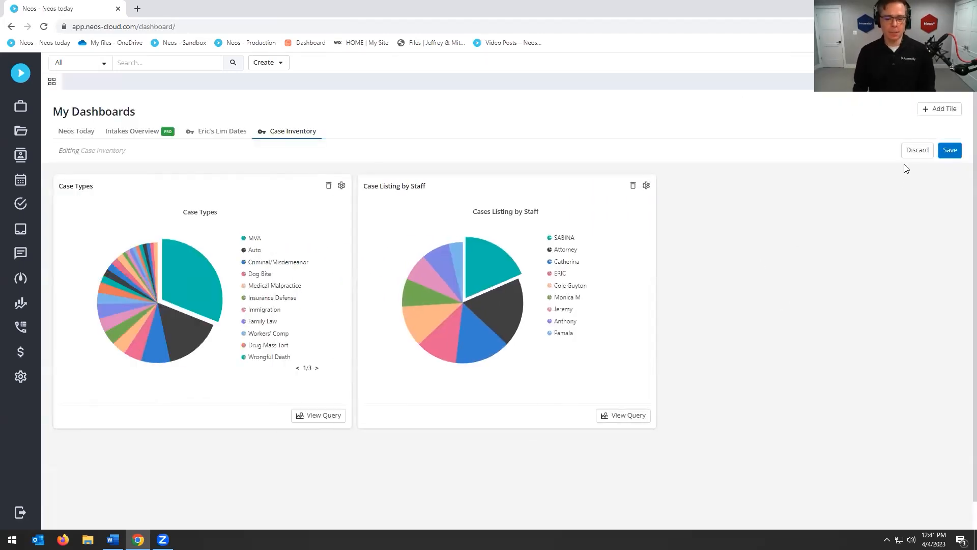
# - Save the dashboard and start an advanced case search with the second criterion set to Case Staff Assigned - Any > Staff > Select Staff
pyautogui.click(918, 150)
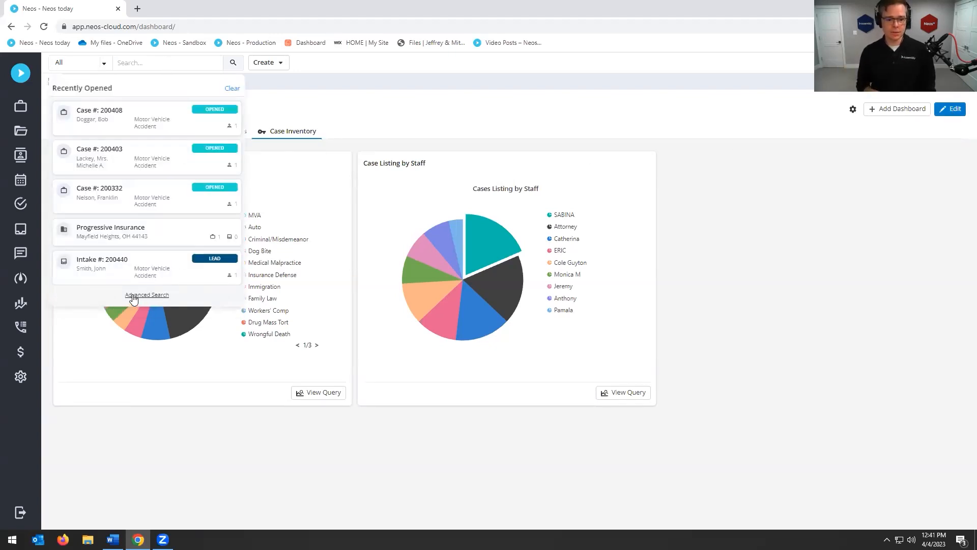
pyautogui.click(133, 295)
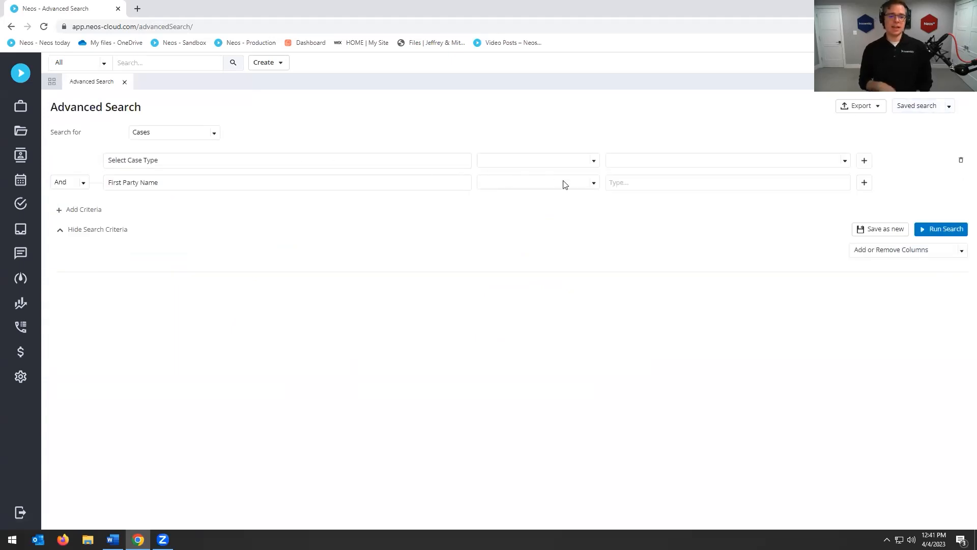
pyautogui.click(454, 190)
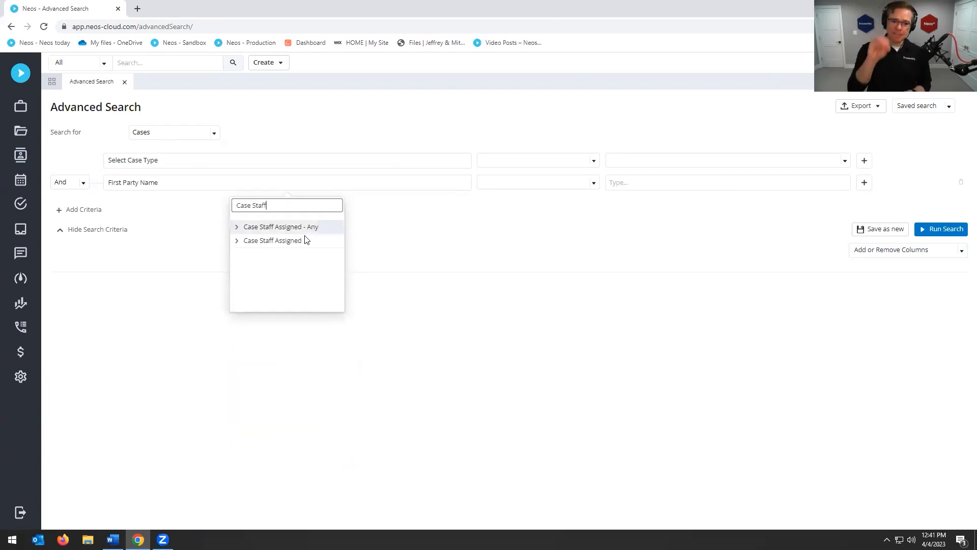
pyautogui.click(236, 226)
pyautogui.click(248, 268)
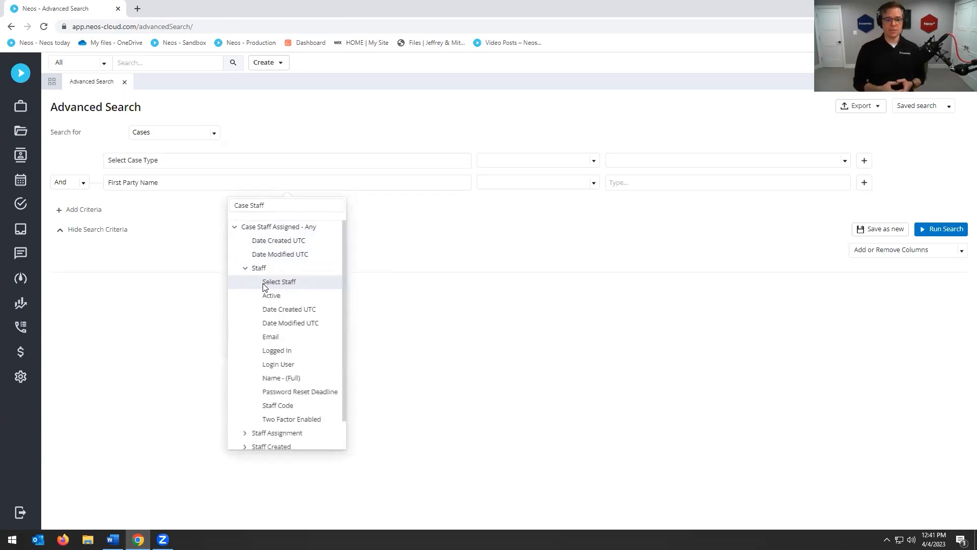
pyautogui.click(275, 283)
# - Set the assigned staff criterion to Equal the staff member named in the Lim Dates dashboard, run the search and review the cases
pyautogui.click(593, 183)
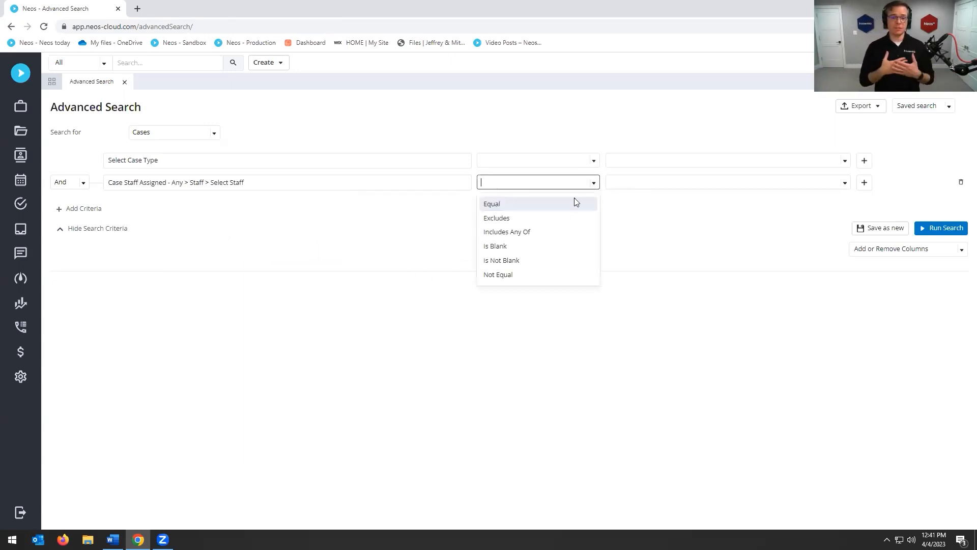
pyautogui.click(509, 206)
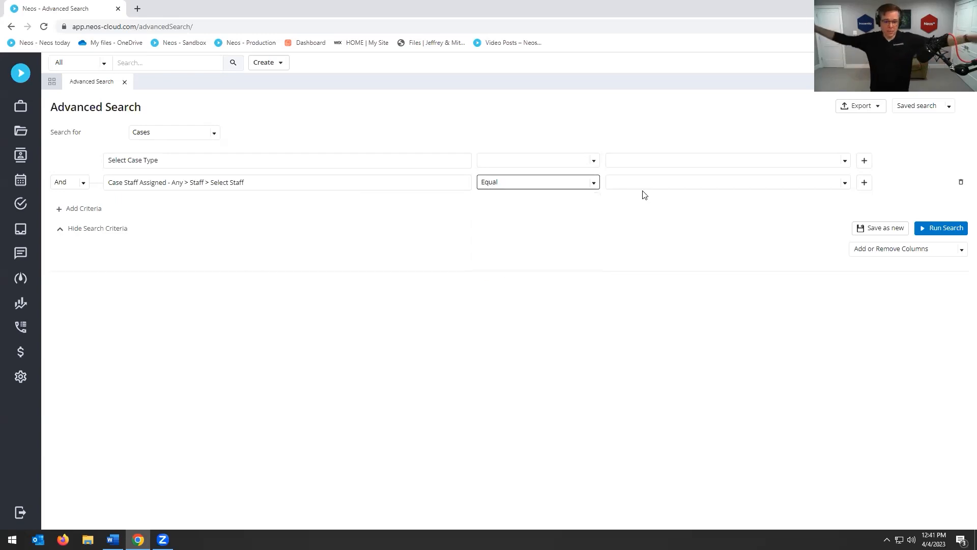
pyautogui.click(845, 186)
pyautogui.scroll(-3, 632, 279)
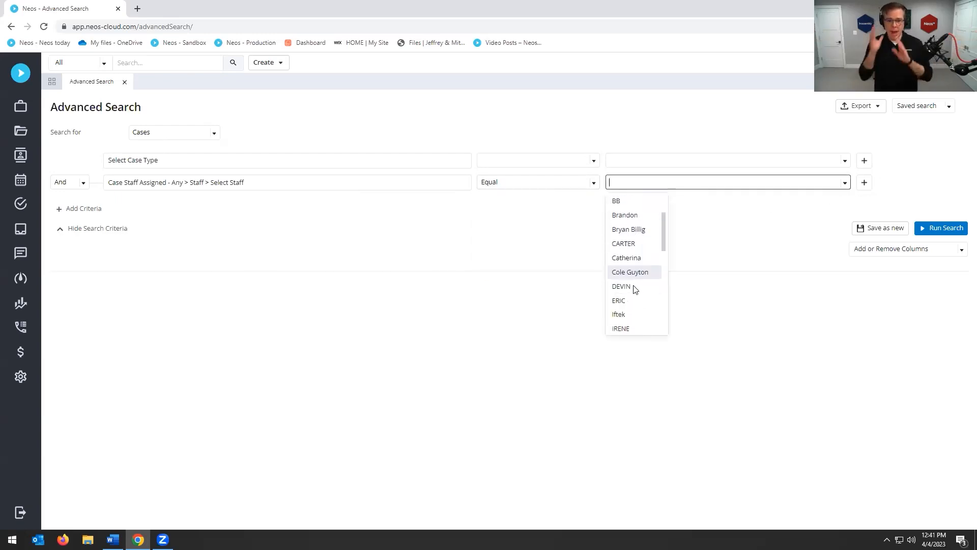
pyautogui.click(622, 260)
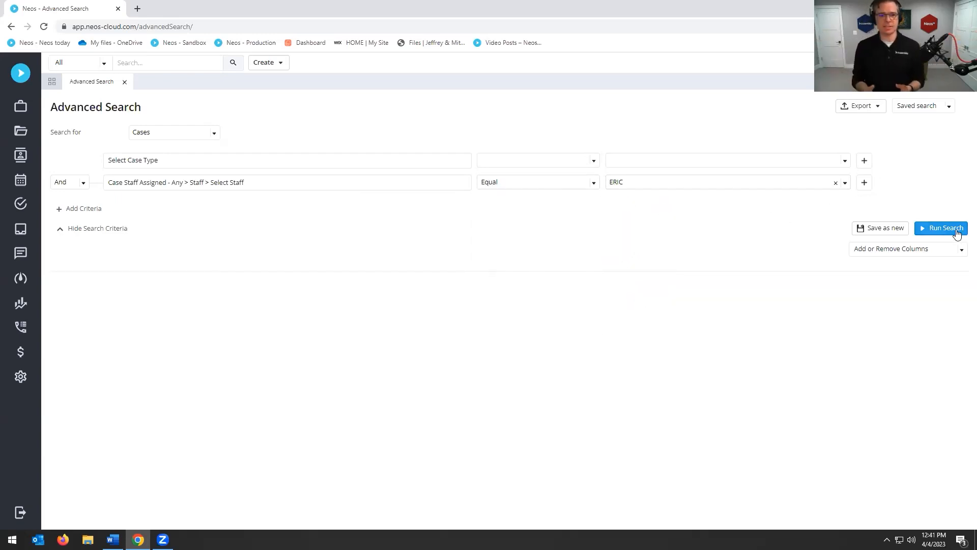
pyautogui.click(942, 228)
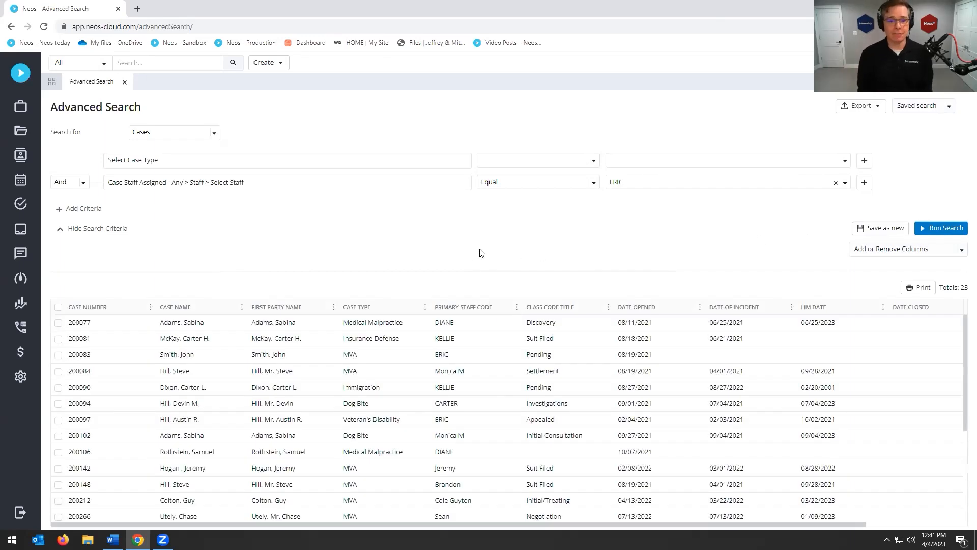
pyautogui.scroll(-3, 476, 320)
pyautogui.scroll(3, 477, 320)
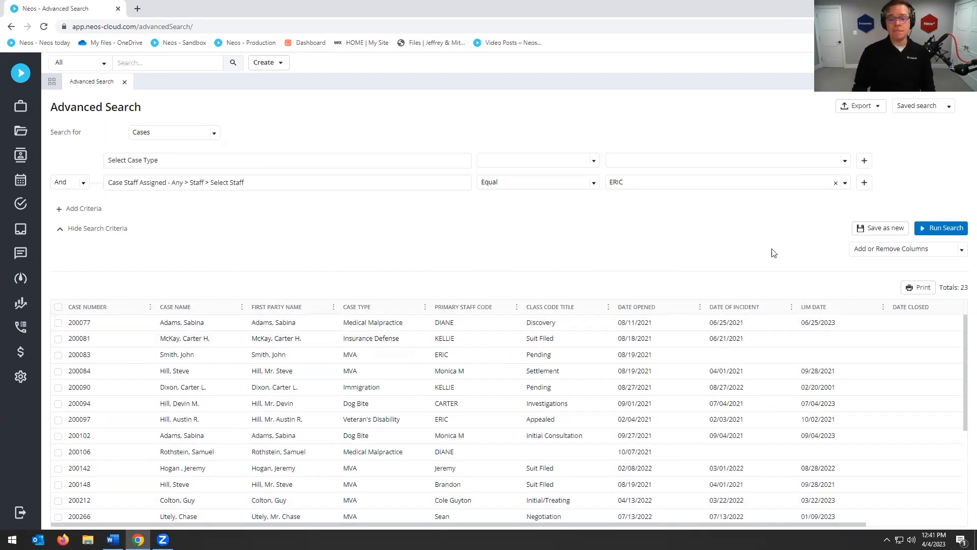
# - Save the search as new, named with the staff member's first name in the possessive plus "Cases", and close it
pyautogui.click(881, 228)
pyautogui.write('E')
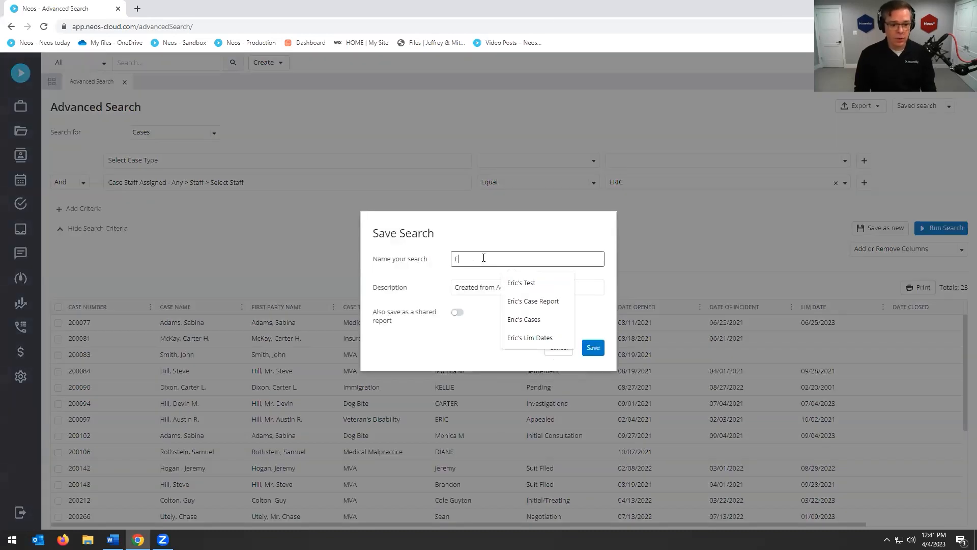
pyautogui.write("ric's Cases")
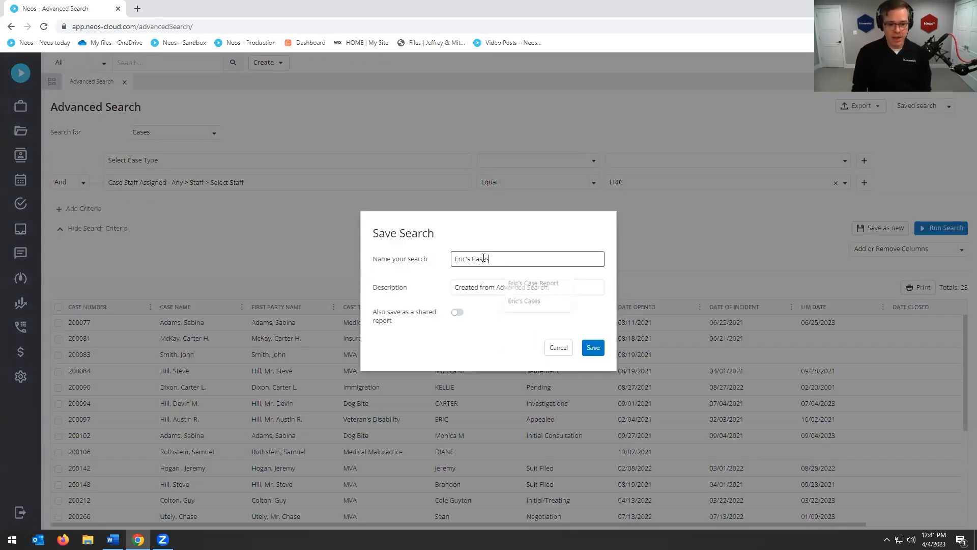
pyautogui.click(592, 347)
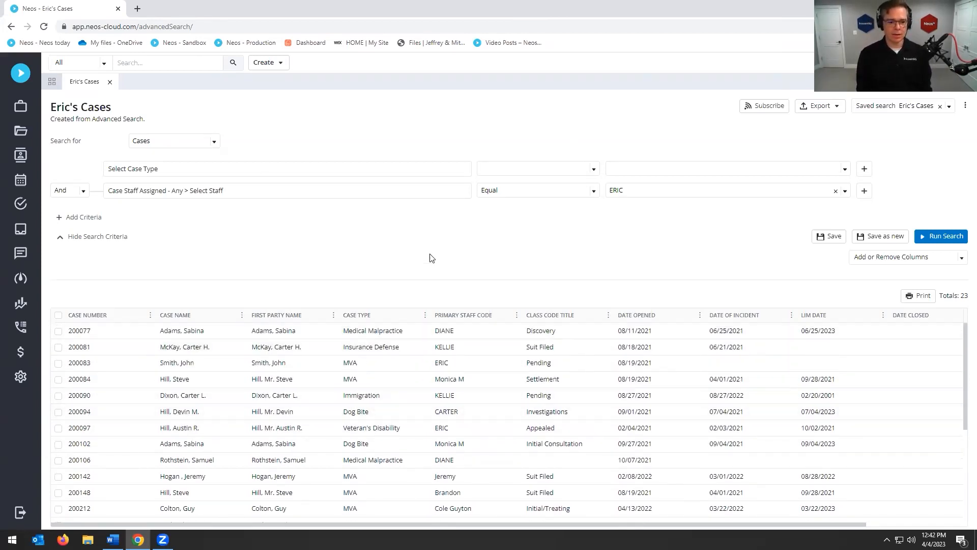
pyautogui.click(109, 82)
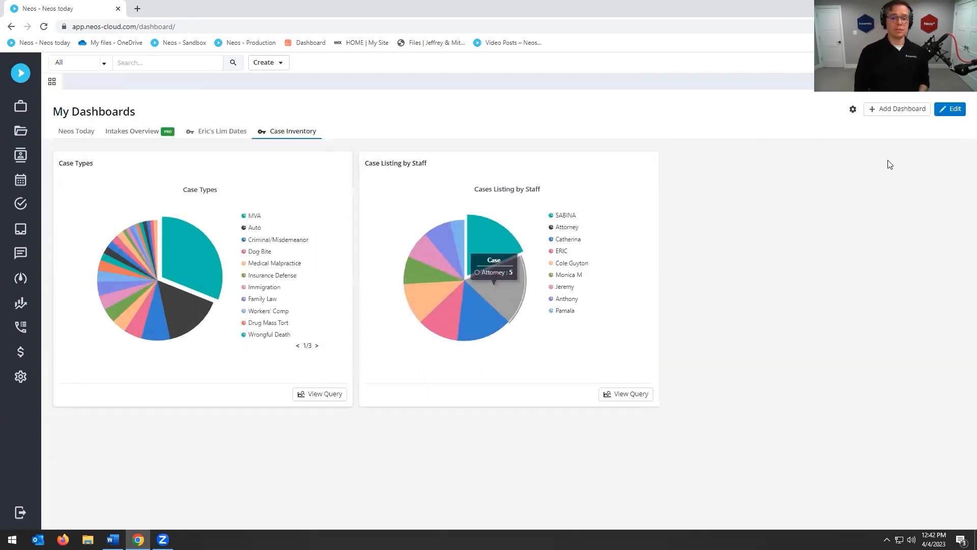
# - Add a Number tile titled with the staff member's first name in the possessive plus "Case Count", using their saved cases search and the Count function
pyautogui.click(948, 108)
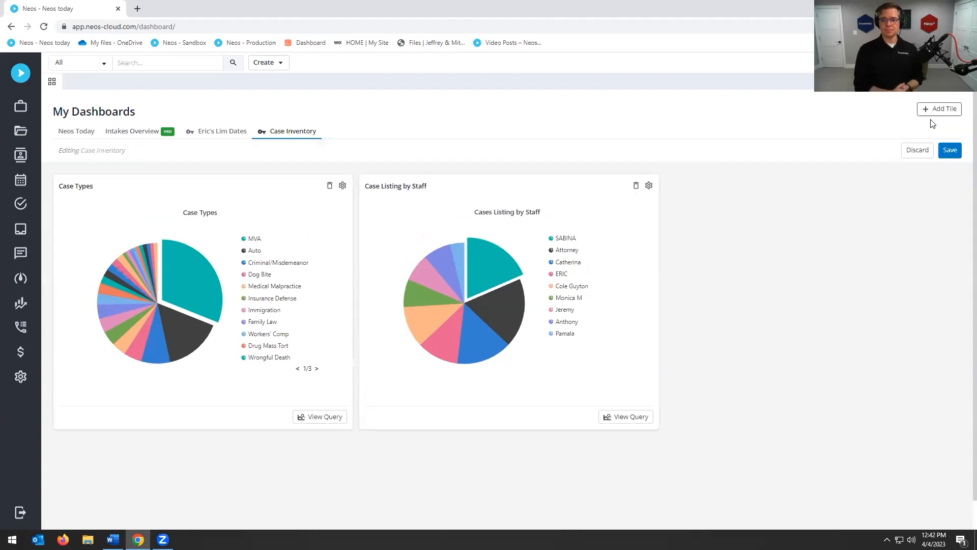
pyautogui.click(940, 109)
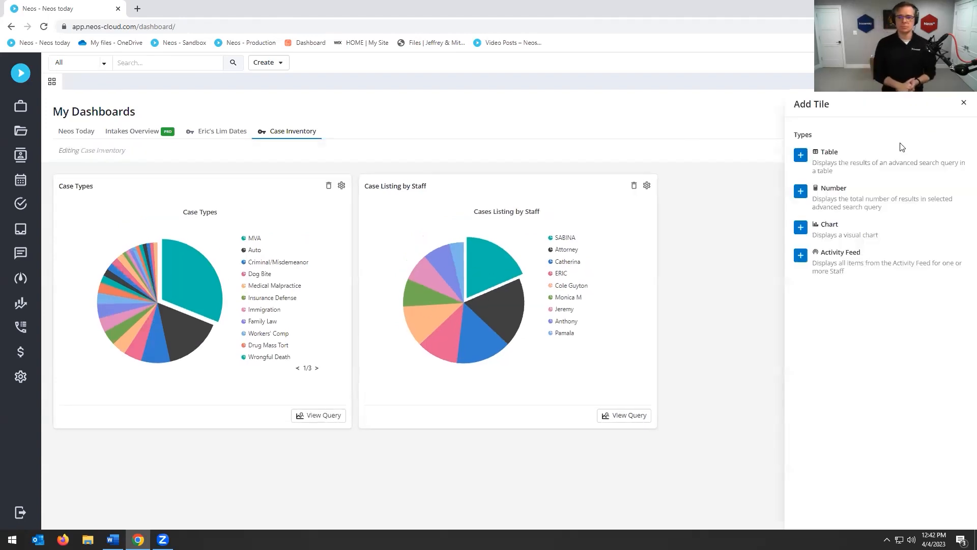
pyautogui.click(800, 191)
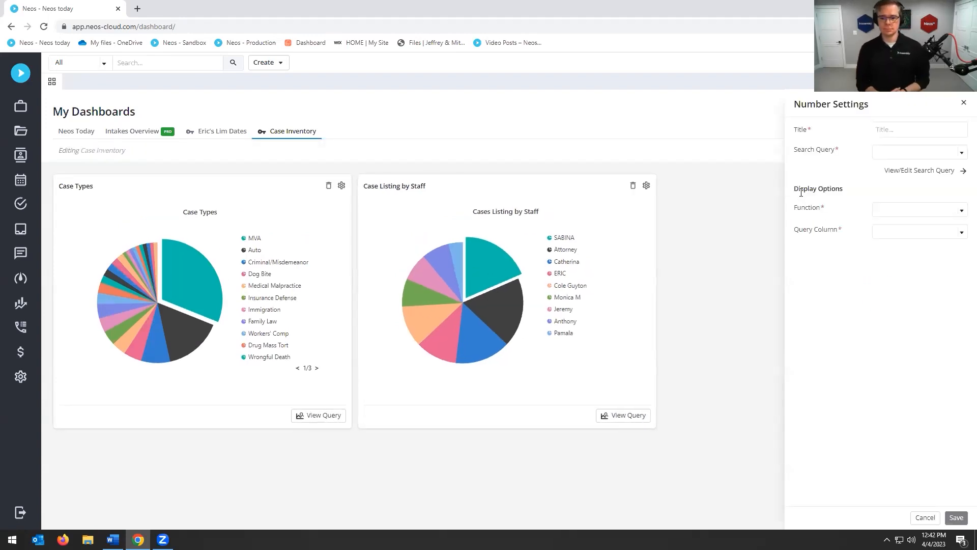
pyautogui.click(904, 153)
pyautogui.scroll(-5, 904, 245)
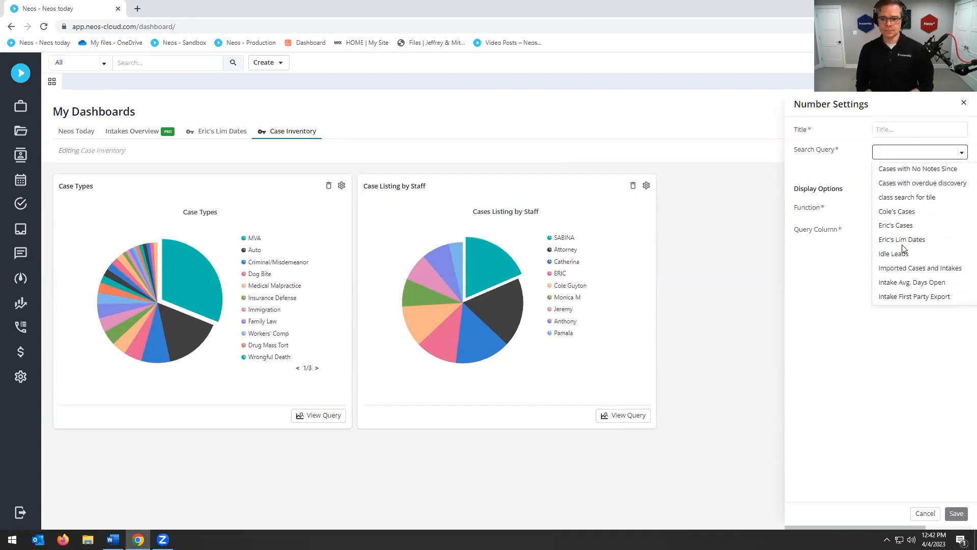
pyautogui.click(895, 225)
pyautogui.click(897, 128)
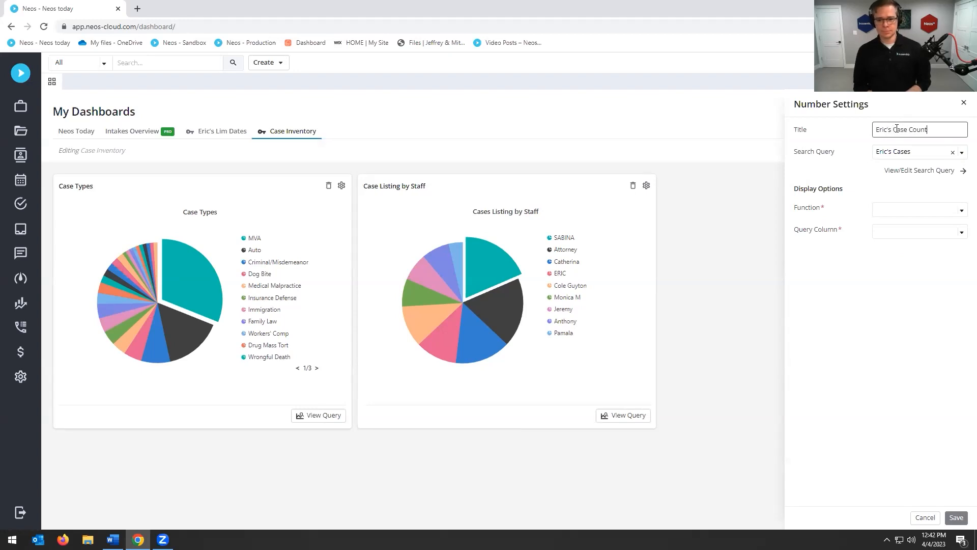
pyautogui.click(884, 210)
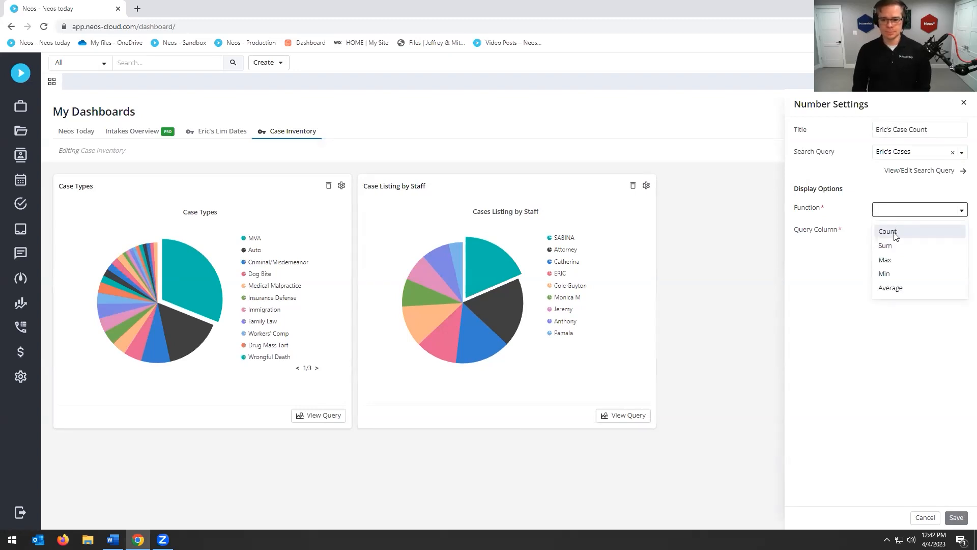
pyautogui.click(895, 233)
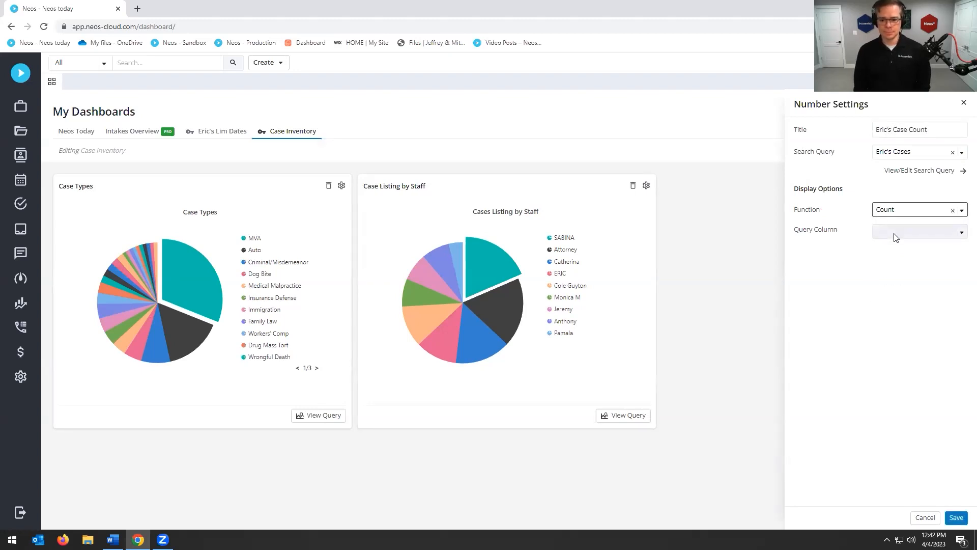
pyautogui.click(956, 518)
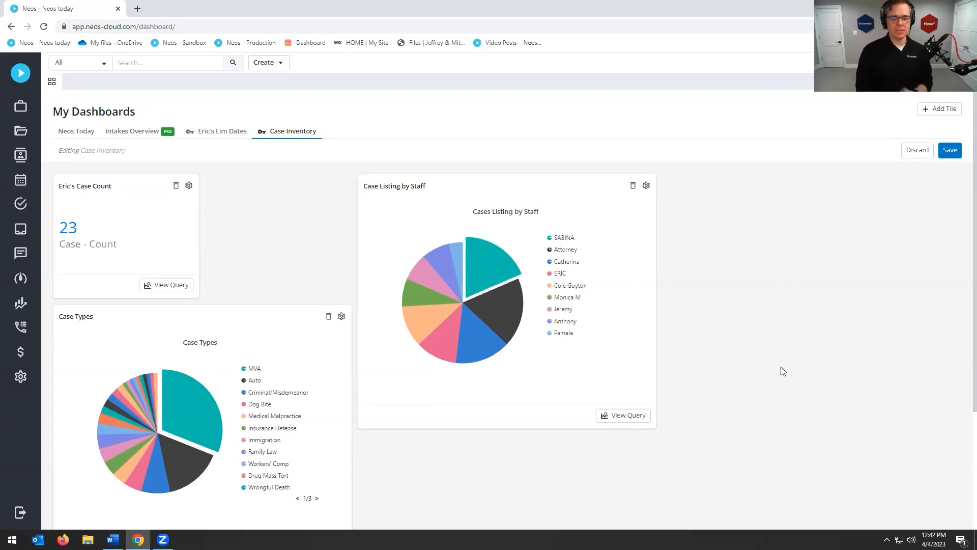
# - View the search query behind the case count tile, review its cases, and return to the dashboard being edited
pyautogui.click(165, 286)
pyautogui.scroll(-5, 786, 350)
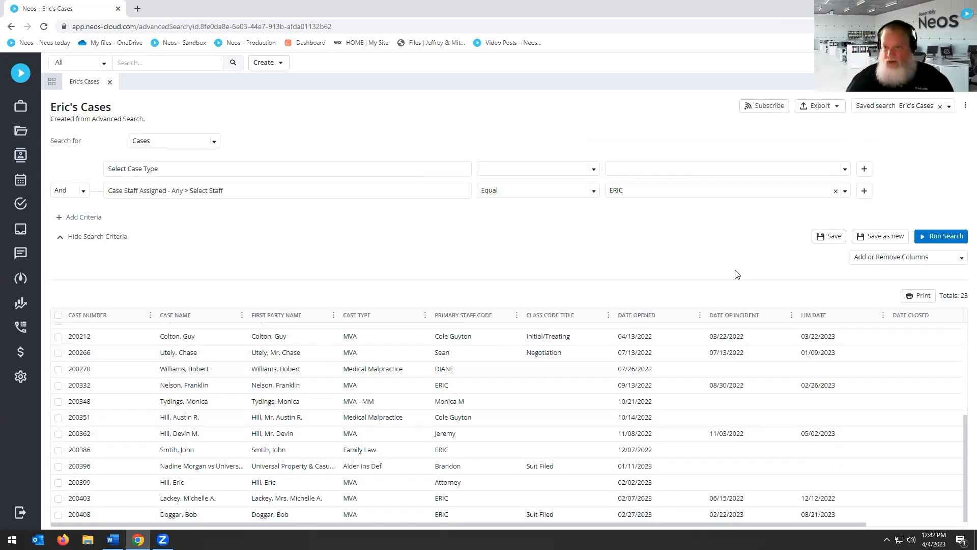
pyautogui.scroll(5, 584, 421)
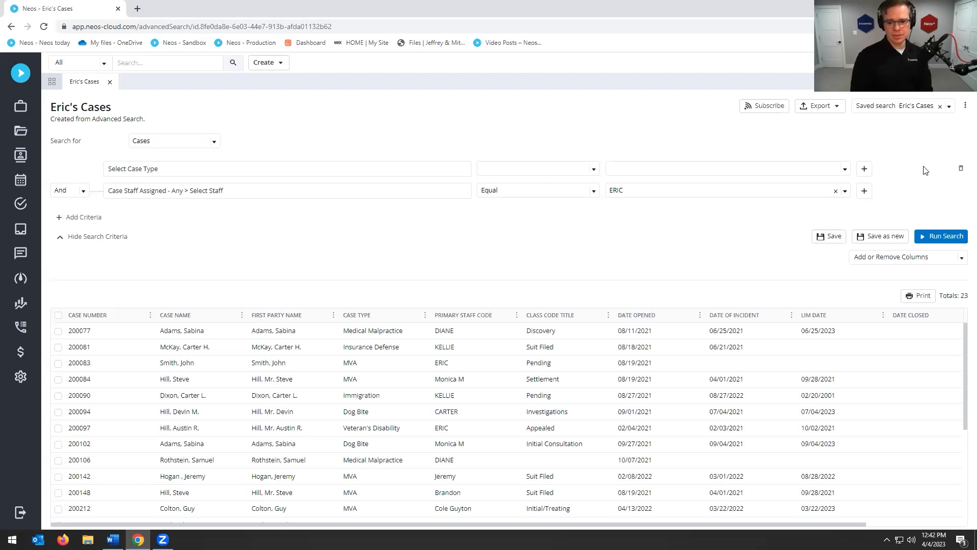
pyautogui.click(961, 169)
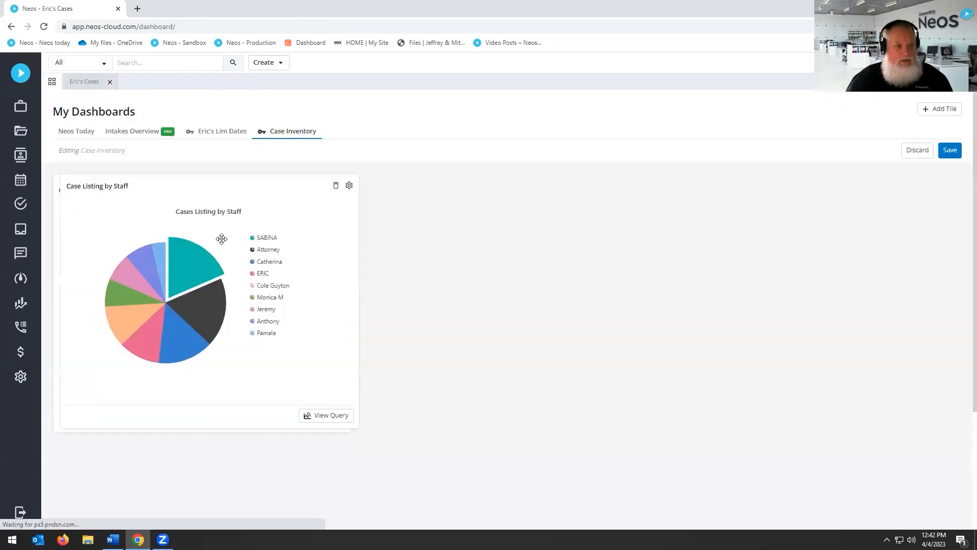
# - Move the case count tile to the far right of the two chart tiles and save the Case Inventory dashboard
pyautogui.moveTo(173, 225); pyautogui.dragTo(871, 270)
pyautogui.click(950, 151)
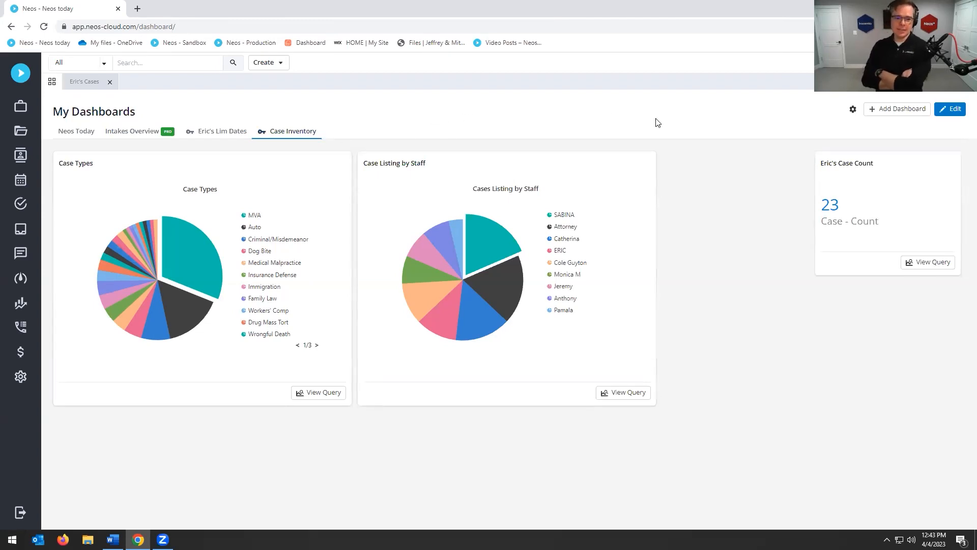
# - Share the Case Inventory dashboard with one additional staff member and save its settings
pyautogui.click(853, 110)
pyautogui.click(524, 297)
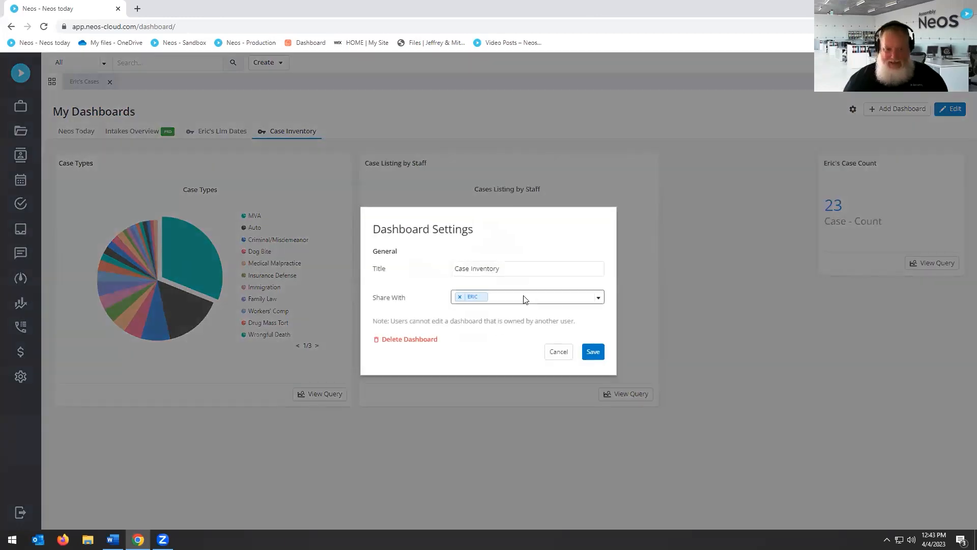
pyautogui.scroll(-1, 498, 396)
pyautogui.scroll(-2, 498, 397)
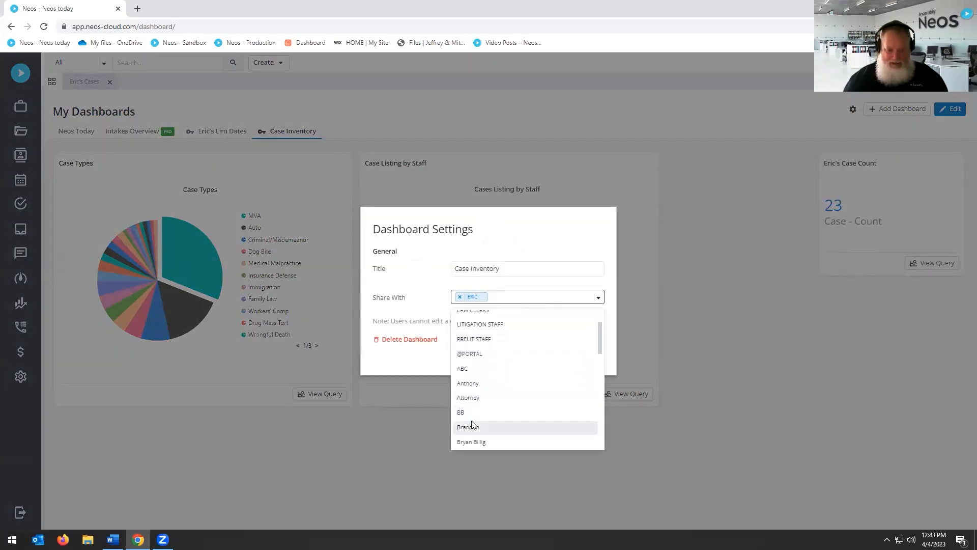
pyautogui.click(477, 391)
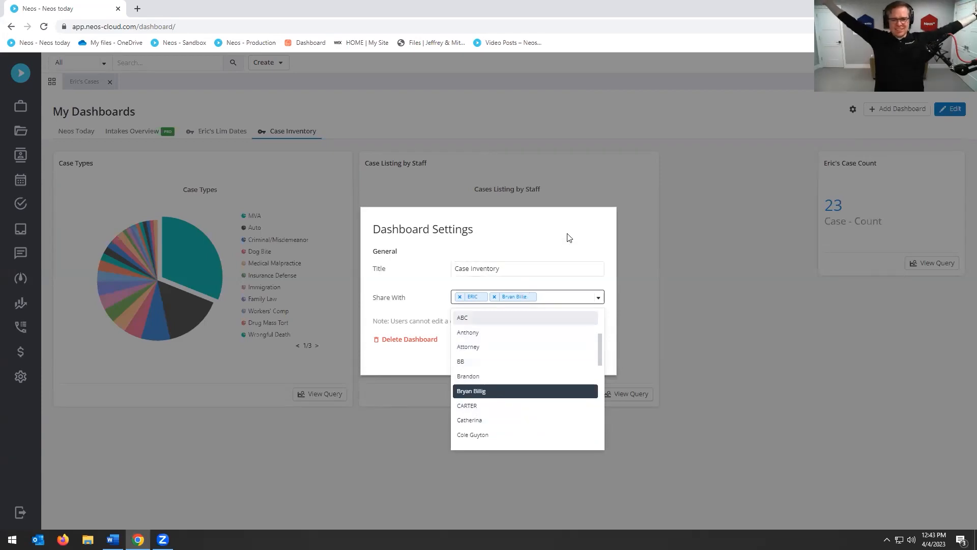
pyautogui.click(569, 237)
pyautogui.click(592, 352)
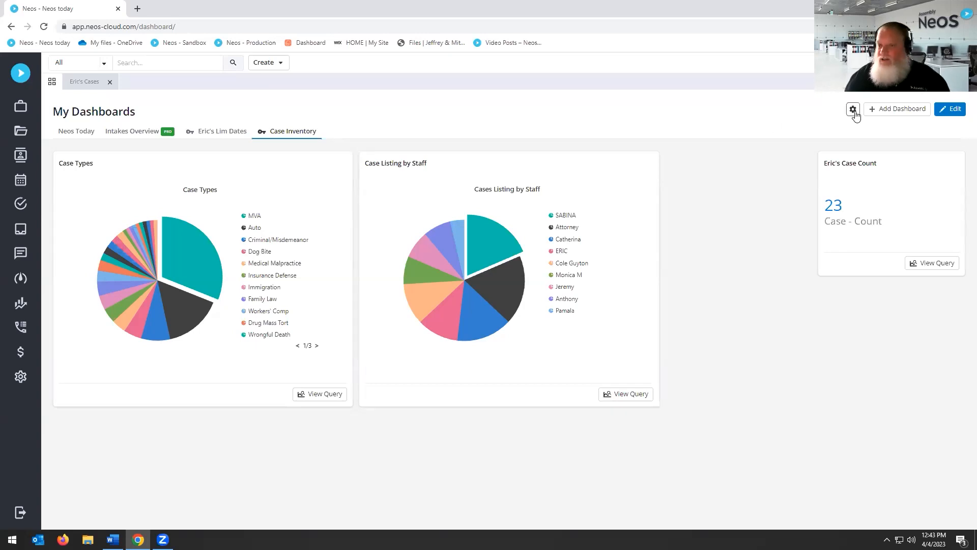
# - Look at Neos Today, return to Case Inventory, and share that dashboard with two more staff members, saving its settings
pyautogui.click(63, 132)
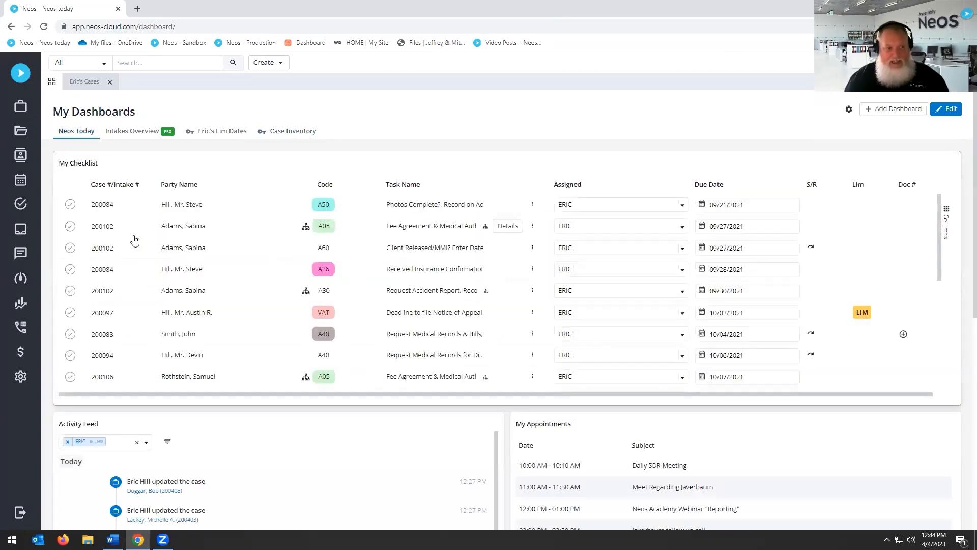
pyautogui.click(295, 131)
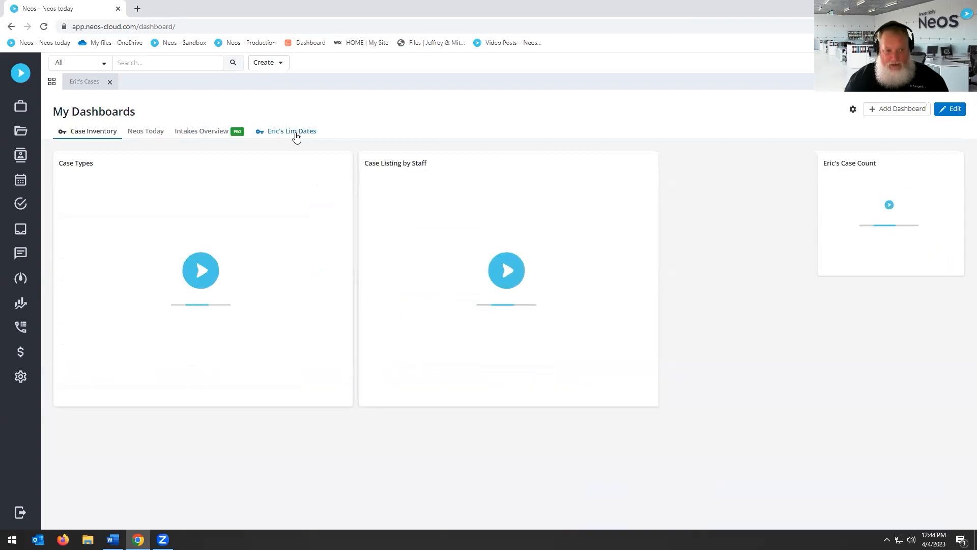
pyautogui.click(854, 110)
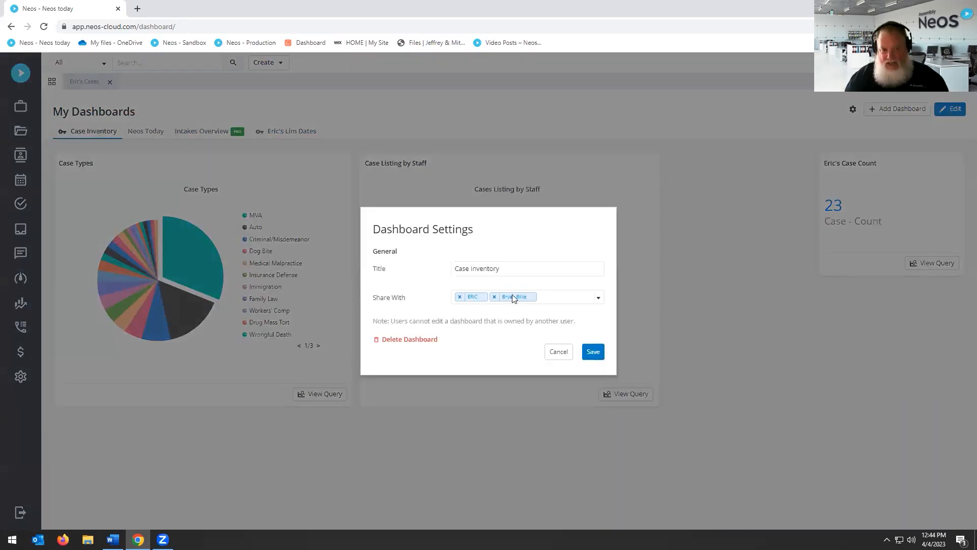
pyautogui.click(598, 298)
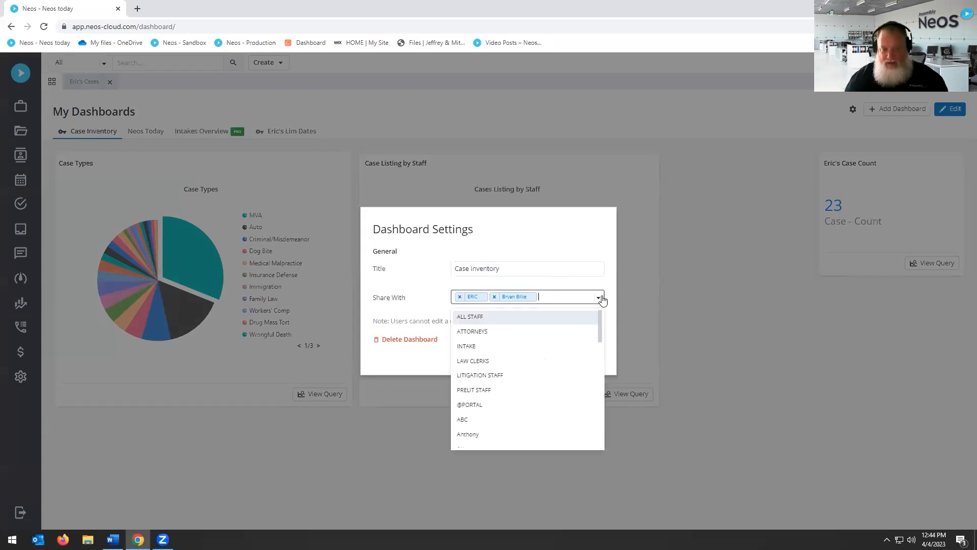
pyautogui.scroll(-2, 558, 358)
pyautogui.scroll(-5, 557, 357)
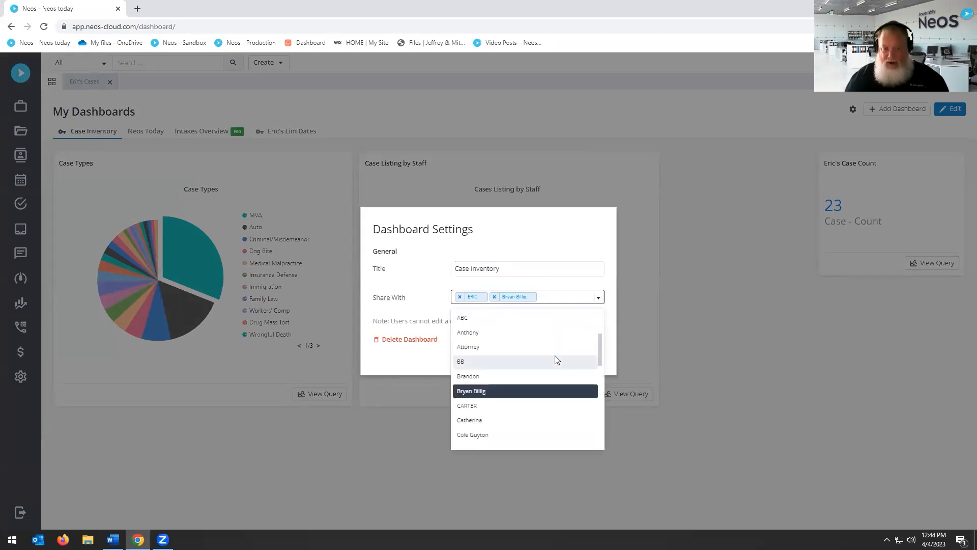
pyautogui.scroll(1, 549, 359)
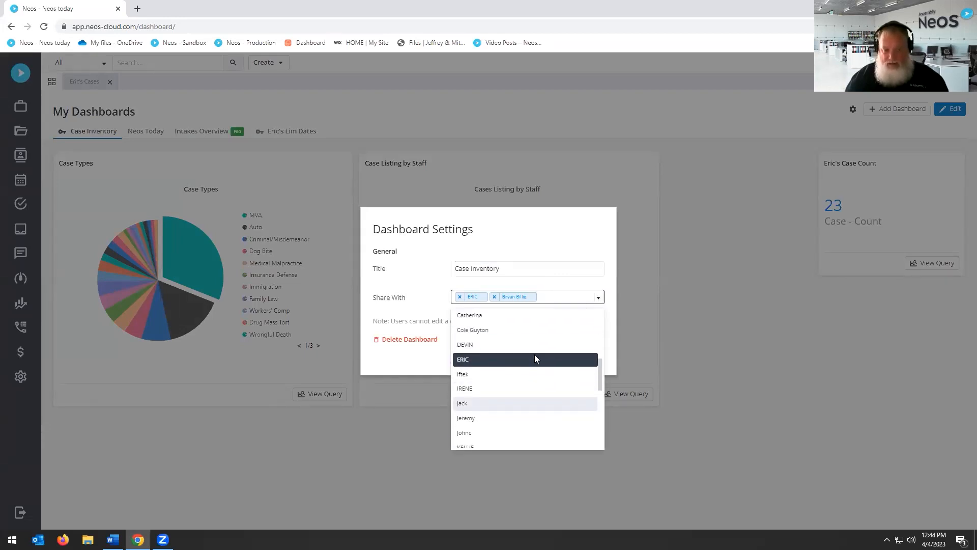
pyautogui.click(466, 338)
pyautogui.click(468, 352)
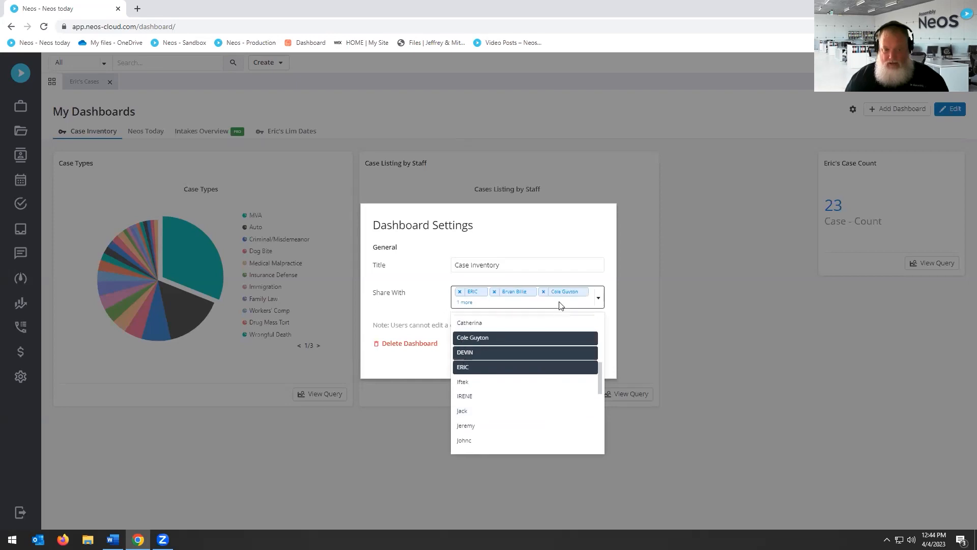
pyautogui.click(544, 291)
pyautogui.scroll(-1, 509, 362)
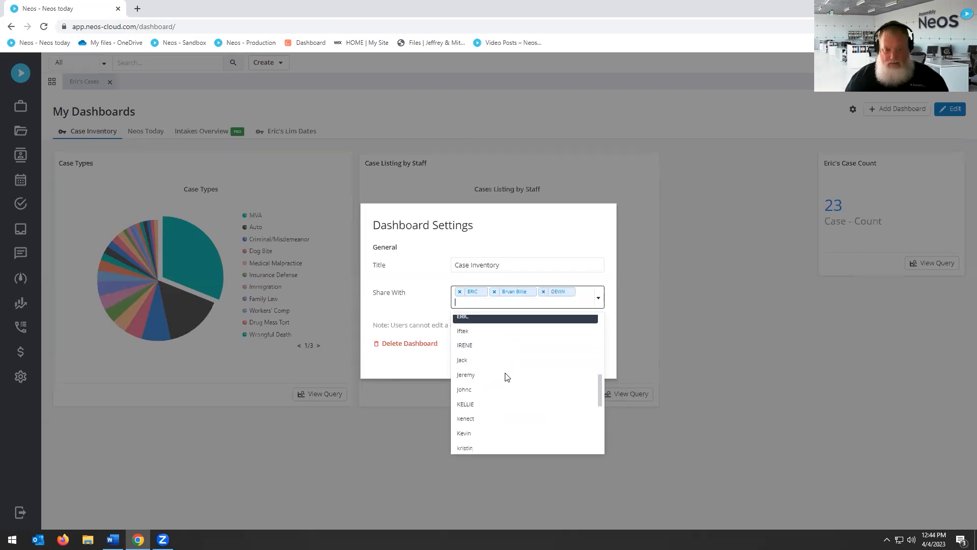
pyautogui.click(478, 346)
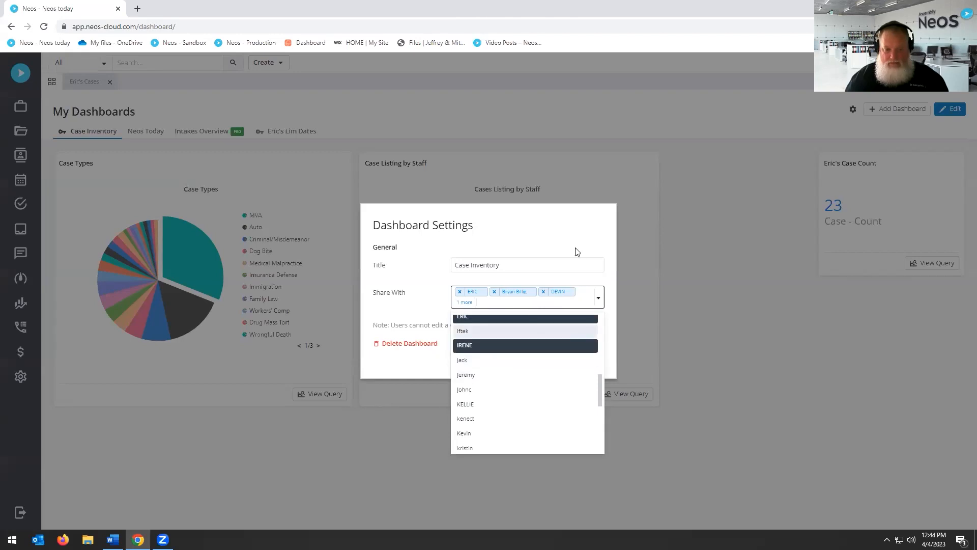
pyautogui.click(579, 240)
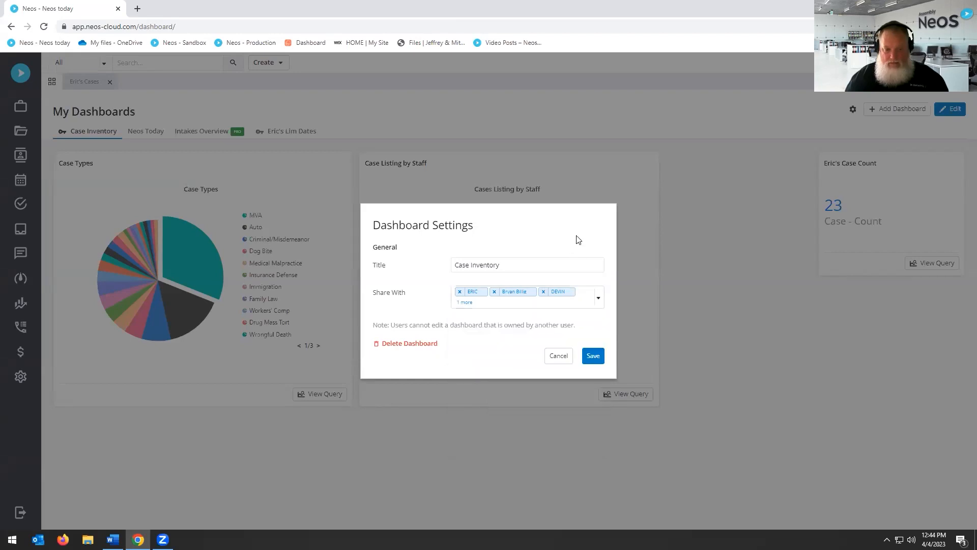
pyautogui.click(591, 361)
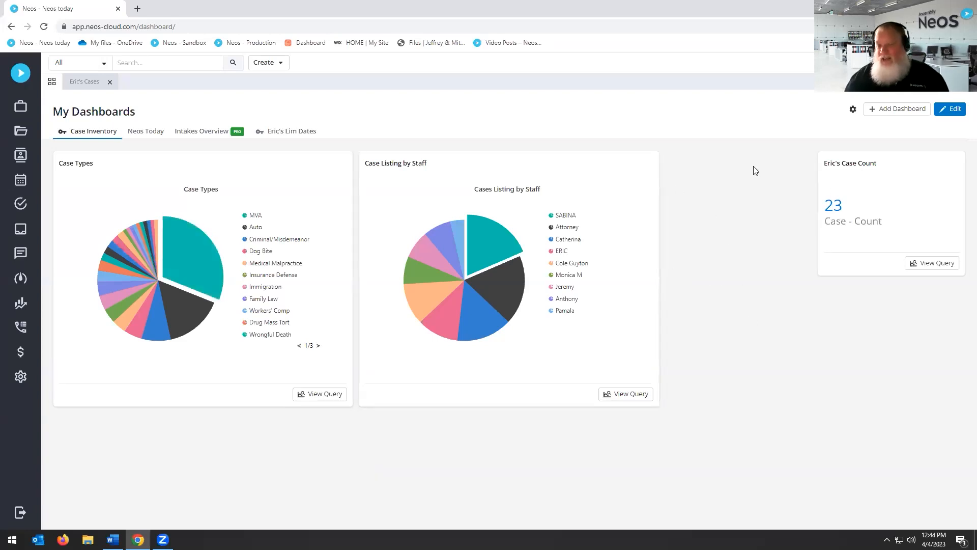
# - Remove the two most recently added staff members from the Case Inventory dashboard's sharing list and save its settings
pyautogui.click(853, 110)
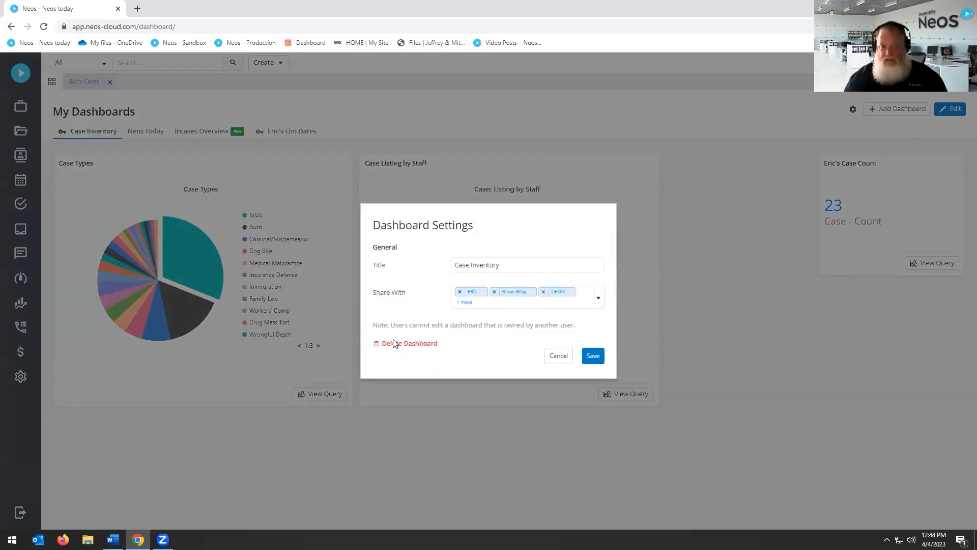
pyautogui.click(560, 357)
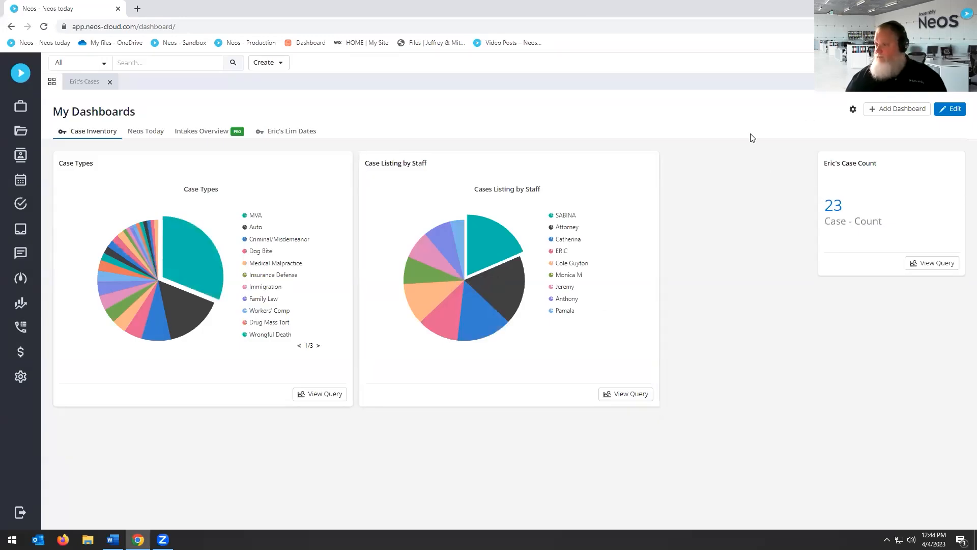
pyautogui.click(852, 110)
pyautogui.click(543, 293)
pyautogui.click(543, 291)
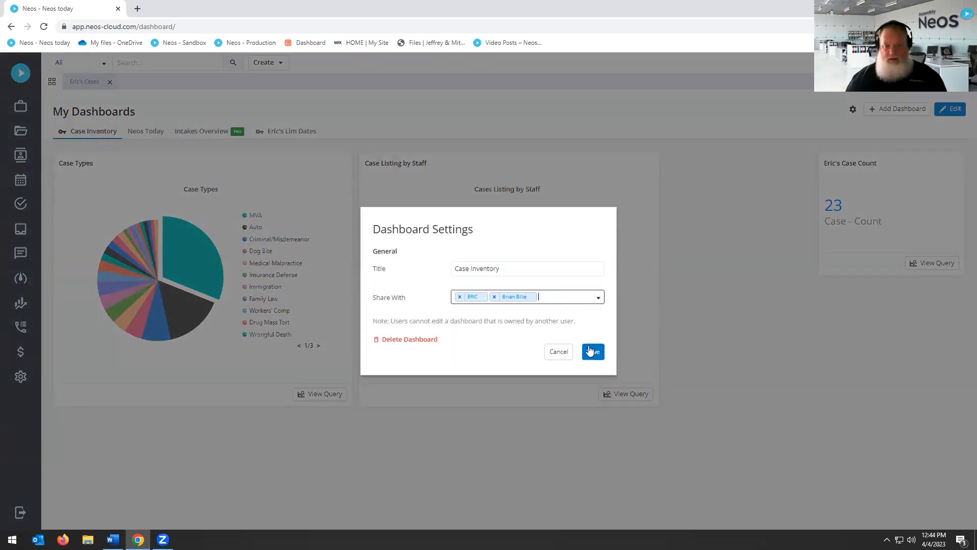
pyautogui.click(592, 355)
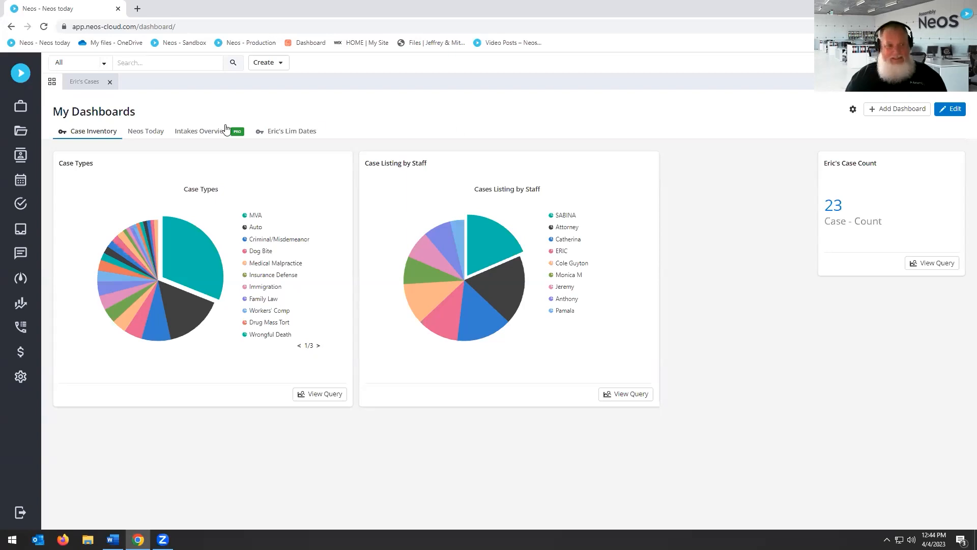
# - Close the staff member's saved cases search and look through the Neos Today, Lim Dates and Intakes Overview dashboards
pyautogui.click(109, 83)
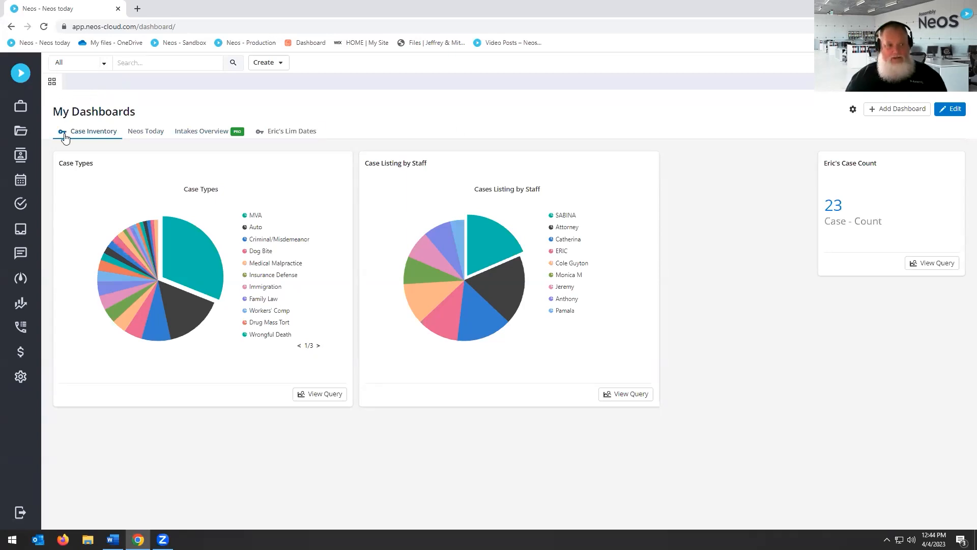
pyautogui.click(152, 133)
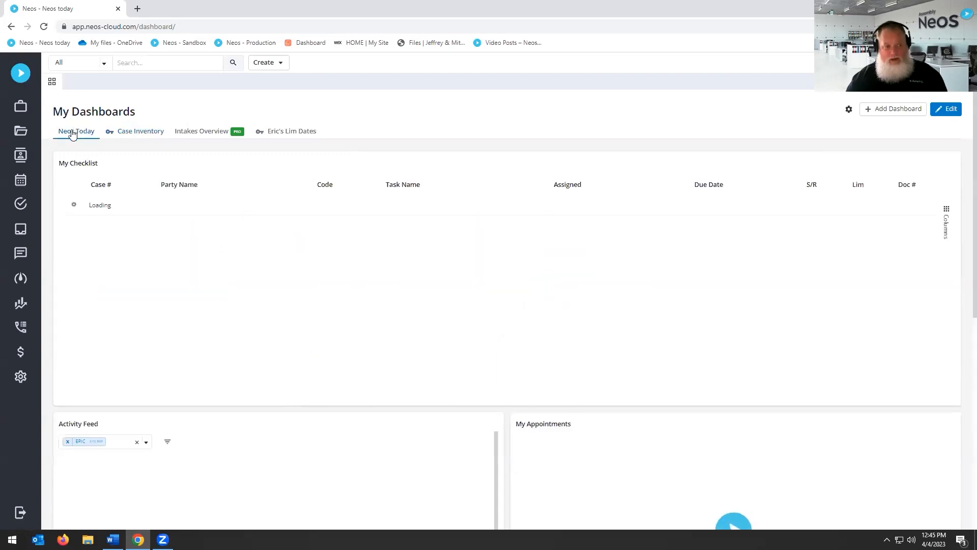
pyautogui.click(302, 135)
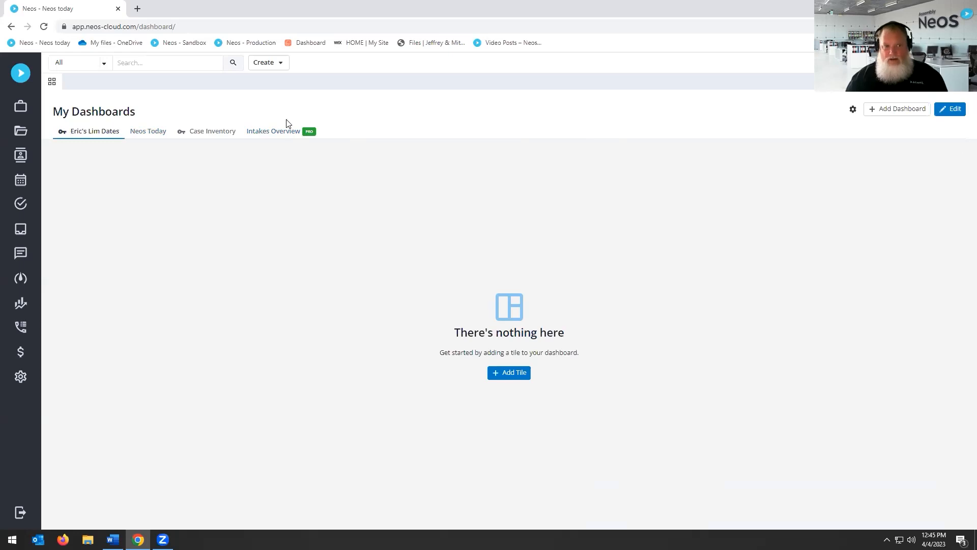
pyautogui.click(268, 132)
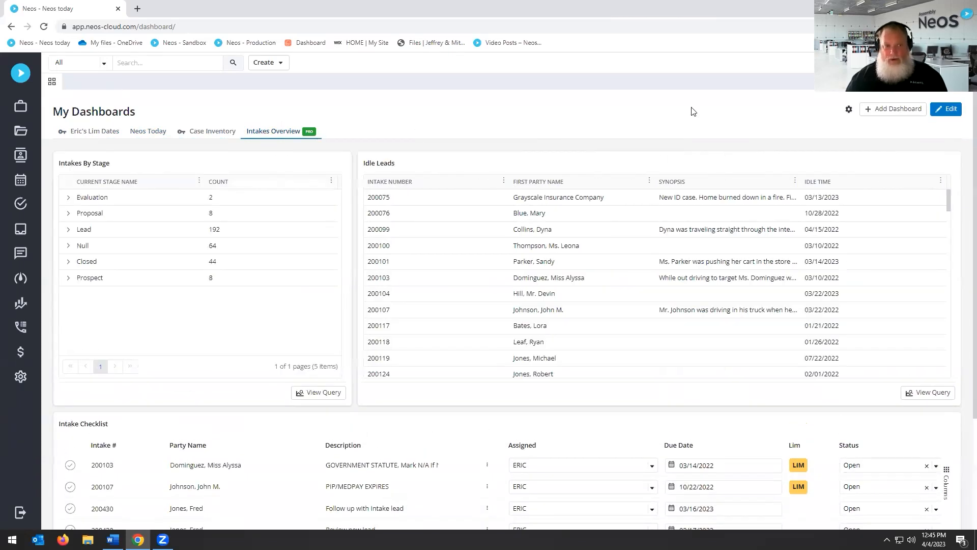
# - Look through the Neos Today, Case Inventory and Intakes Overview dashboards, and return to Case Inventory
pyautogui.click(147, 132)
pyautogui.click(196, 134)
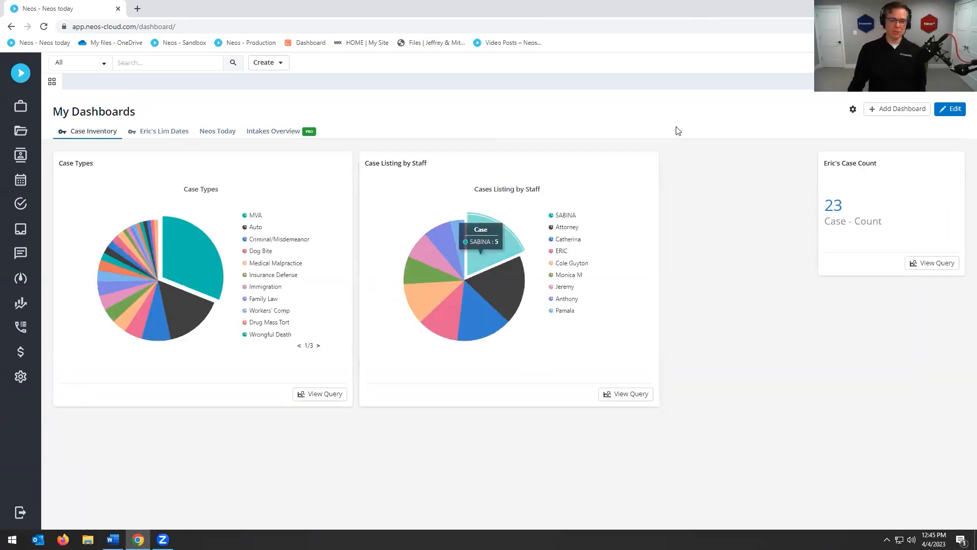
pyautogui.click(257, 133)
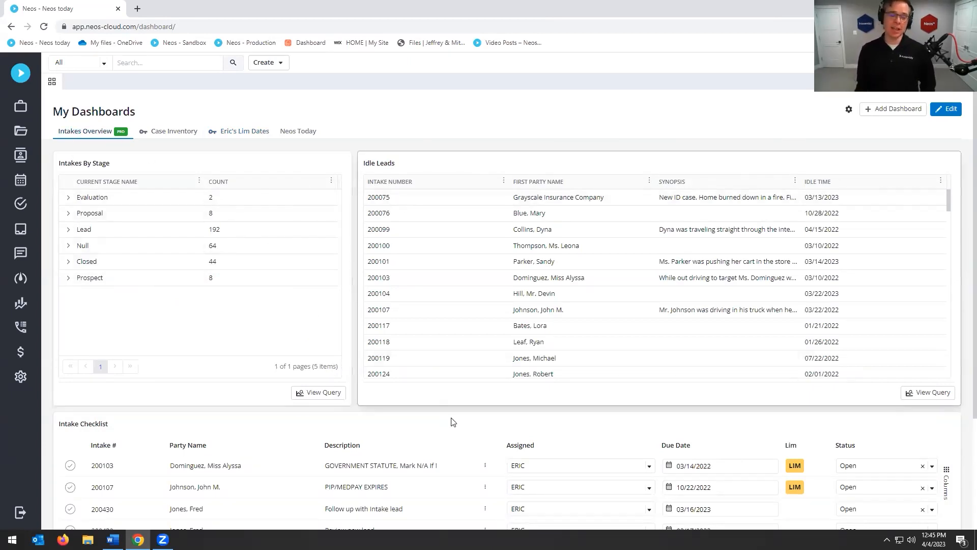
pyautogui.scroll(-3, 206, 447)
pyautogui.scroll(3, 241, 382)
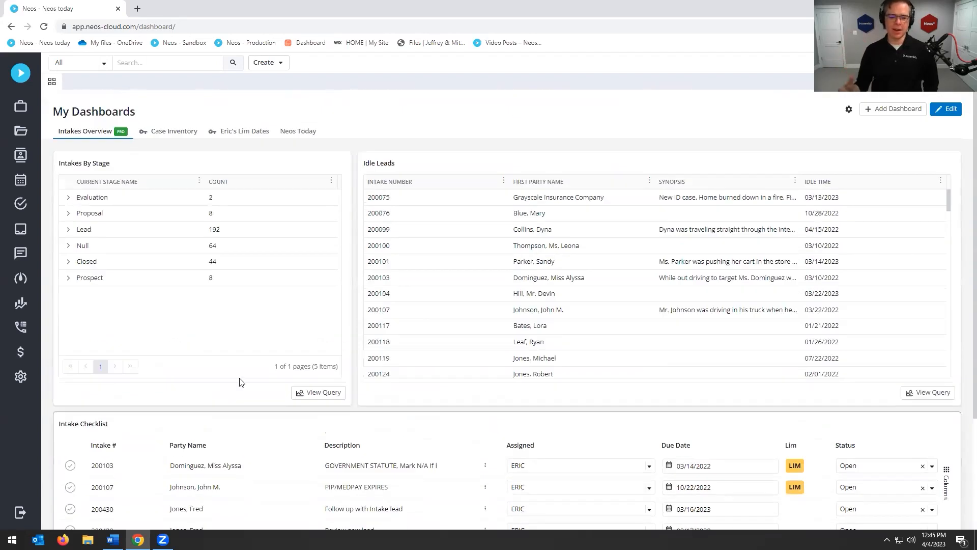
pyautogui.click(175, 134)
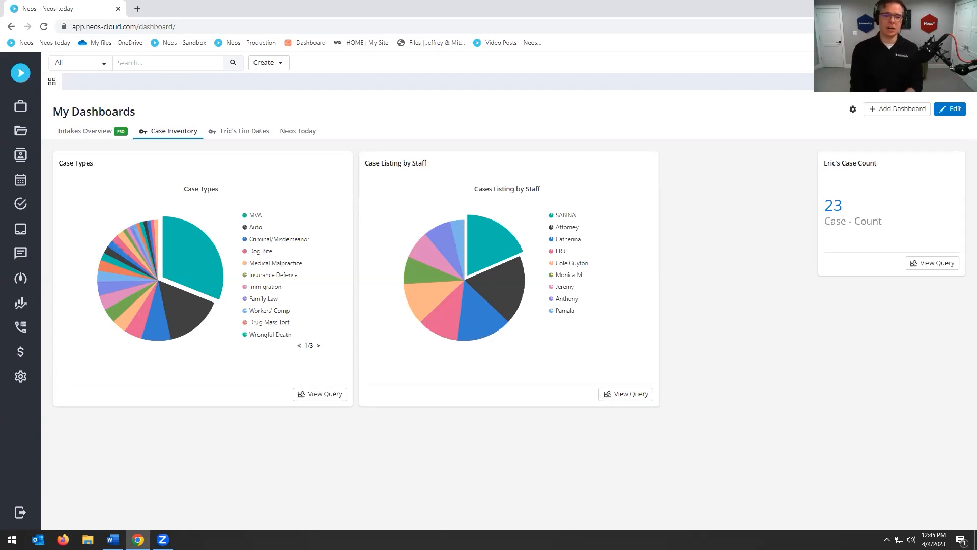
# - Check the sharing list in the Case Inventory dashboard's settings, and leave the settings without saving
pyautogui.click(852, 110)
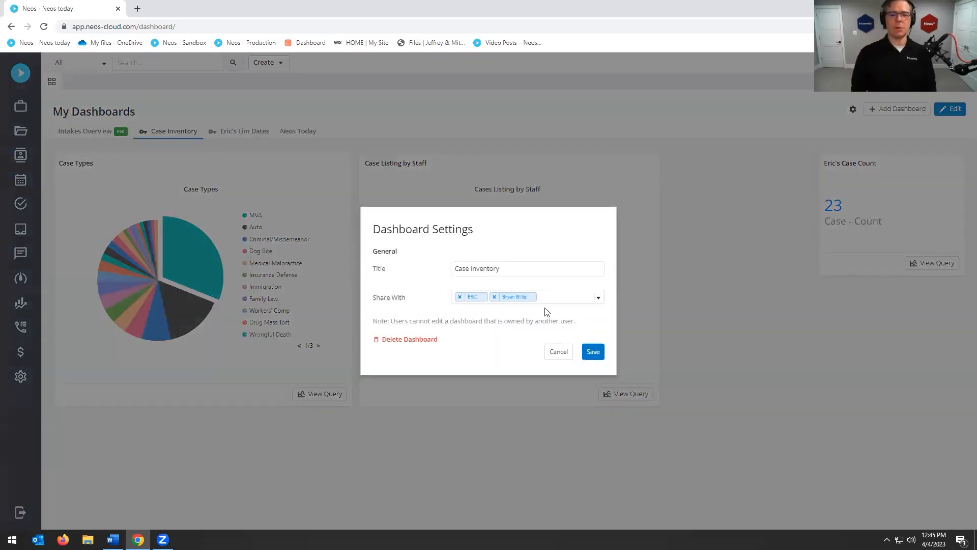
pyautogui.click(598, 300)
pyautogui.click(598, 299)
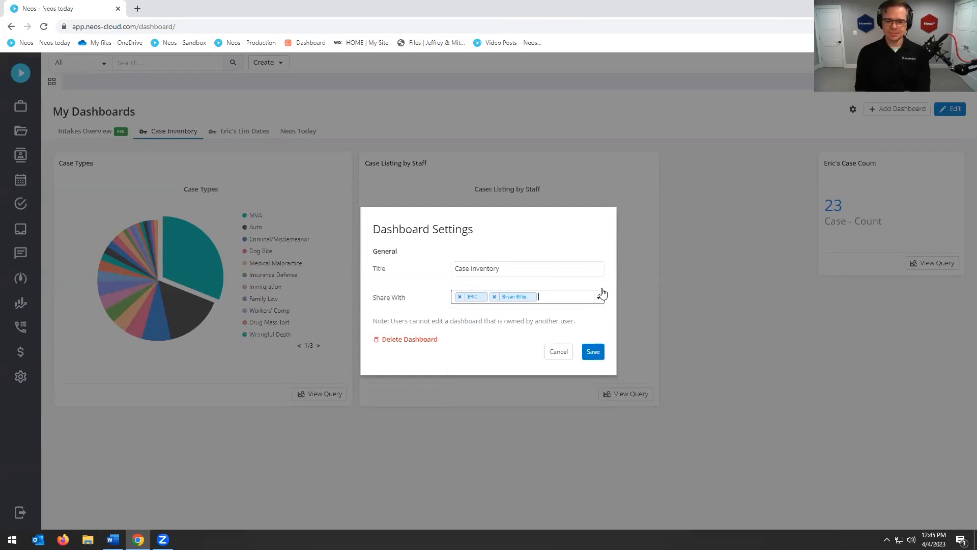
pyautogui.click(558, 357)
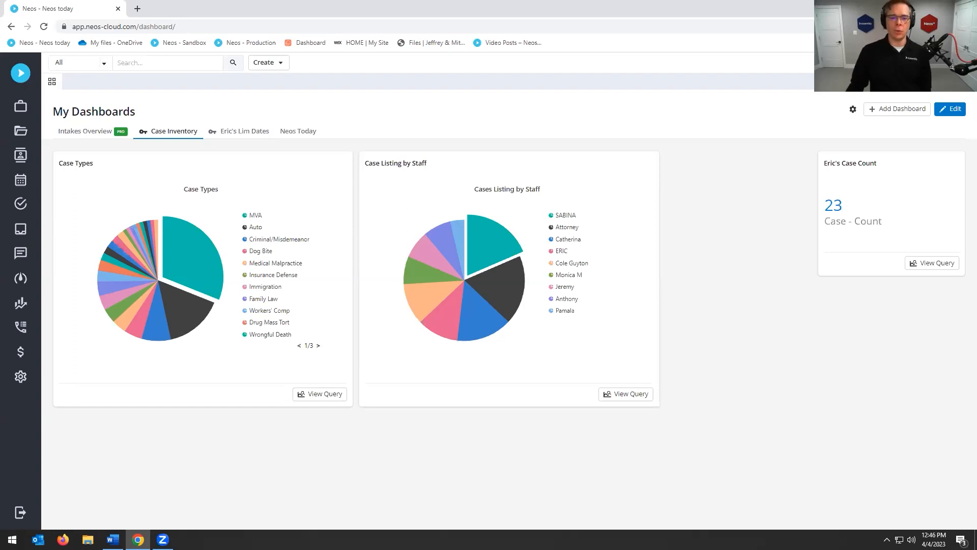
pyautogui.hotkey('alt', 'Tab')
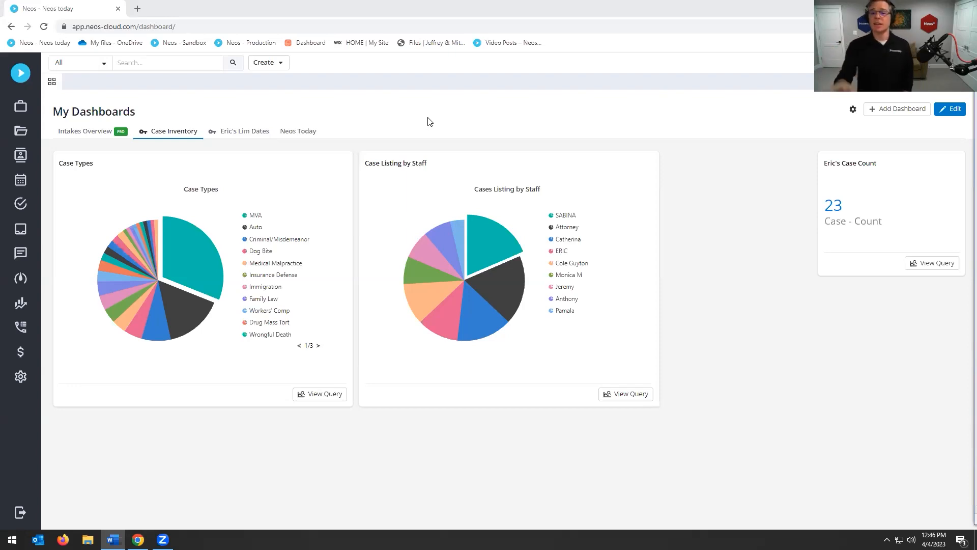
pyautogui.click(585, 111)
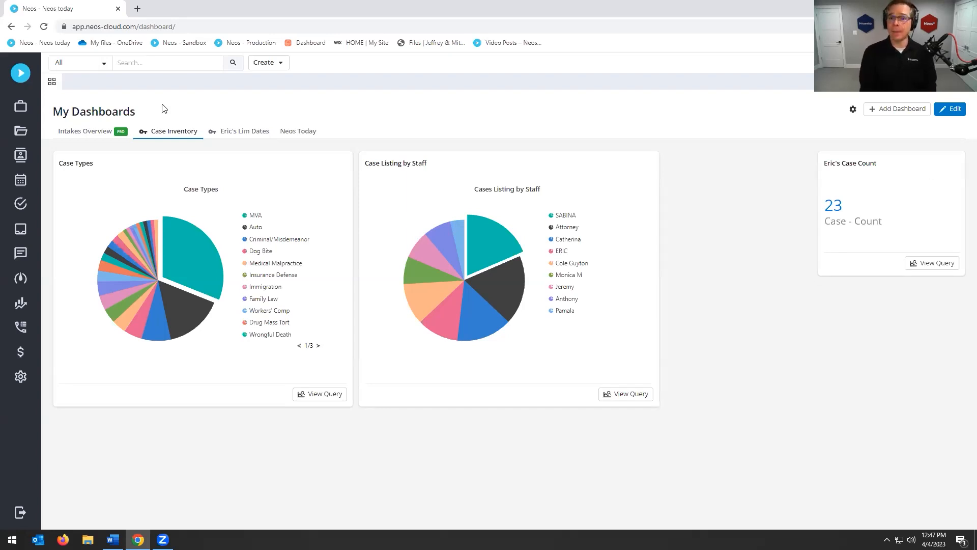
# - Open the Audit of Case Notes report from the reports list
pyautogui.click(21, 304)
pyautogui.click(225, 181)
pyautogui.click(66, 252)
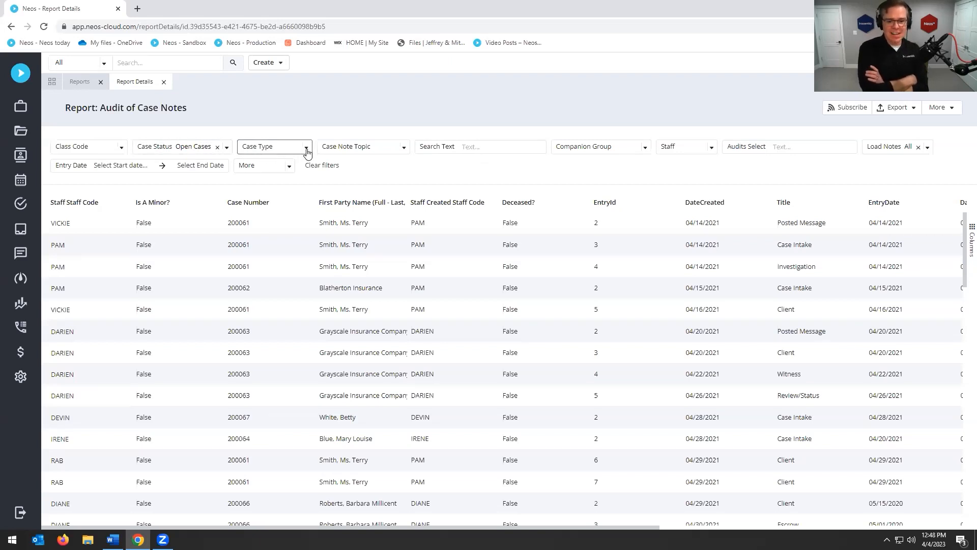
# - Filter the Audit of Case Notes report by the case note topics Phone Call, Client Portal and Client, and apply the filter
pyautogui.click(404, 149)
pyautogui.scroll(-1, 393, 224)
pyautogui.scroll(-8, 393, 224)
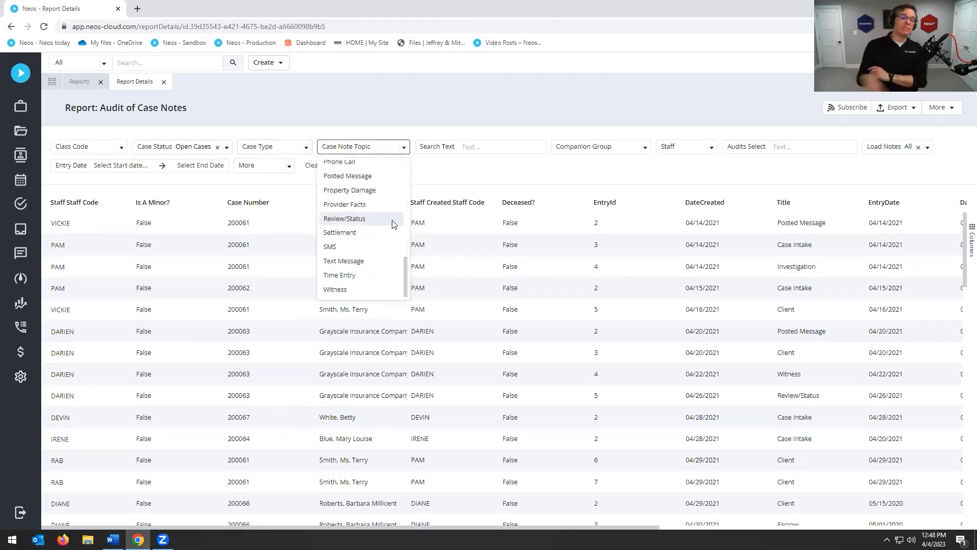
pyautogui.scroll(3, 392, 224)
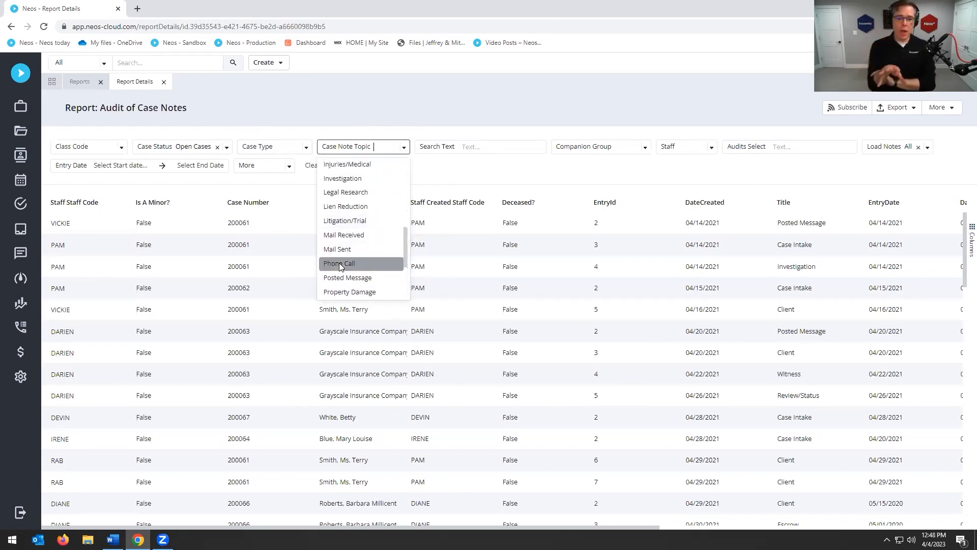
pyautogui.click(339, 263)
pyautogui.click(507, 177)
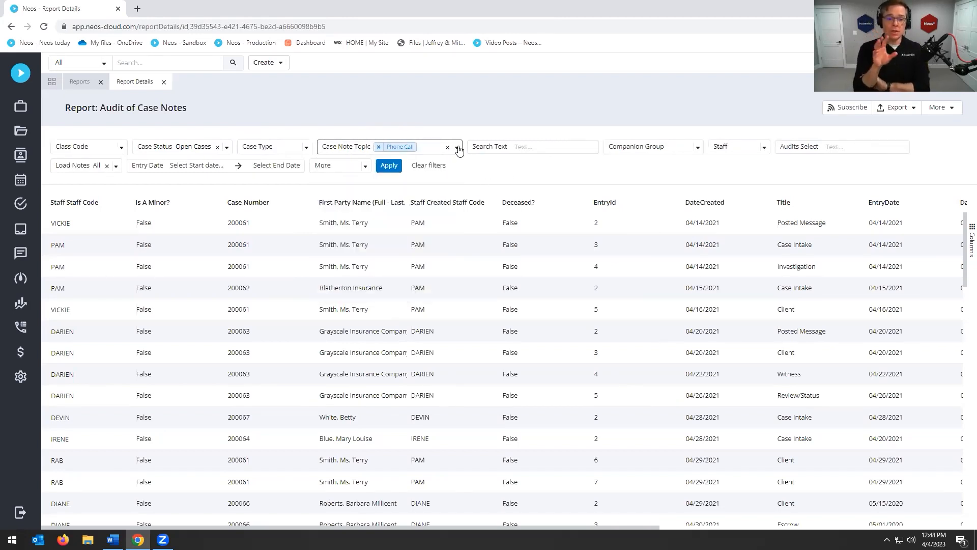
pyautogui.click(456, 148)
pyautogui.click(378, 246)
pyautogui.click(381, 226)
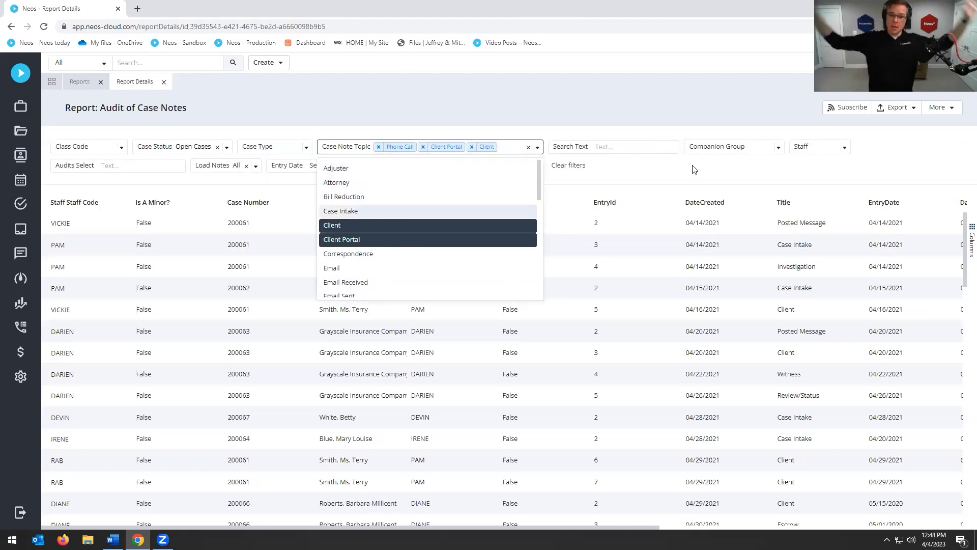
pyautogui.click(633, 178)
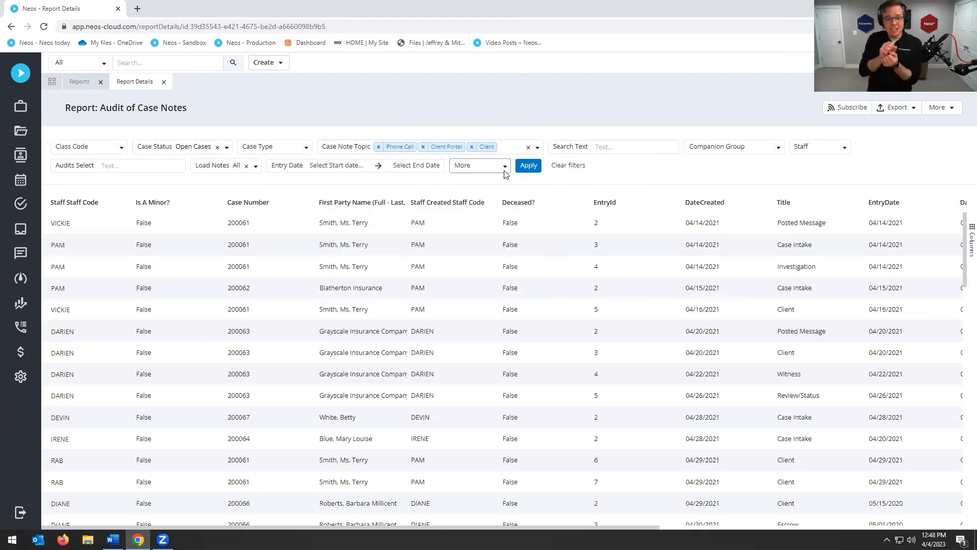
pyautogui.click(529, 166)
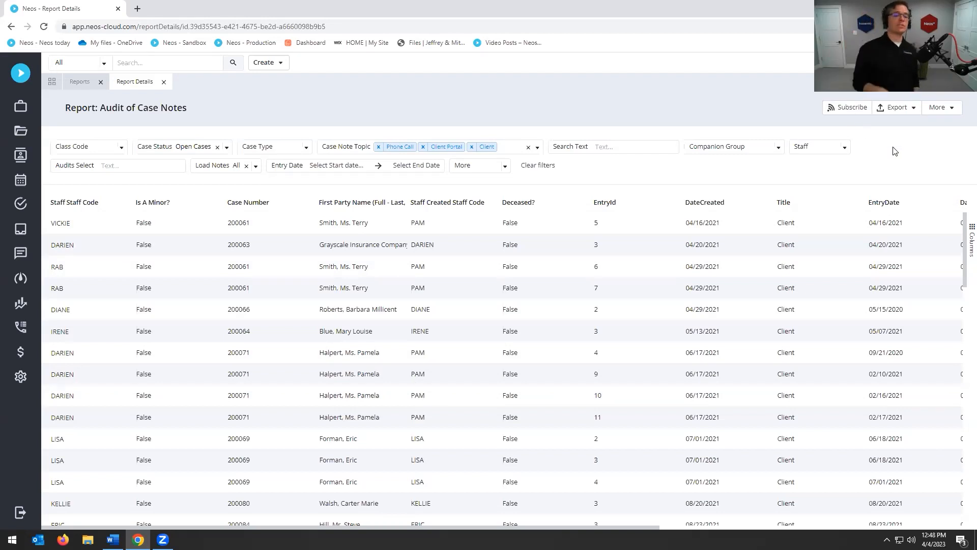
# - Start a subscription to the filtered report in CSV format and fill in the recipient's email address
pyautogui.click(852, 110)
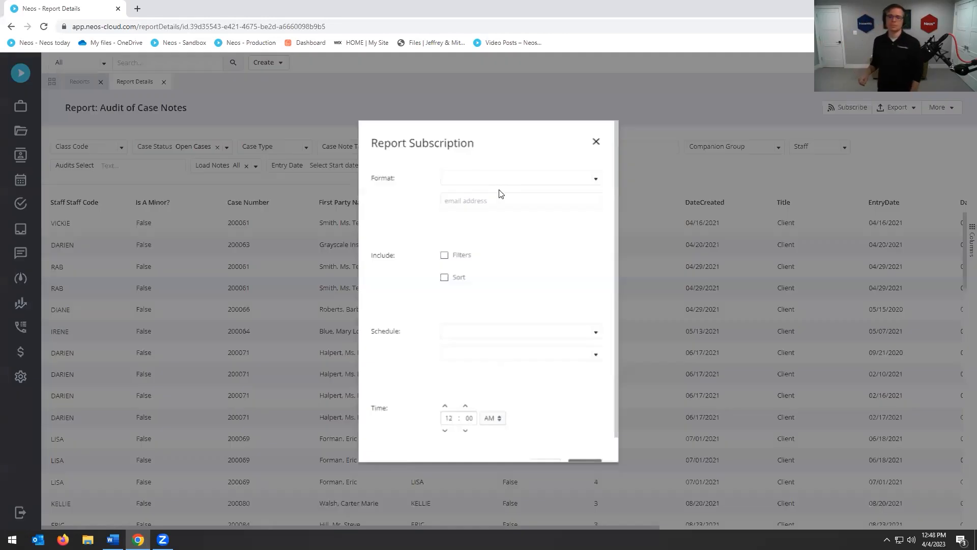
pyautogui.click(502, 182)
pyautogui.click(490, 202)
pyautogui.click(484, 206)
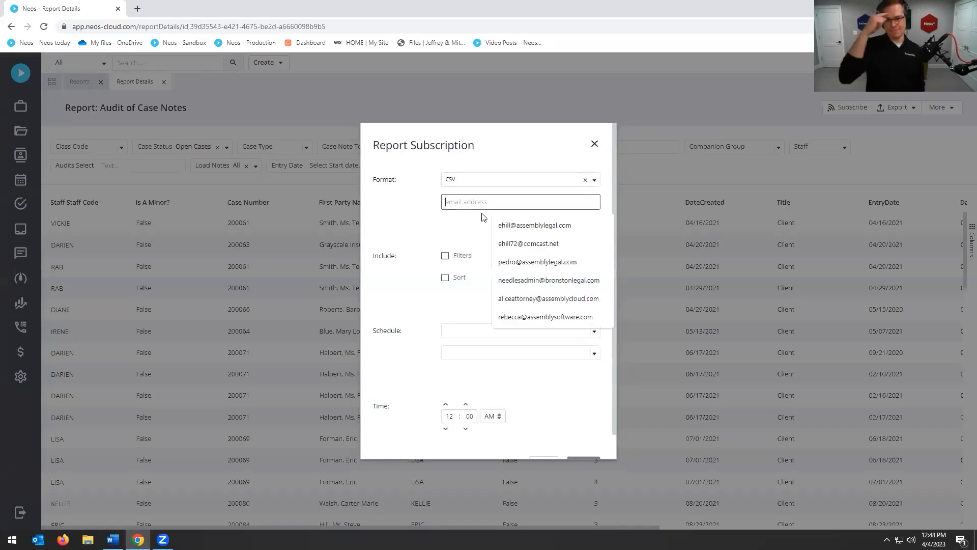
pyautogui.click(517, 226)
# - Schedule the report subscription weekly on Monday at 9:00 AM and execute it
pyautogui.click(469, 331)
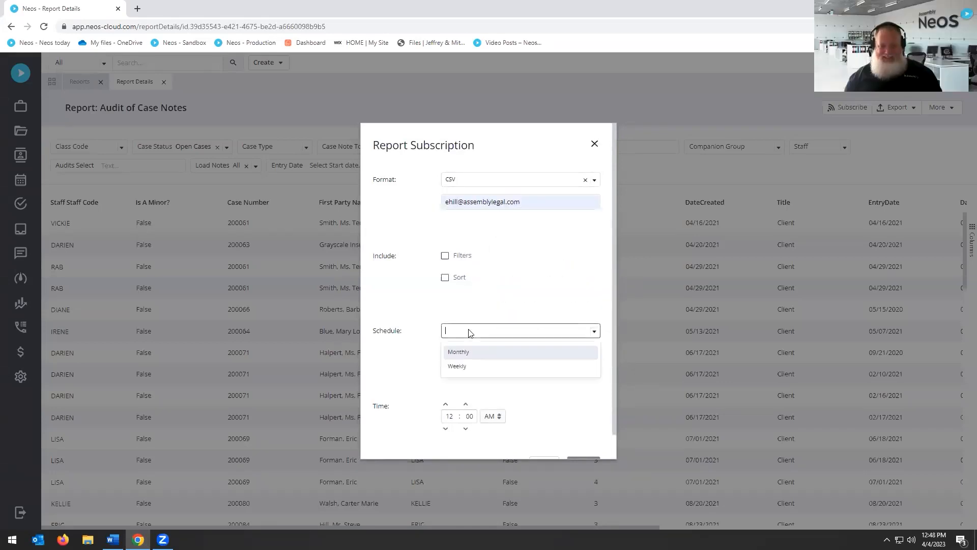
pyautogui.click(466, 366)
pyautogui.click(469, 355)
pyautogui.click(458, 388)
pyautogui.click(446, 431)
pyautogui.click(446, 431)
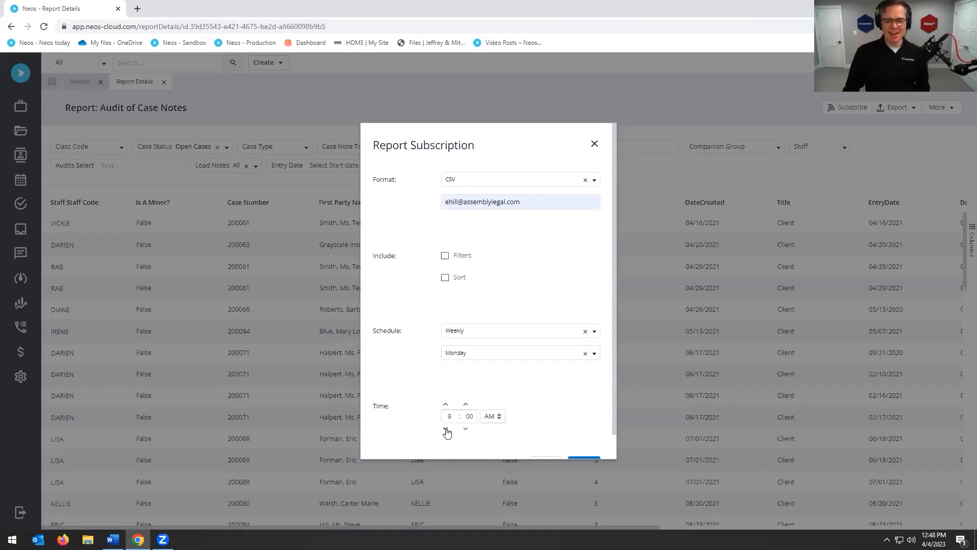
pyautogui.scroll(-1, 604, 404)
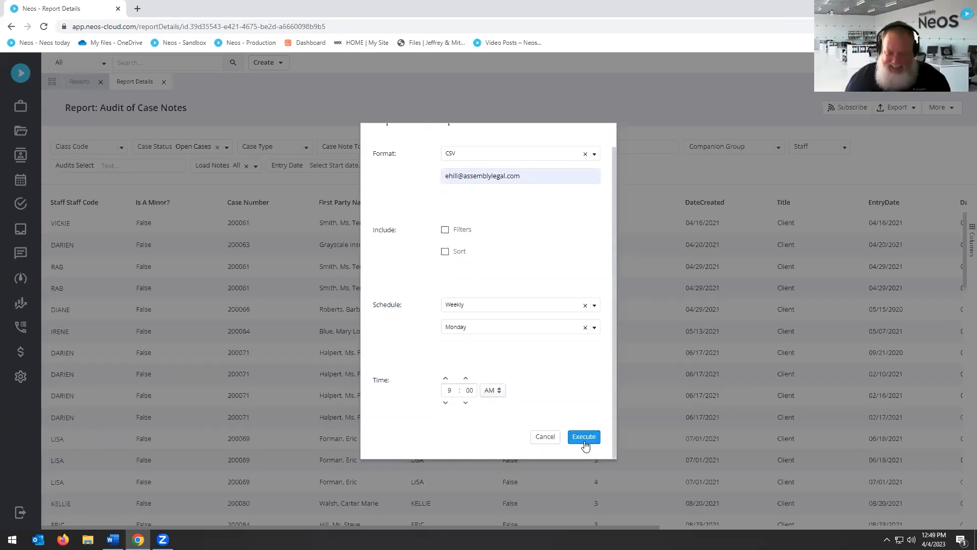
pyautogui.moveTo(585, 440); pyautogui.dragTo(544, 349)
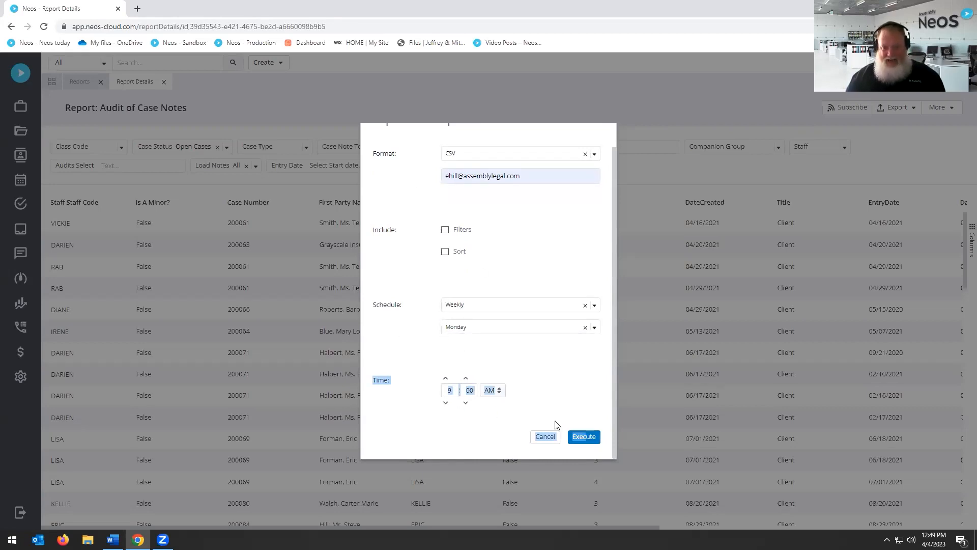
pyautogui.click(586, 436)
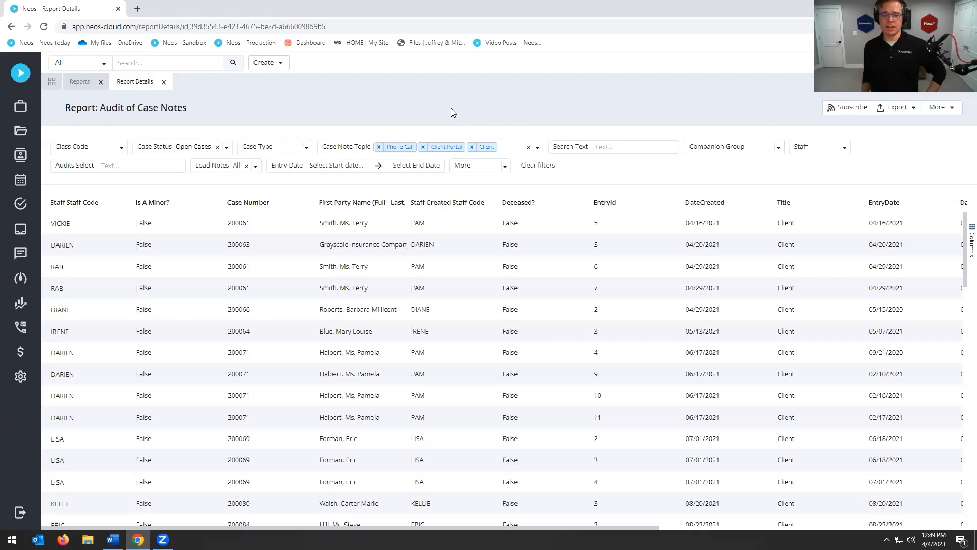
# - Reopen the report's subscription settings and remove the subscription
pyautogui.click(844, 108)
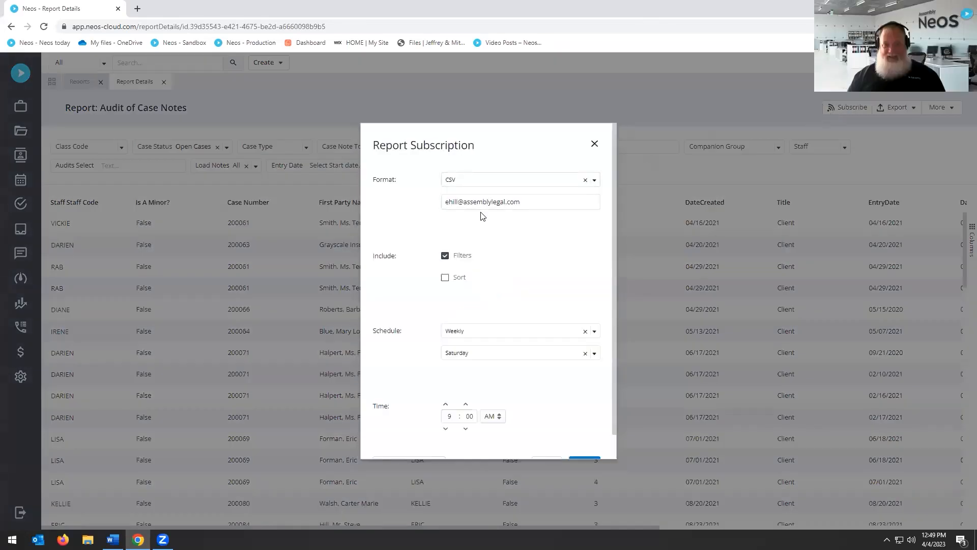
pyautogui.scroll(-2, 483, 226)
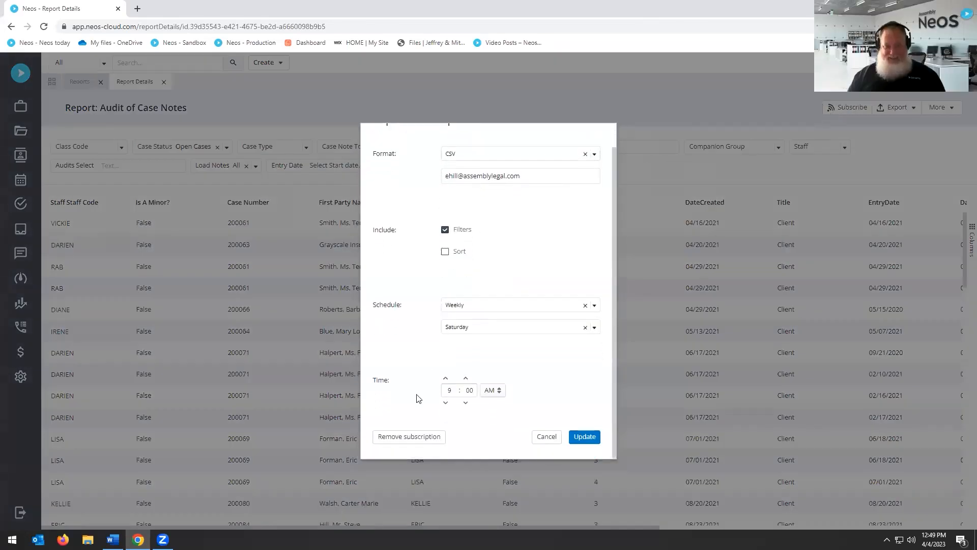
pyautogui.click(399, 439)
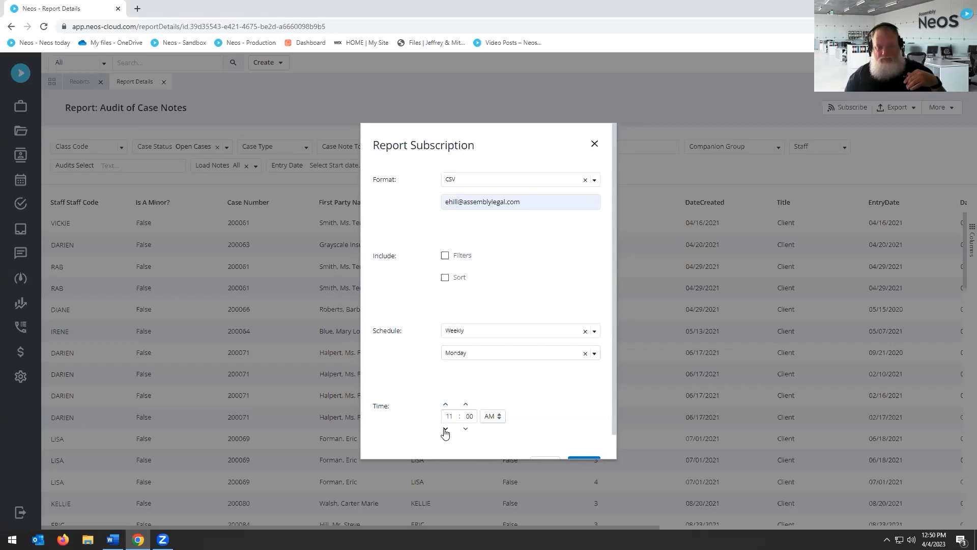
# - Execute the weekly Monday CSV subscription again, and remove it from the report's subscription settings
pyautogui.click(587, 458)
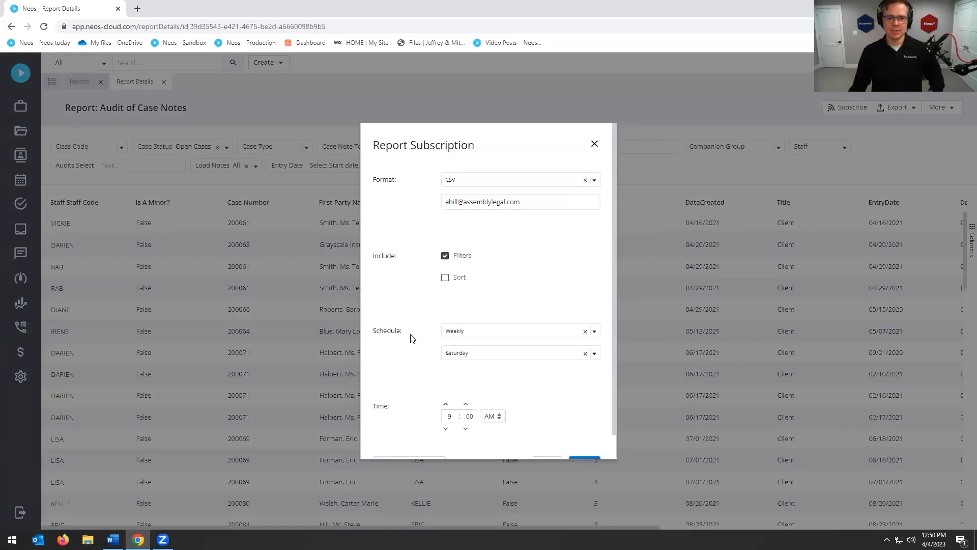
pyautogui.scroll(-1, 425, 418)
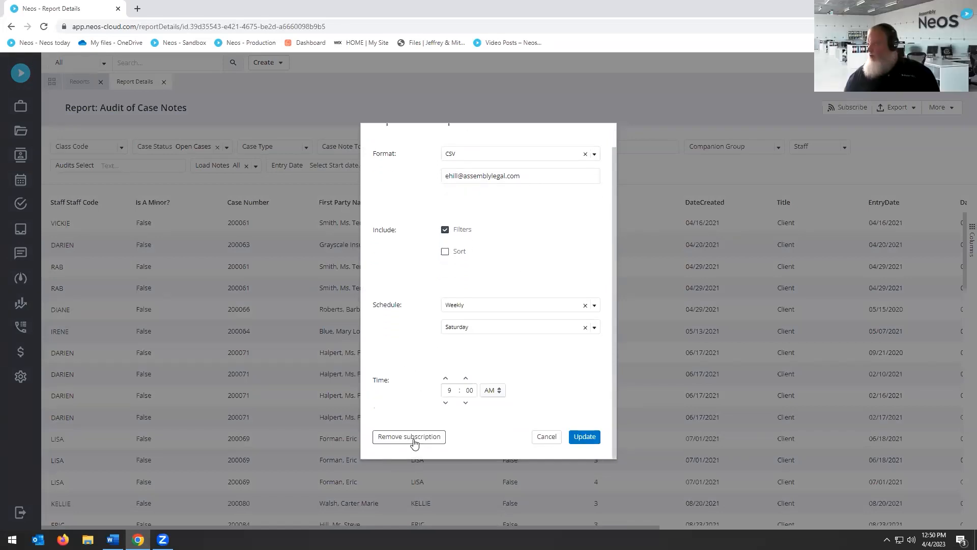
pyautogui.click(413, 437)
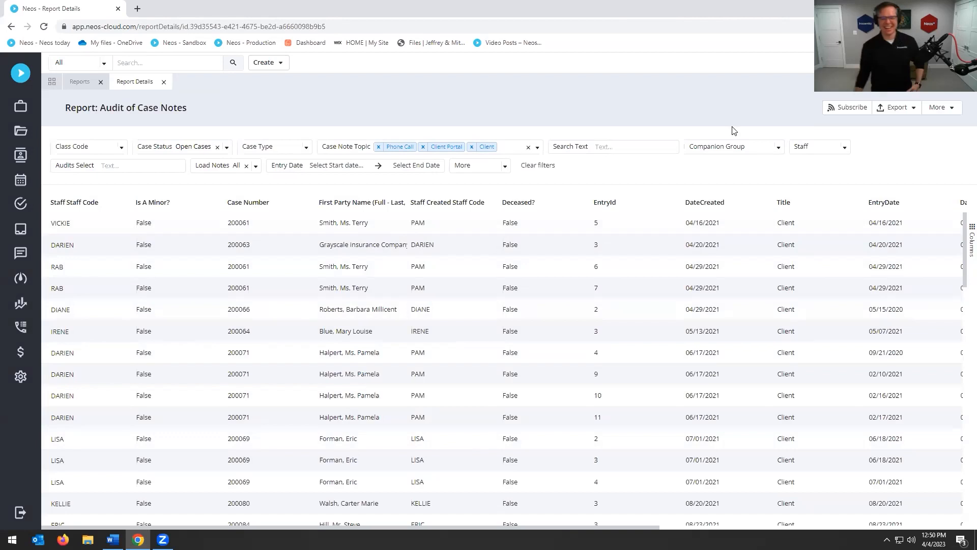
pyautogui.click(854, 113)
pyautogui.click(554, 203)
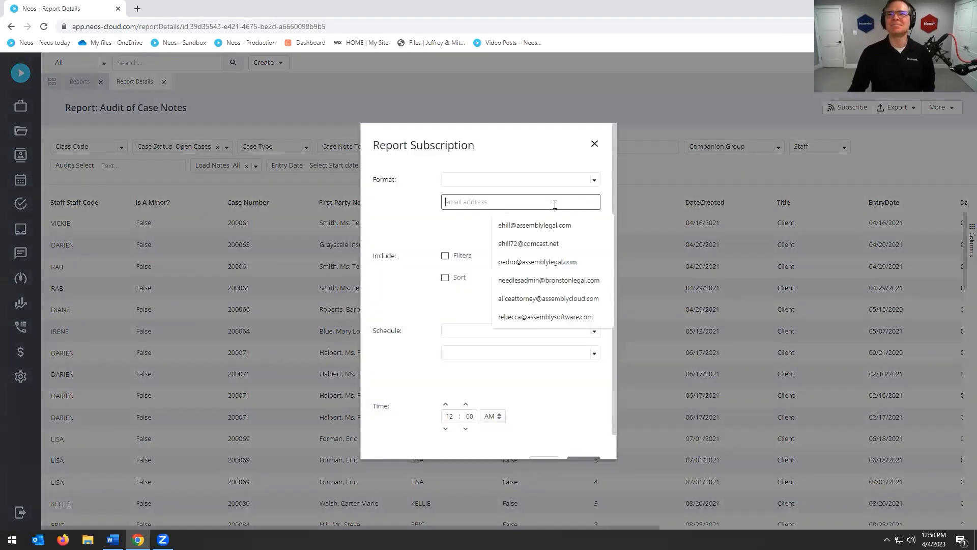
pyautogui.click(446, 227)
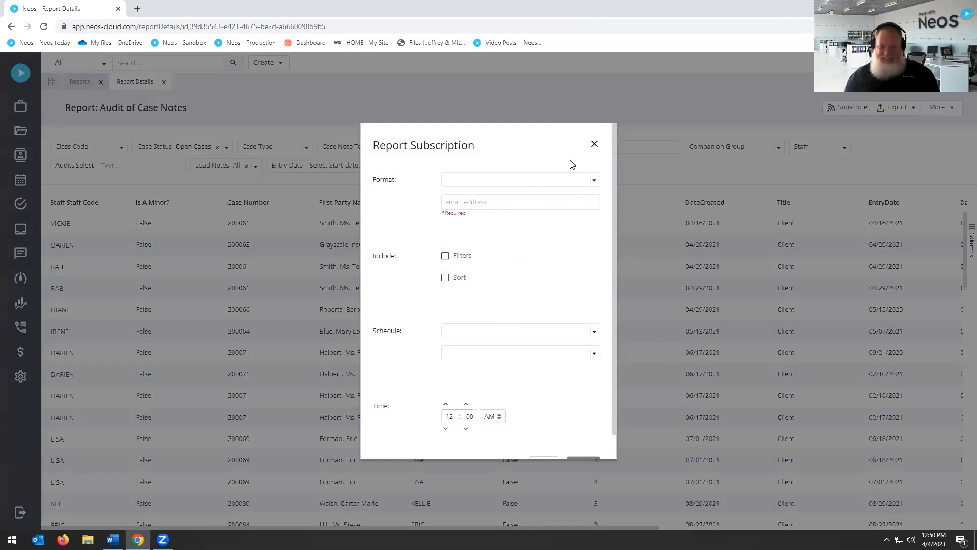
pyautogui.click(594, 145)
# - Start a new subscription to the Audit of Case Notes report in CSV format and fill in the recipient's email address
pyautogui.click(845, 108)
pyautogui.click(497, 179)
pyautogui.click(465, 212)
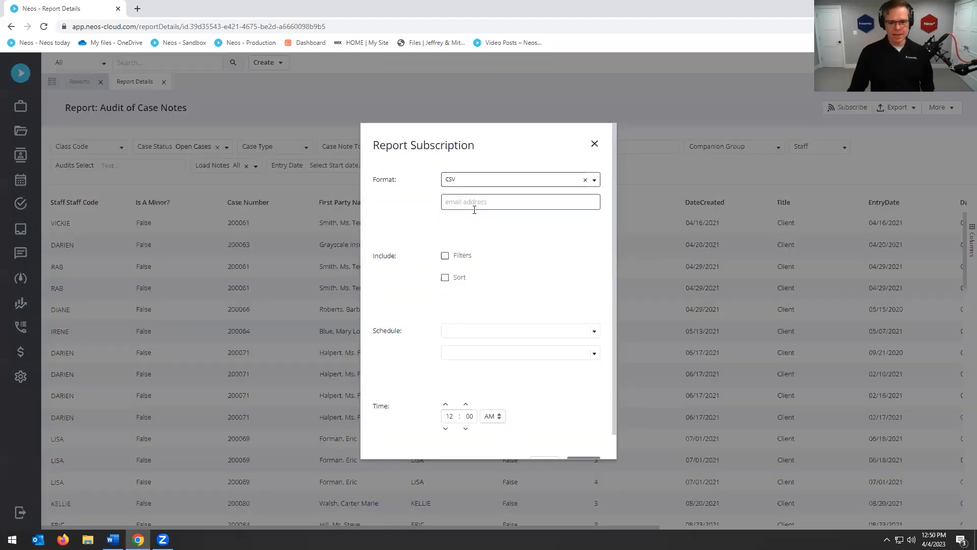
pyautogui.click(504, 204)
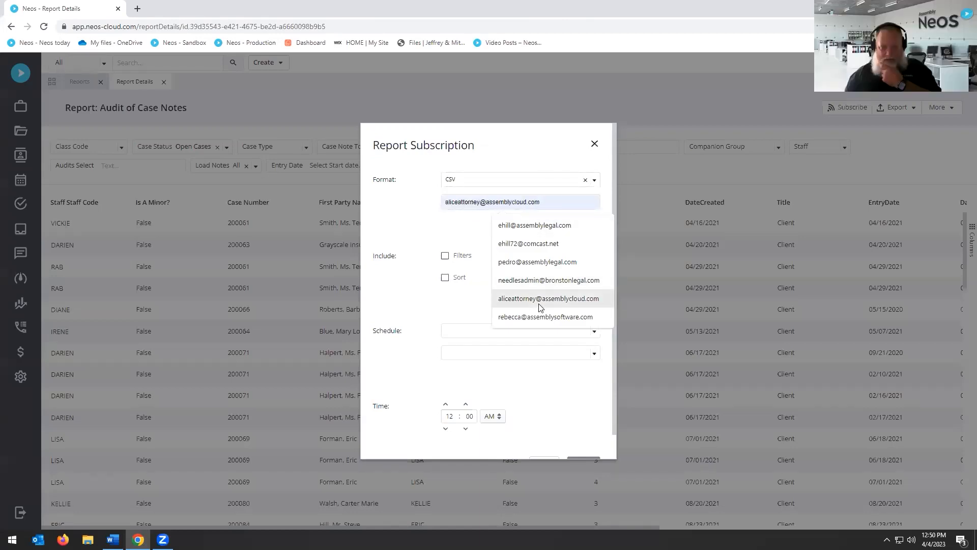
pyautogui.click(530, 317)
# - Schedule the new report subscription weekly on Monday at 9:00 AM and execute it
pyautogui.click(476, 331)
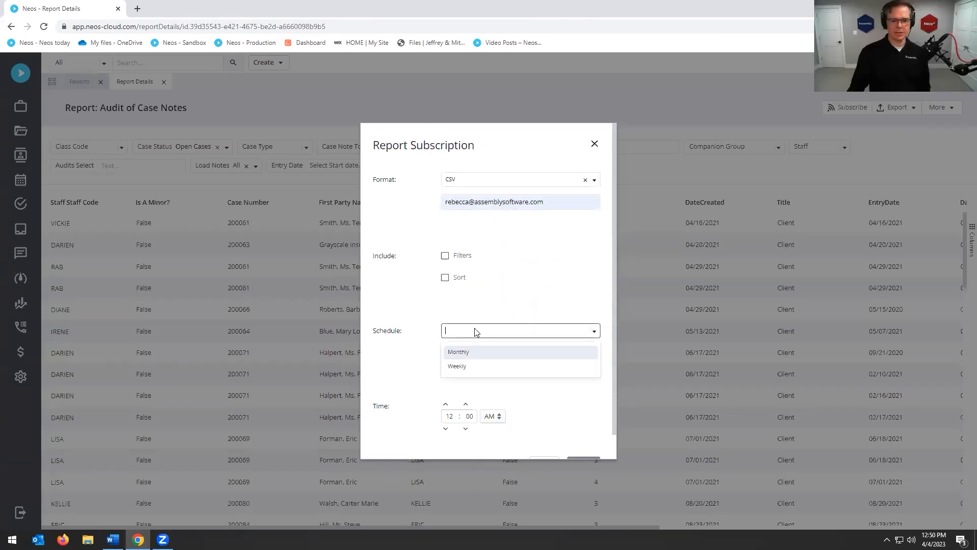
pyautogui.click(465, 366)
pyautogui.click(475, 356)
pyautogui.click(464, 390)
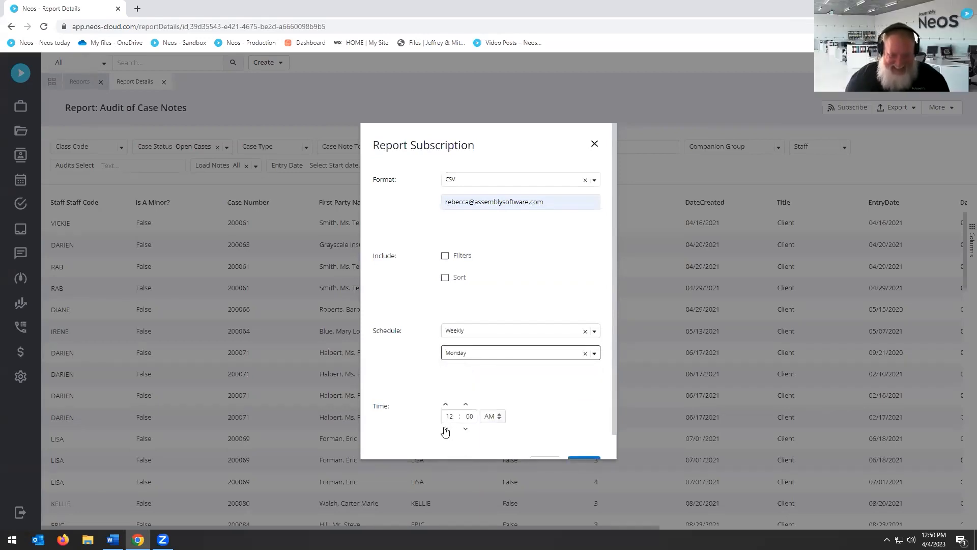
pyautogui.click(445, 429)
pyautogui.click(445, 429)
pyautogui.click(446, 429)
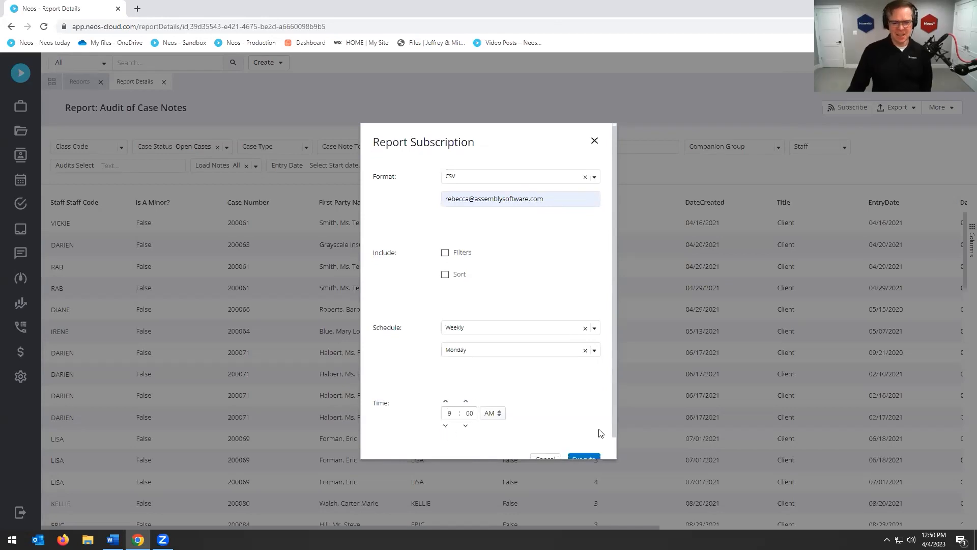
pyautogui.scroll(-1, 570, 455)
pyautogui.click(591, 440)
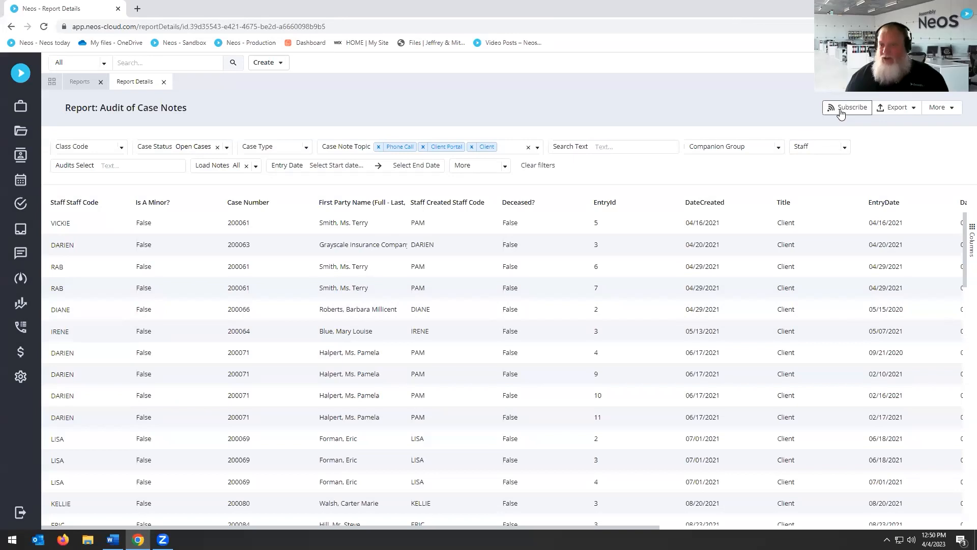
# - Reopen the report's subscription settings and review the format, recipient, filters and schedule
pyautogui.click(840, 112)
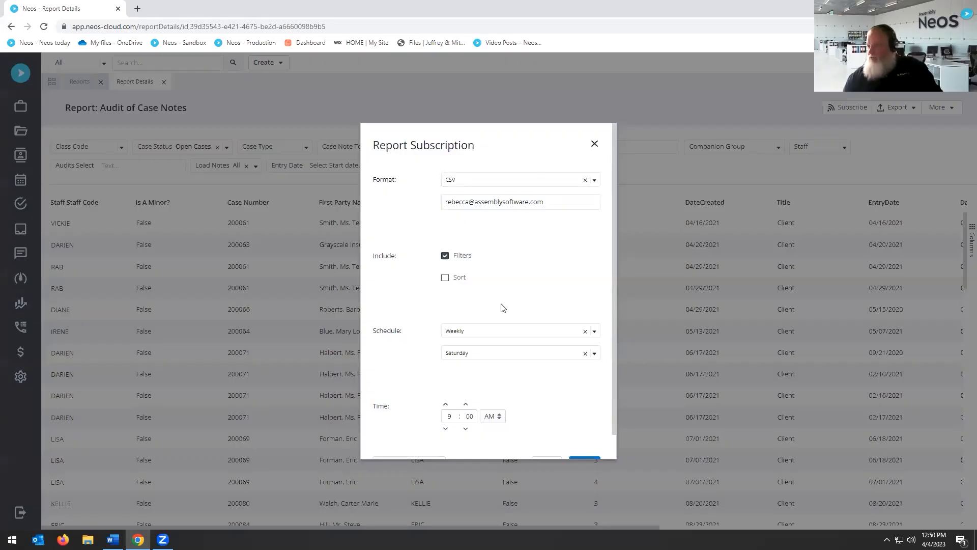
pyautogui.scroll(-1, 453, 356)
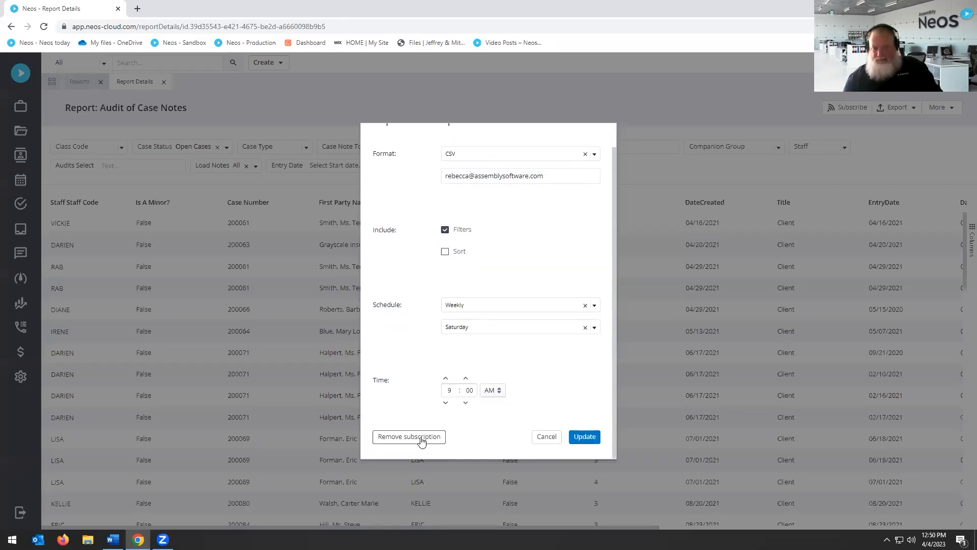
pyautogui.scroll(1, 530, 273)
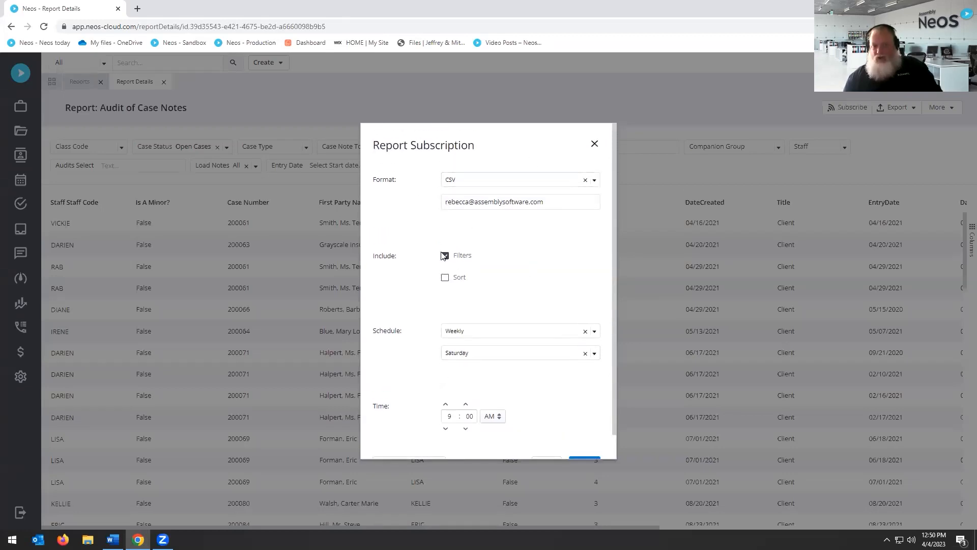
pyautogui.scroll(-1, 487, 233)
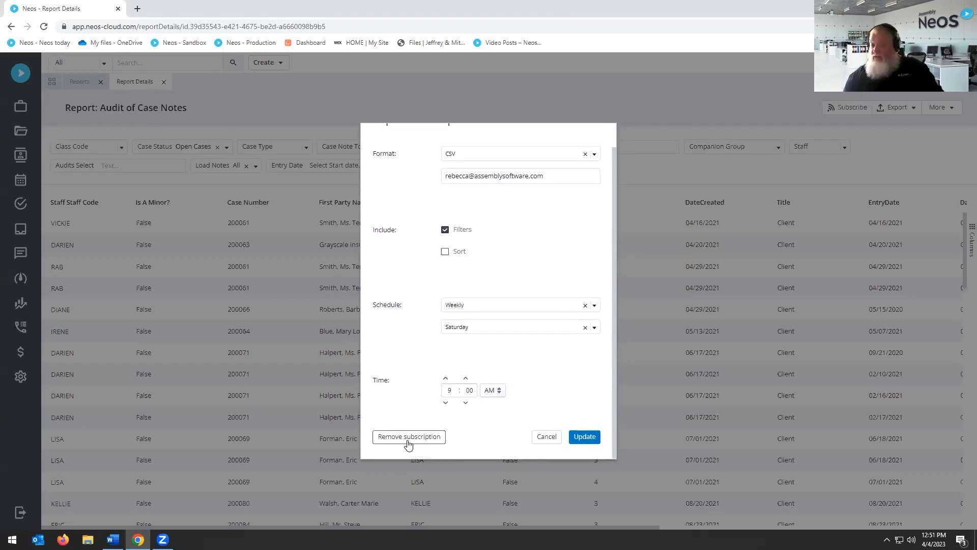
pyautogui.scroll(1, 537, 187)
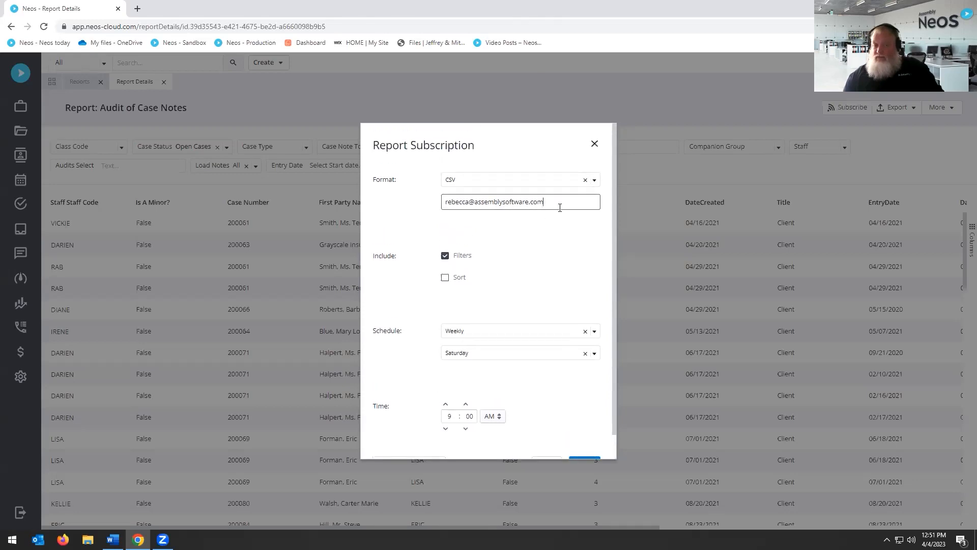
# - Try to append a semicolon separator after the recipient's email address in the subscription
pyautogui.write(';')
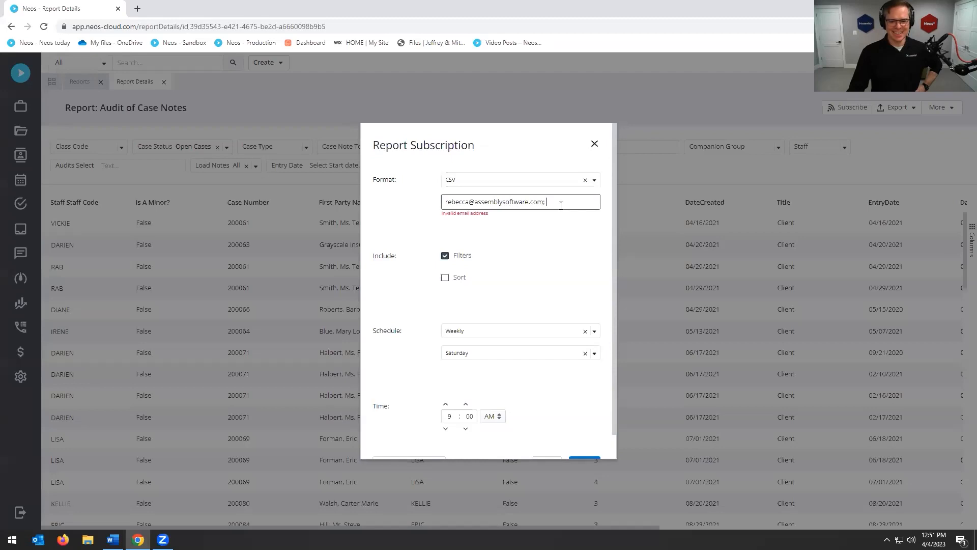
pyautogui.press('BackSpace')
pyautogui.press('BackSpace')
pyautogui.press('BackSpace')
# - Remove the weekly Saturday subscription from the Audit of Case Notes report
pyautogui.scroll(-1, 393, 439)
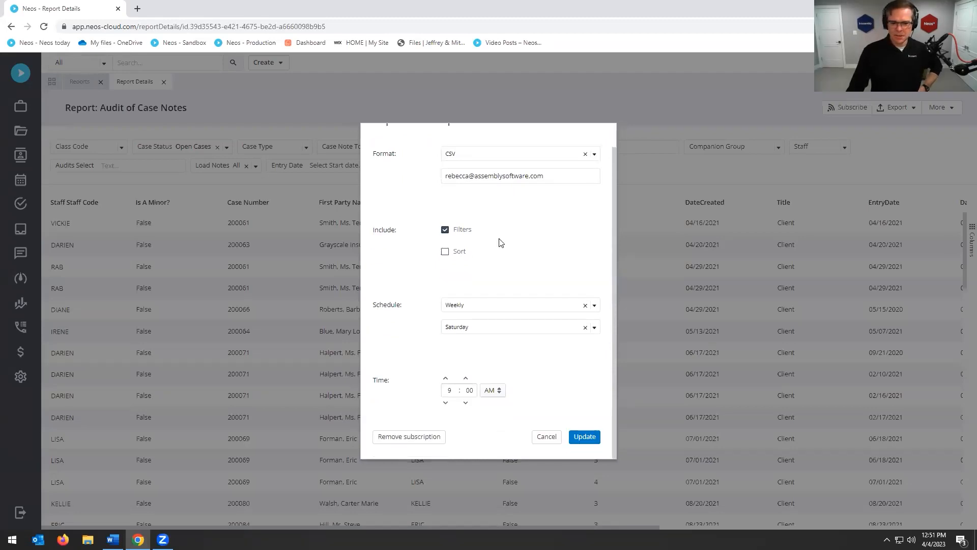
pyautogui.scroll(1, 519, 268)
pyautogui.scroll(-1, 543, 388)
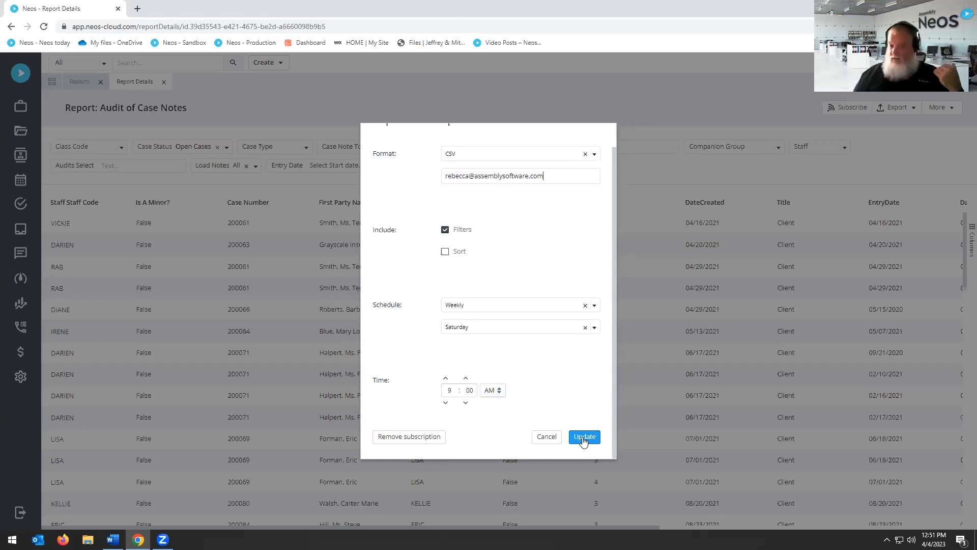
pyautogui.moveTo(580, 440); pyautogui.dragTo(413, 421)
pyautogui.click(401, 437)
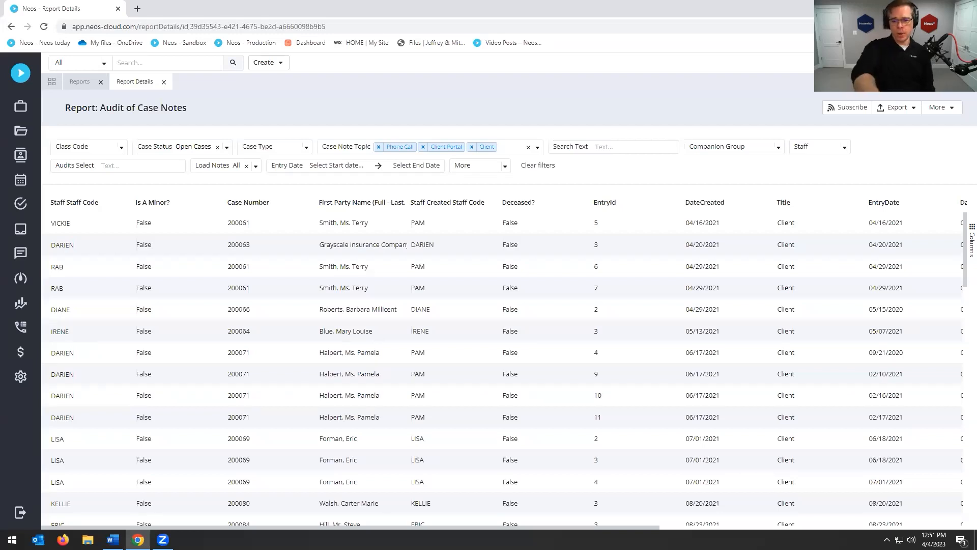
# - Check the report's subscription form for any remaining subscription and close it without executing
pyautogui.click(840, 107)
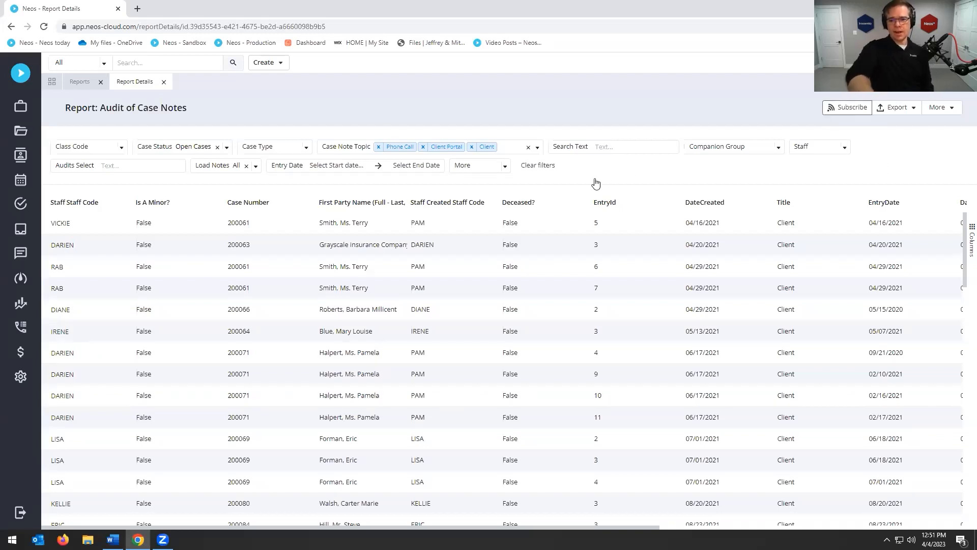
pyautogui.scroll(-1, 469, 168)
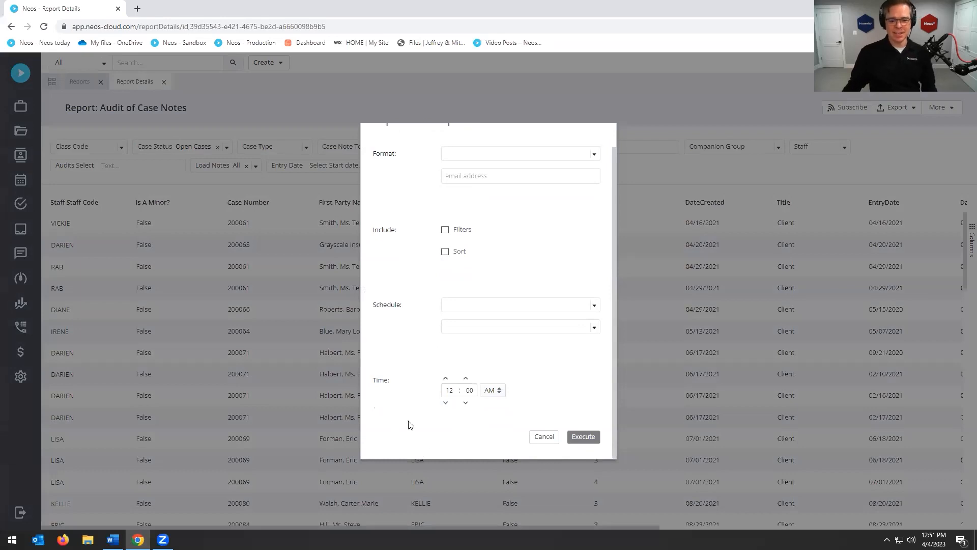
pyautogui.scroll(1, 583, 173)
pyautogui.click(590, 145)
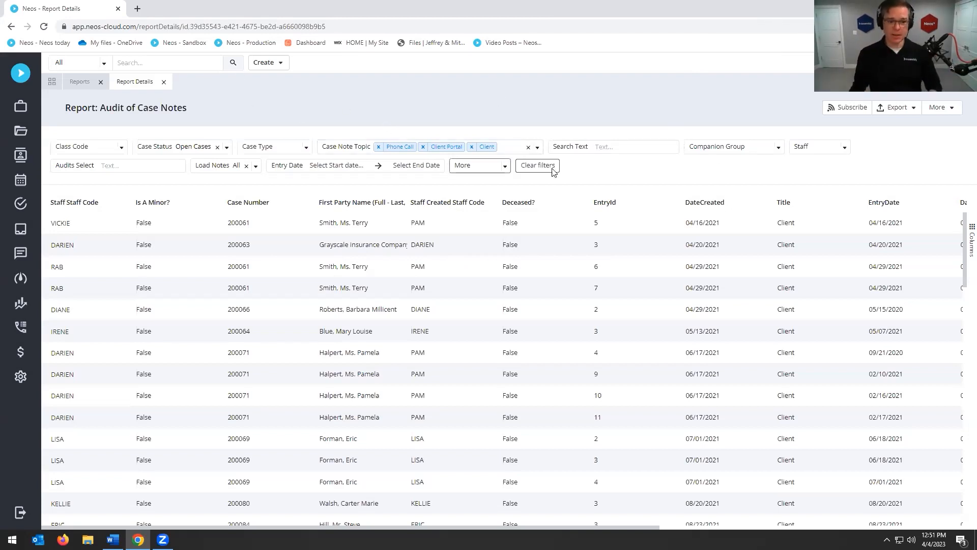
# - Close the report details and the Reports list, and take a brief look at the Advanced Search page before closing it
pyautogui.click(164, 81)
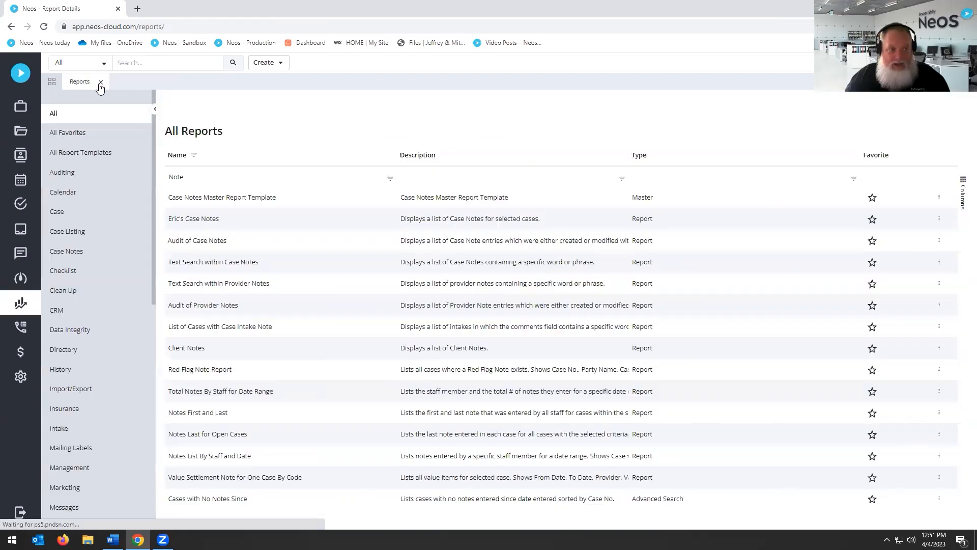
pyautogui.click(100, 82)
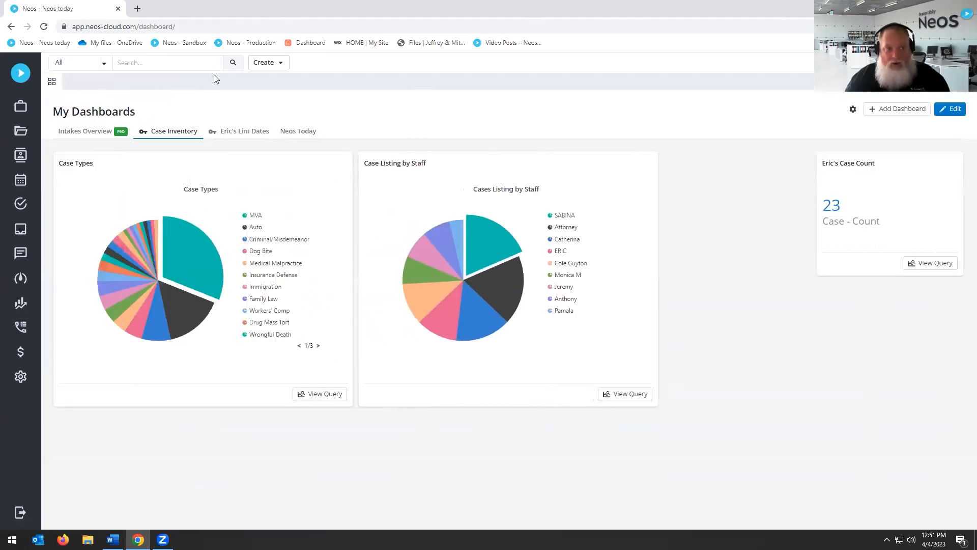
pyautogui.click(181, 61)
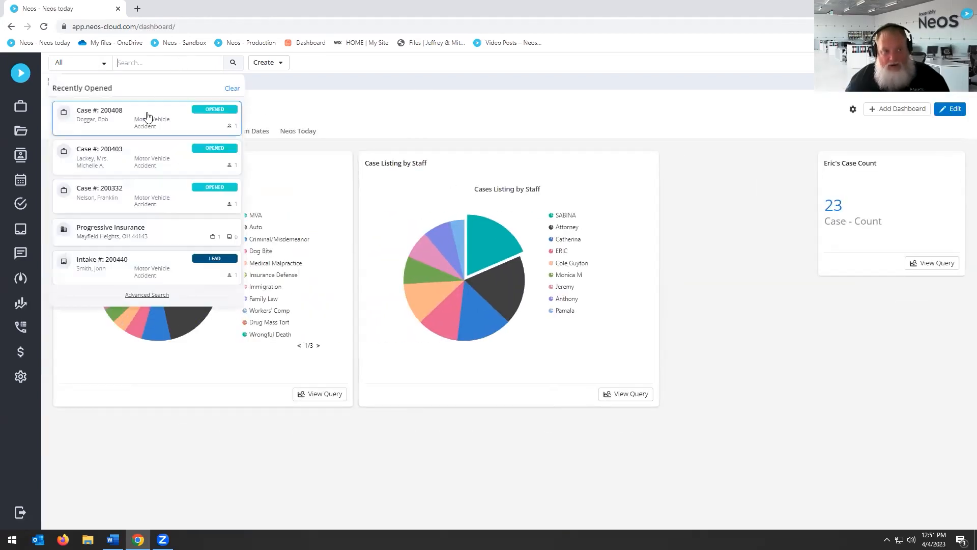
pyautogui.click(147, 295)
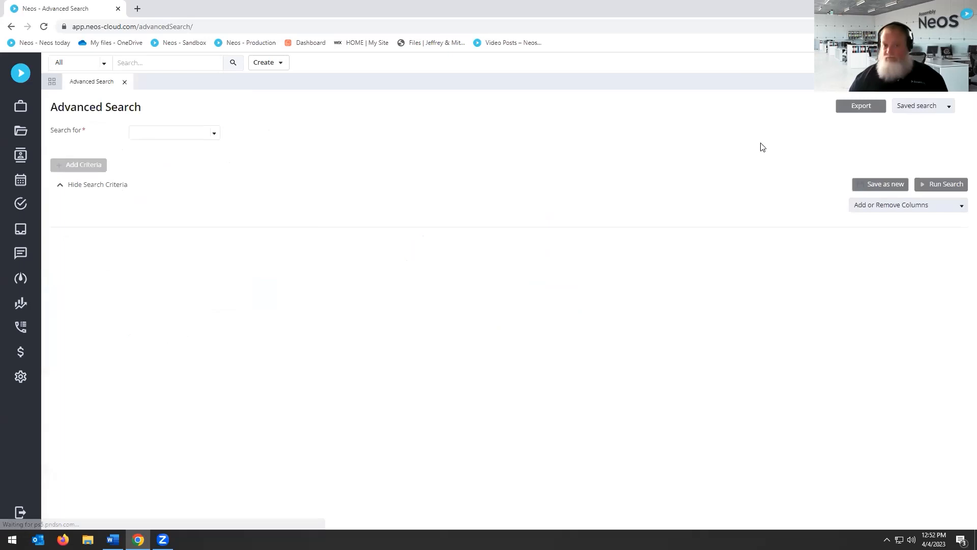
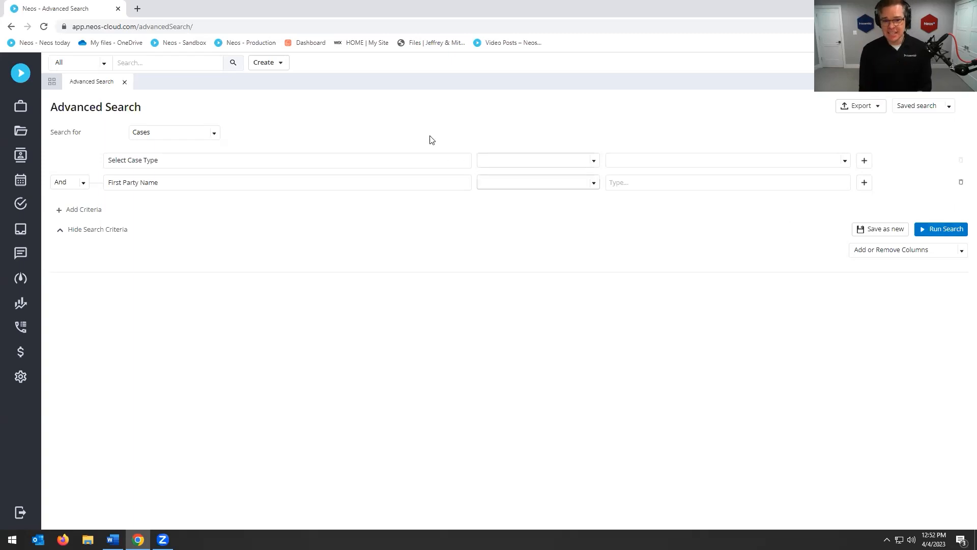
pyautogui.click(125, 83)
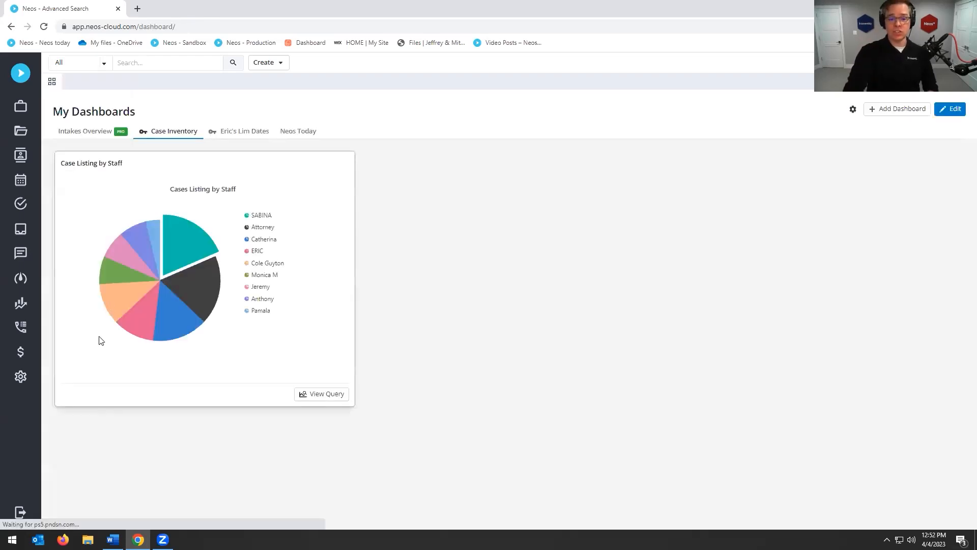
# - In the Permission Groups settings, enable Can delete for Advanced Search under the Legal Assistant group's General permissions and save
pyautogui.click(21, 376)
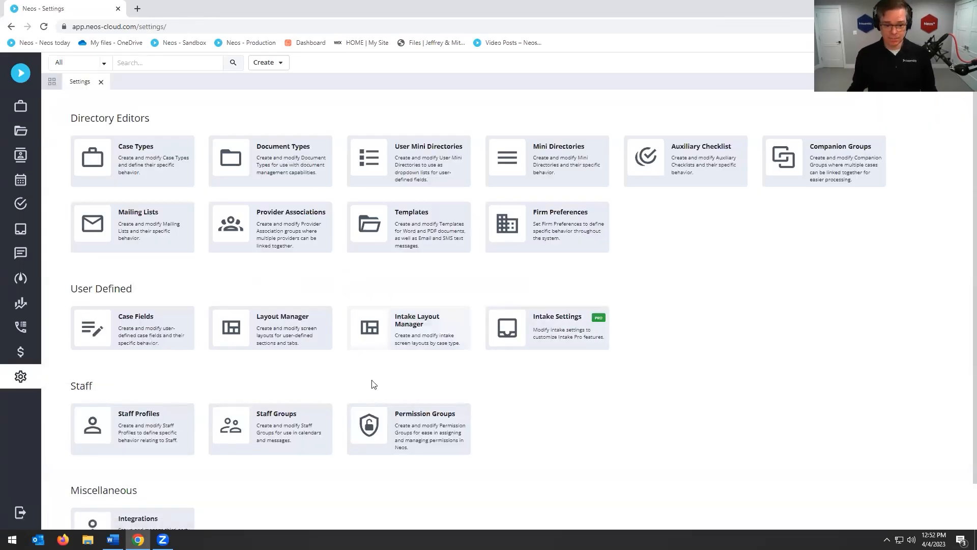
pyautogui.click(410, 423)
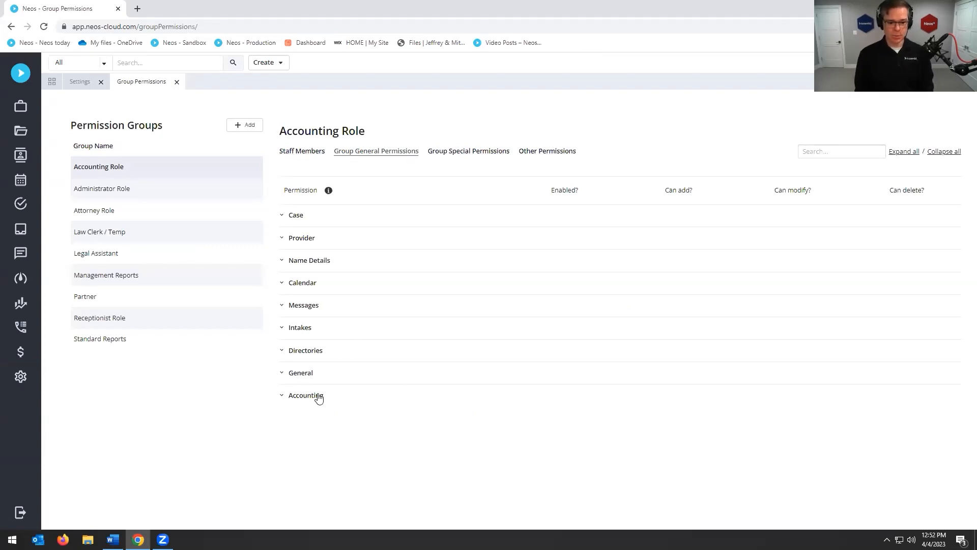
pyautogui.click(127, 251)
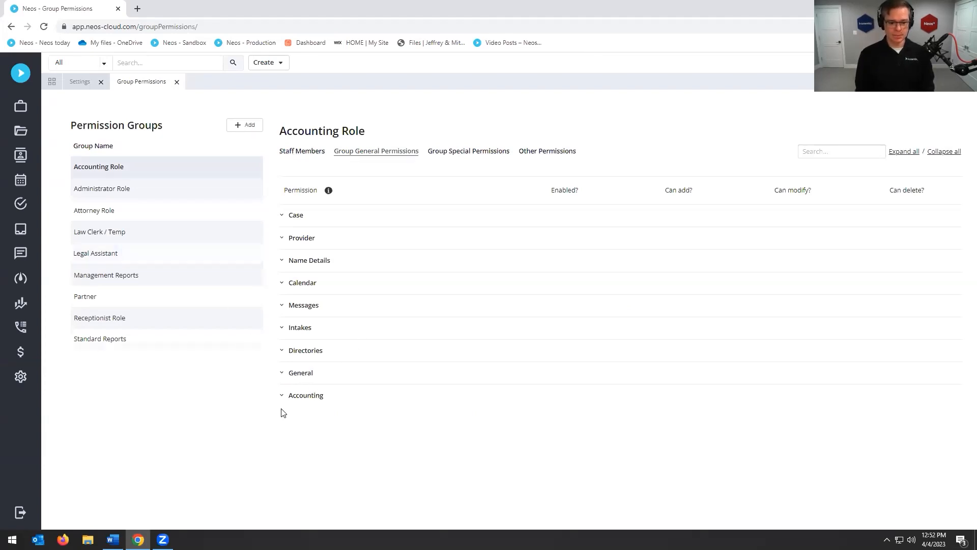
pyautogui.click(283, 373)
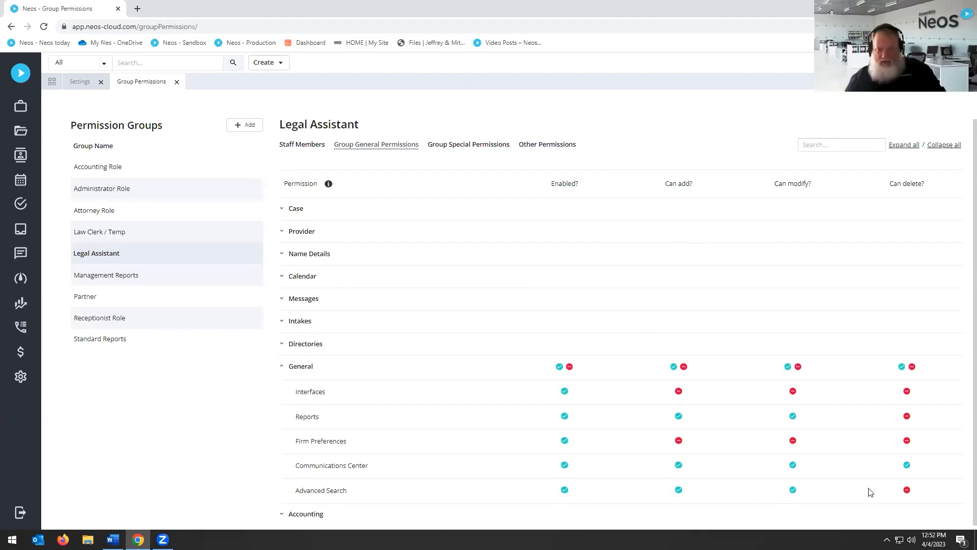
pyautogui.click(907, 491)
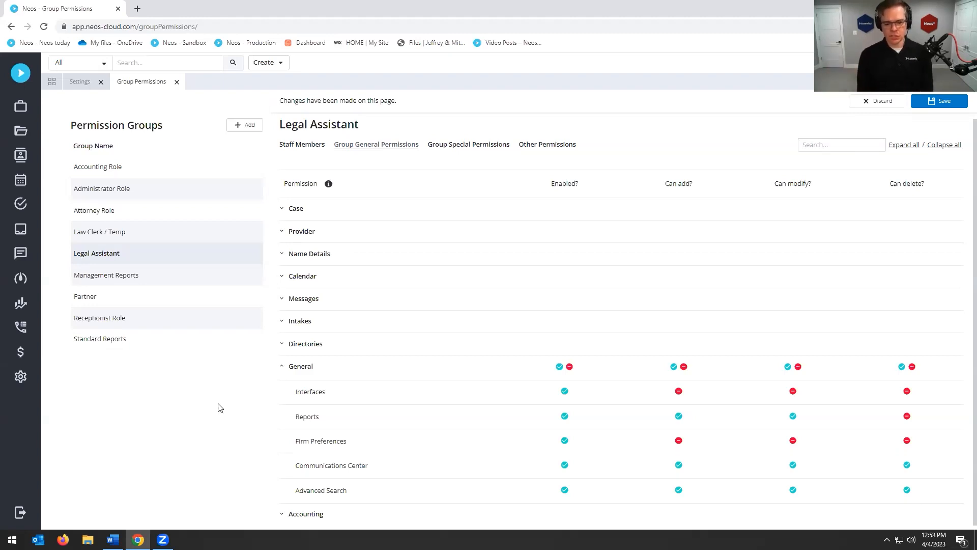
pyautogui.click(944, 102)
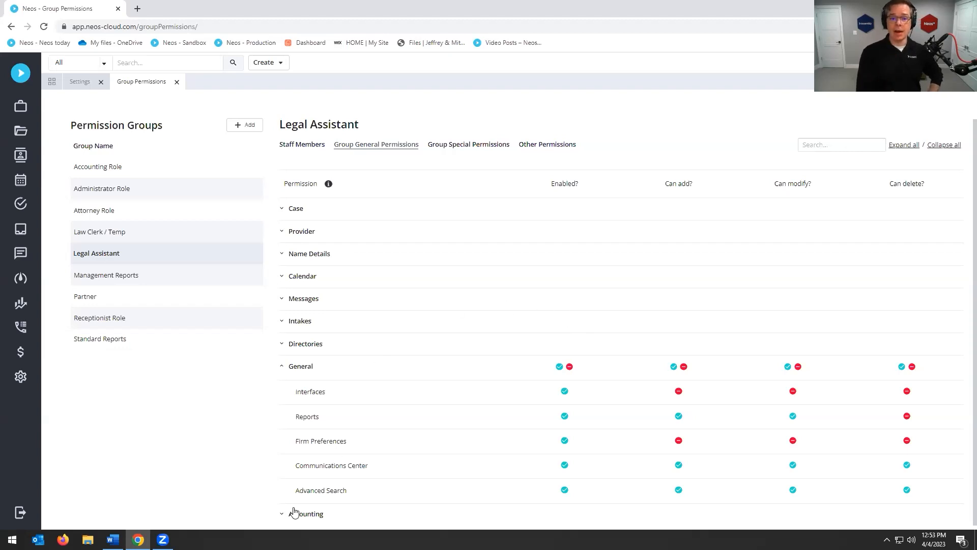
# - Examine the Legal Assistant group's delete permission for Reports and the list of its Report Categories Exceptions
pyautogui.click(907, 415)
pyautogui.click(907, 417)
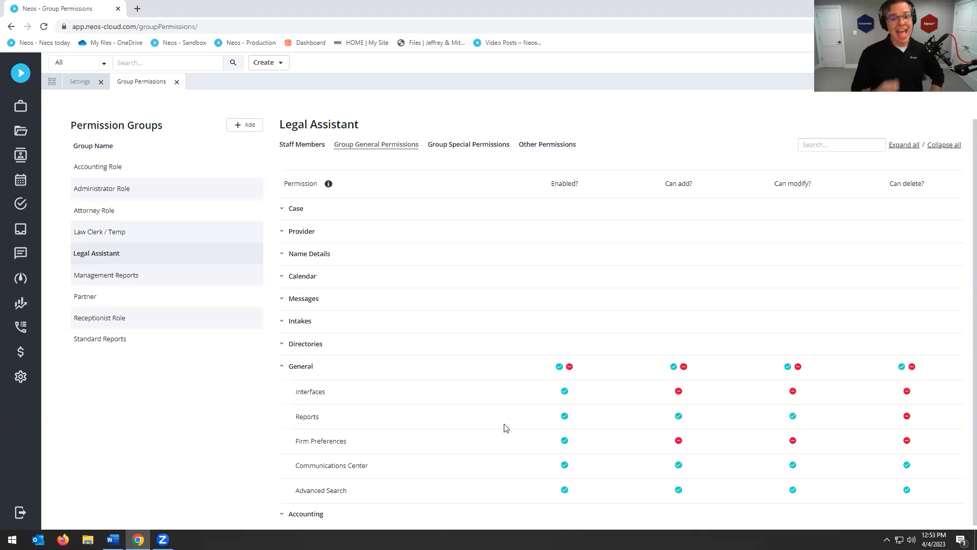
pyautogui.click(562, 146)
pyautogui.click(583, 203)
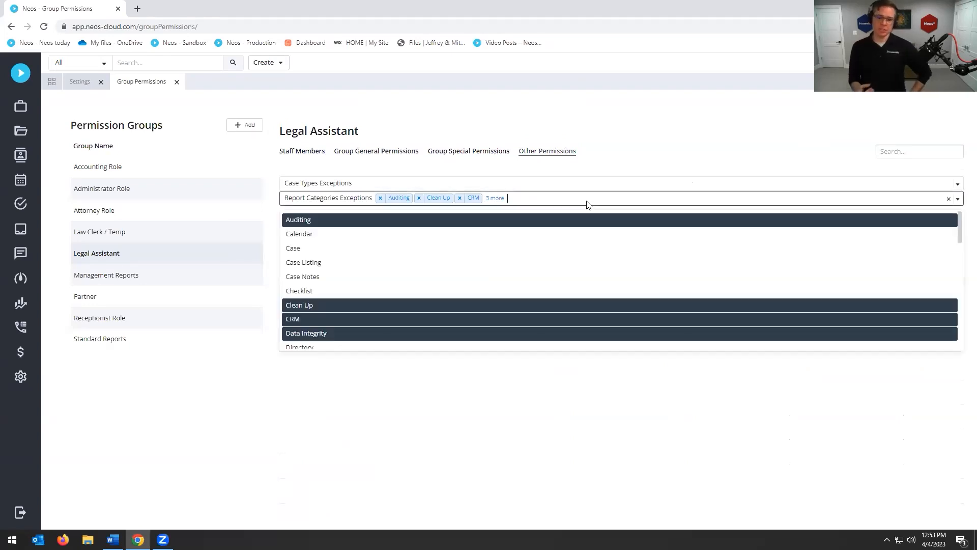
pyautogui.scroll(-5, 579, 256)
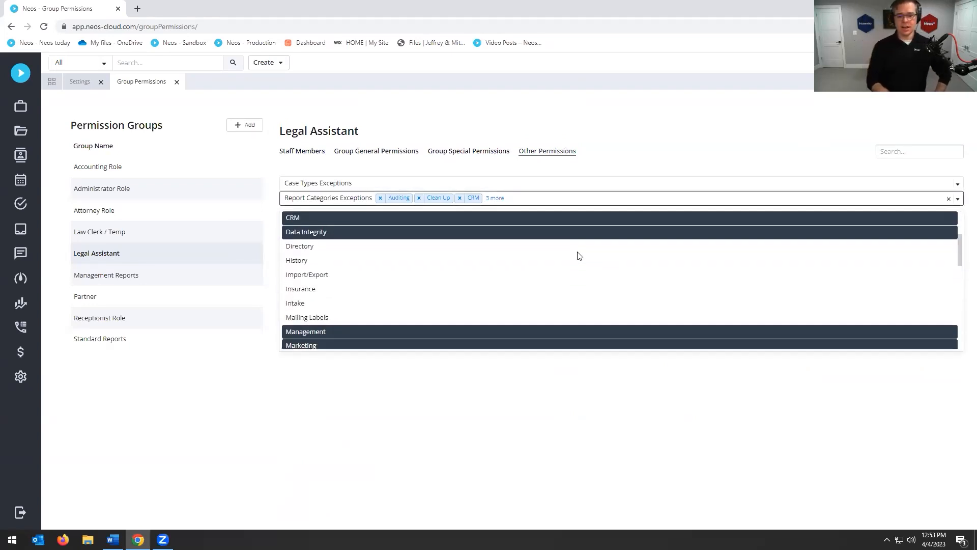
pyautogui.scroll(-5, 579, 256)
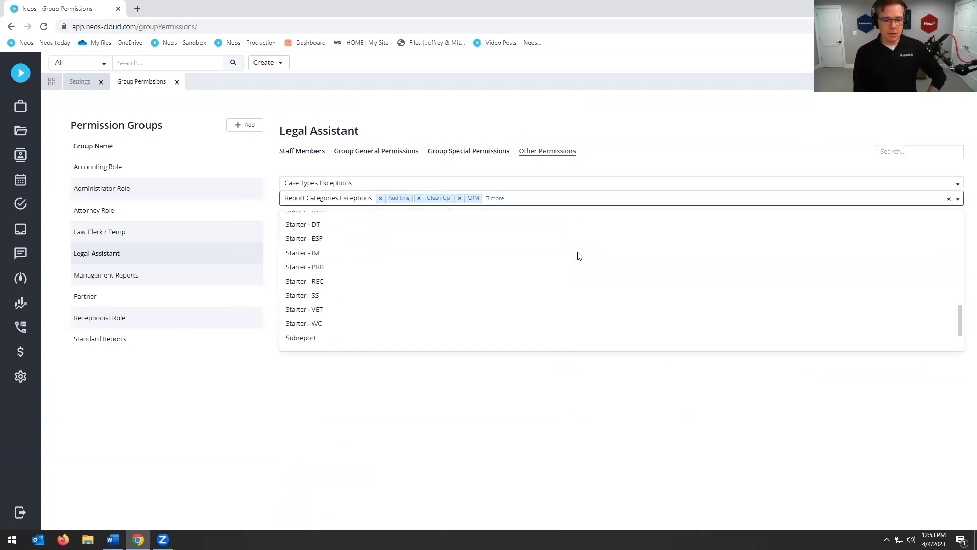
pyautogui.scroll(10, 577, 254)
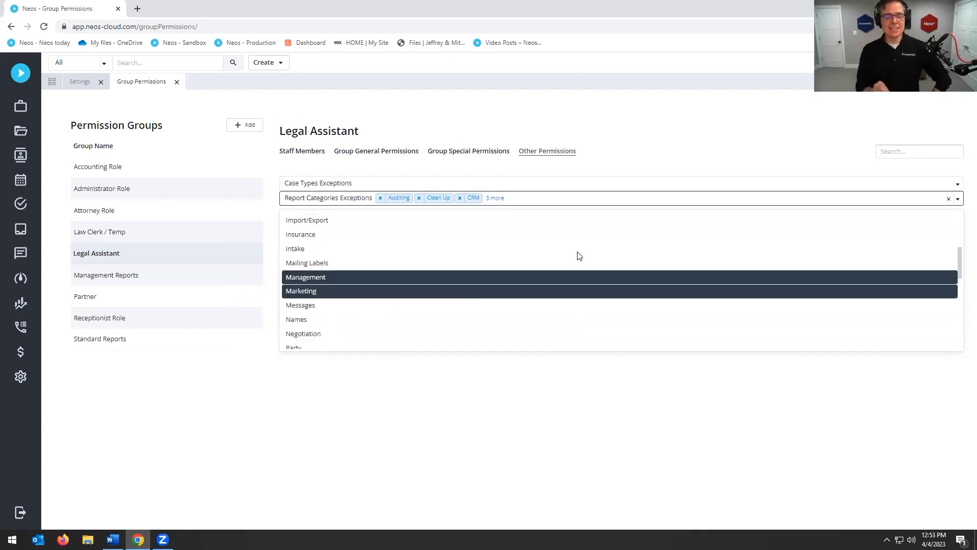
# - Examine the categories and case types available for the Legal Assistant group's Report Categories Exceptions and Case Types Exceptions
pyautogui.scroll(3, 577, 251)
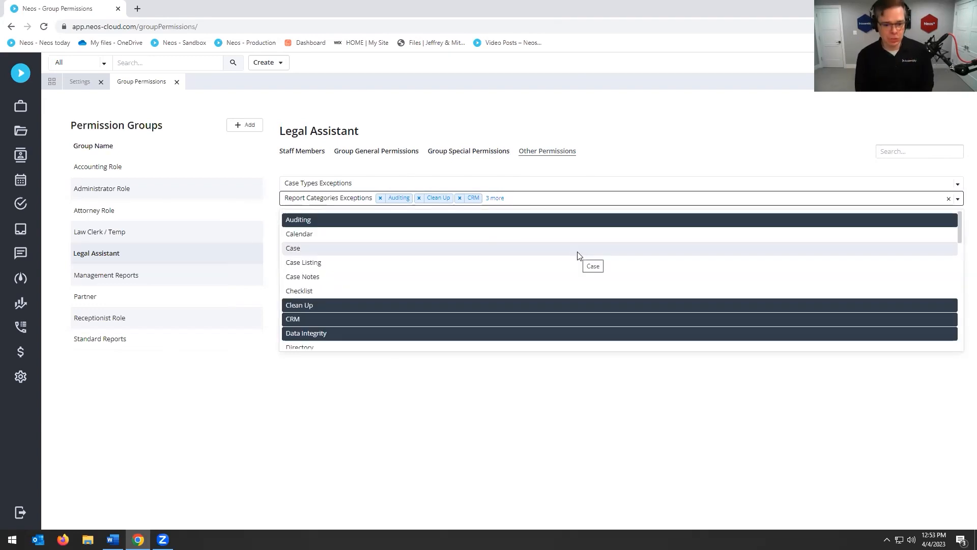
pyautogui.click(286, 202)
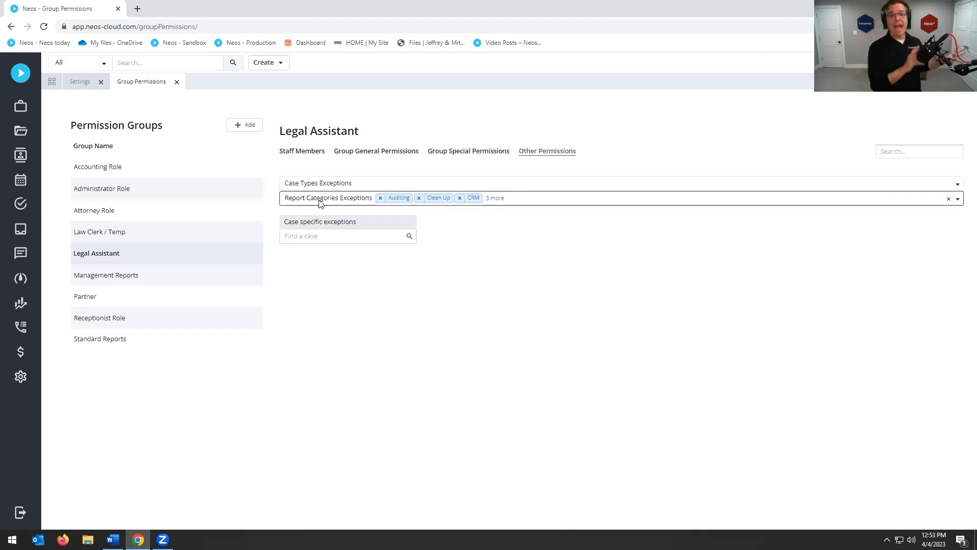
pyautogui.click(599, 203)
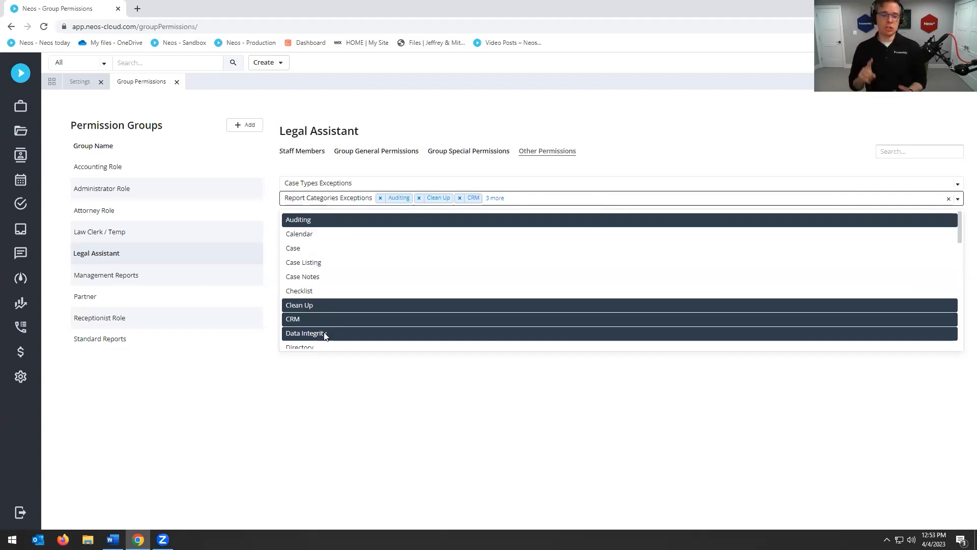
pyautogui.scroll(-10, 380, 315)
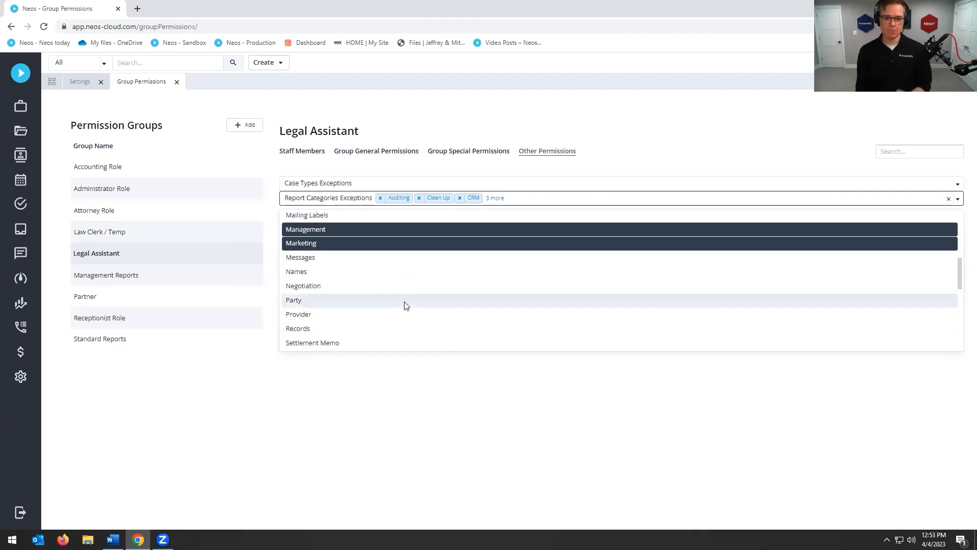
pyautogui.scroll(-4, 407, 304)
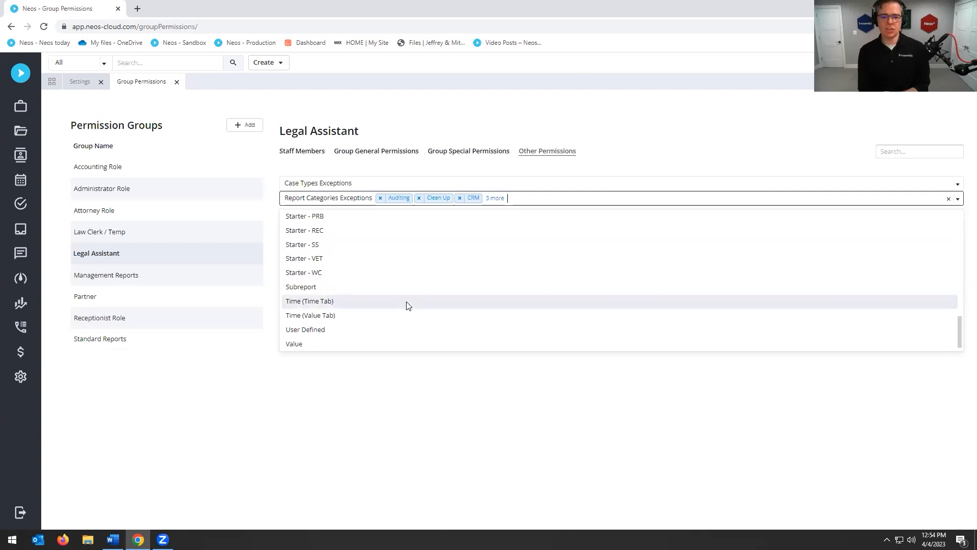
pyautogui.scroll(1, 665, 266)
pyautogui.click(711, 187)
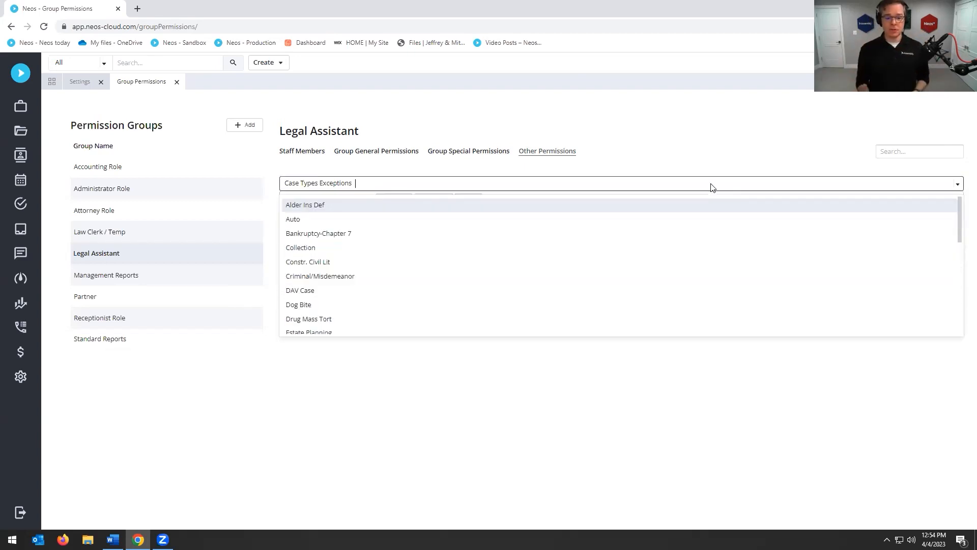
pyautogui.click(711, 184)
pyautogui.click(711, 184)
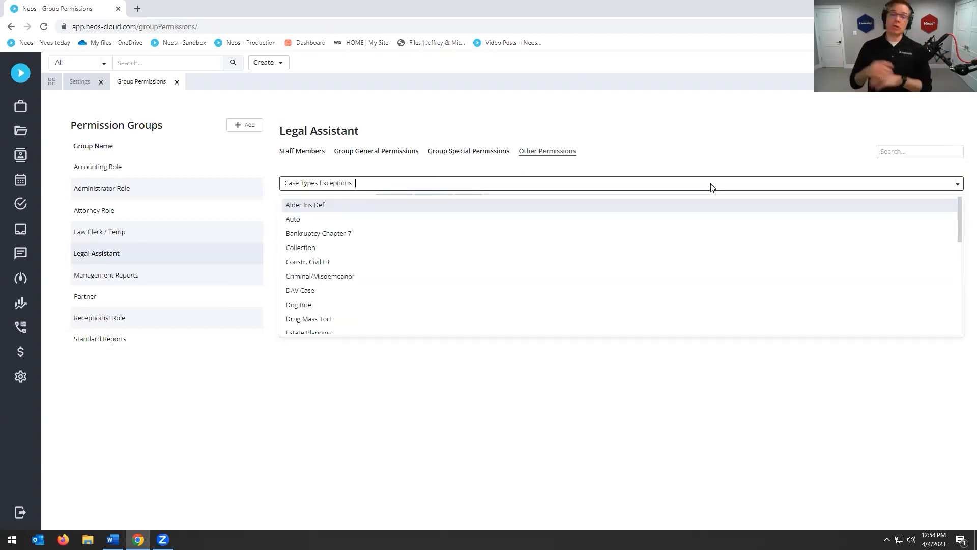
pyautogui.click(711, 187)
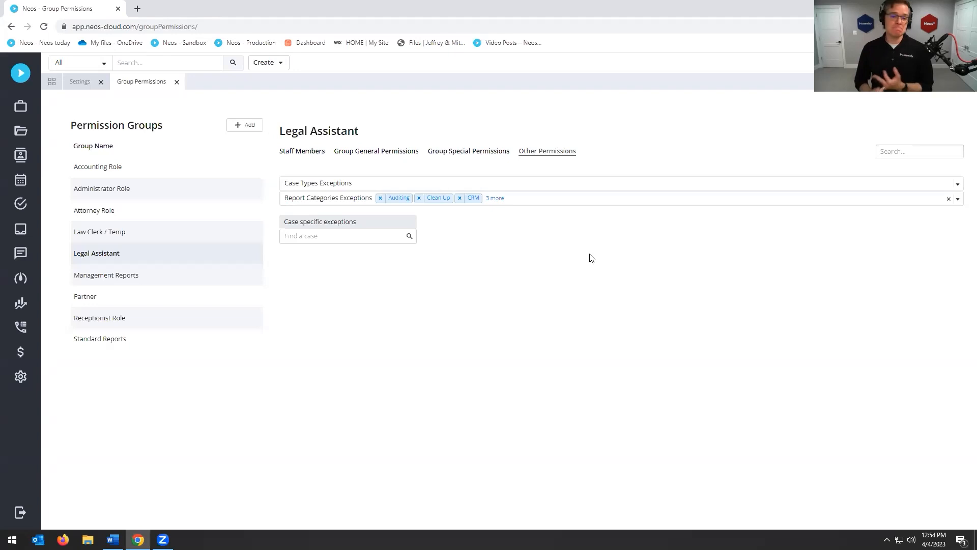
pyautogui.click(549, 202)
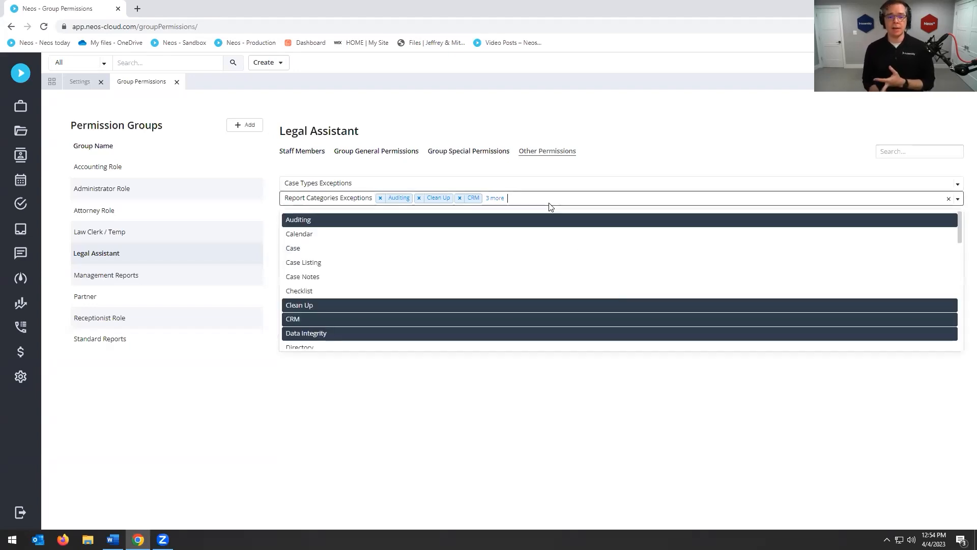
pyautogui.scroll(-3, 473, 277)
pyautogui.scroll(-10, 472, 276)
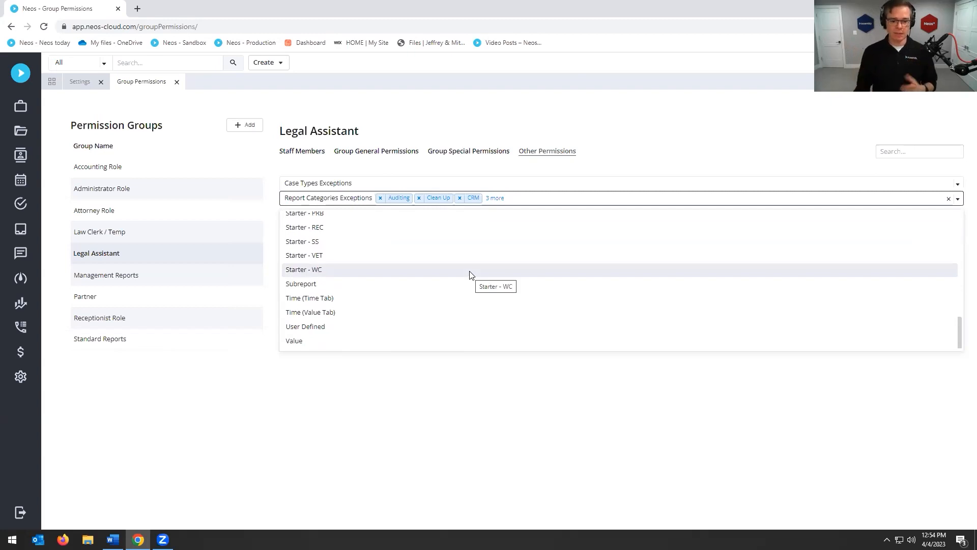
pyautogui.click(698, 104)
# - Add Value to the Legal Assistant group's Report Categories Exceptions
pyautogui.click(595, 203)
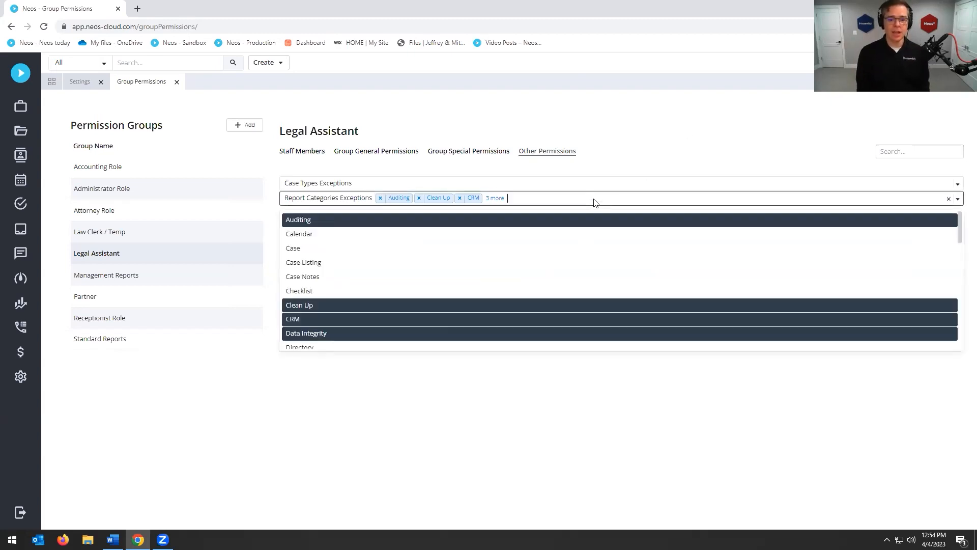
pyautogui.scroll(-10, 405, 321)
pyautogui.click(347, 341)
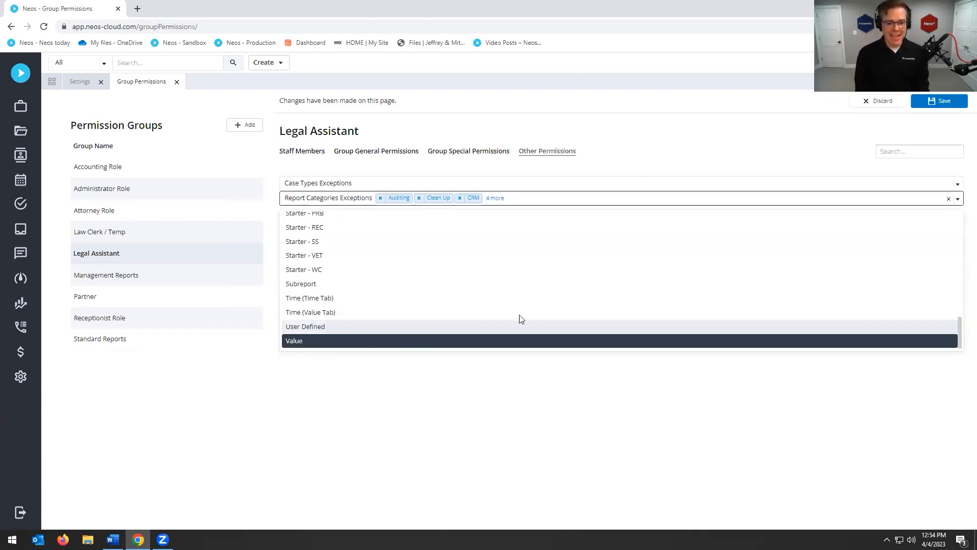
pyautogui.click(738, 158)
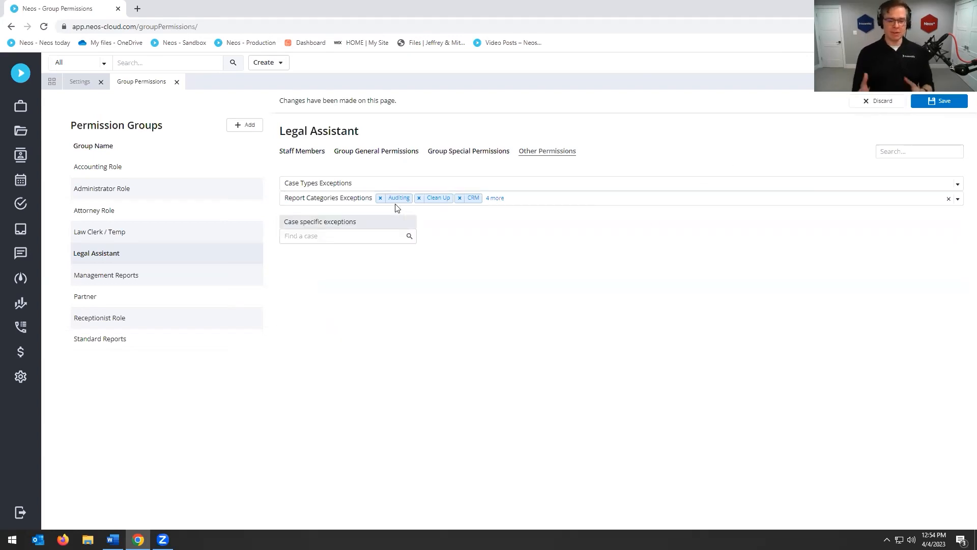
# - Remove Auditing, Clean Up, CRM, Data Integrity, Management and Marketing from the Report Categories Exceptions
pyautogui.click(380, 198)
pyautogui.click(380, 198)
pyautogui.click(381, 198)
pyautogui.click(380, 198)
pyautogui.click(380, 198)
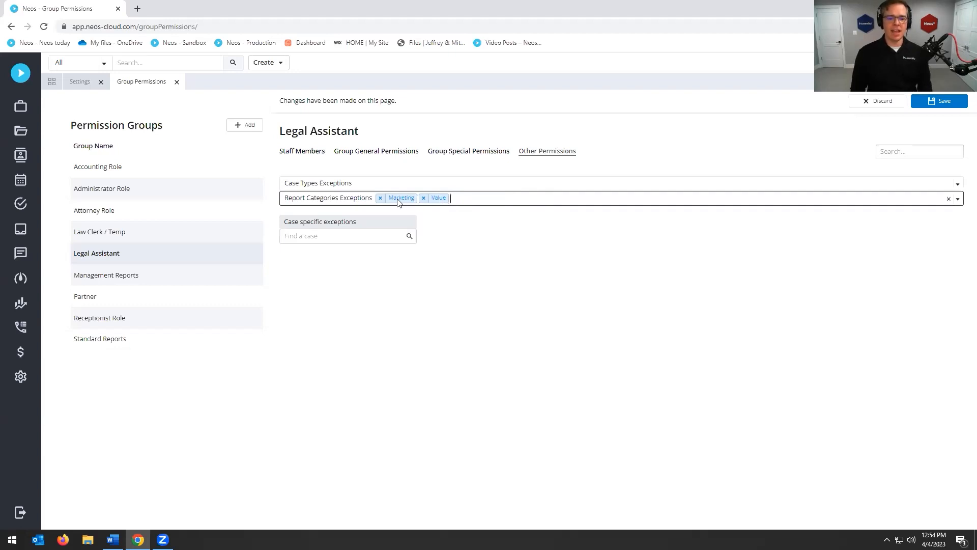
pyautogui.click(386, 201)
pyautogui.click(380, 198)
# - Add Management to the Report Categories Exceptions alongside Value and save the Legal Assistant group's permissions
pyautogui.click(488, 203)
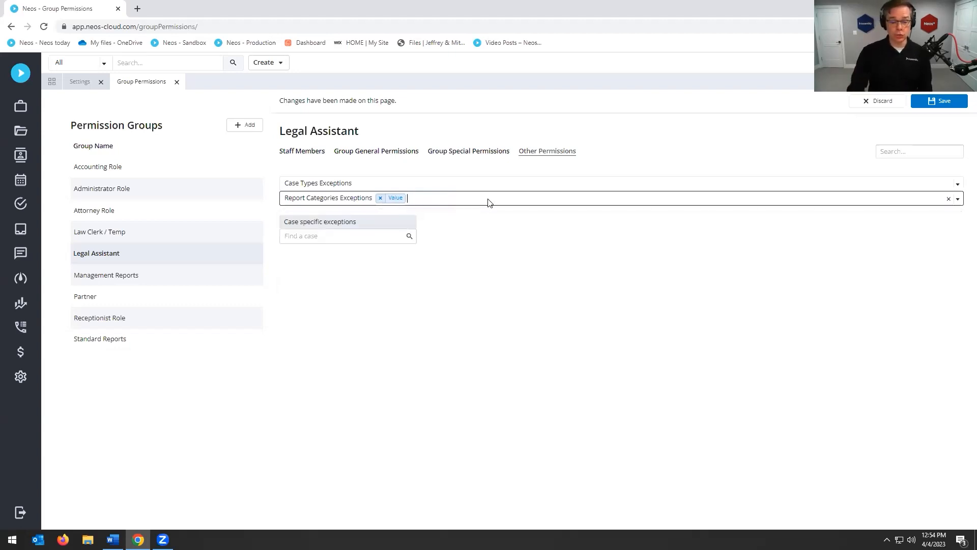
pyautogui.click(482, 202)
pyautogui.scroll(-5, 423, 292)
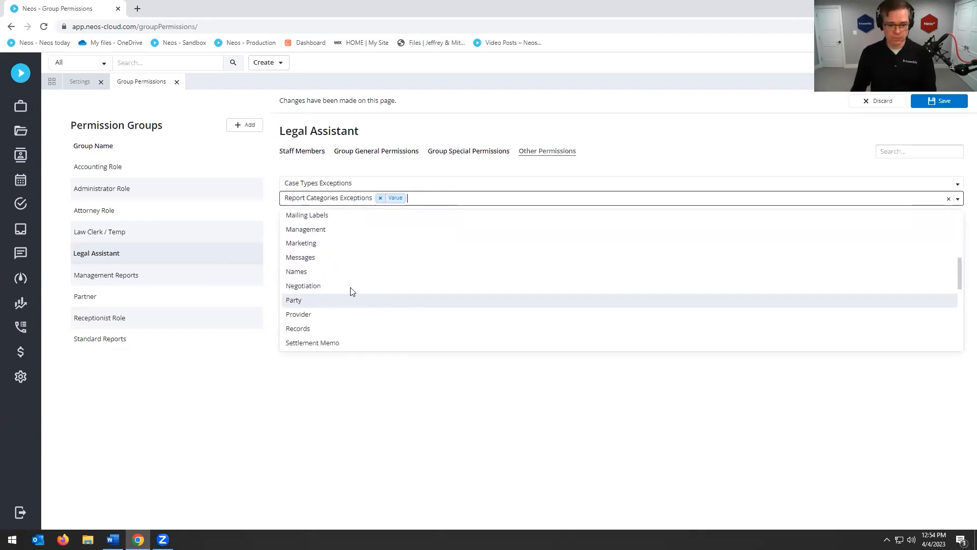
pyautogui.click(311, 230)
pyautogui.click(808, 153)
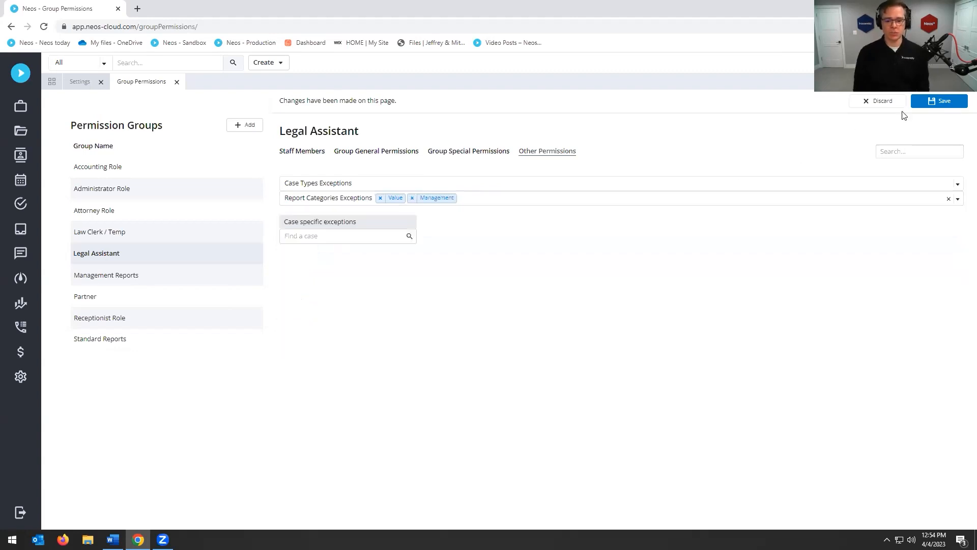
pyautogui.click(926, 104)
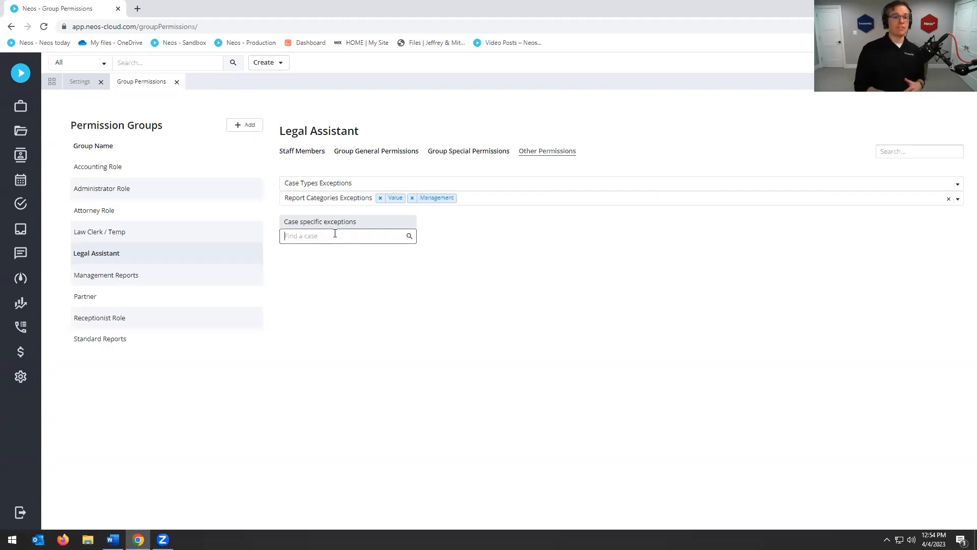
# - Search all fields for the client, try adding their Motor Vehicle Accident case as a case specific exception, and remove it again
pyautogui.write('HIO')
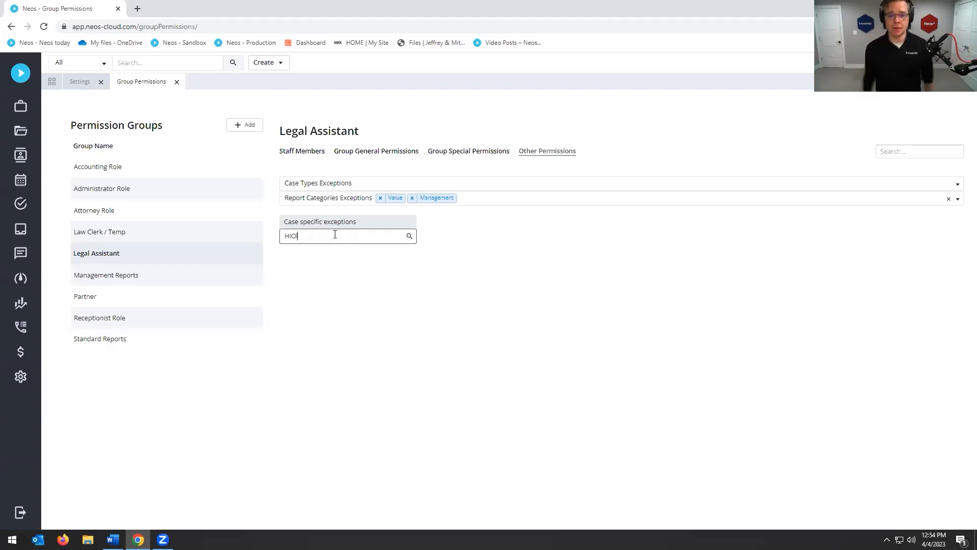
pyautogui.press('BackSpace')
pyautogui.press('BackSpace')
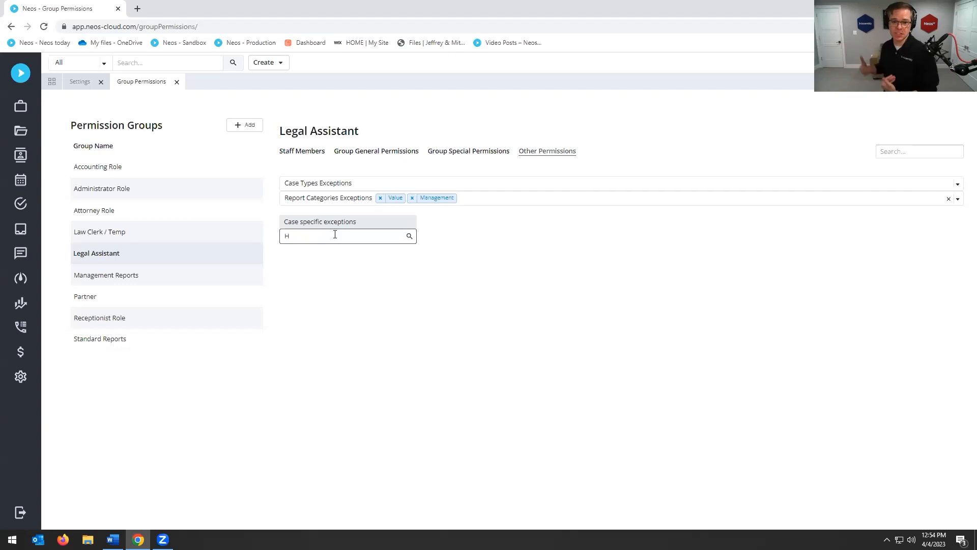
pyautogui.press('Return')
pyautogui.click(598, 185)
pyautogui.click(496, 183)
pyautogui.click(496, 184)
pyautogui.click(422, 186)
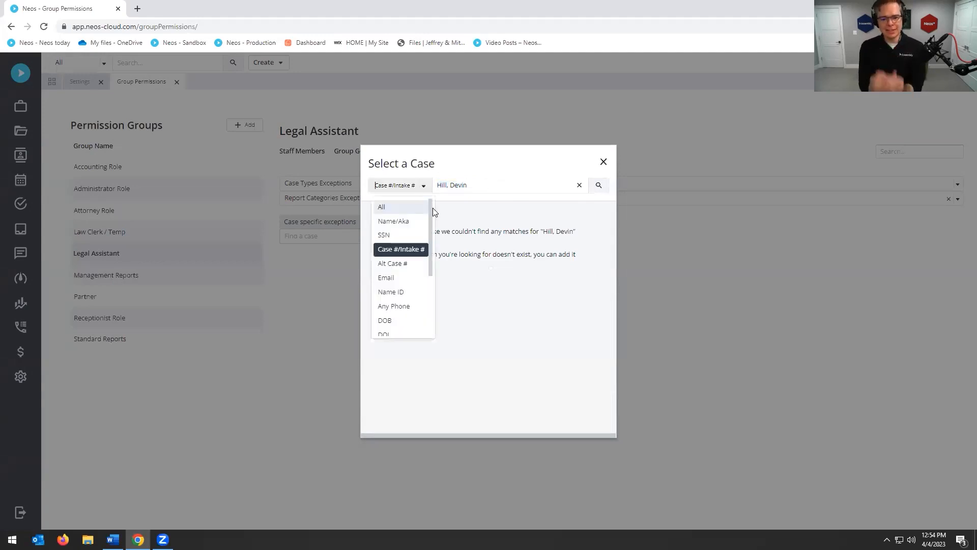
pyautogui.click(388, 211)
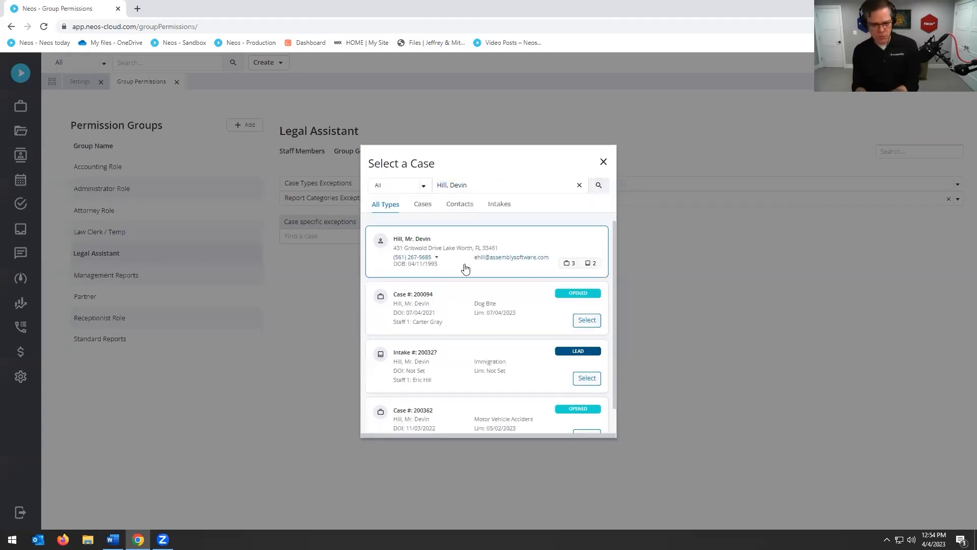
pyautogui.scroll(-1, 488, 315)
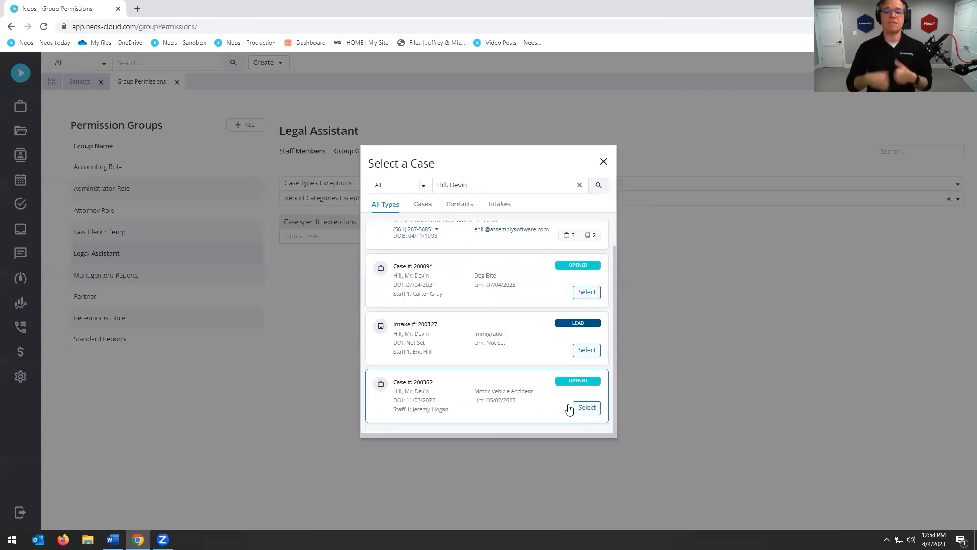
pyautogui.click(585, 408)
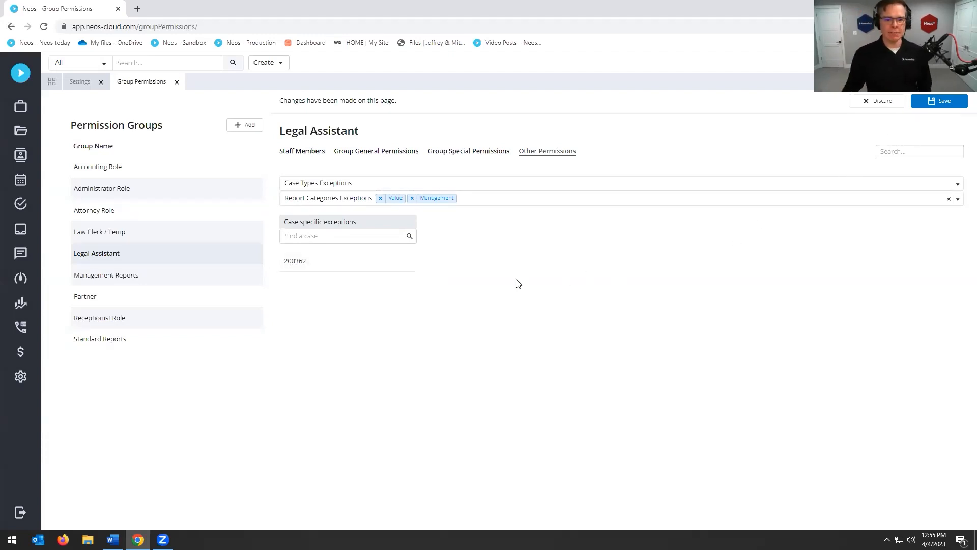
pyautogui.click(406, 261)
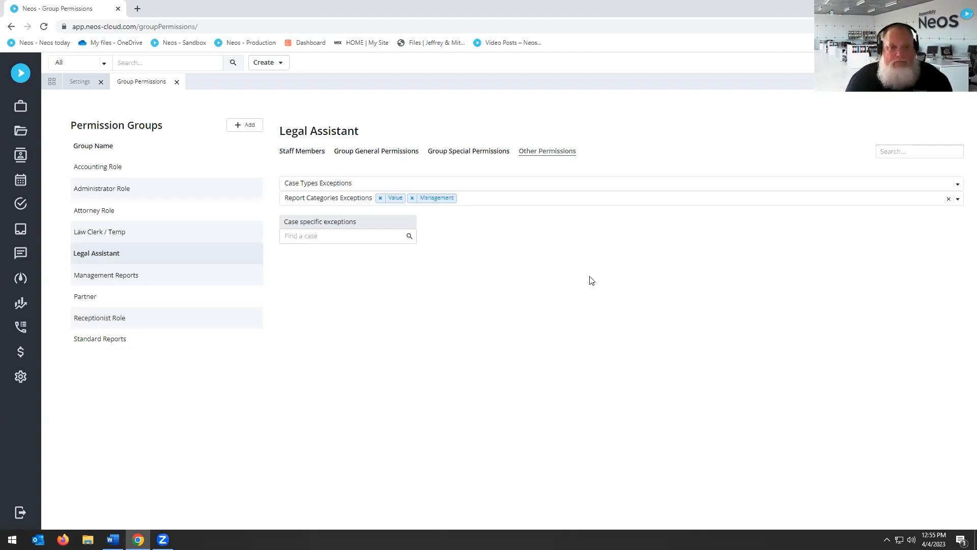
# - Close Group Permissions and place the Neos Today dashboard first in My Dashboards
pyautogui.click(177, 82)
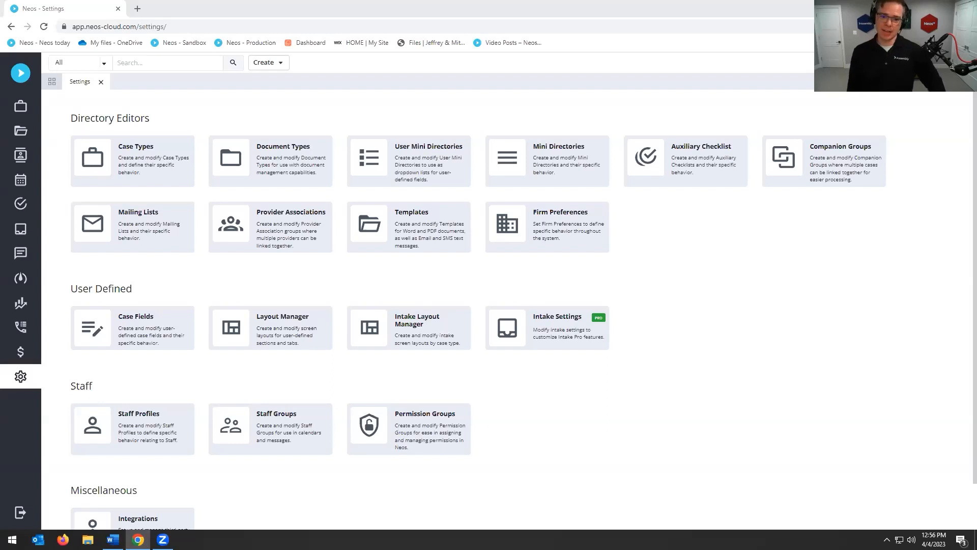
pyautogui.click(52, 82)
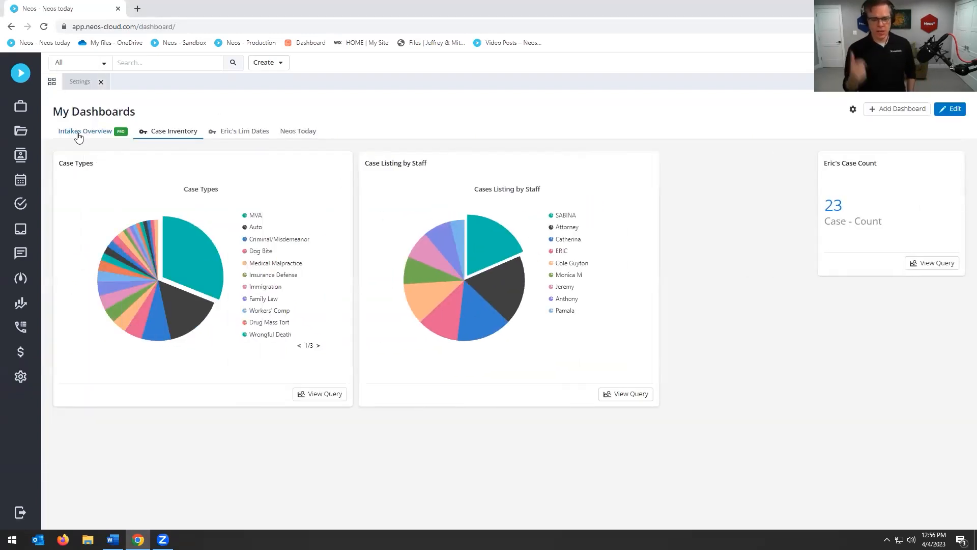
pyautogui.click(306, 132)
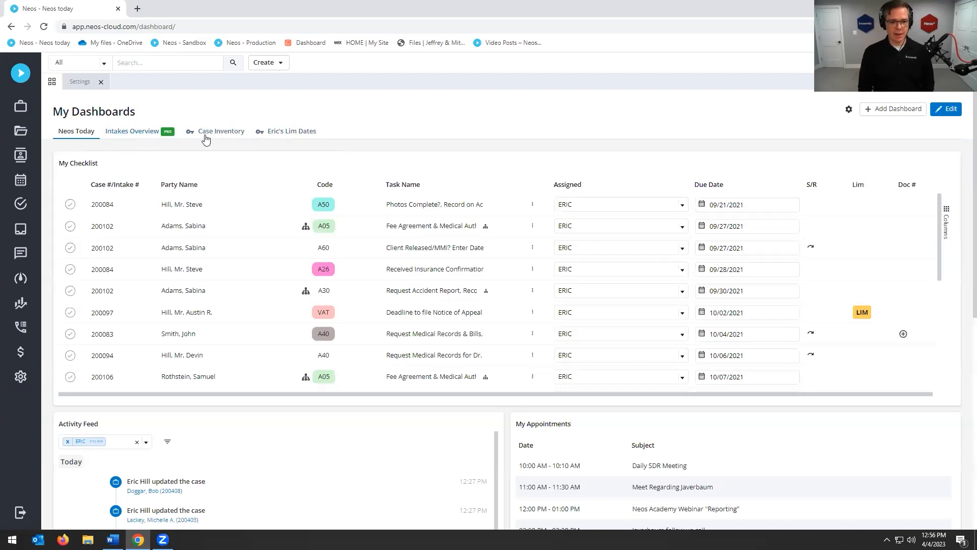
# - Edit the Case Inventory dashboard and add a Table tile titled "Case Type List" based on the Case Types search query
pyautogui.click(221, 133)
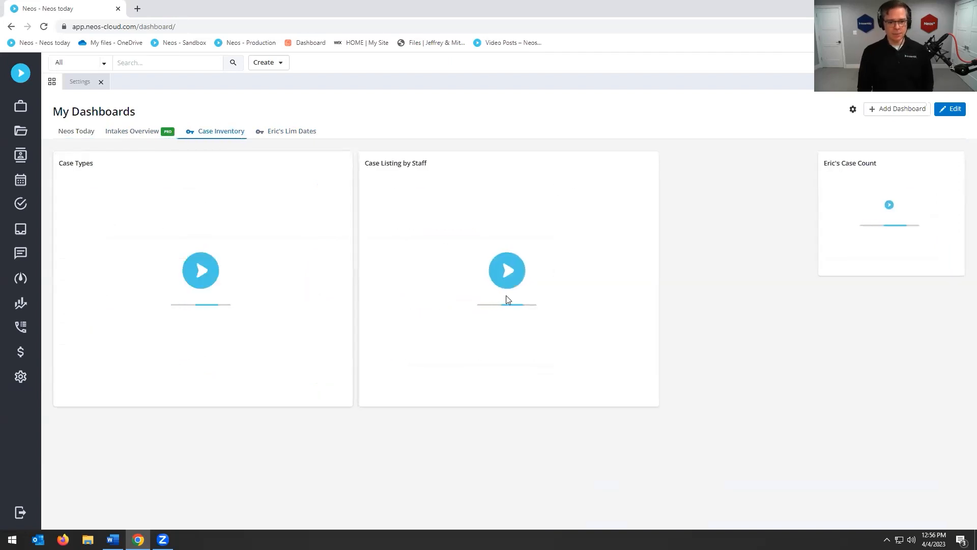
pyautogui.click(950, 108)
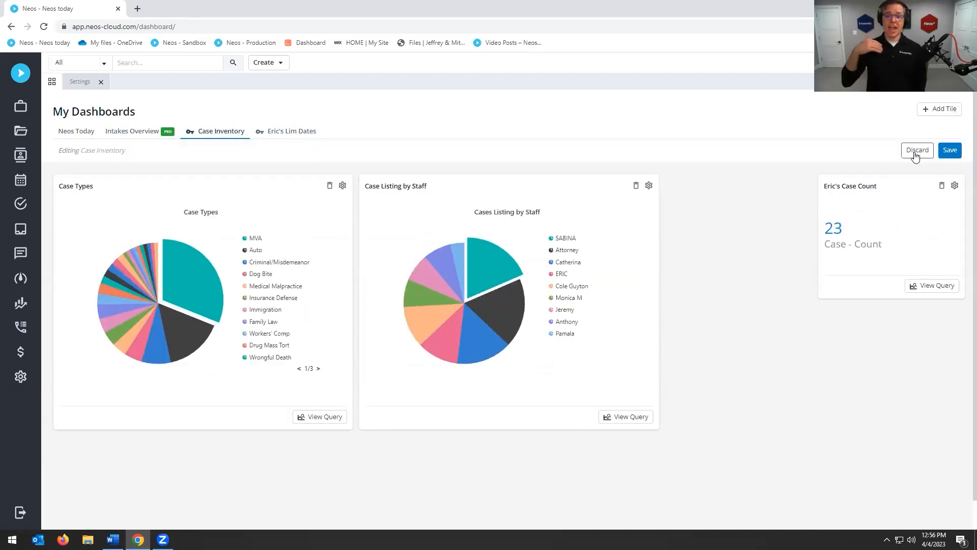
pyautogui.click(942, 109)
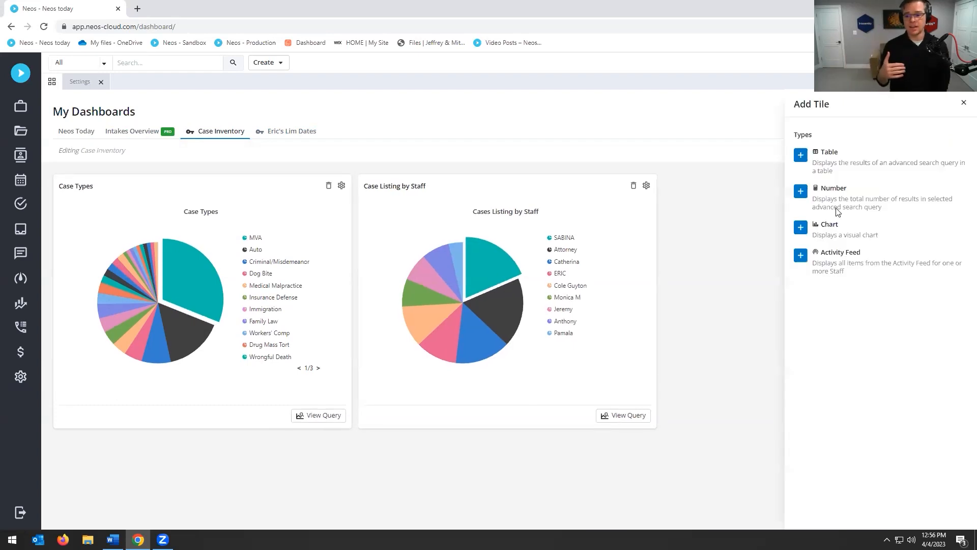
pyautogui.click(800, 155)
pyautogui.click(922, 152)
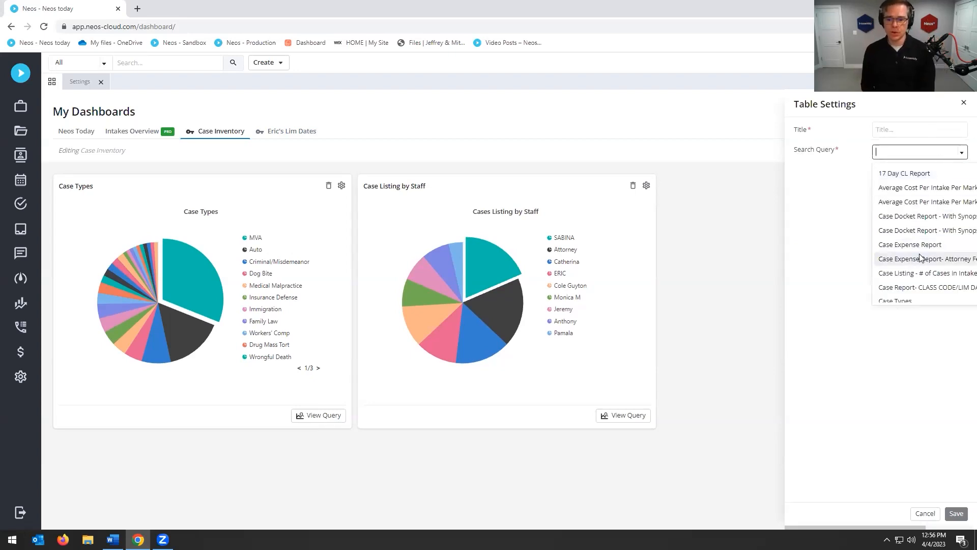
pyautogui.scroll(-1, 915, 245)
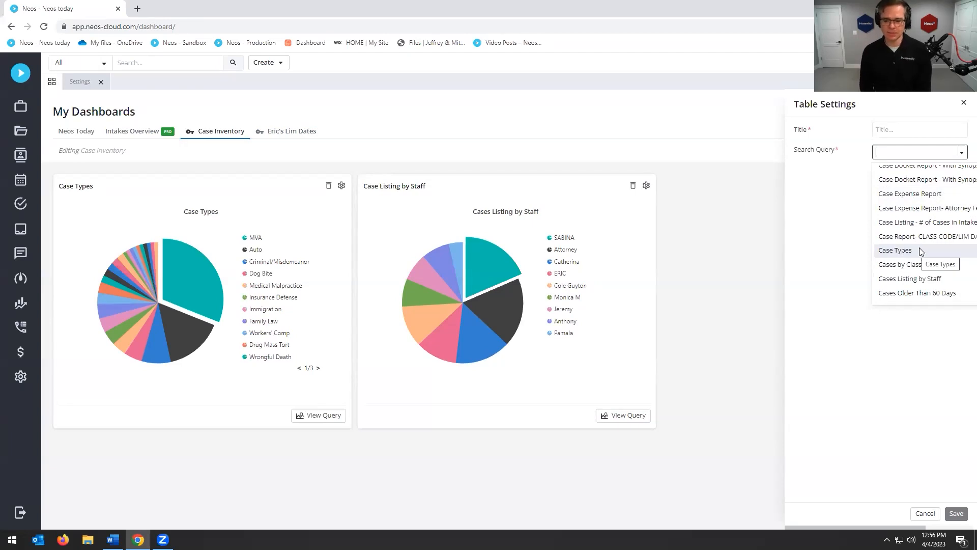
pyautogui.click(921, 251)
pyautogui.click(910, 124)
pyautogui.write('Case Type List')
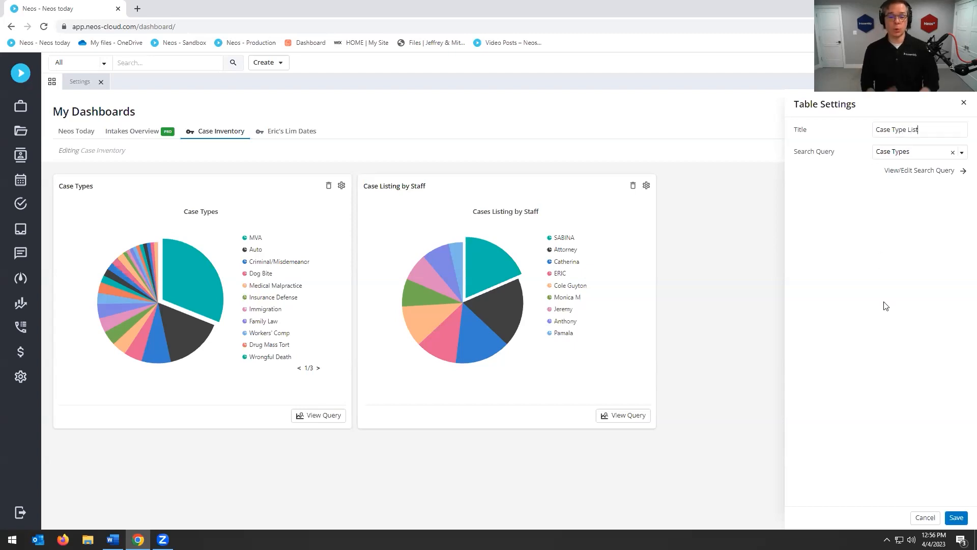
pyautogui.click(957, 517)
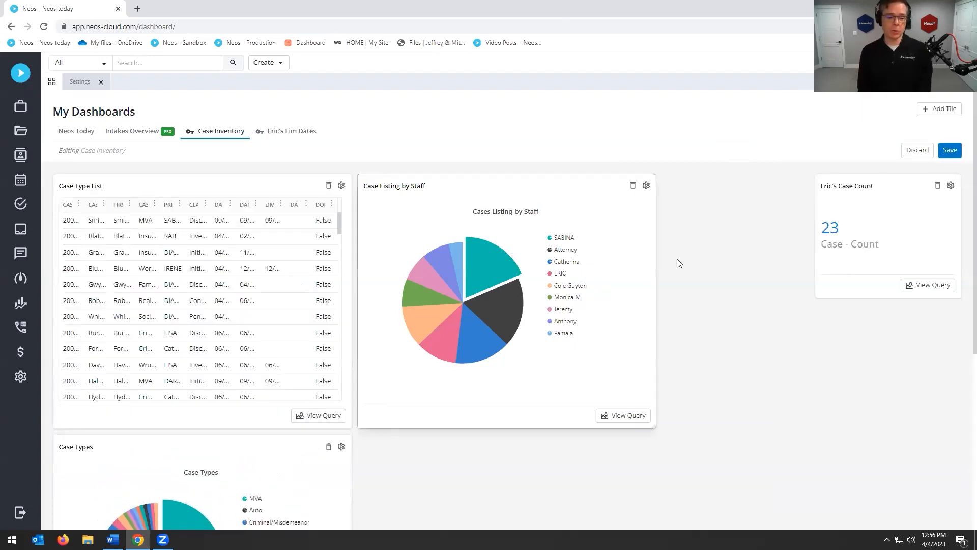
# - Rearrange the Case Inventory tiles with Case Types, Case Listing by Staff and Case Type List side by side and the case count below
pyautogui.moveTo(247, 189); pyautogui.dragTo(857, 375)
pyautogui.scroll(-4, 862, 366)
pyautogui.scroll(3, 853, 268)
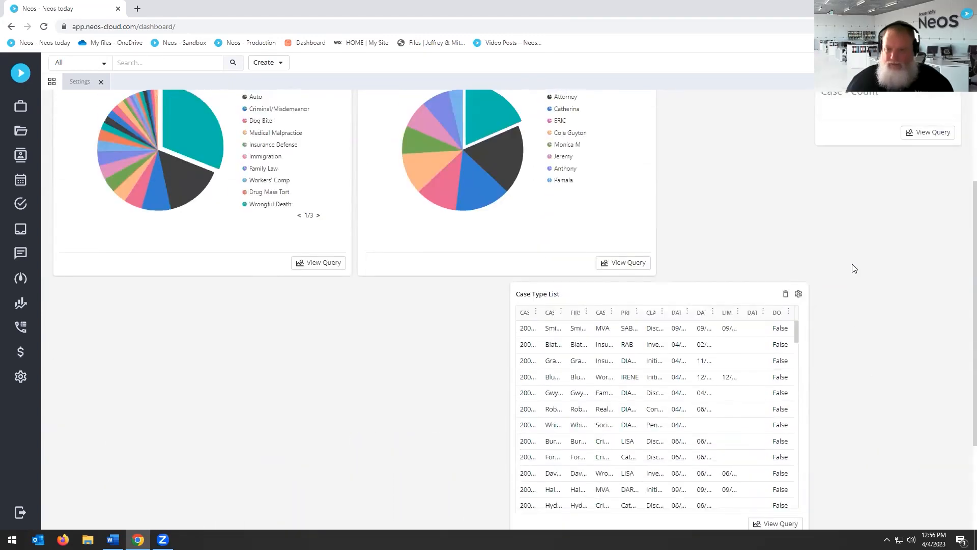
pyautogui.moveTo(892, 136); pyautogui.dragTo(86, 453)
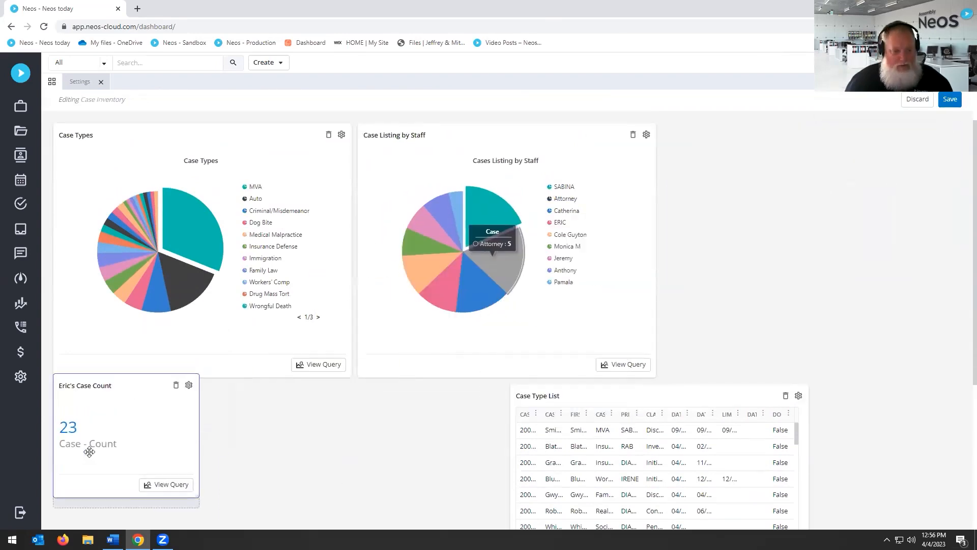
pyautogui.moveTo(687, 397); pyautogui.dragTo(865, 129)
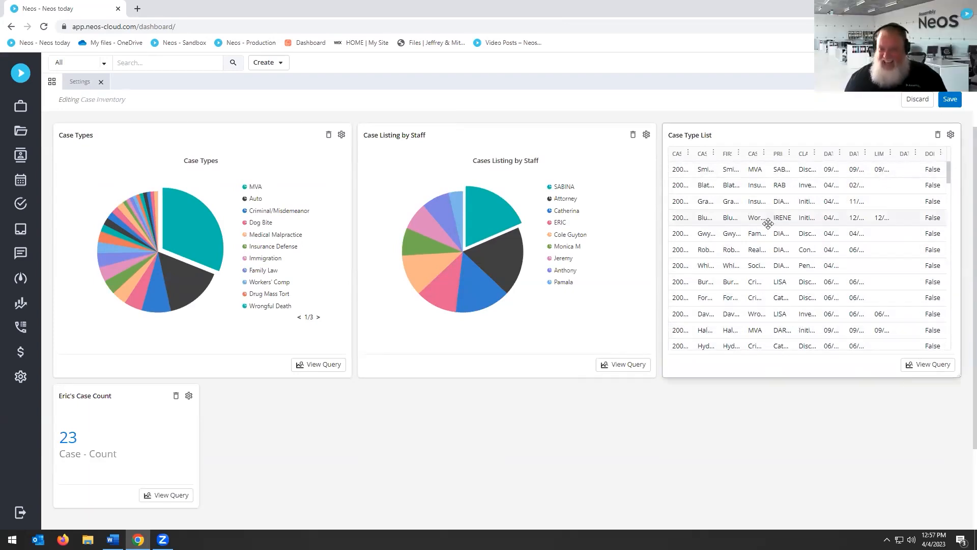
# - Widen the Case Name column of Case Type List, sort it in ascending order and save the dashboard
pyautogui.moveTo(719, 154); pyautogui.dragTo(792, 360)
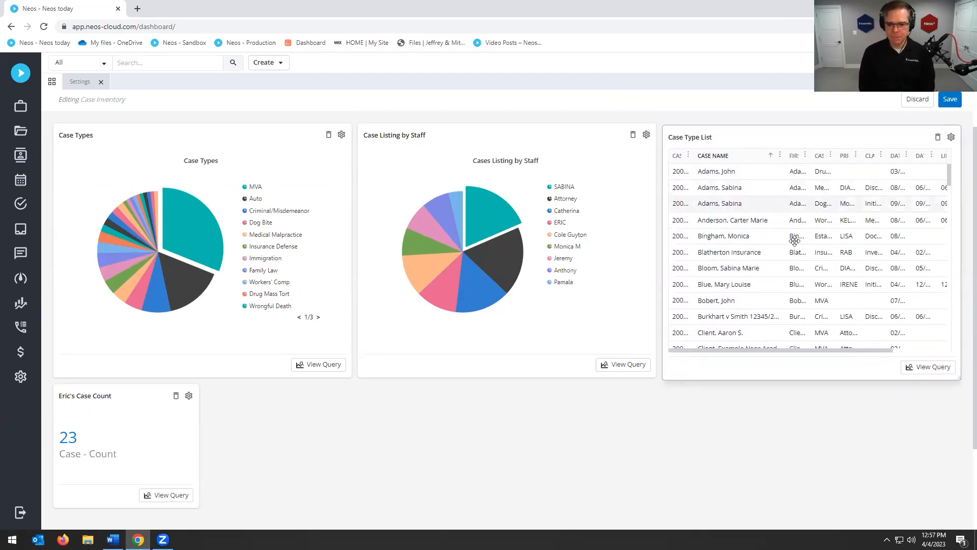
pyautogui.click(950, 99)
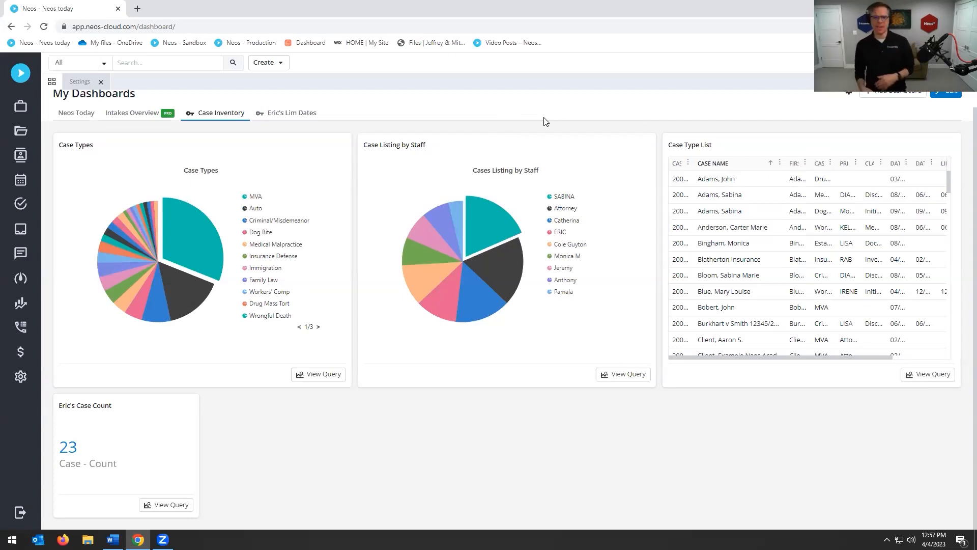
pyautogui.scroll(1, 819, 129)
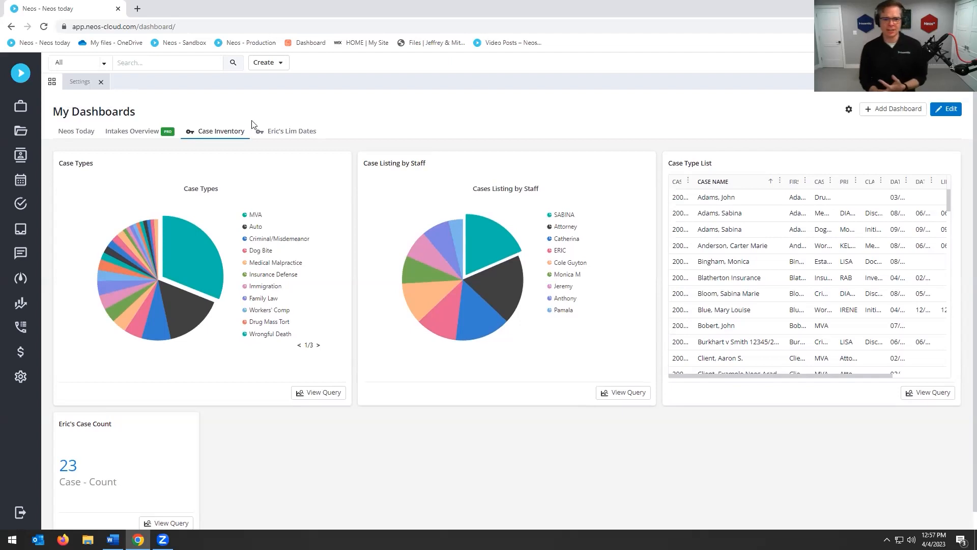
# - Review the checklist, activity feed, appointments and messages tiles on the Neos Today dashboard
pyautogui.click(80, 133)
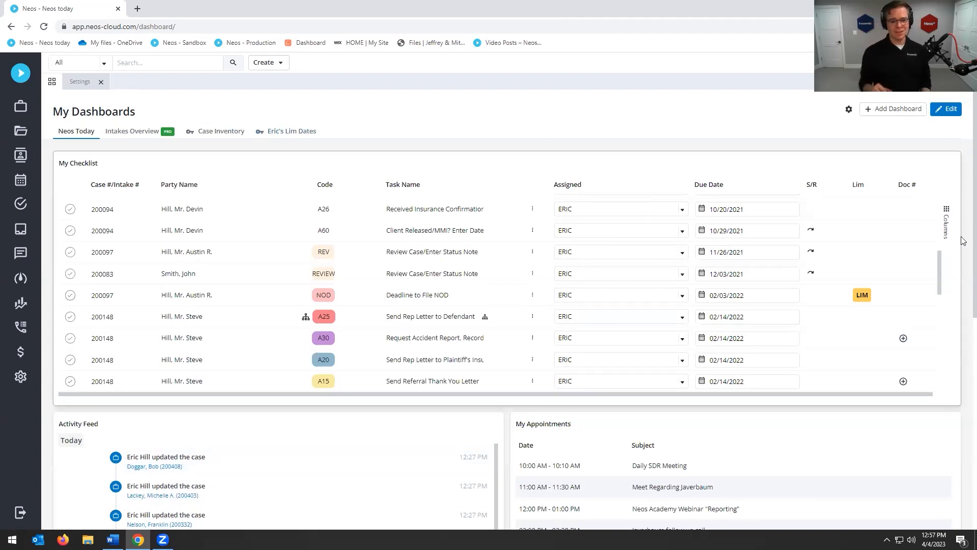
pyautogui.scroll(-6, 964, 226)
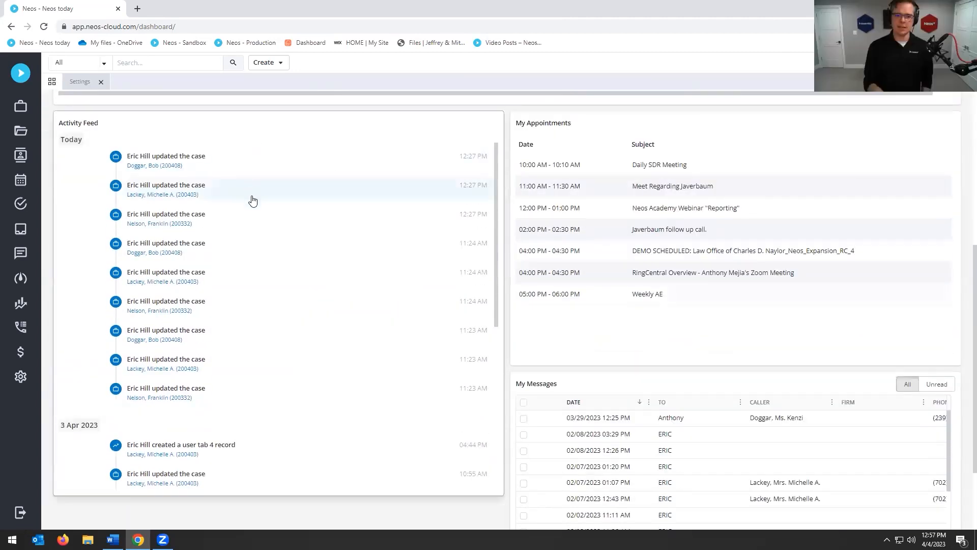
pyautogui.scroll(-3, 252, 203)
pyautogui.scroll(-2, 253, 205)
pyautogui.scroll(5, 253, 205)
pyautogui.scroll(1, 945, 190)
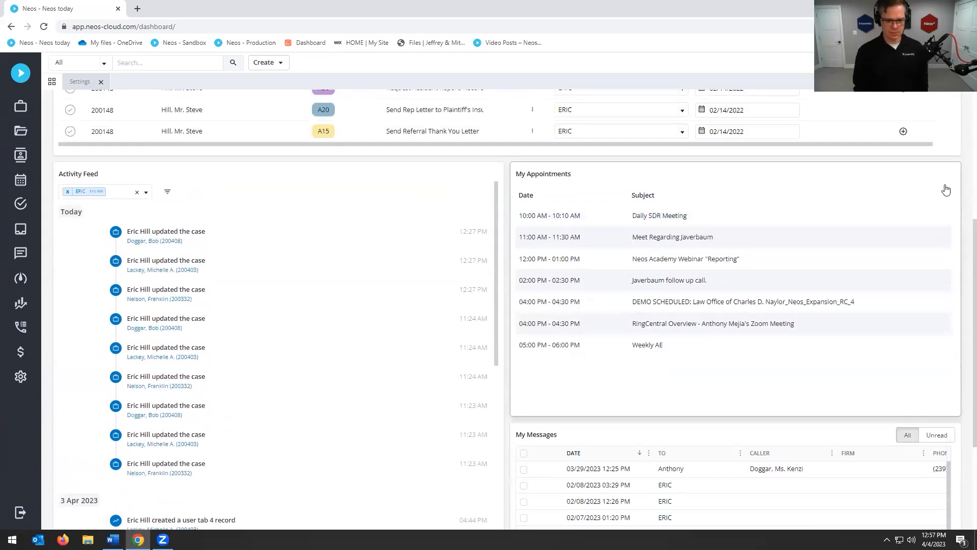
pyautogui.scroll(5, 963, 237)
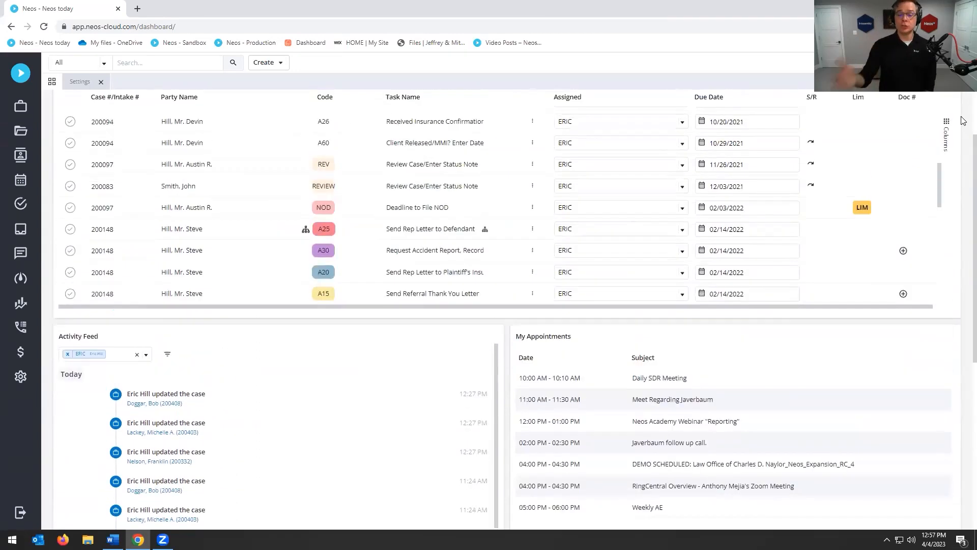
# - Place Case Inventory first in My Dashboards and add an Activity Feed tile to it
pyautogui.click(213, 132)
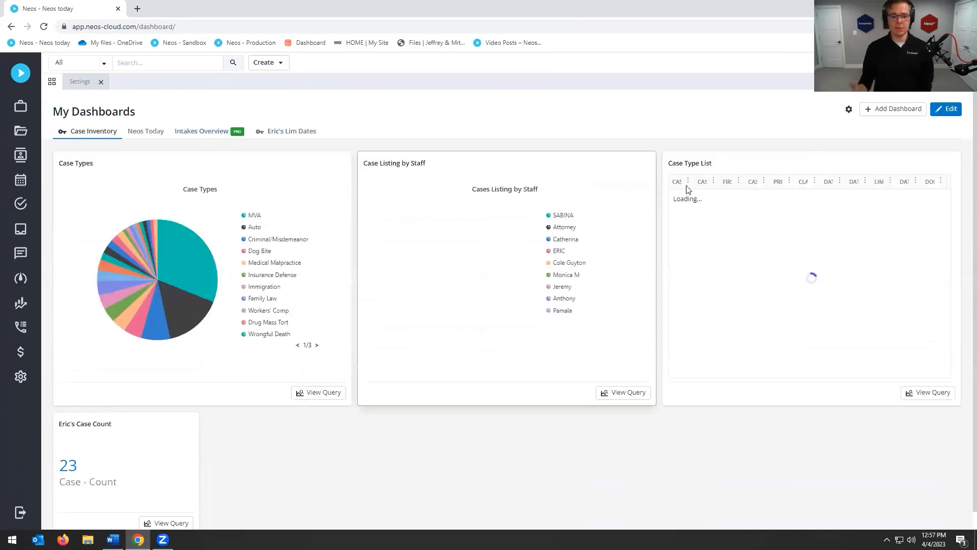
pyautogui.click(945, 109)
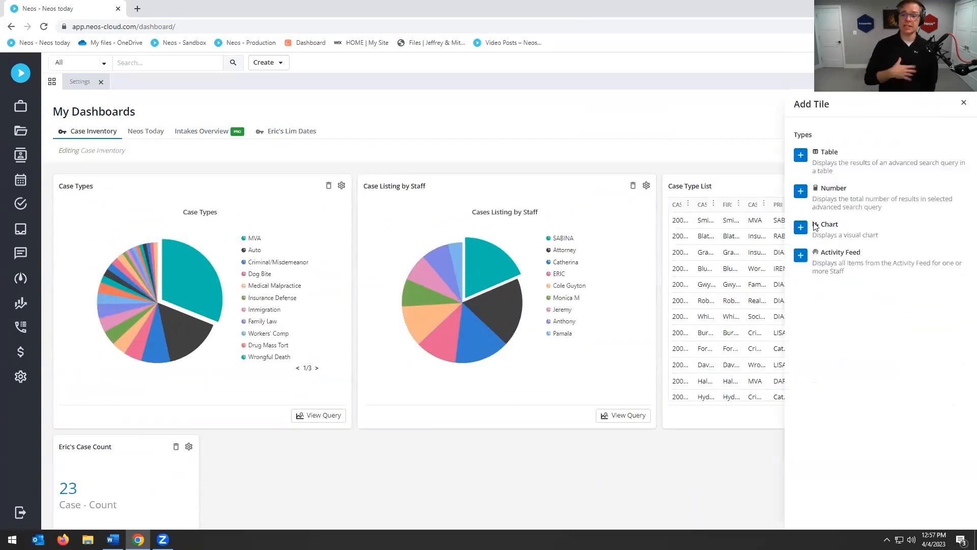
pyautogui.click(801, 255)
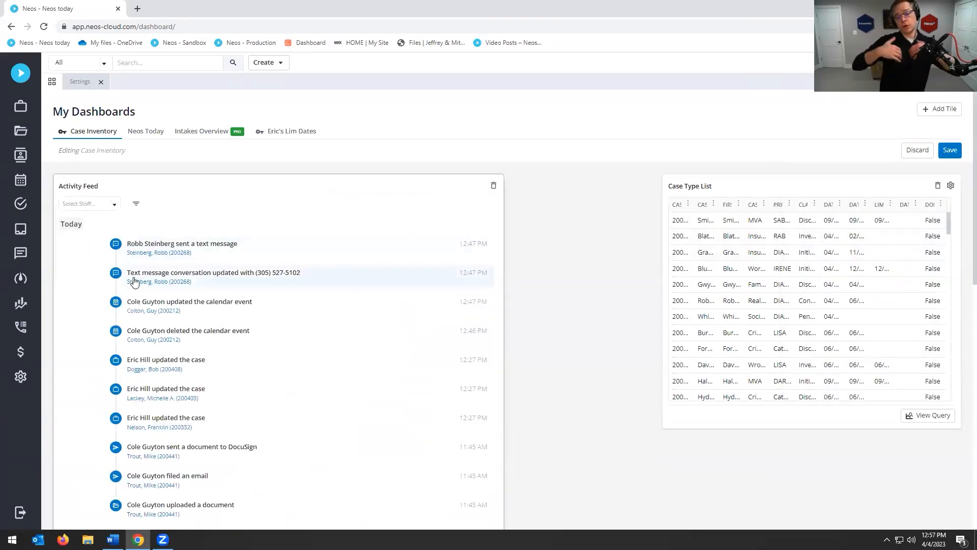
# - Limit the Activity Feed to the staff member named in the case count tile and save the dashboard
pyautogui.click(116, 209)
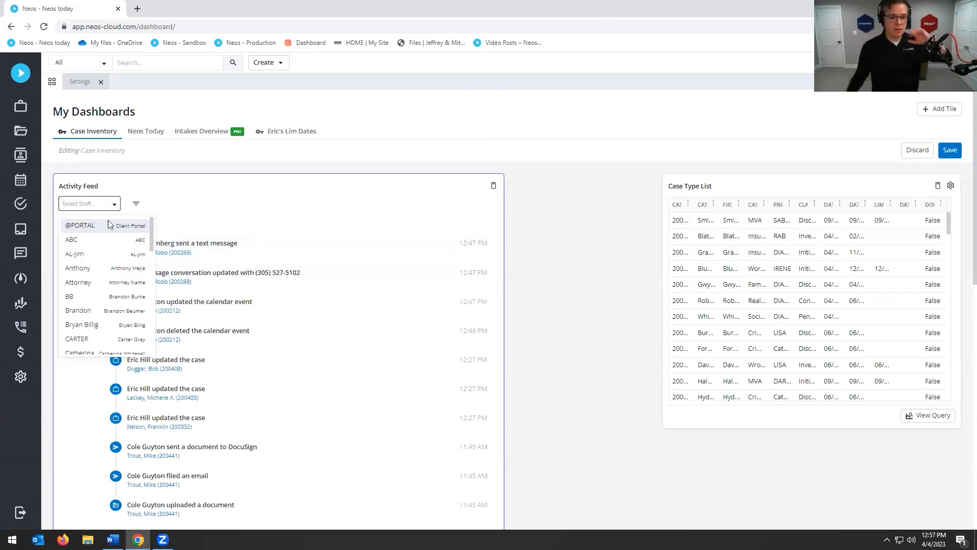
pyautogui.scroll(-2, 94, 306)
pyautogui.click(81, 294)
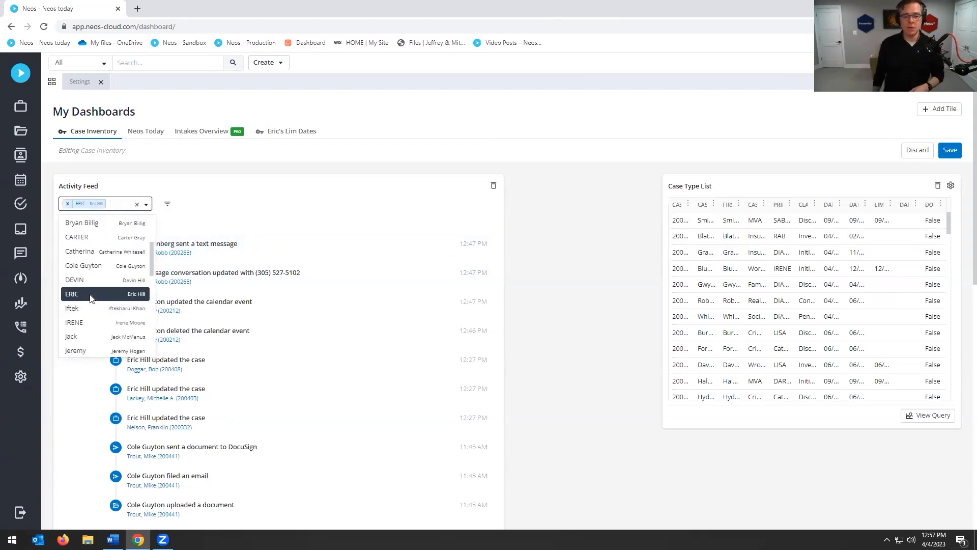
pyautogui.click(575, 252)
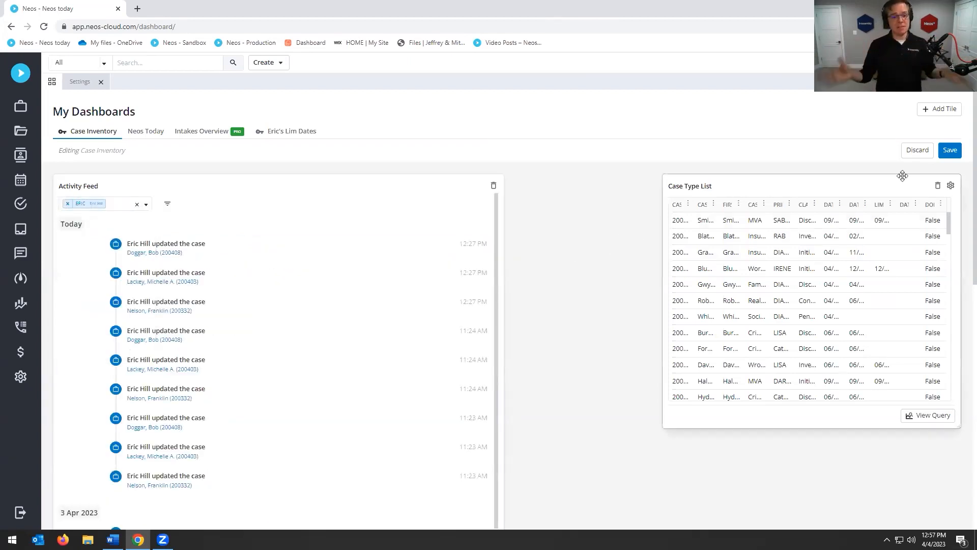
pyautogui.click(950, 149)
# - Examine the saved Case Inventory layout and look through the filtered Activity Feed's entries across several days
pyautogui.scroll(-9, 586, 244)
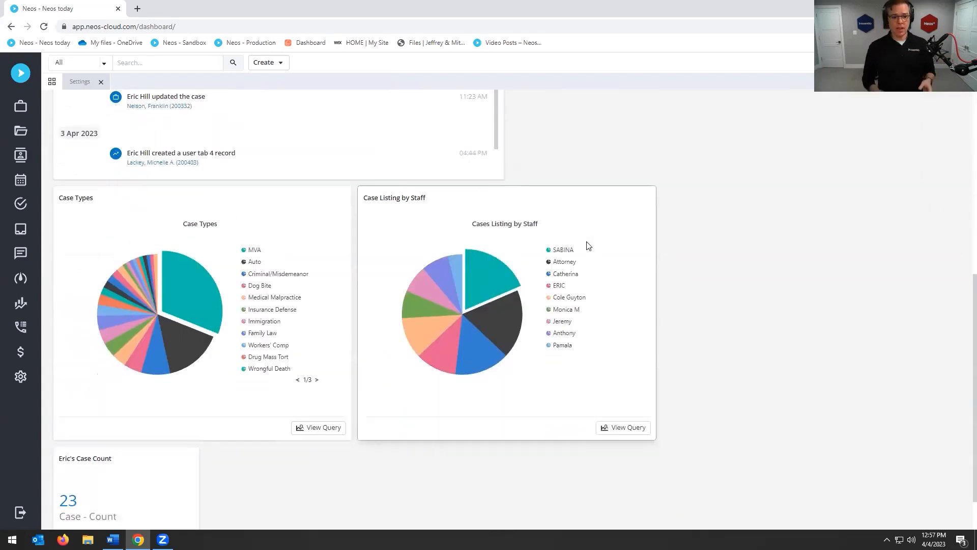
pyautogui.scroll(10, 688, 252)
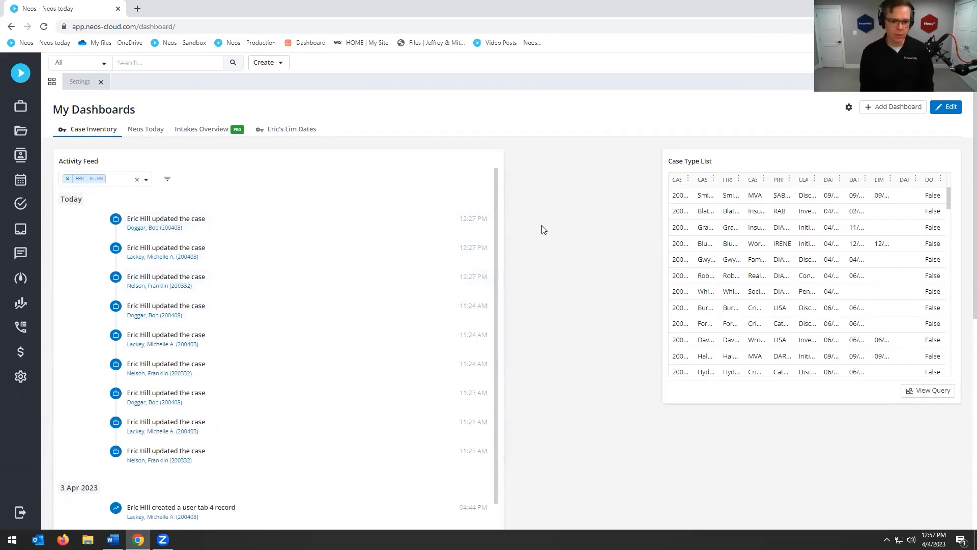
pyautogui.scroll(-6, 574, 312)
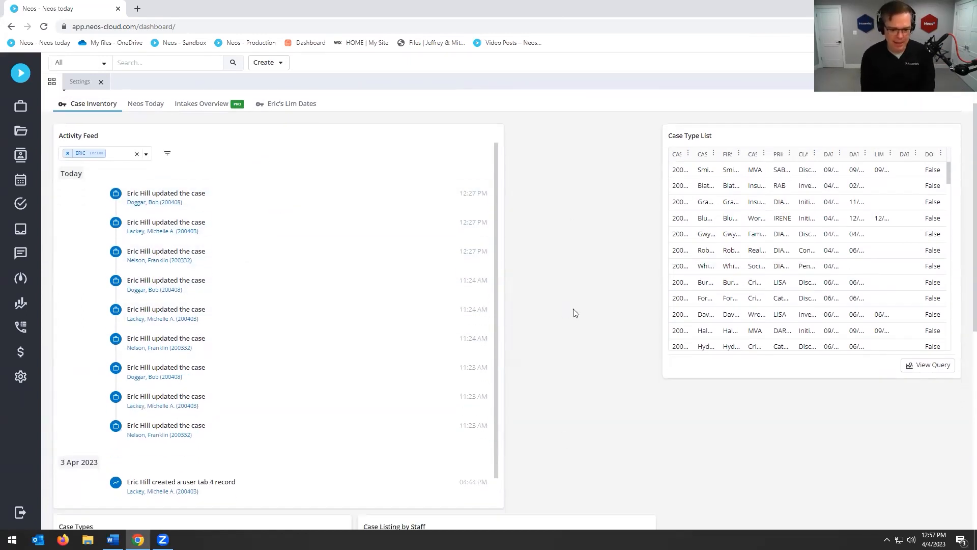
pyautogui.scroll(6, 406, 240)
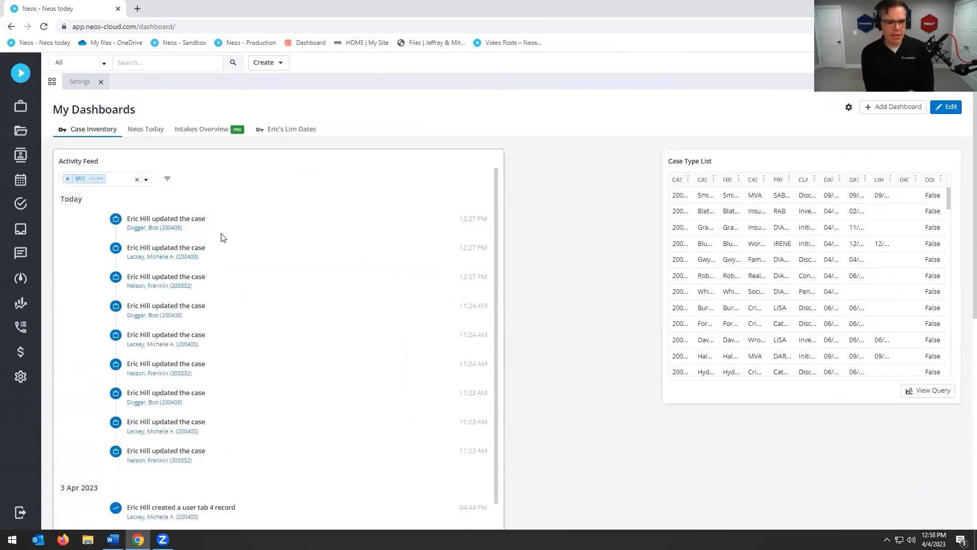
pyautogui.scroll(-2, 225, 282)
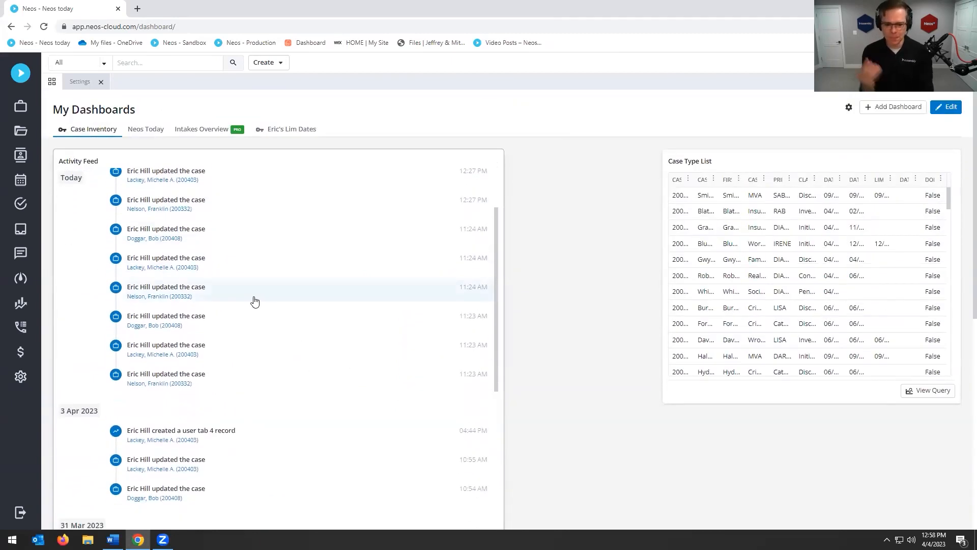
pyautogui.scroll(2, 254, 301)
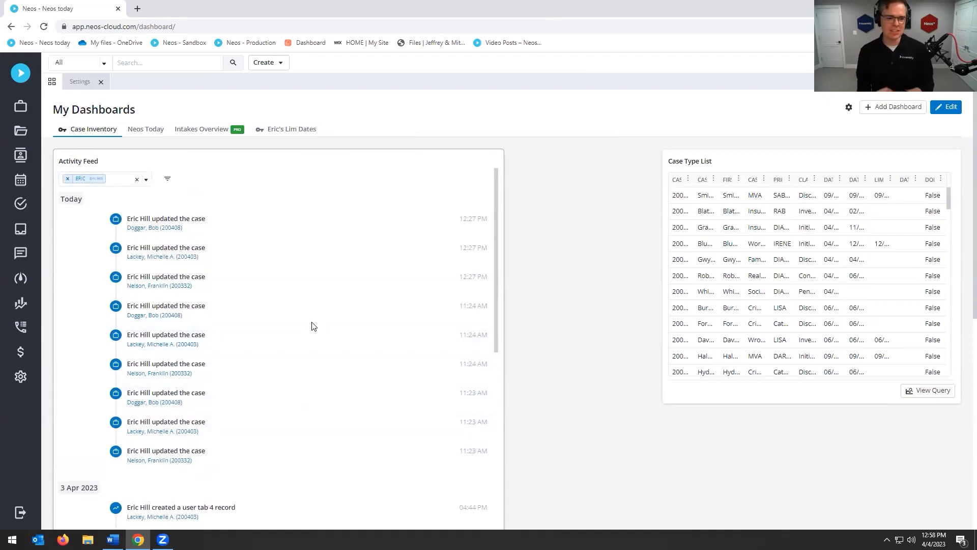
pyautogui.scroll(-3, 280, 311)
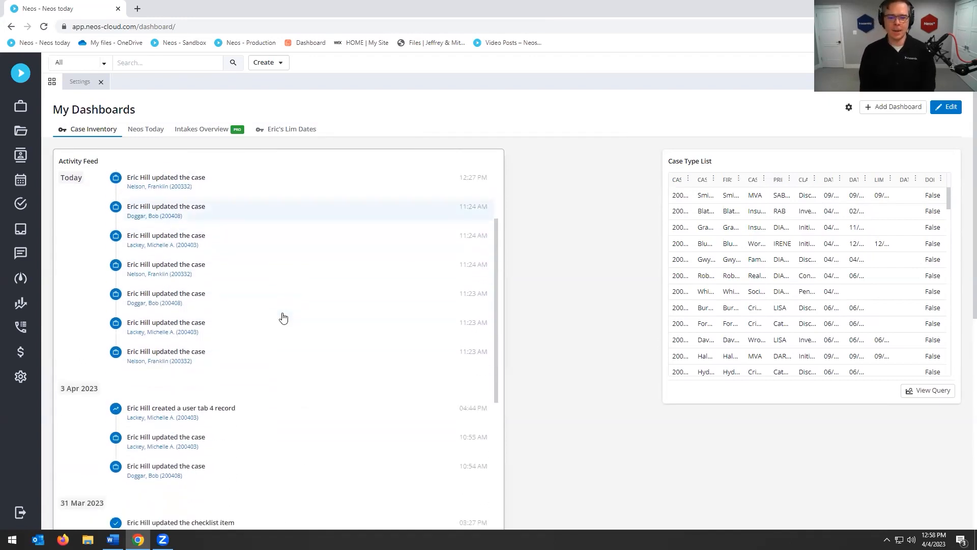
pyautogui.scroll(-7, 283, 317)
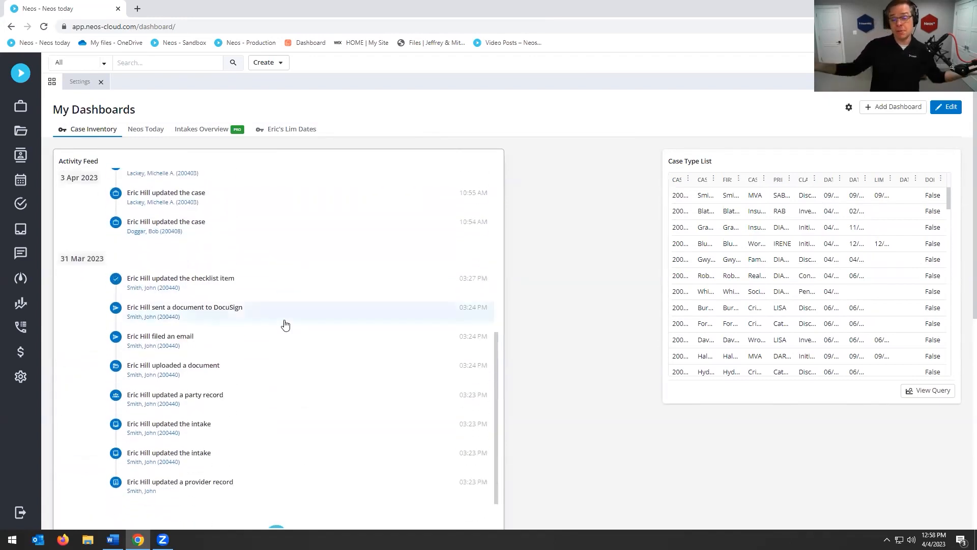
pyautogui.scroll(10, 283, 324)
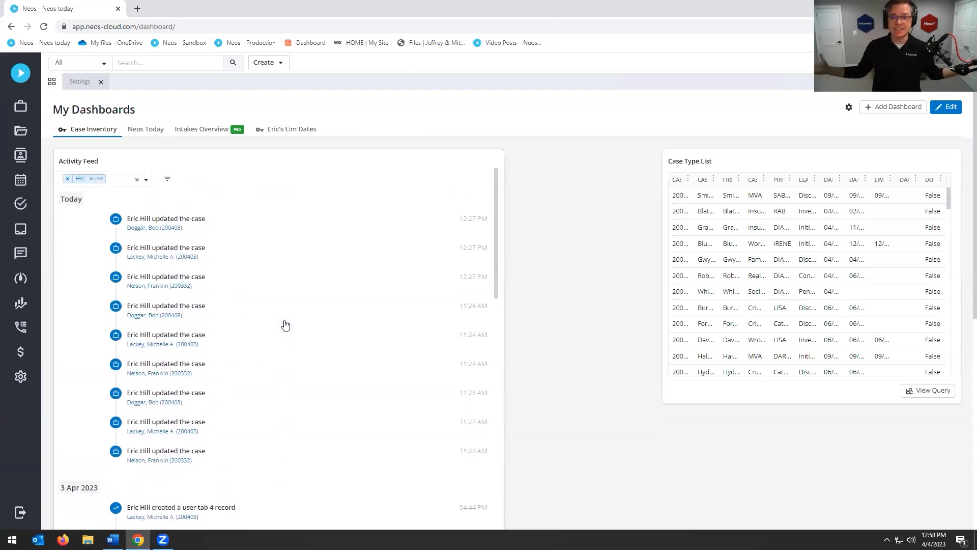
pyautogui.scroll(1, 231, 395)
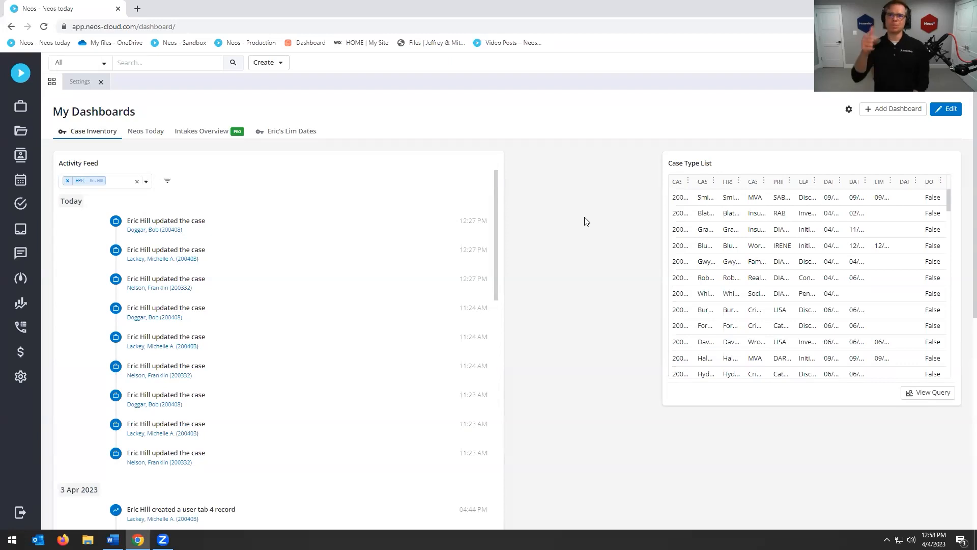
pyautogui.scroll(-2, 585, 221)
pyautogui.scroll(2, 586, 221)
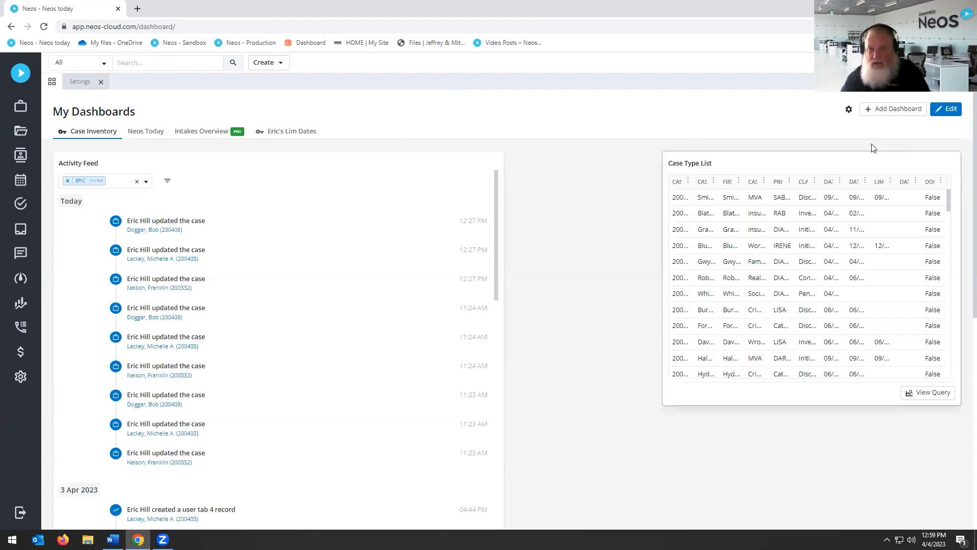
# - Delete the Activity Feed tile from Case Inventory, save, and check the dashboard's sharing settings without changing them
pyautogui.click(946, 108)
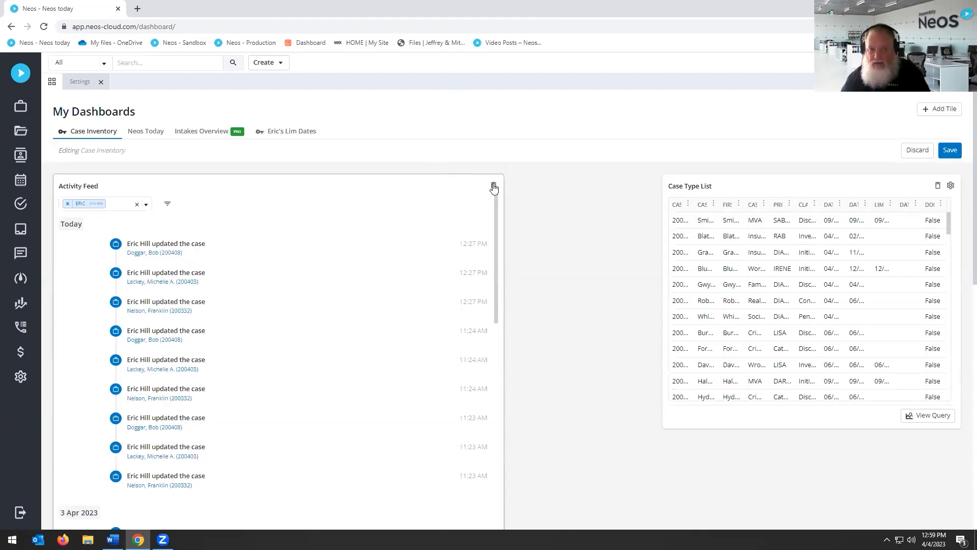
pyautogui.click(493, 186)
pyautogui.click(563, 315)
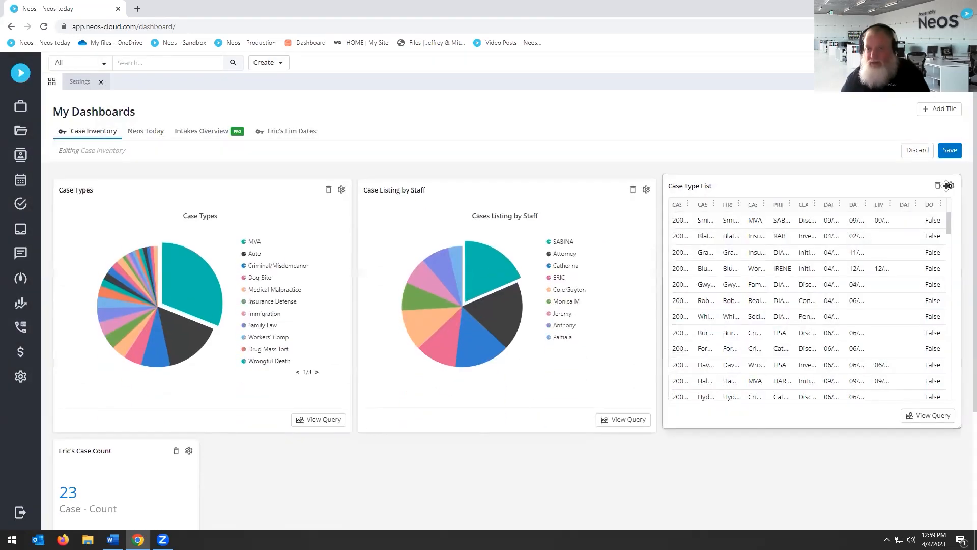
pyautogui.click(950, 151)
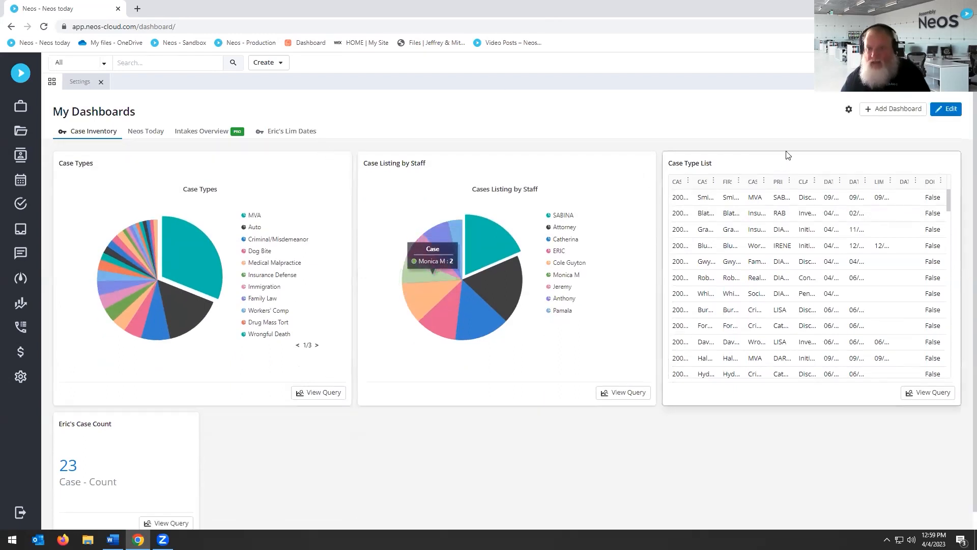
pyautogui.click(849, 110)
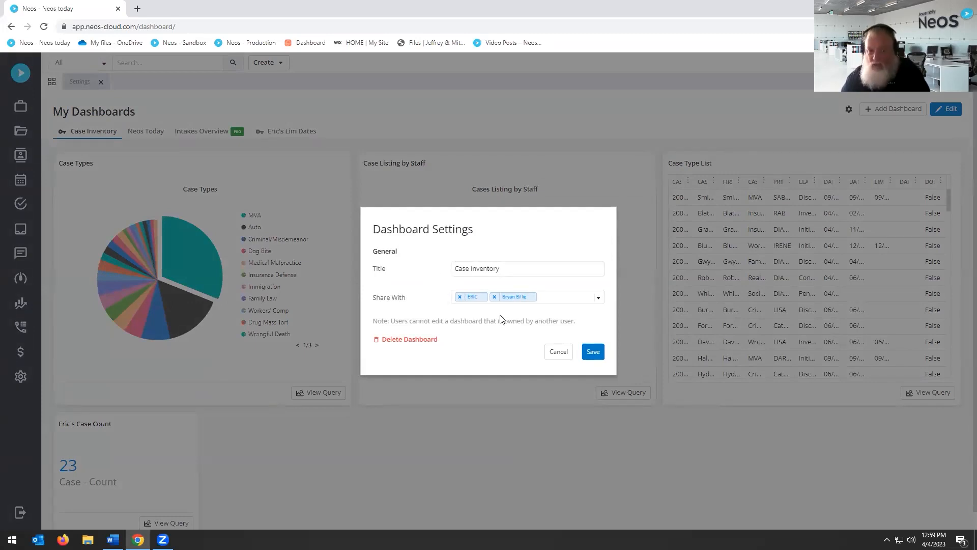
pyautogui.click(555, 353)
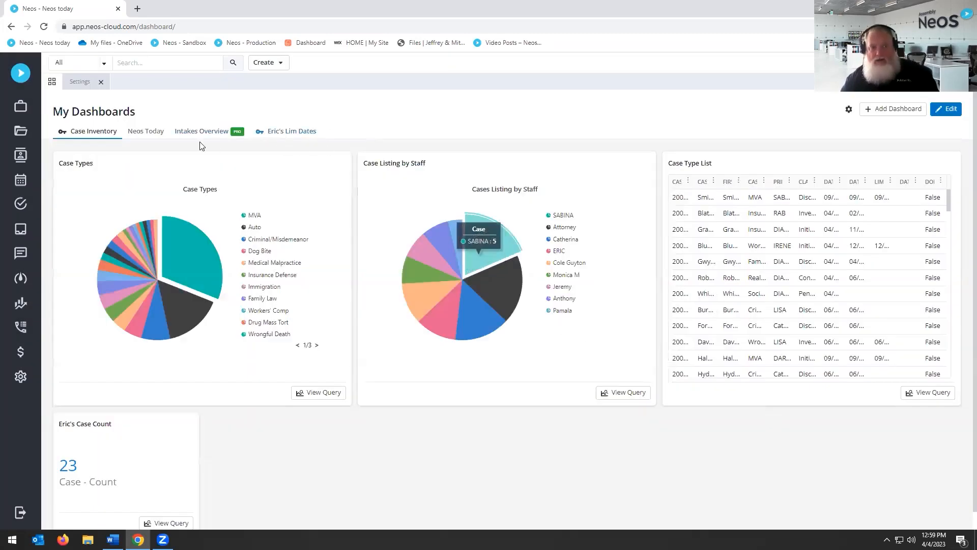